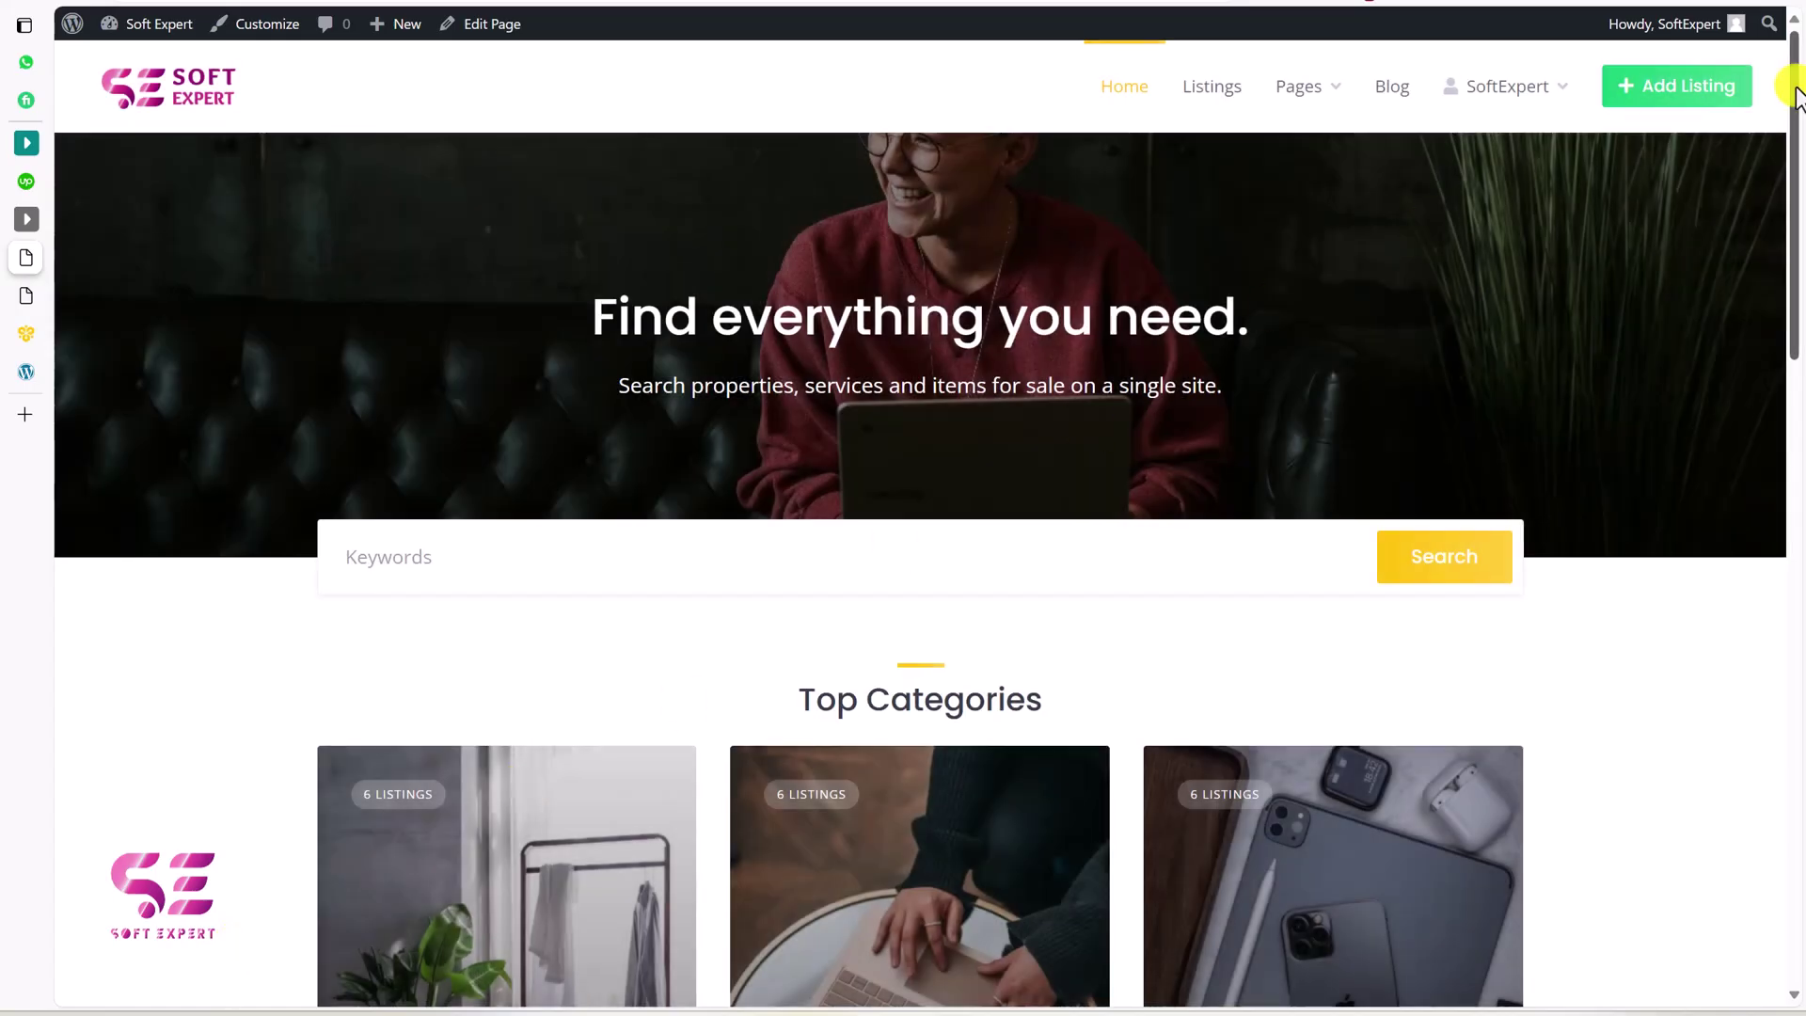
Look over the directory homepage and filter the demo listings by the Services category
{"action": "left_click_drag", "start_coordinate": [1796, 99], "coordinate": [1796, 779]}
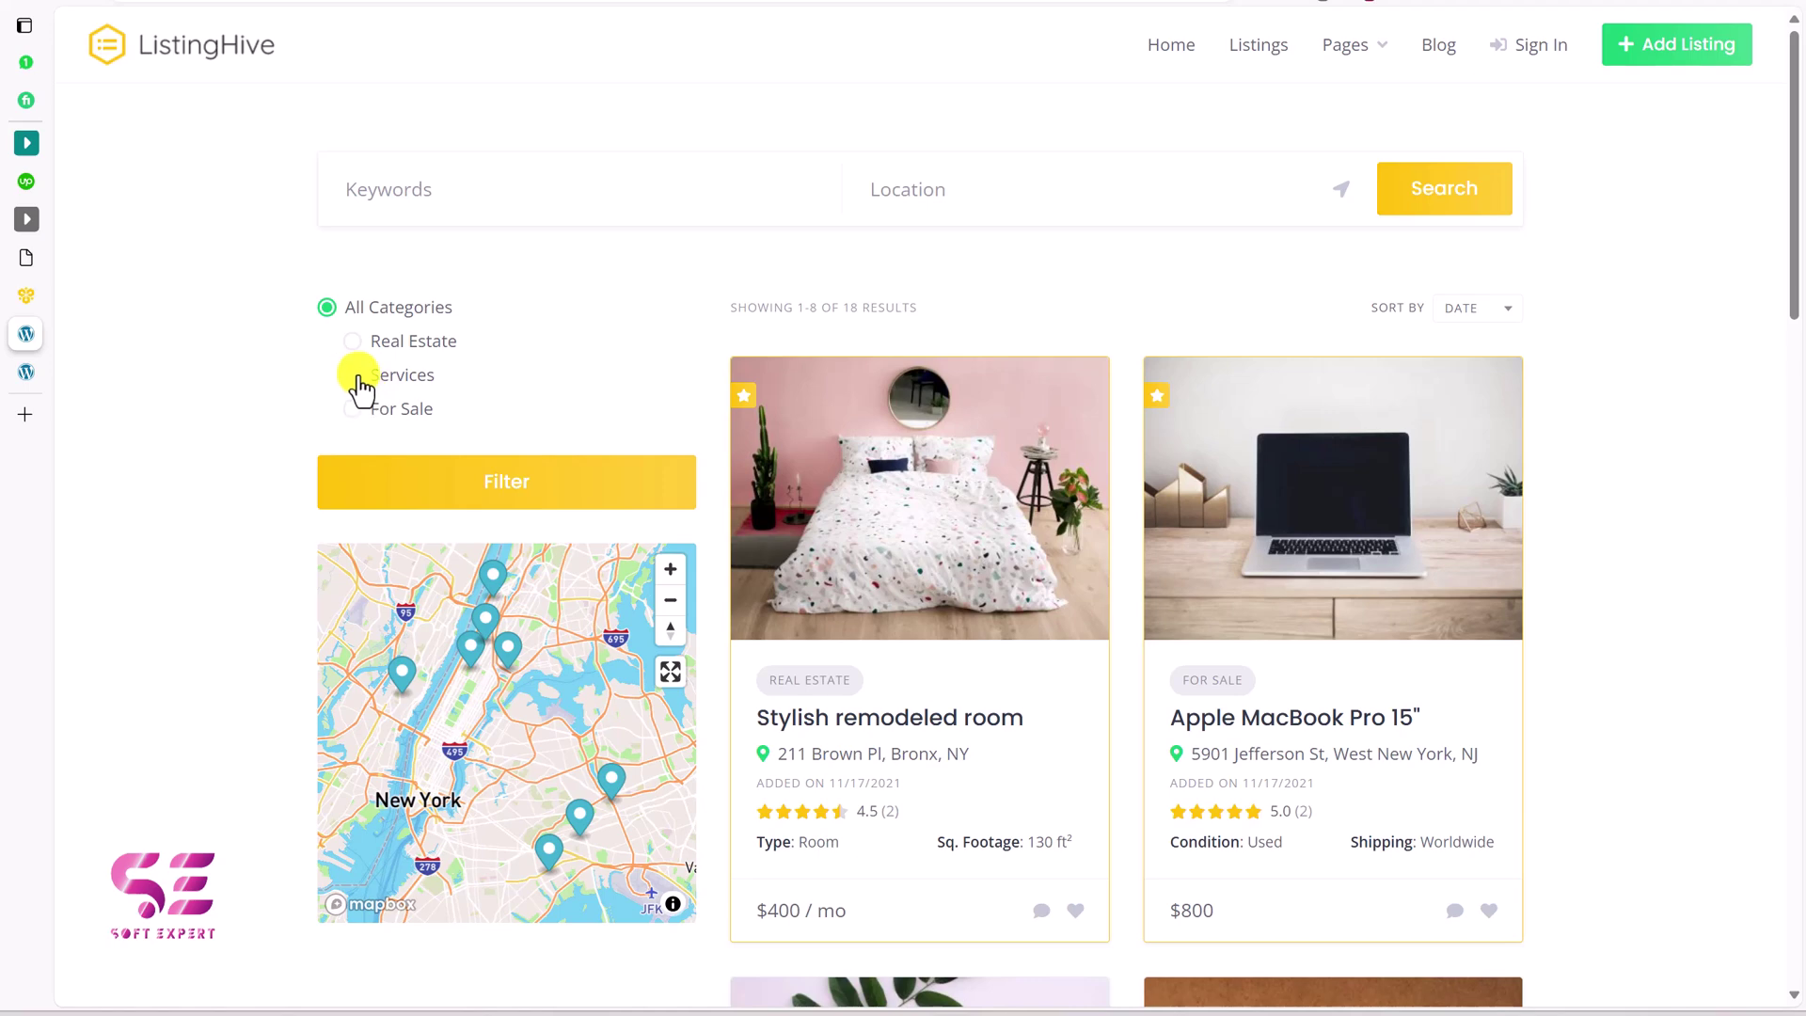
{"action": "left_click", "coordinate": [419, 490]}
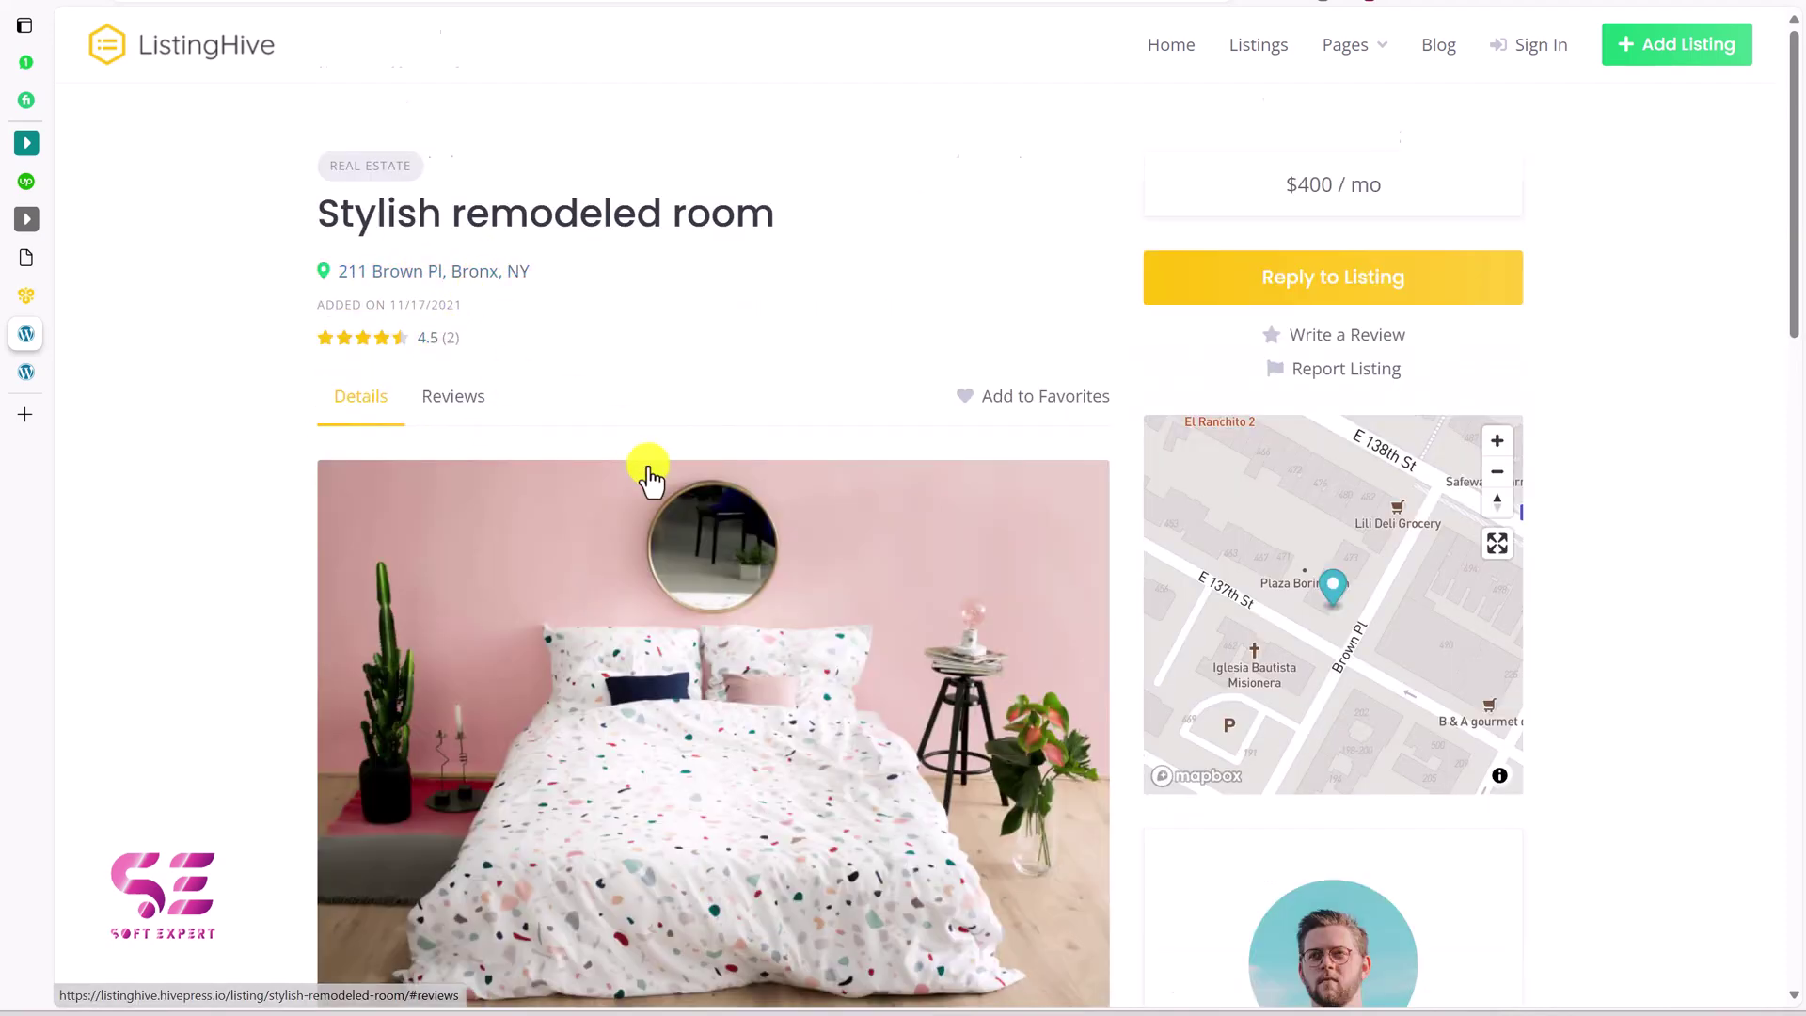
View the second and third gallery photos of the "Stylish remodeled room" listing and look over its details
{"action": "scroll", "coordinate": [992, 505], "scroll_direction": "down", "scroll_amount": 2}
{"action": "scroll", "coordinate": [992, 505], "scroll_direction": "down", "scroll_amount": 1}
{"action": "left_click", "coordinate": [475, 807]}
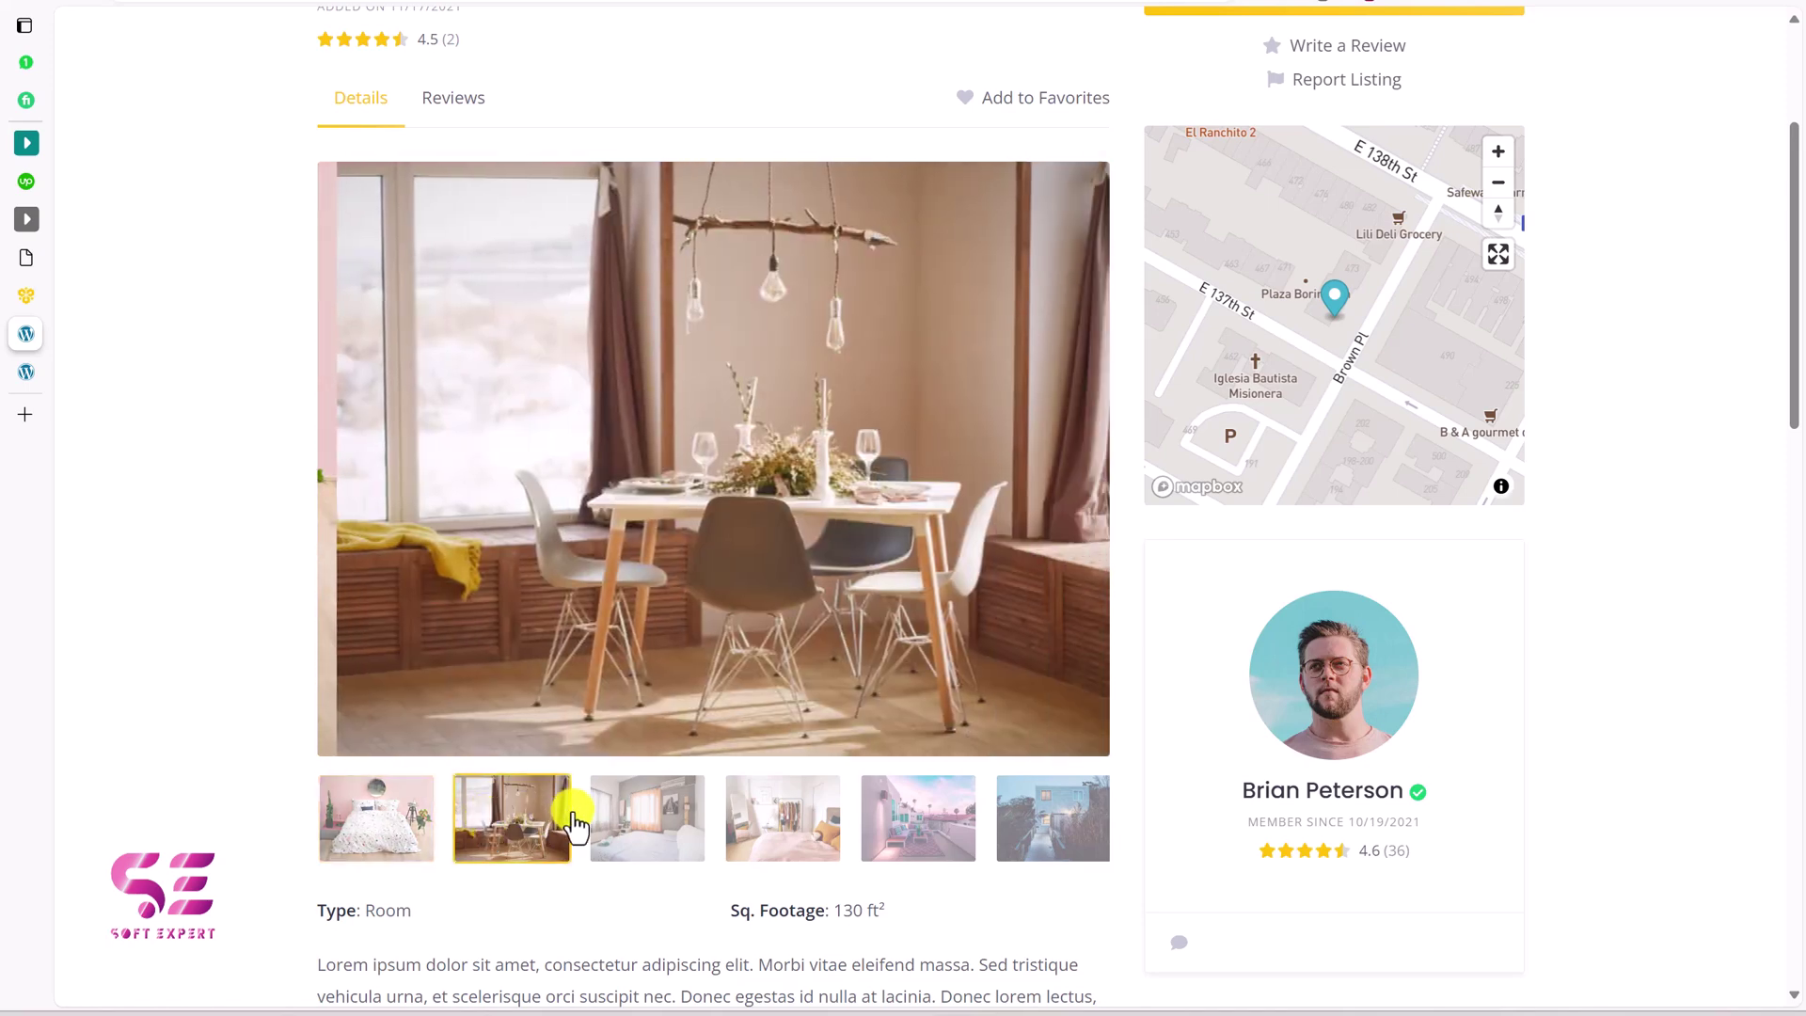
{"action": "left_click", "coordinate": [635, 830]}
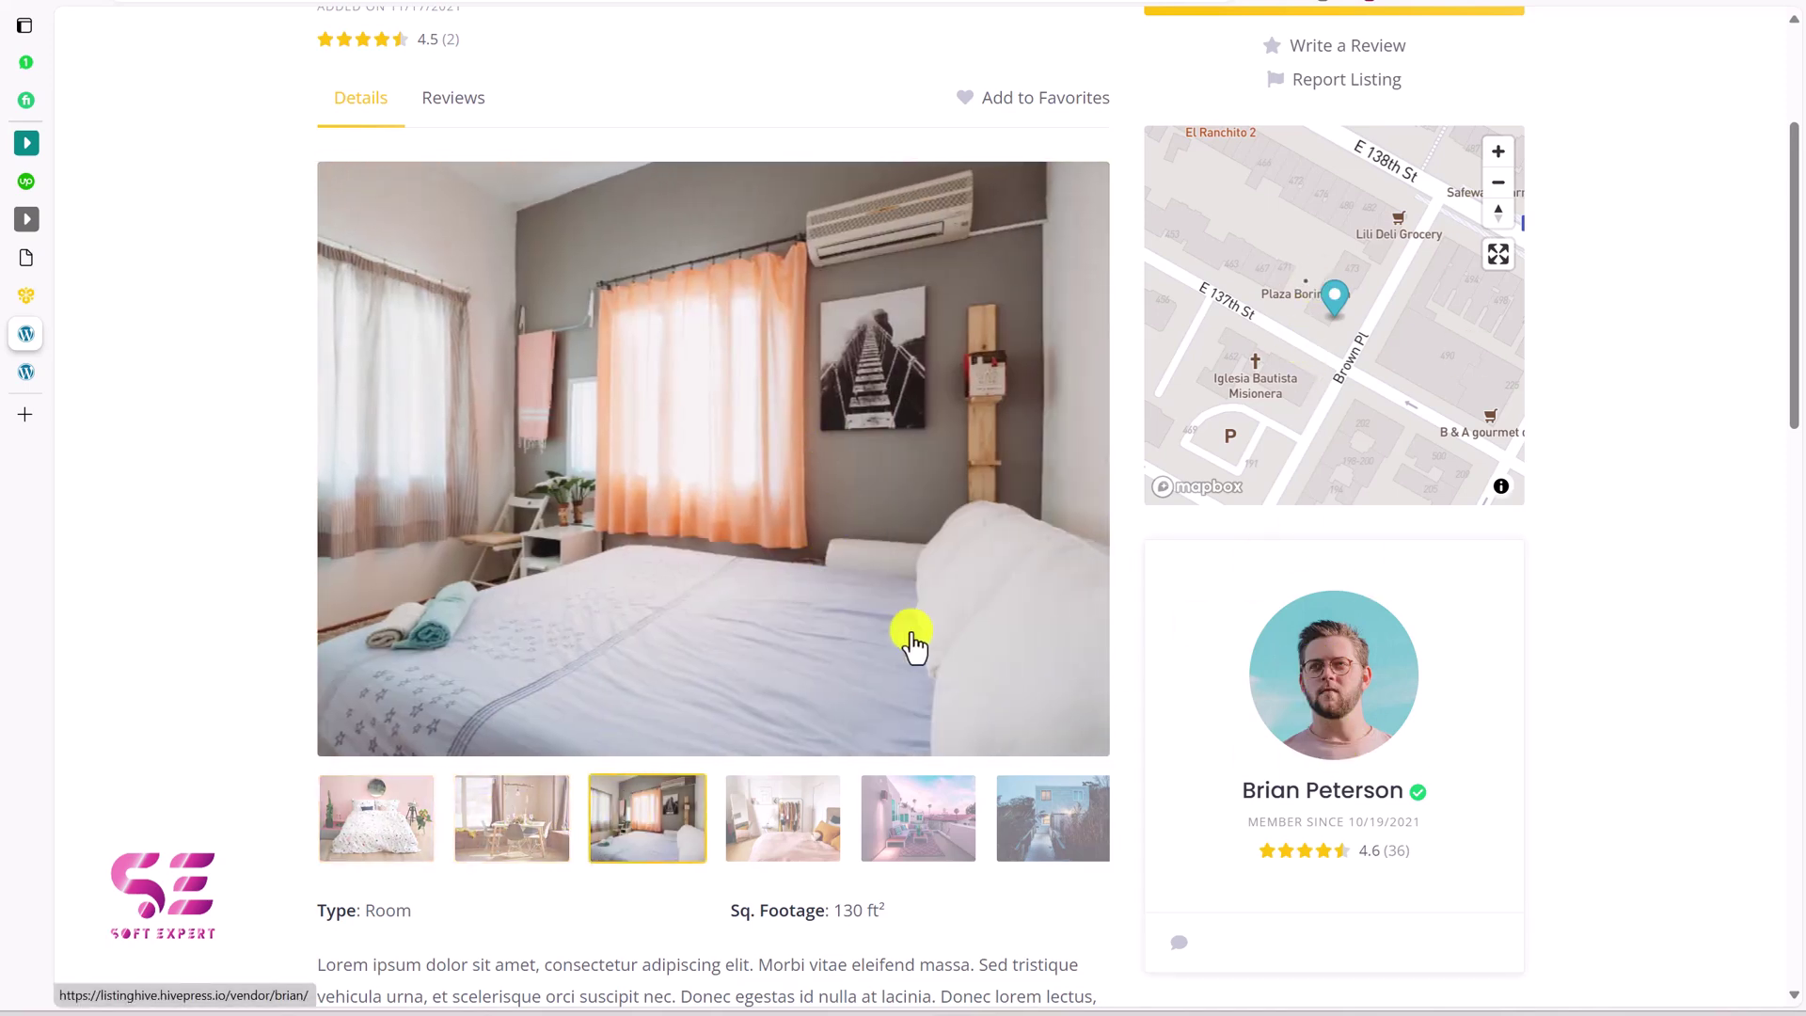
{"action": "scroll", "coordinate": [912, 637], "scroll_direction": "down", "scroll_amount": 4}
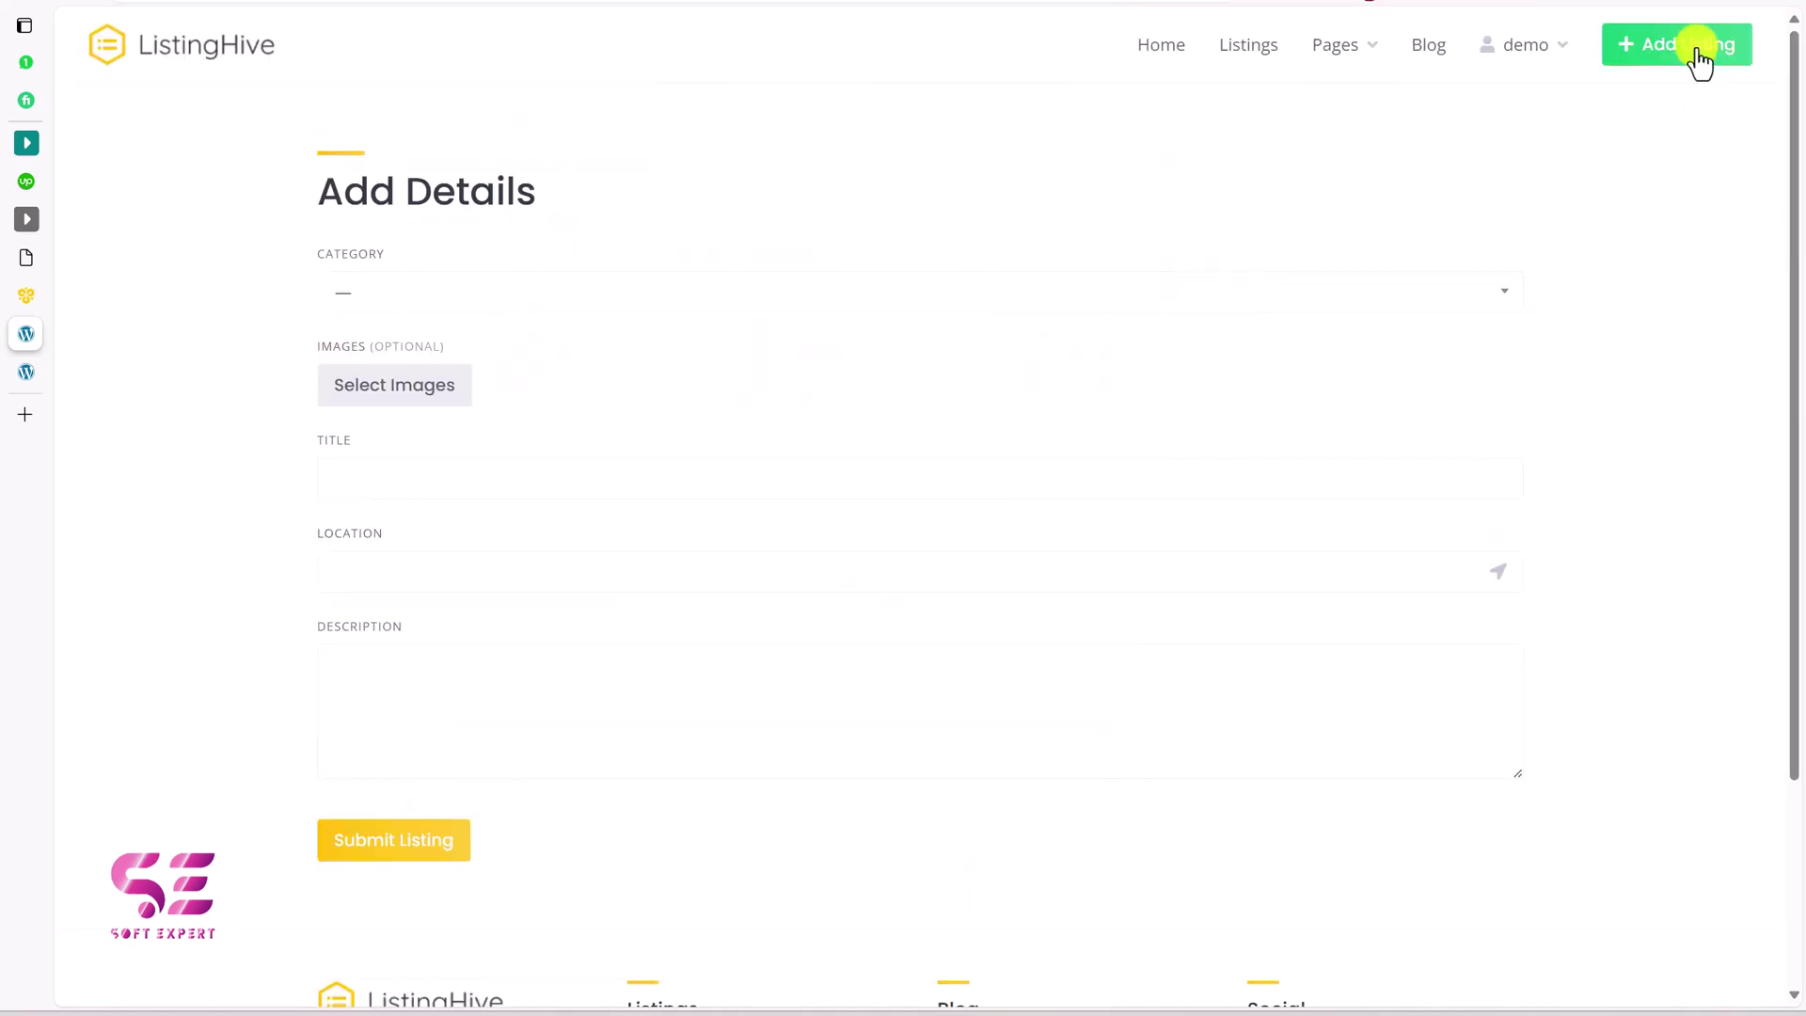
Open the category choices in the Add Details form for a new listing
{"action": "left_click", "coordinate": [434, 294]}
{"action": "left_click", "coordinate": [434, 293]}
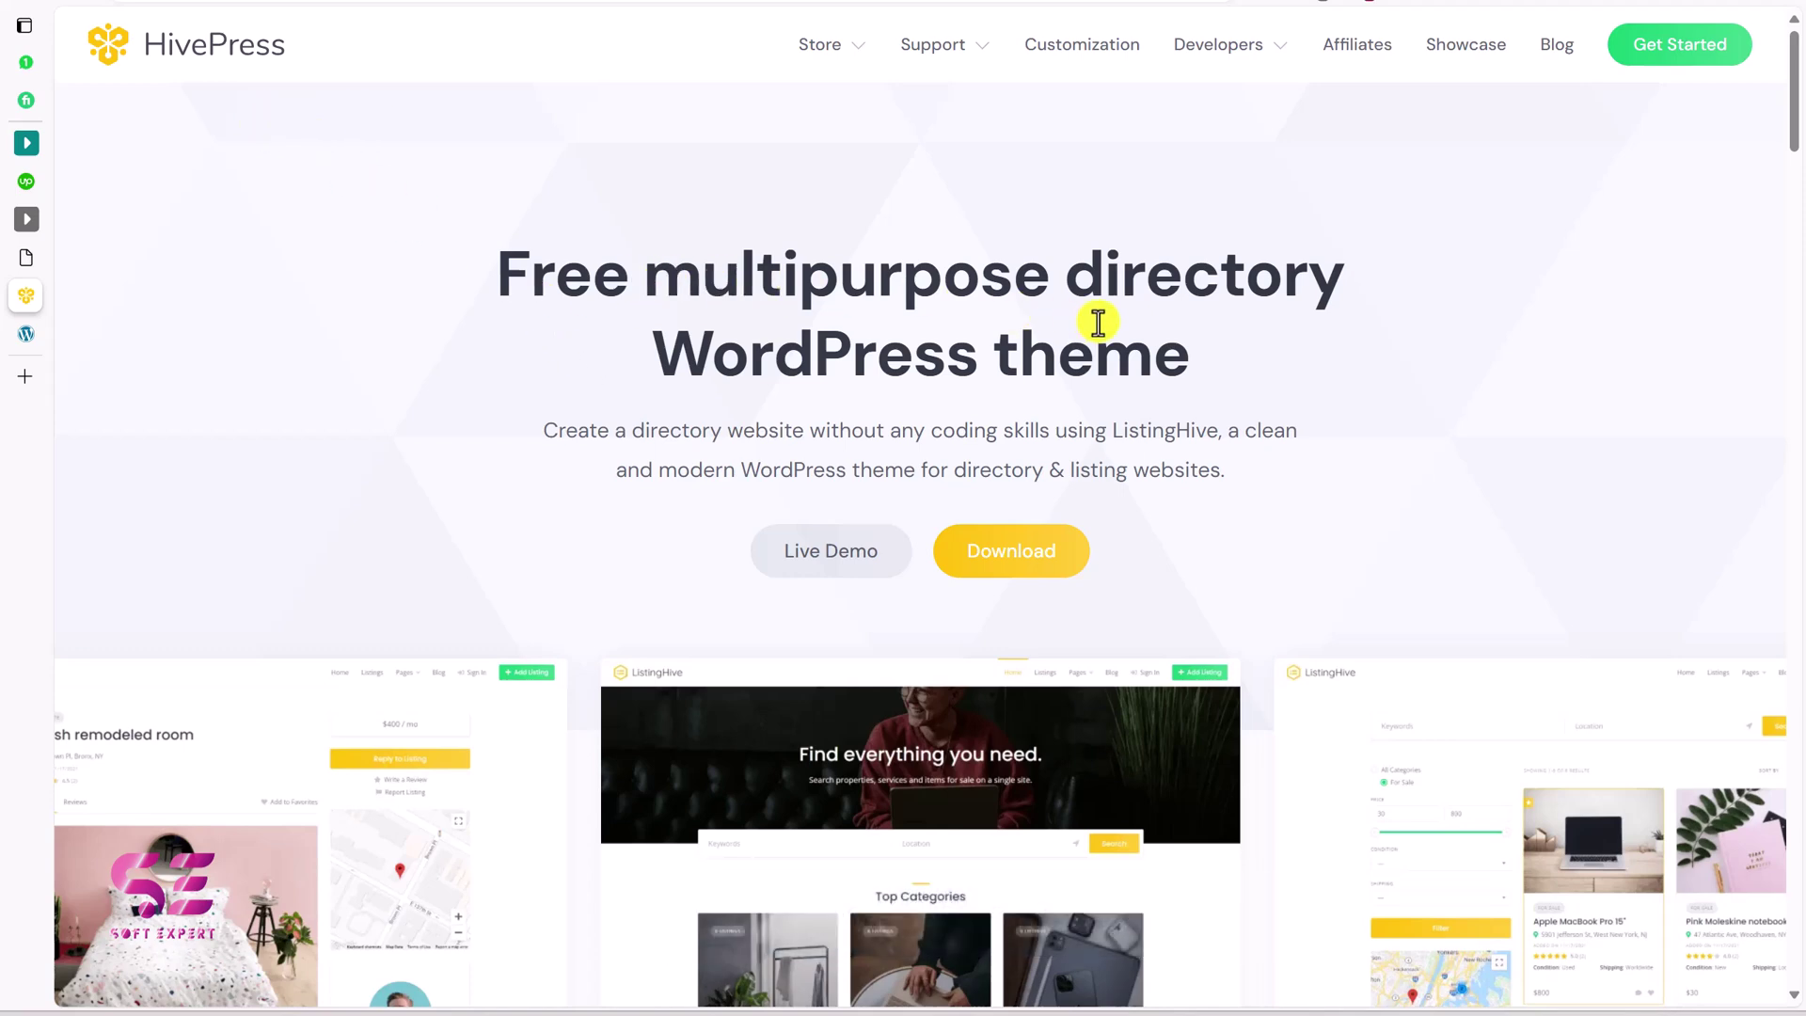
Examine the ListingHive theme page for its directory, search, monetization, setup, support and customization features
{"action": "left_click_drag", "start_coordinate": [1798, 99], "coordinate": [1645, 221]}
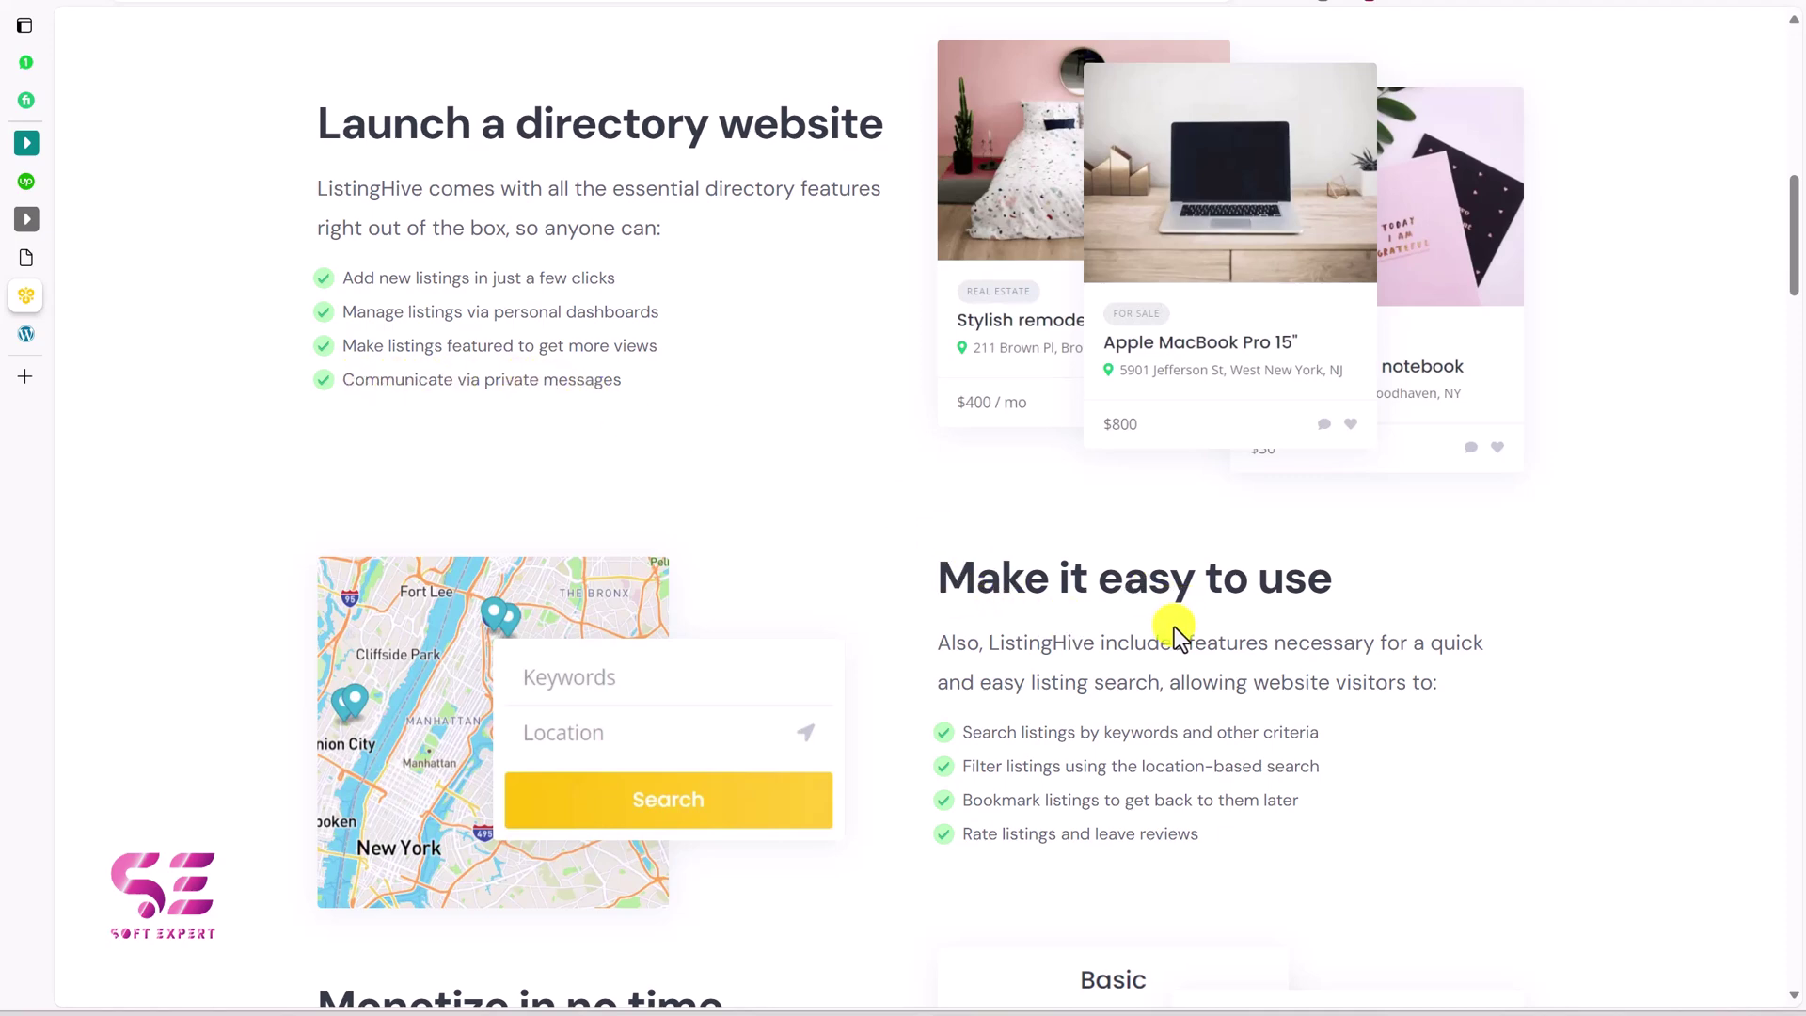
{"action": "scroll", "coordinate": [1174, 626], "scroll_direction": "down", "scroll_amount": 3}
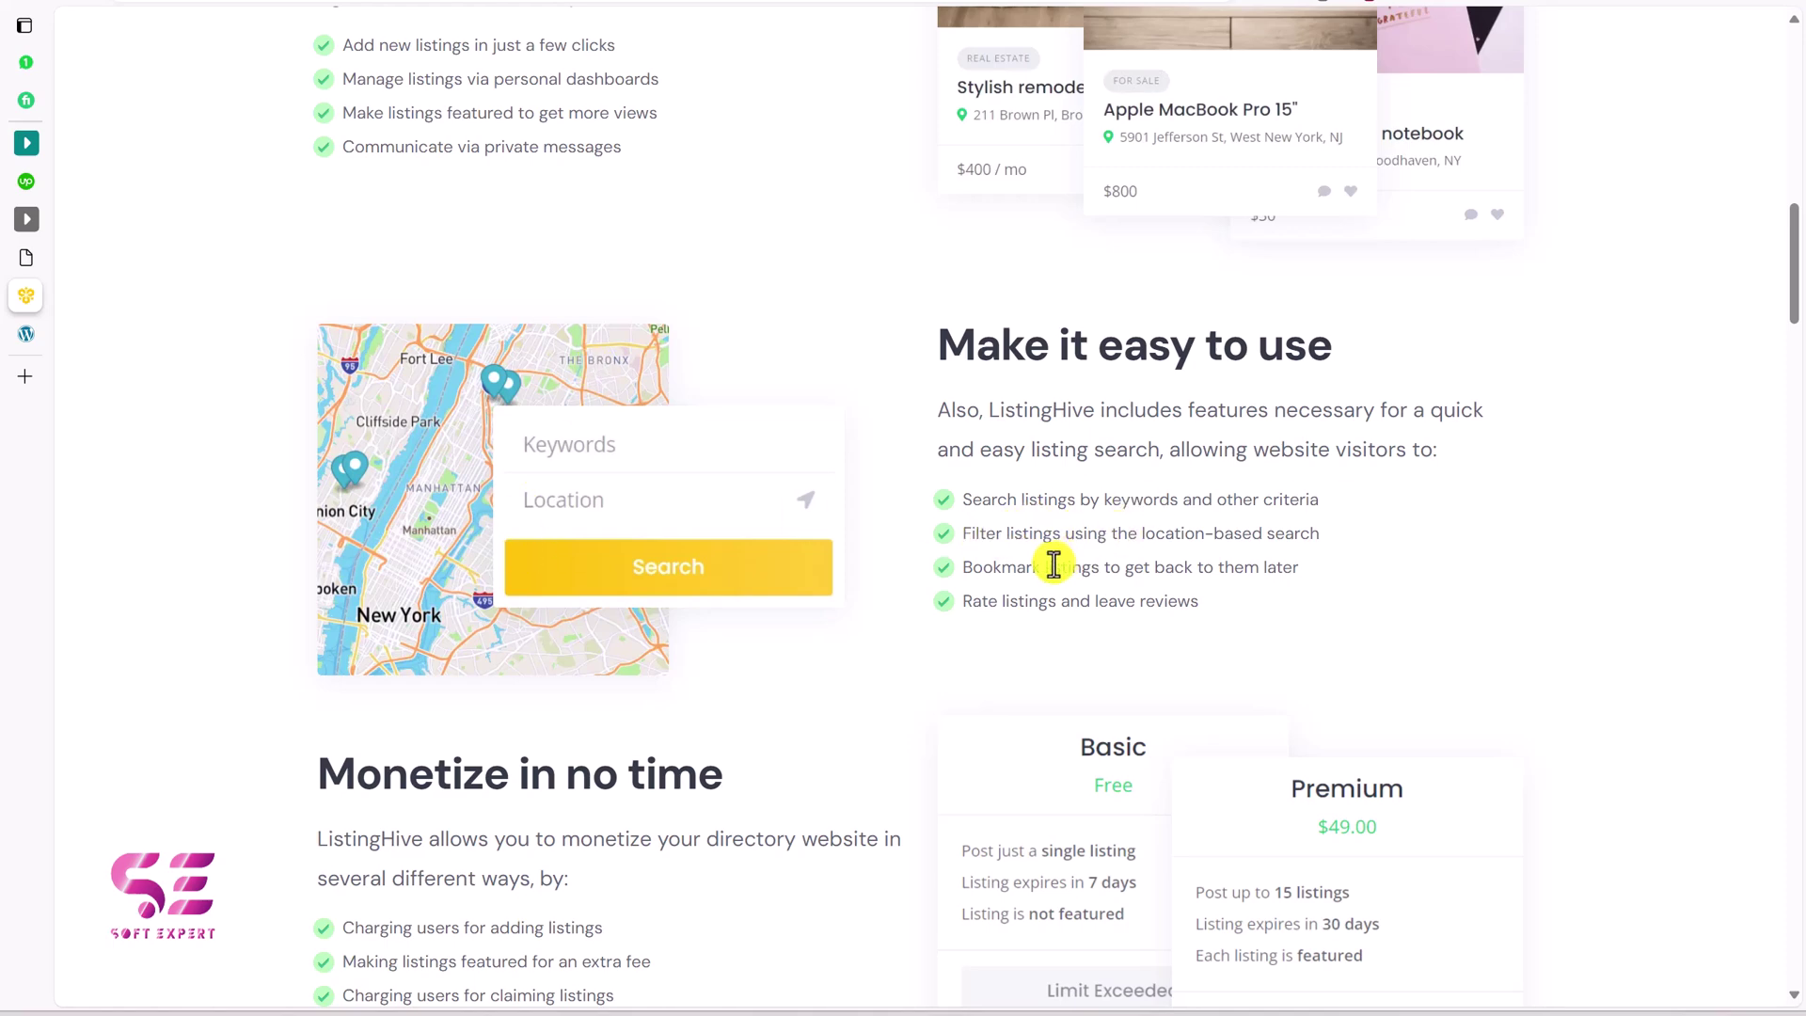
{"action": "scroll", "coordinate": [1040, 596], "scroll_direction": "down", "scroll_amount": 5}
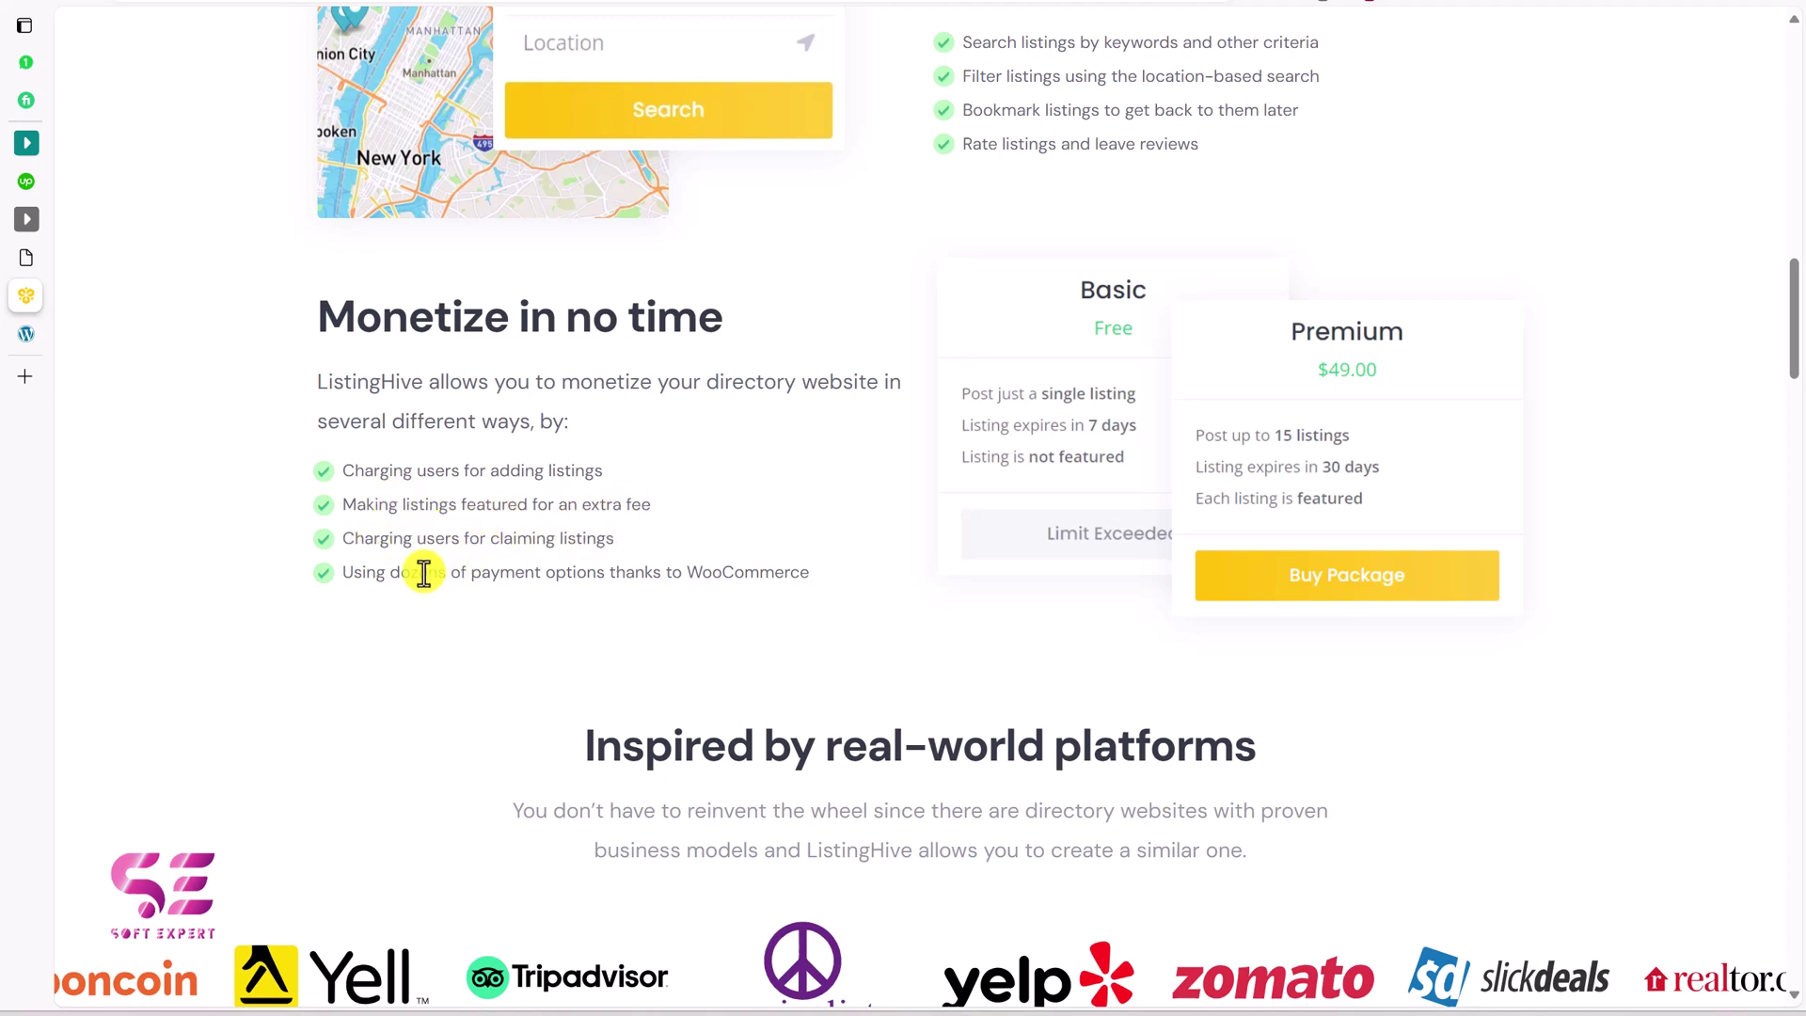
{"action": "left_click_drag", "start_coordinate": [402, 574], "coordinate": [613, 577]}
{"action": "left_click", "coordinate": [659, 575]}
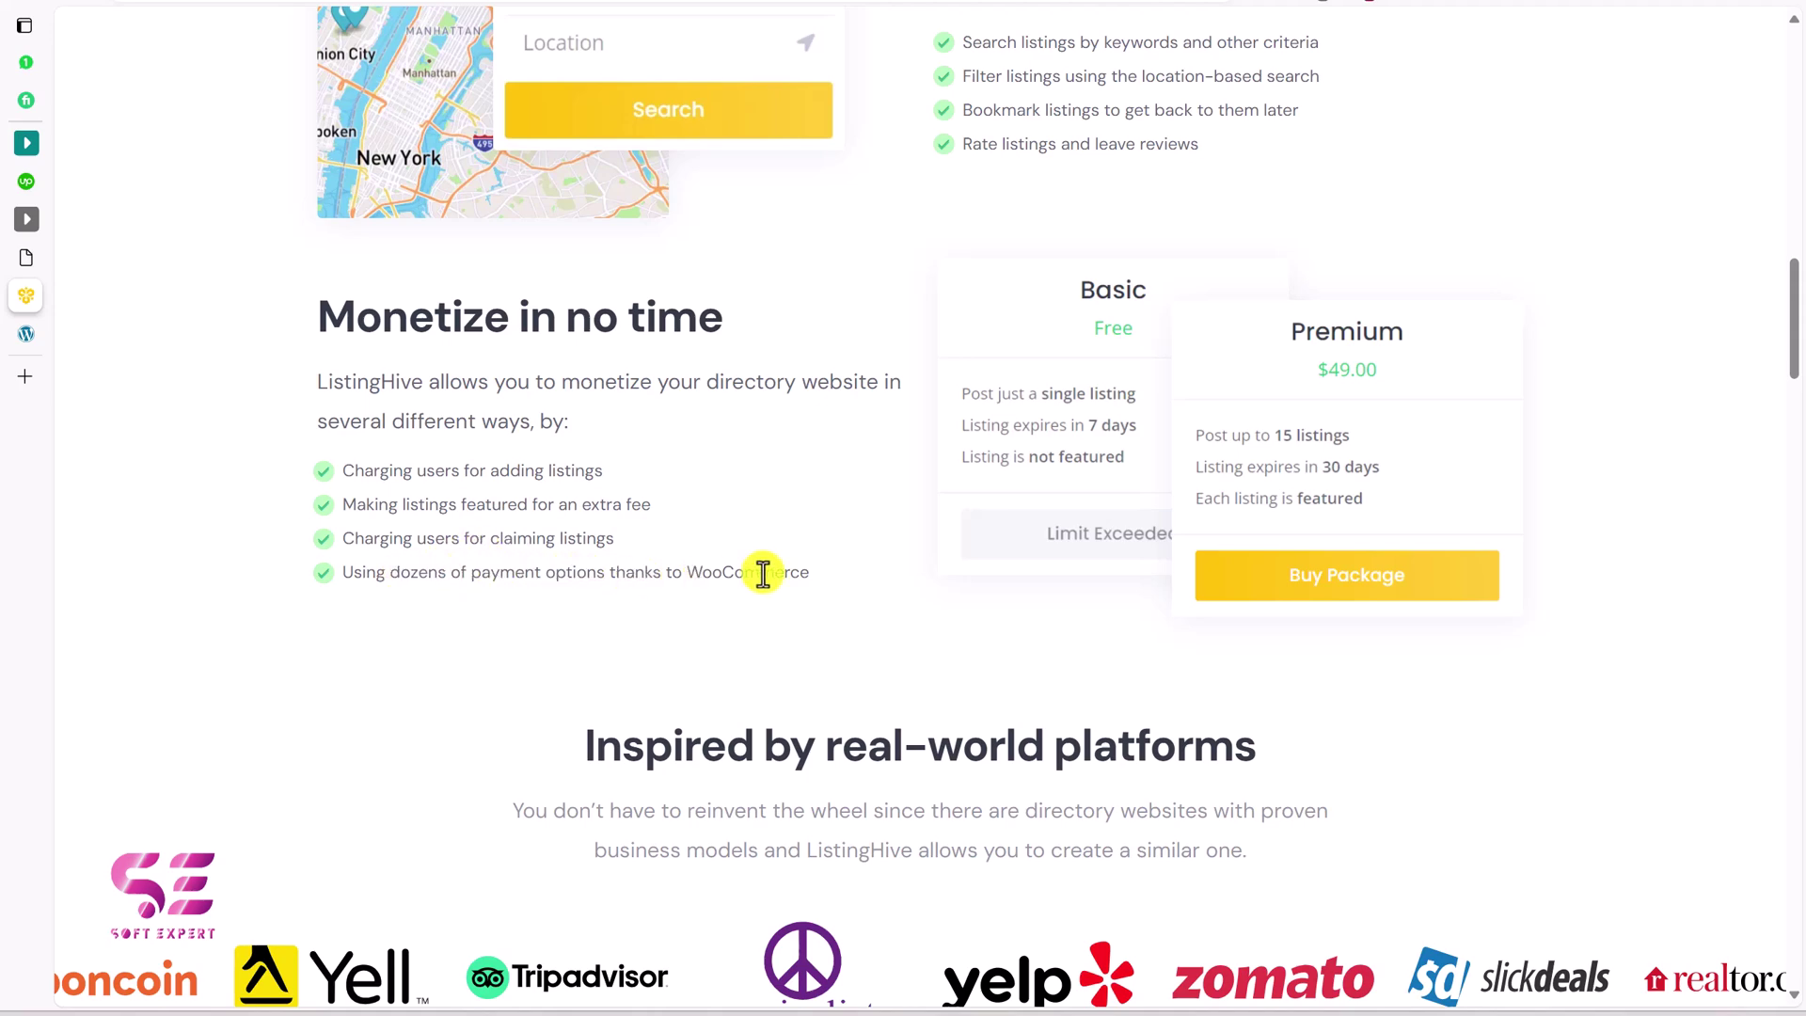
{"action": "left_click_drag", "start_coordinate": [1794, 291], "coordinate": [1797, 435]}
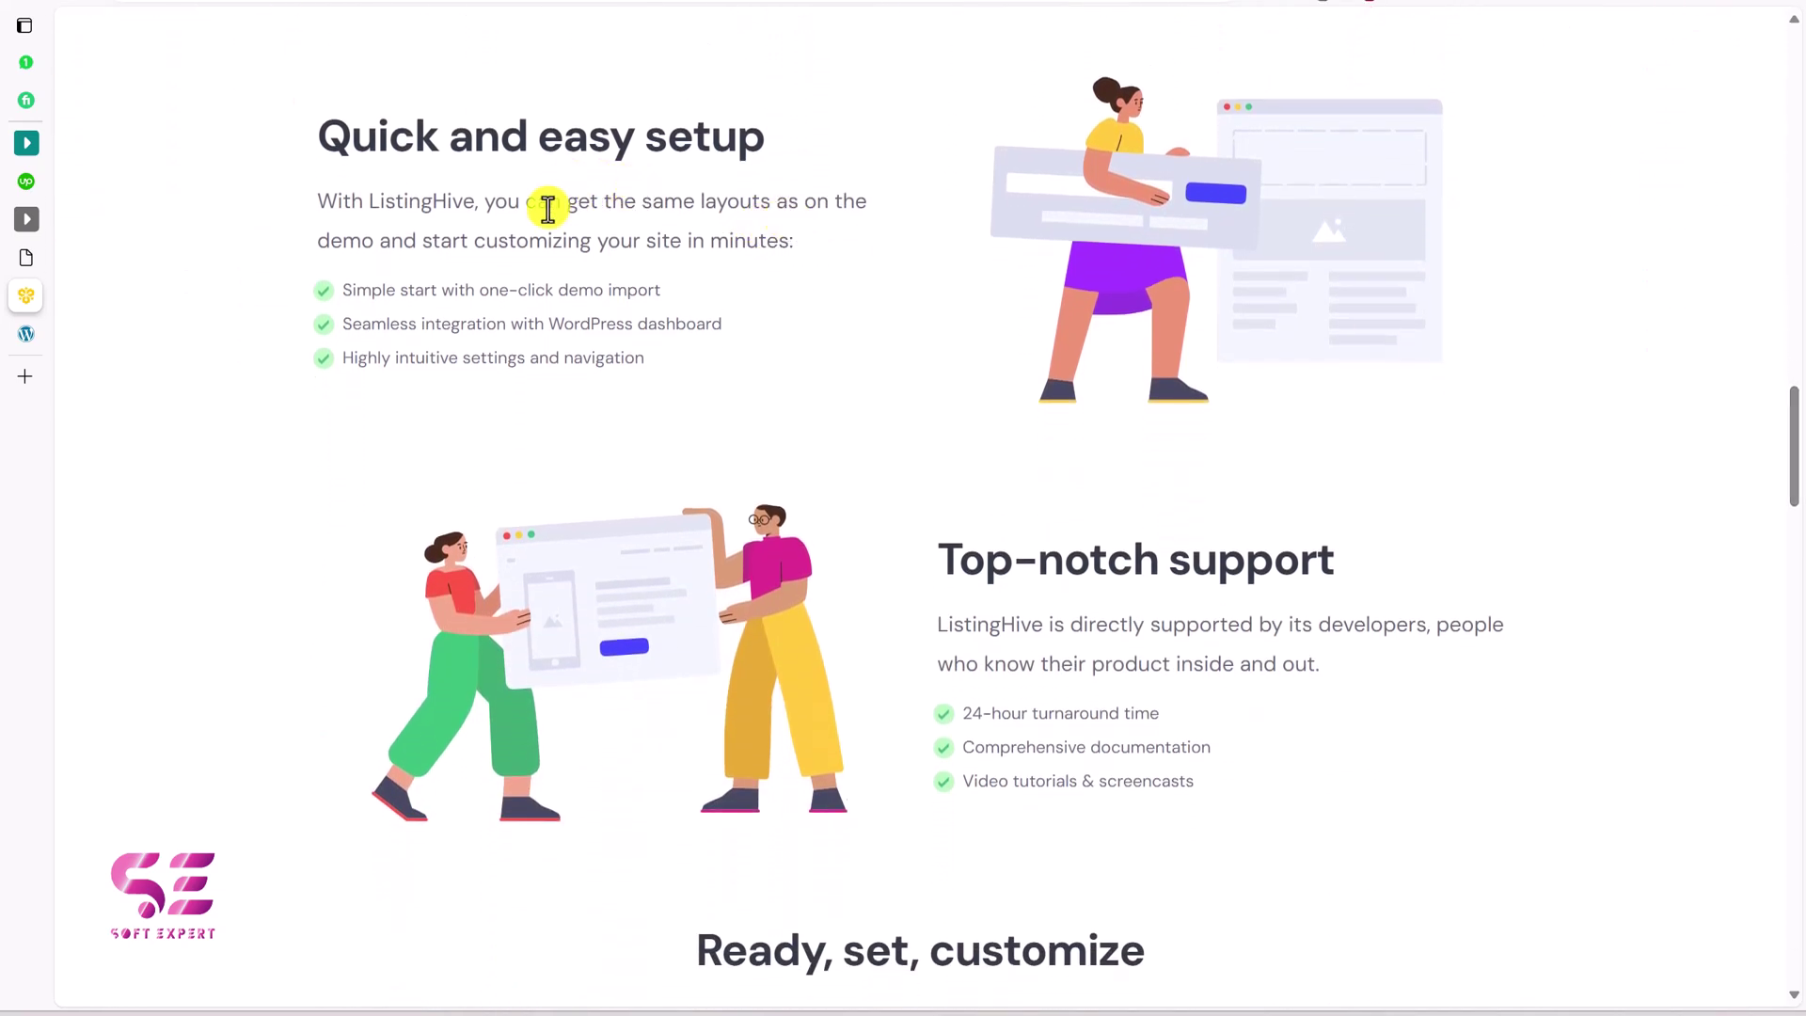
{"action": "scroll", "coordinate": [1562, 644], "scroll_direction": "down", "scroll_amount": 7}
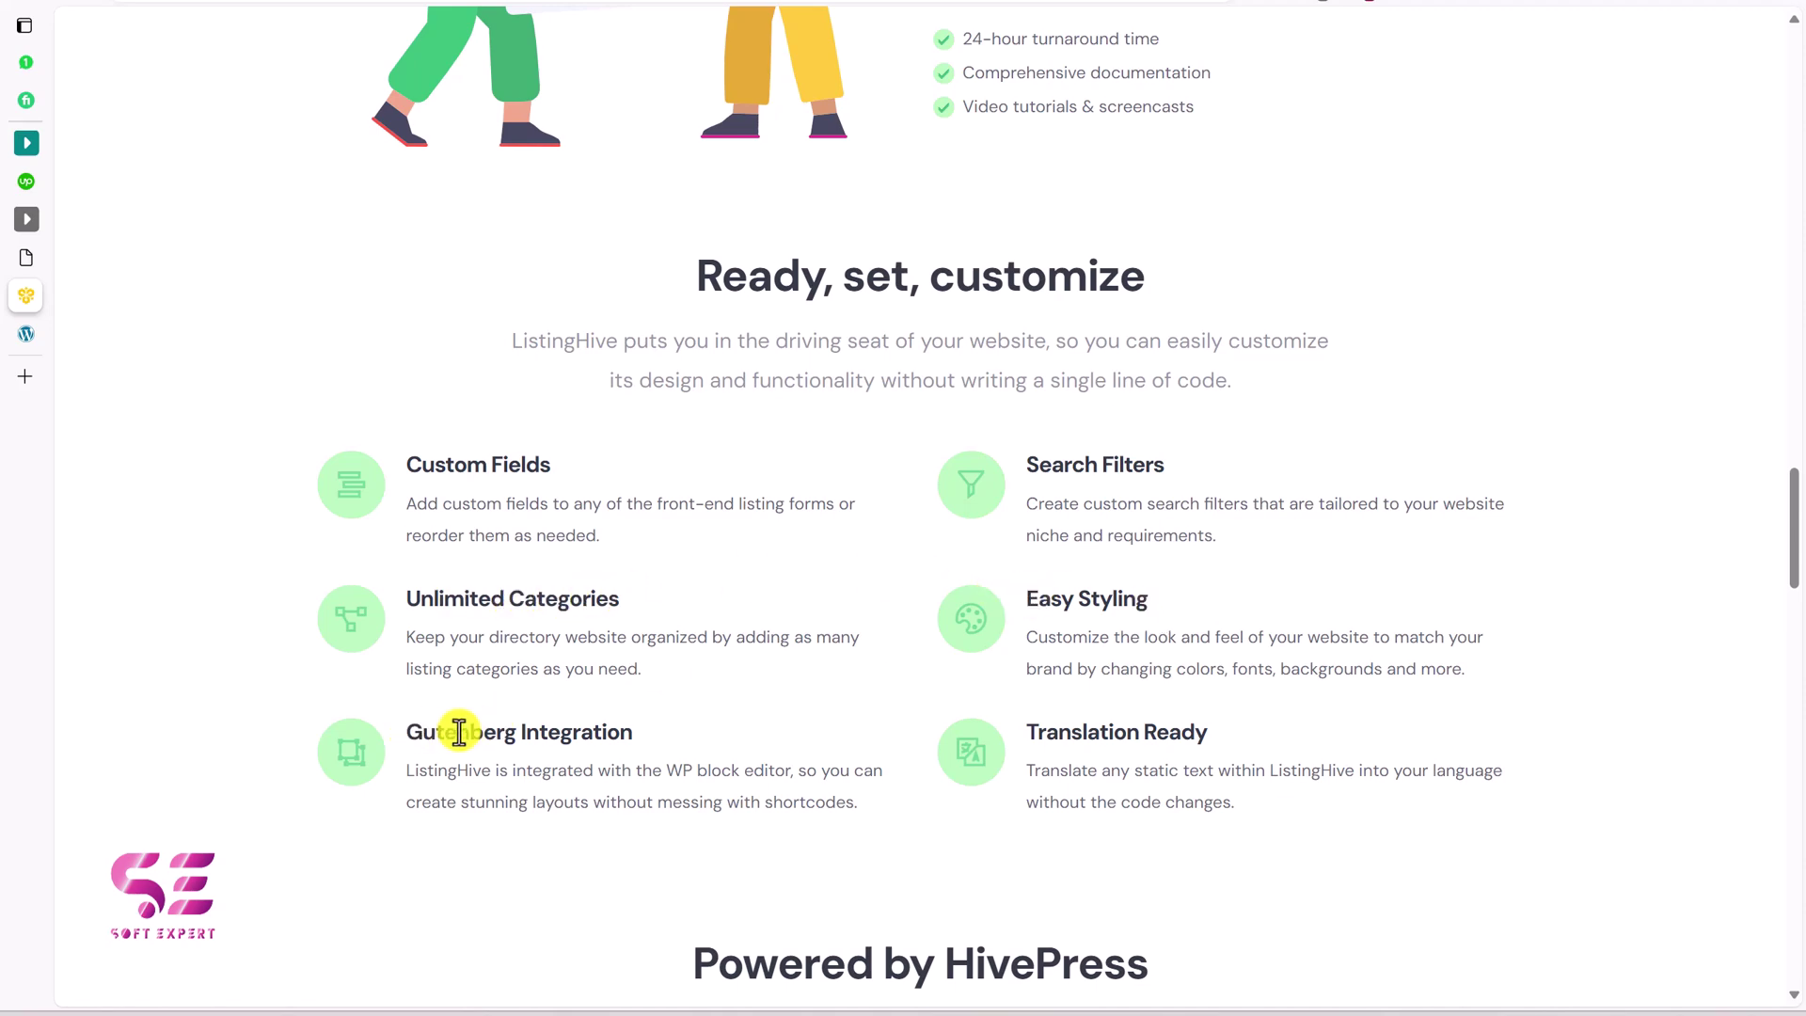
{"action": "scroll", "coordinate": [1038, 337], "scroll_direction": "down", "scroll_amount": 2}
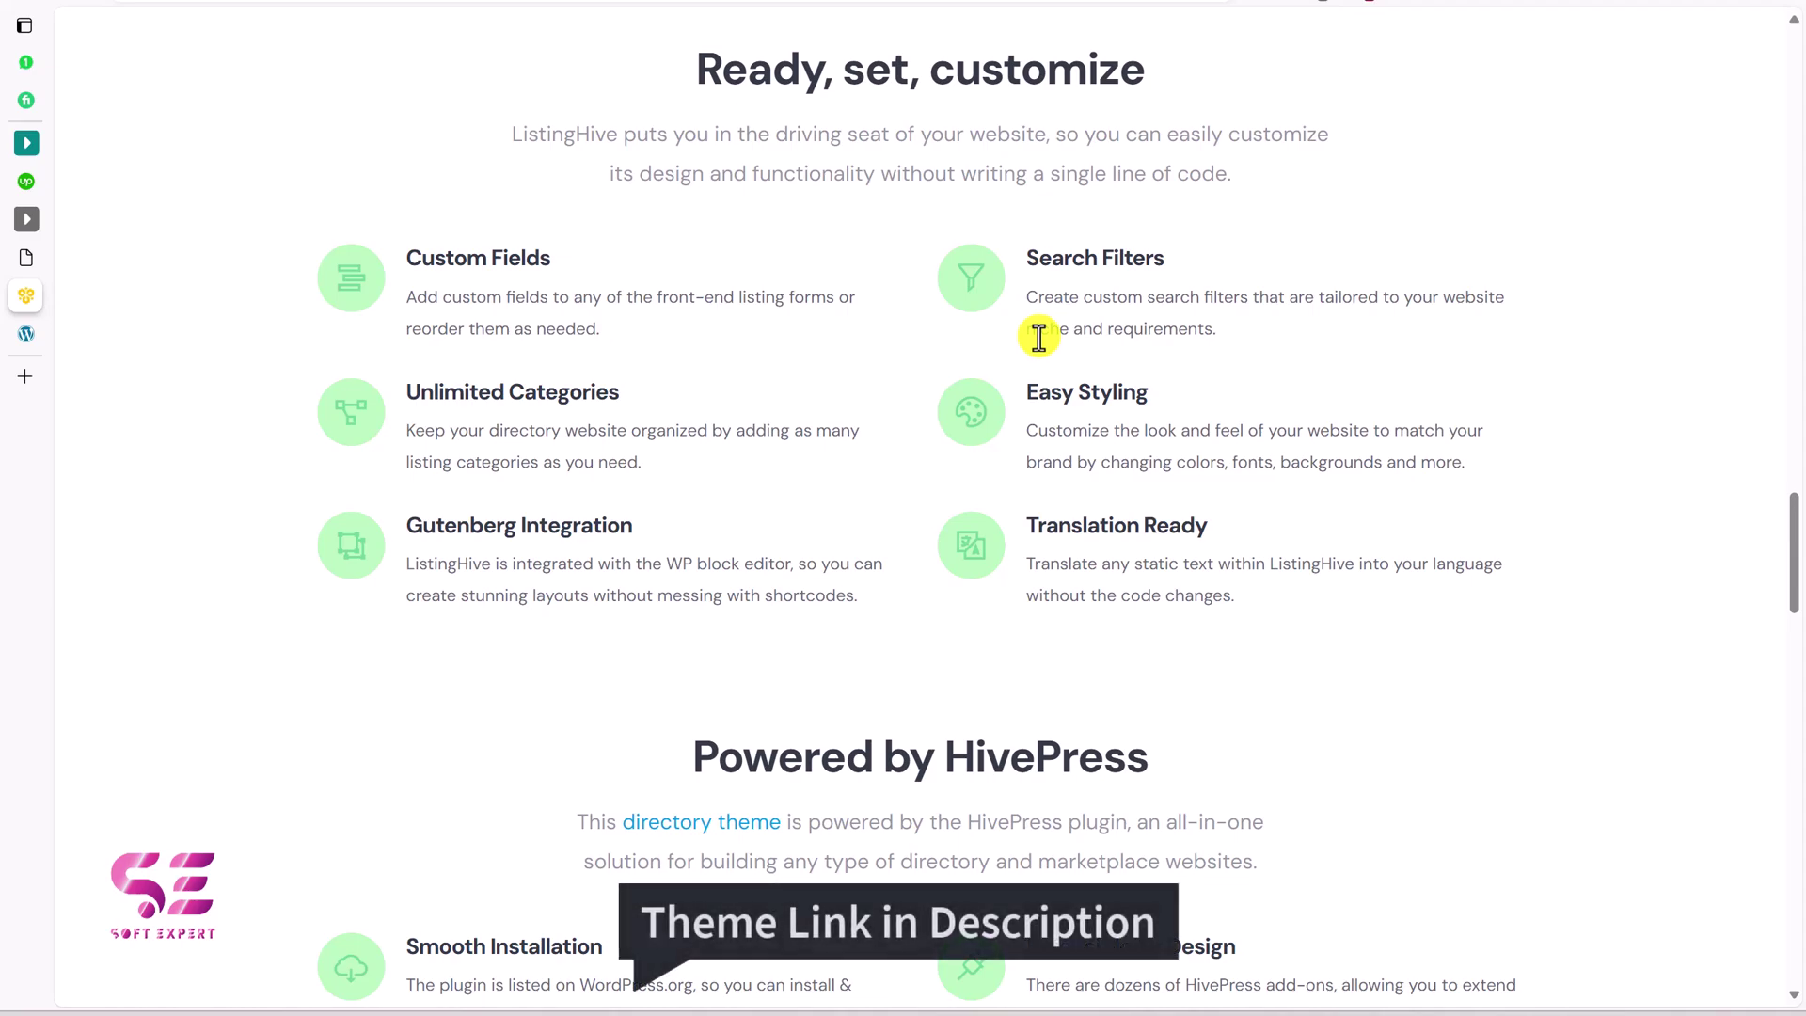
{"action": "scroll", "coordinate": [1426, 380], "scroll_direction": "up", "scroll_amount": 15}
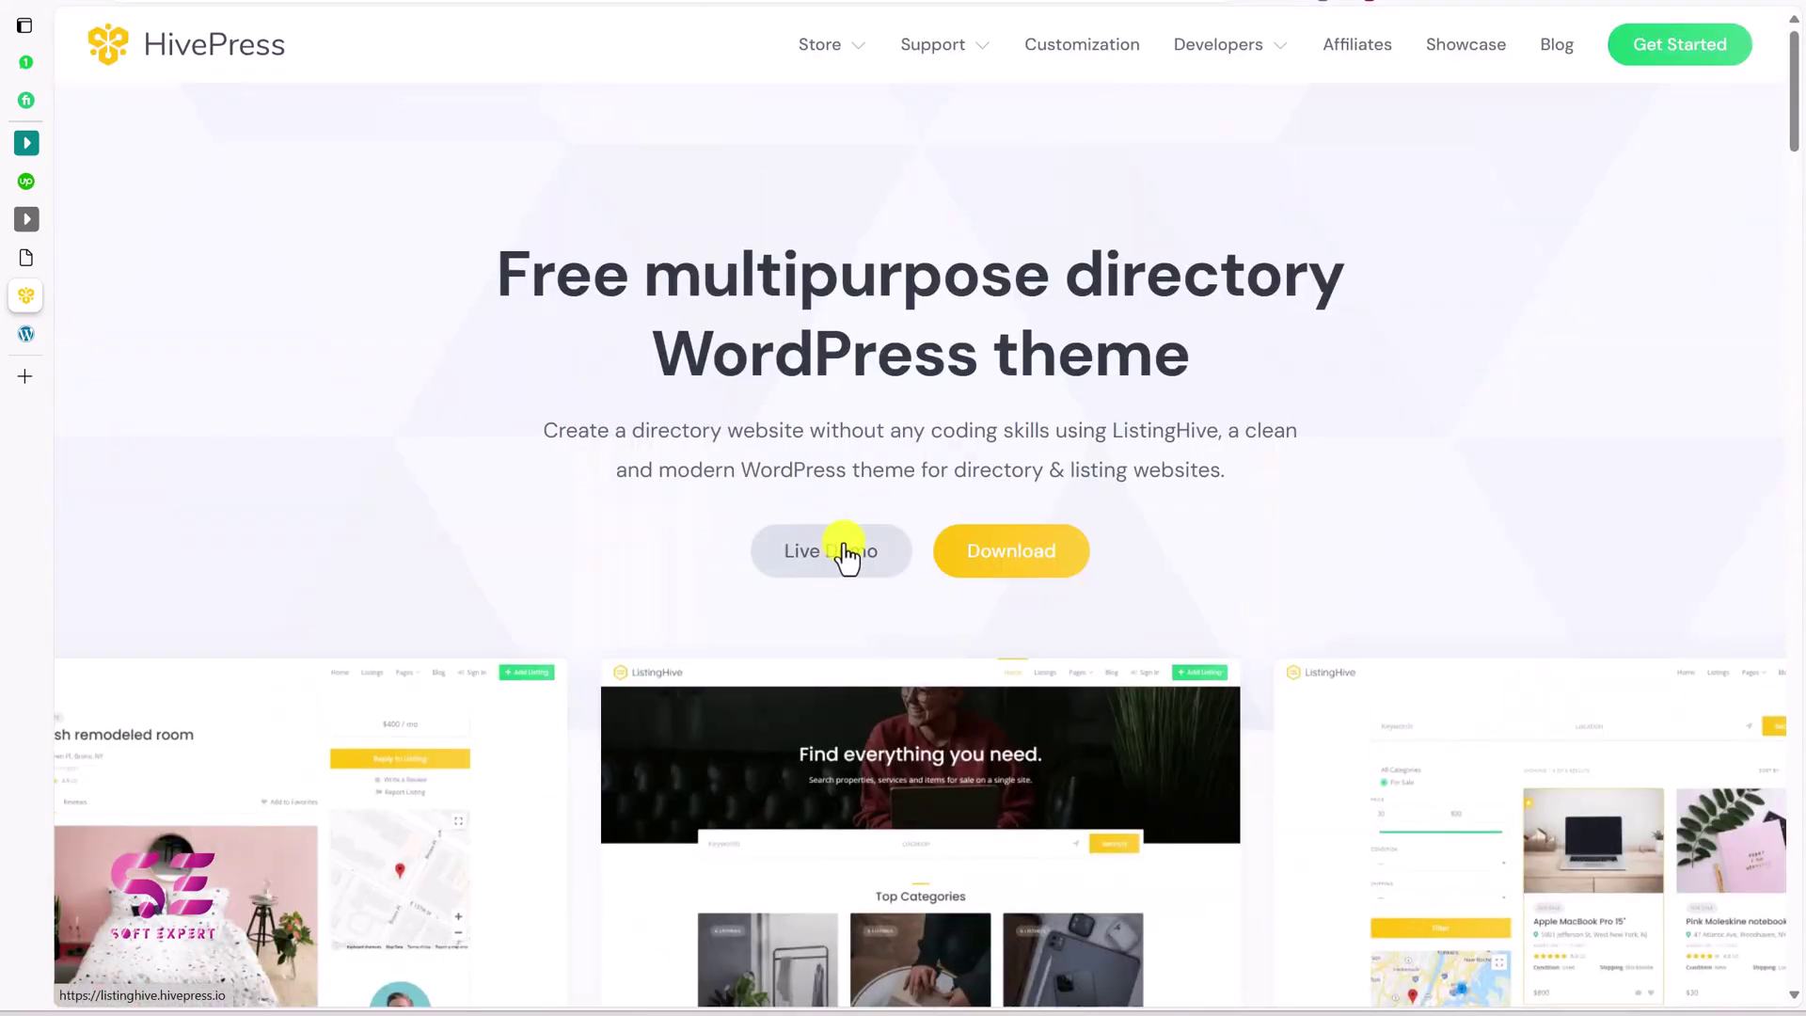
Open the ListingHive live demo and allow its search bar to access the current location
{"action": "left_click", "coordinate": [847, 555]}
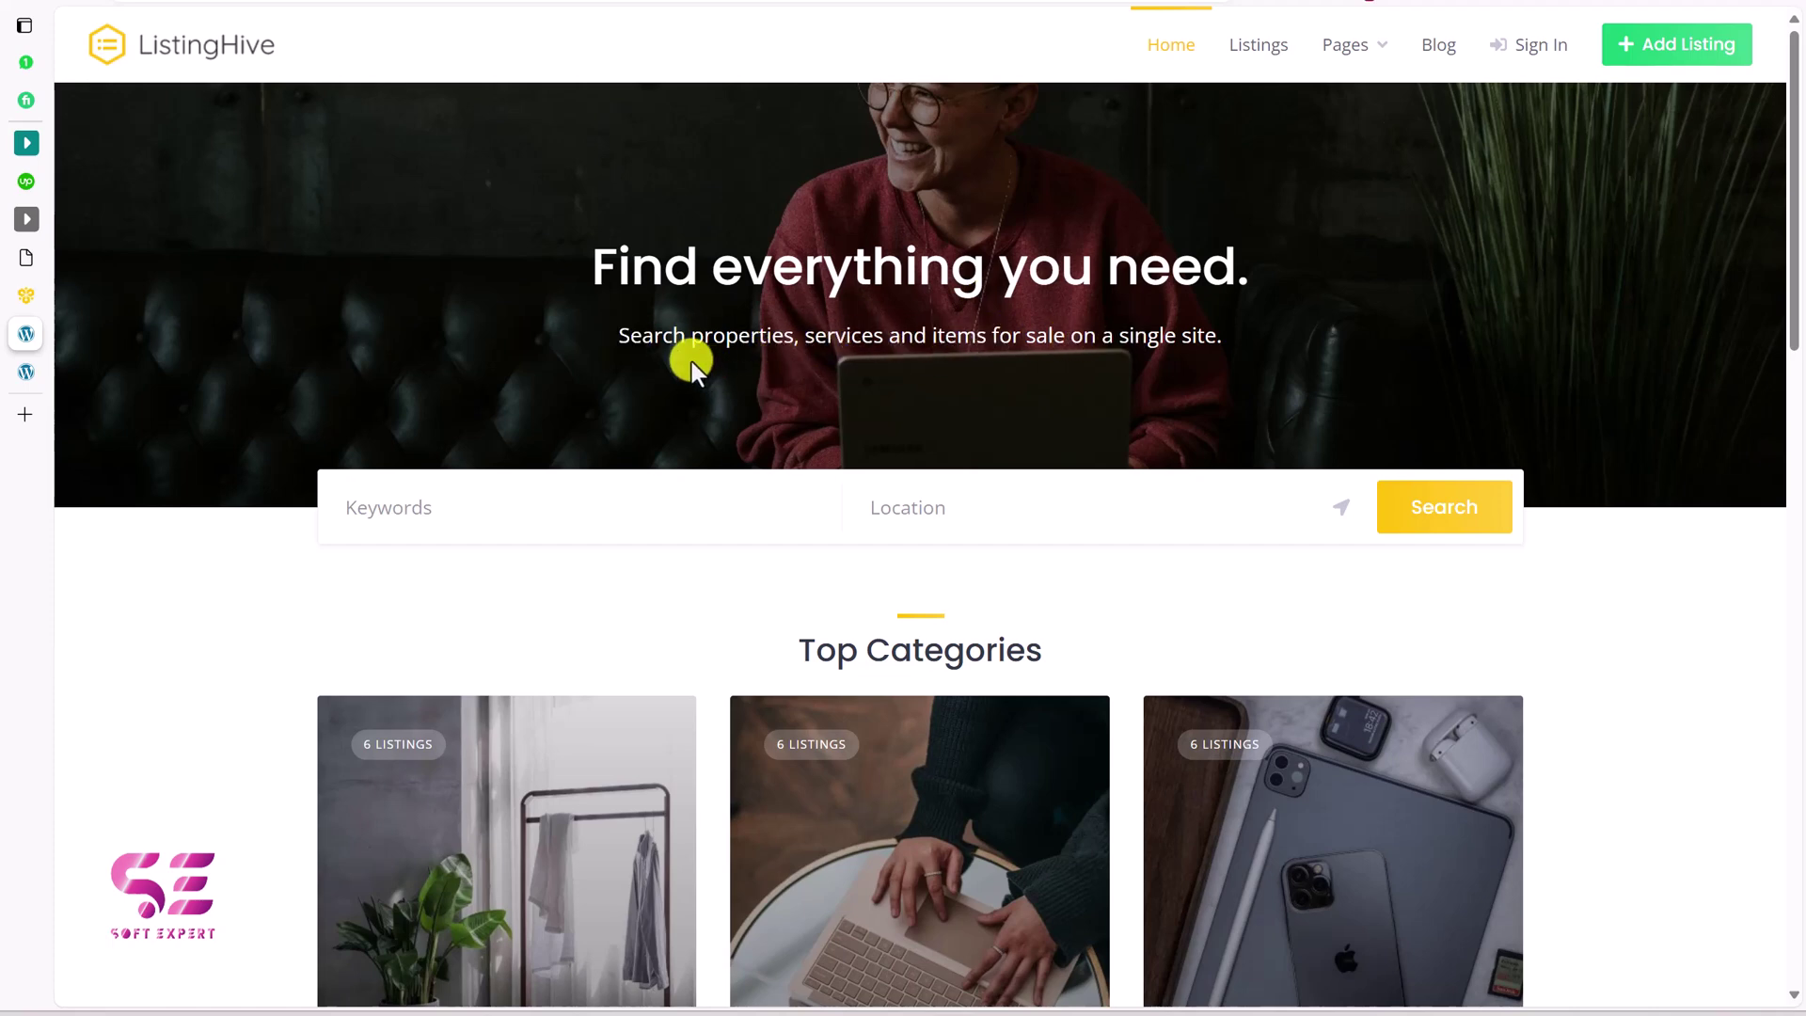
{"action": "left_click_drag", "start_coordinate": [692, 346], "coordinate": [1016, 350]}
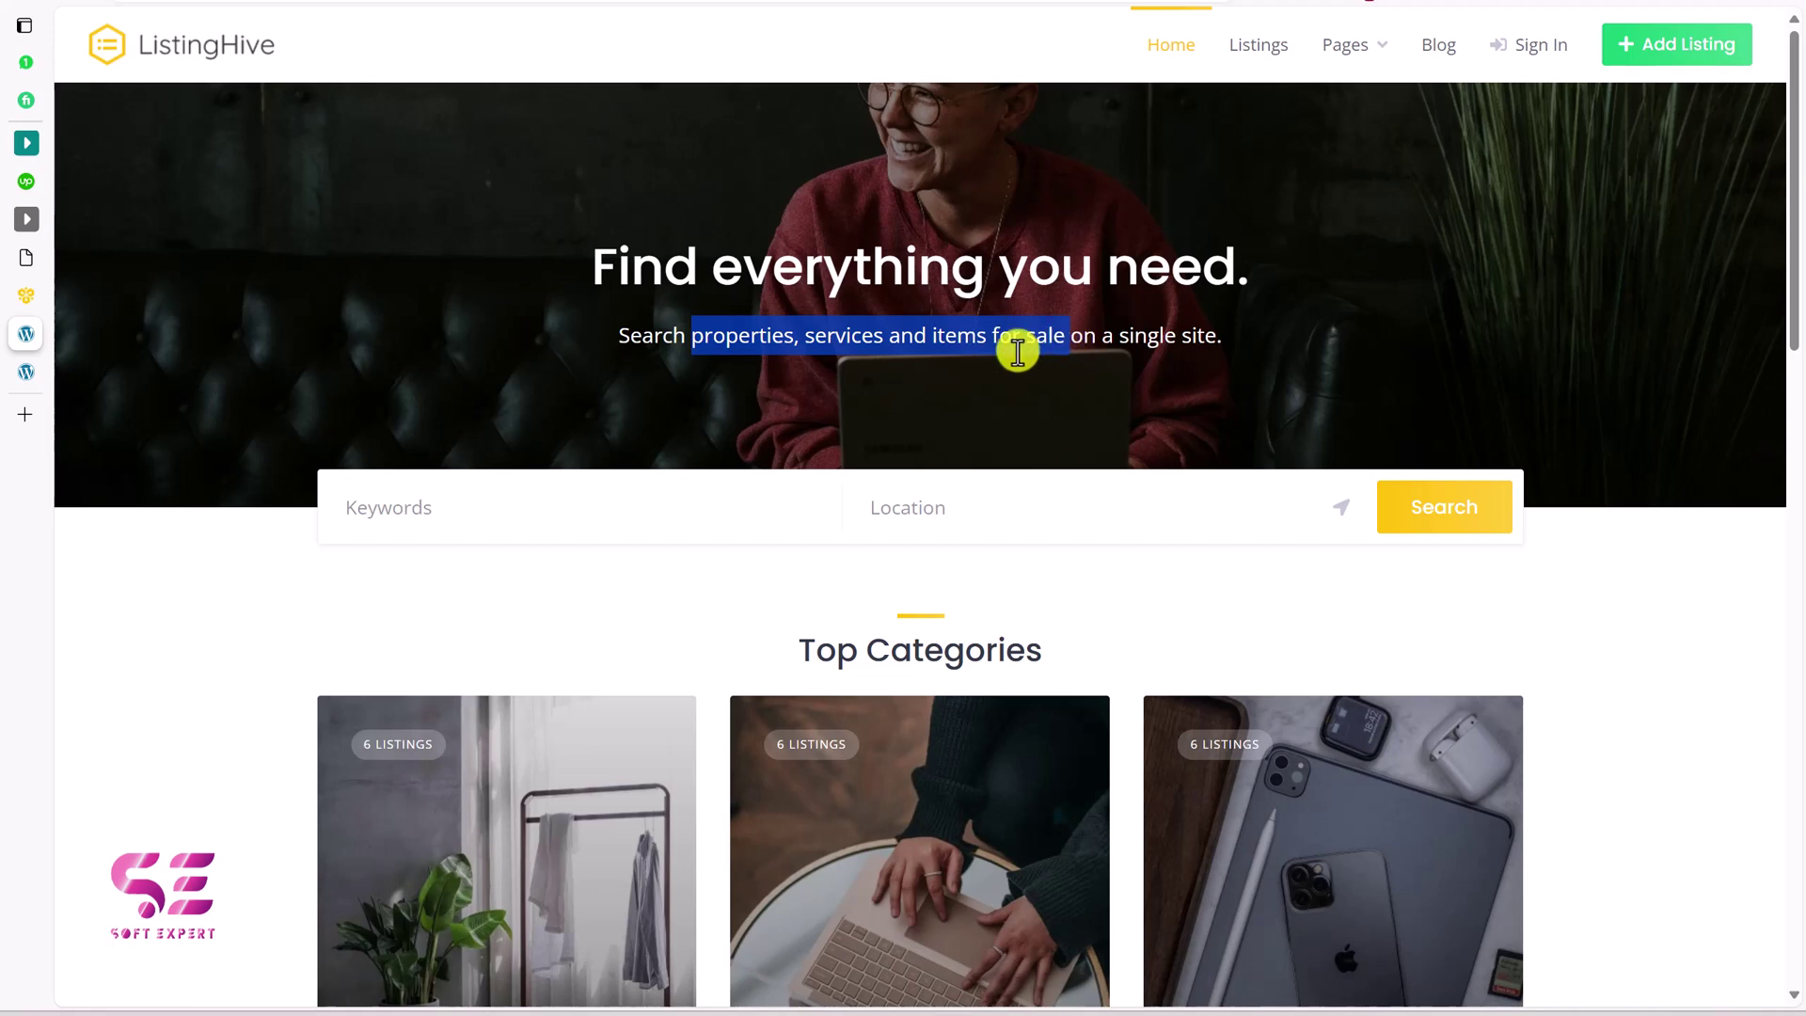
{"action": "left_click", "coordinate": [880, 376]}
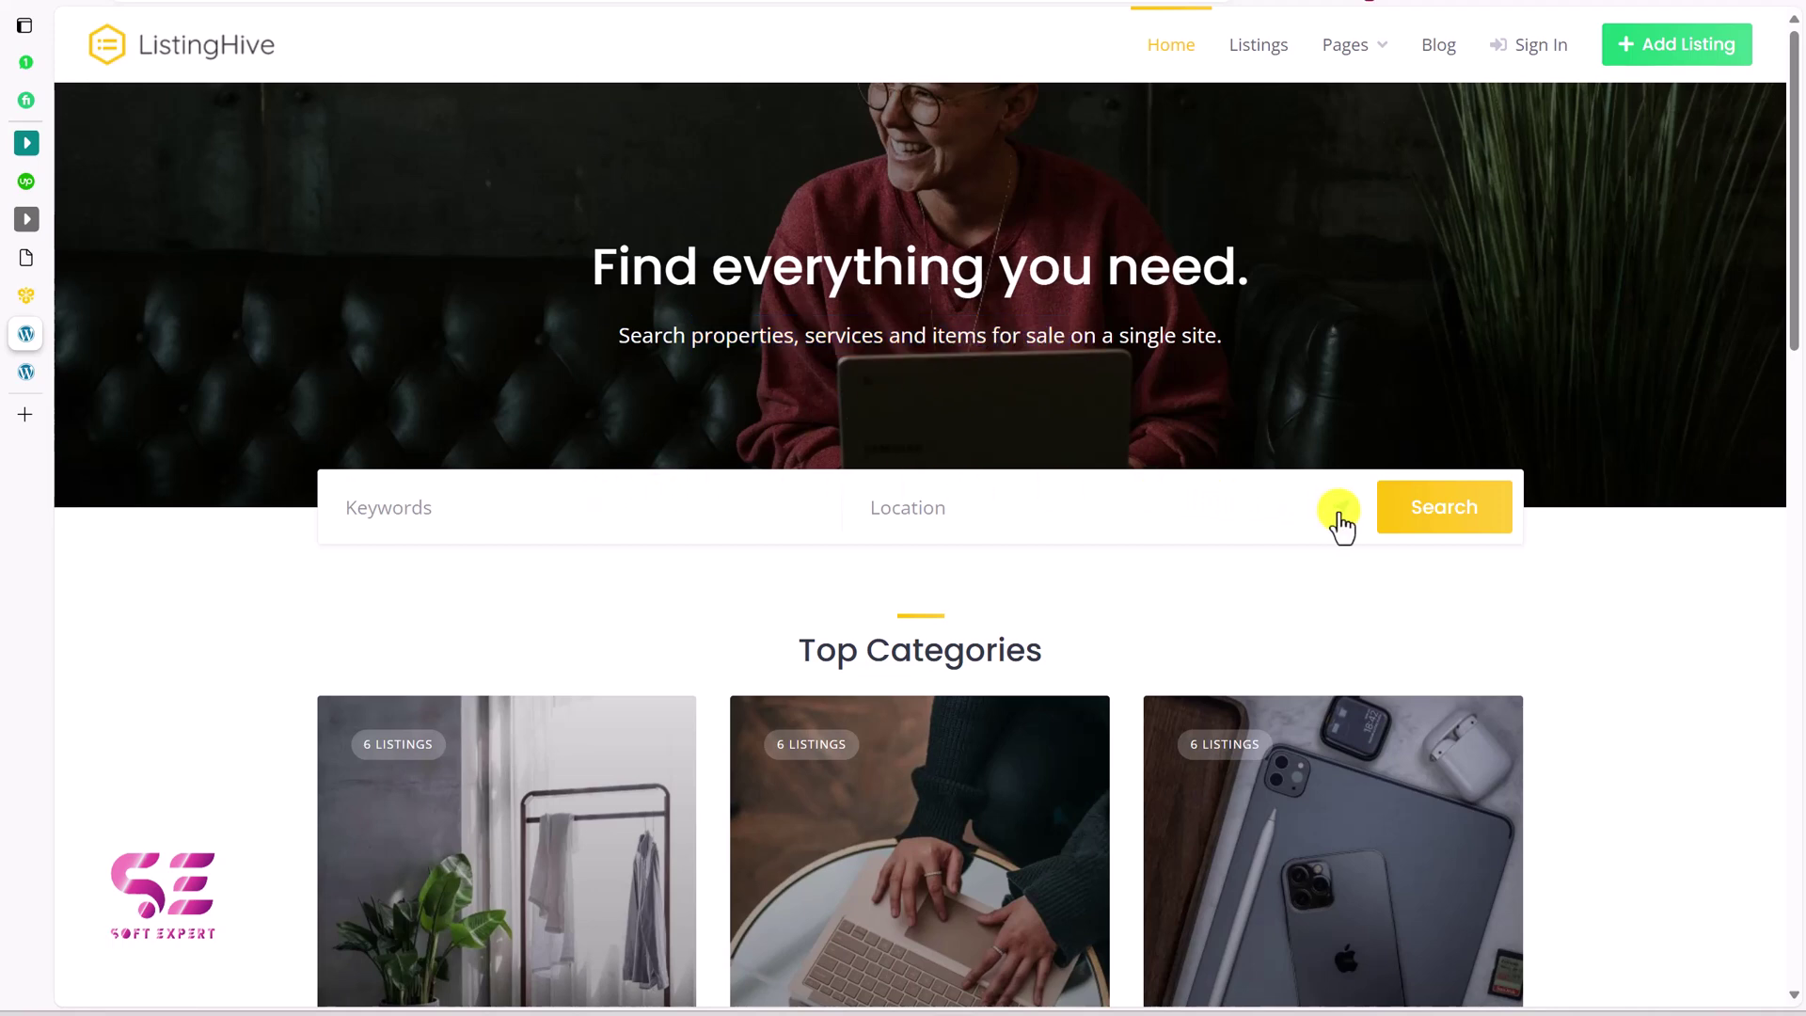
{"action": "left_click", "coordinate": [1276, 498]}
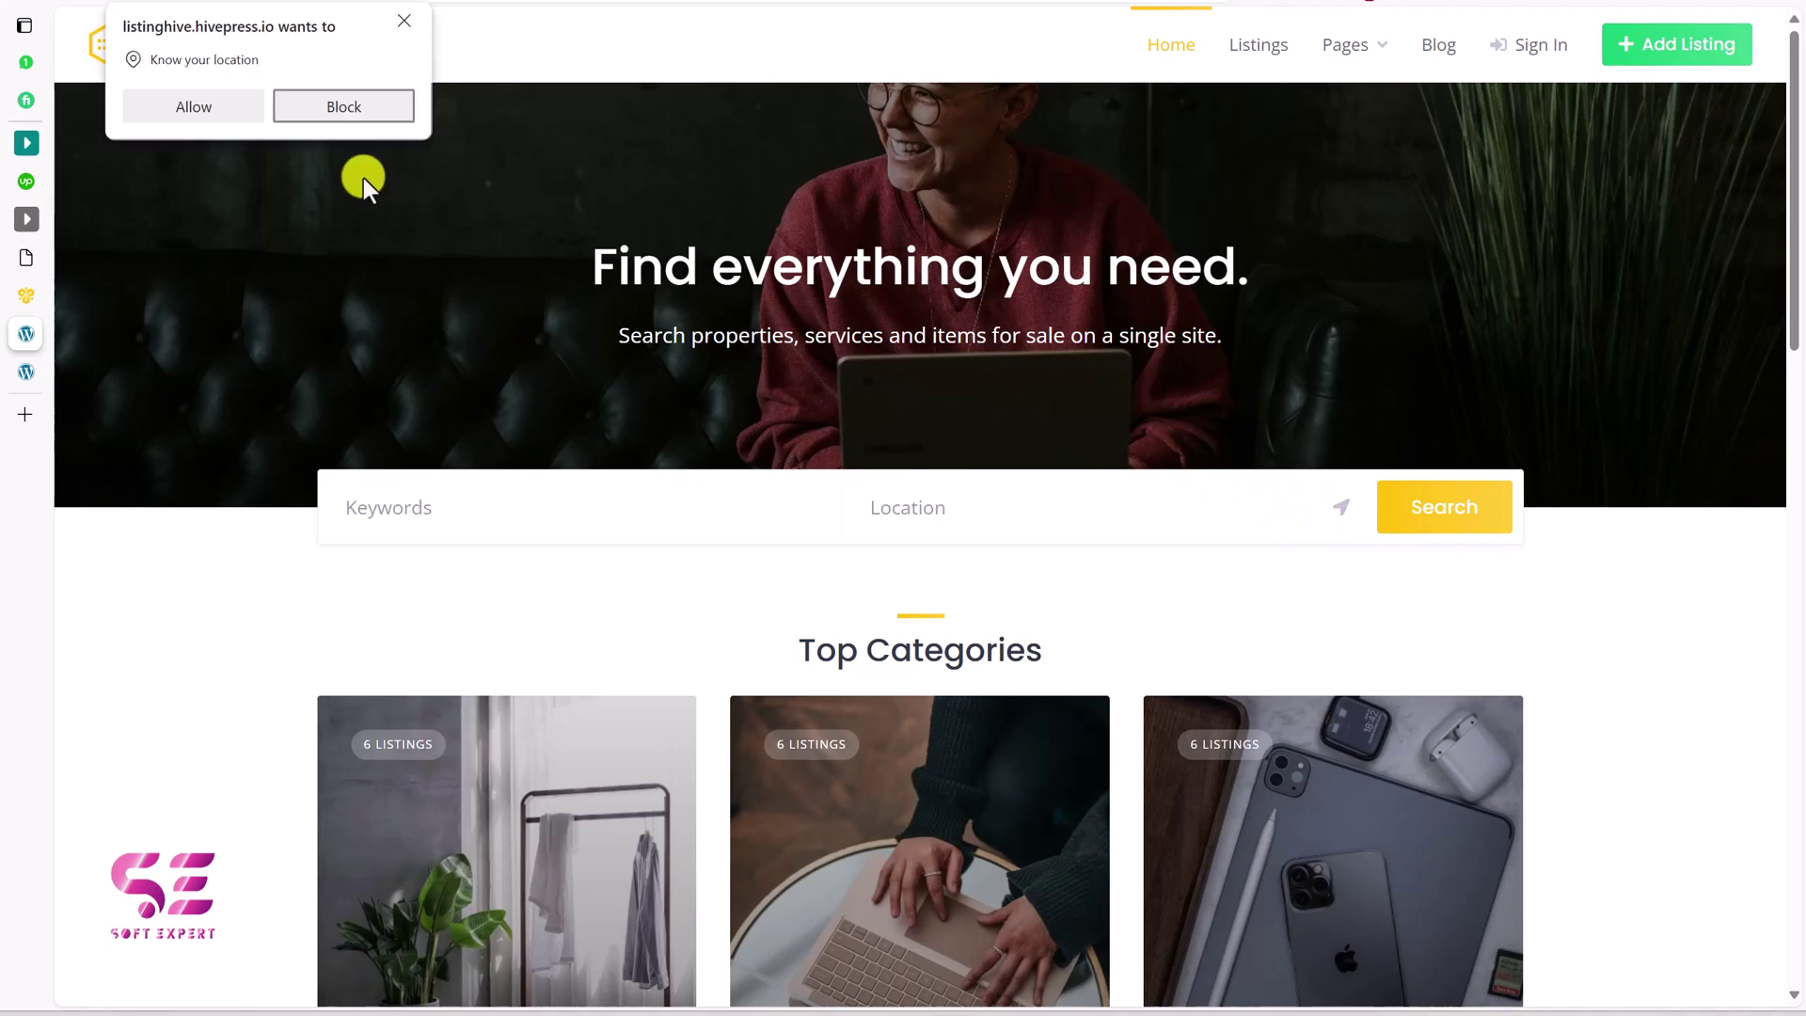
{"action": "left_click", "coordinate": [193, 111]}
Examine the demo homepage's top categories, recent listings and footer
{"action": "scroll", "coordinate": [886, 568], "scroll_direction": "down", "scroll_amount": 5}
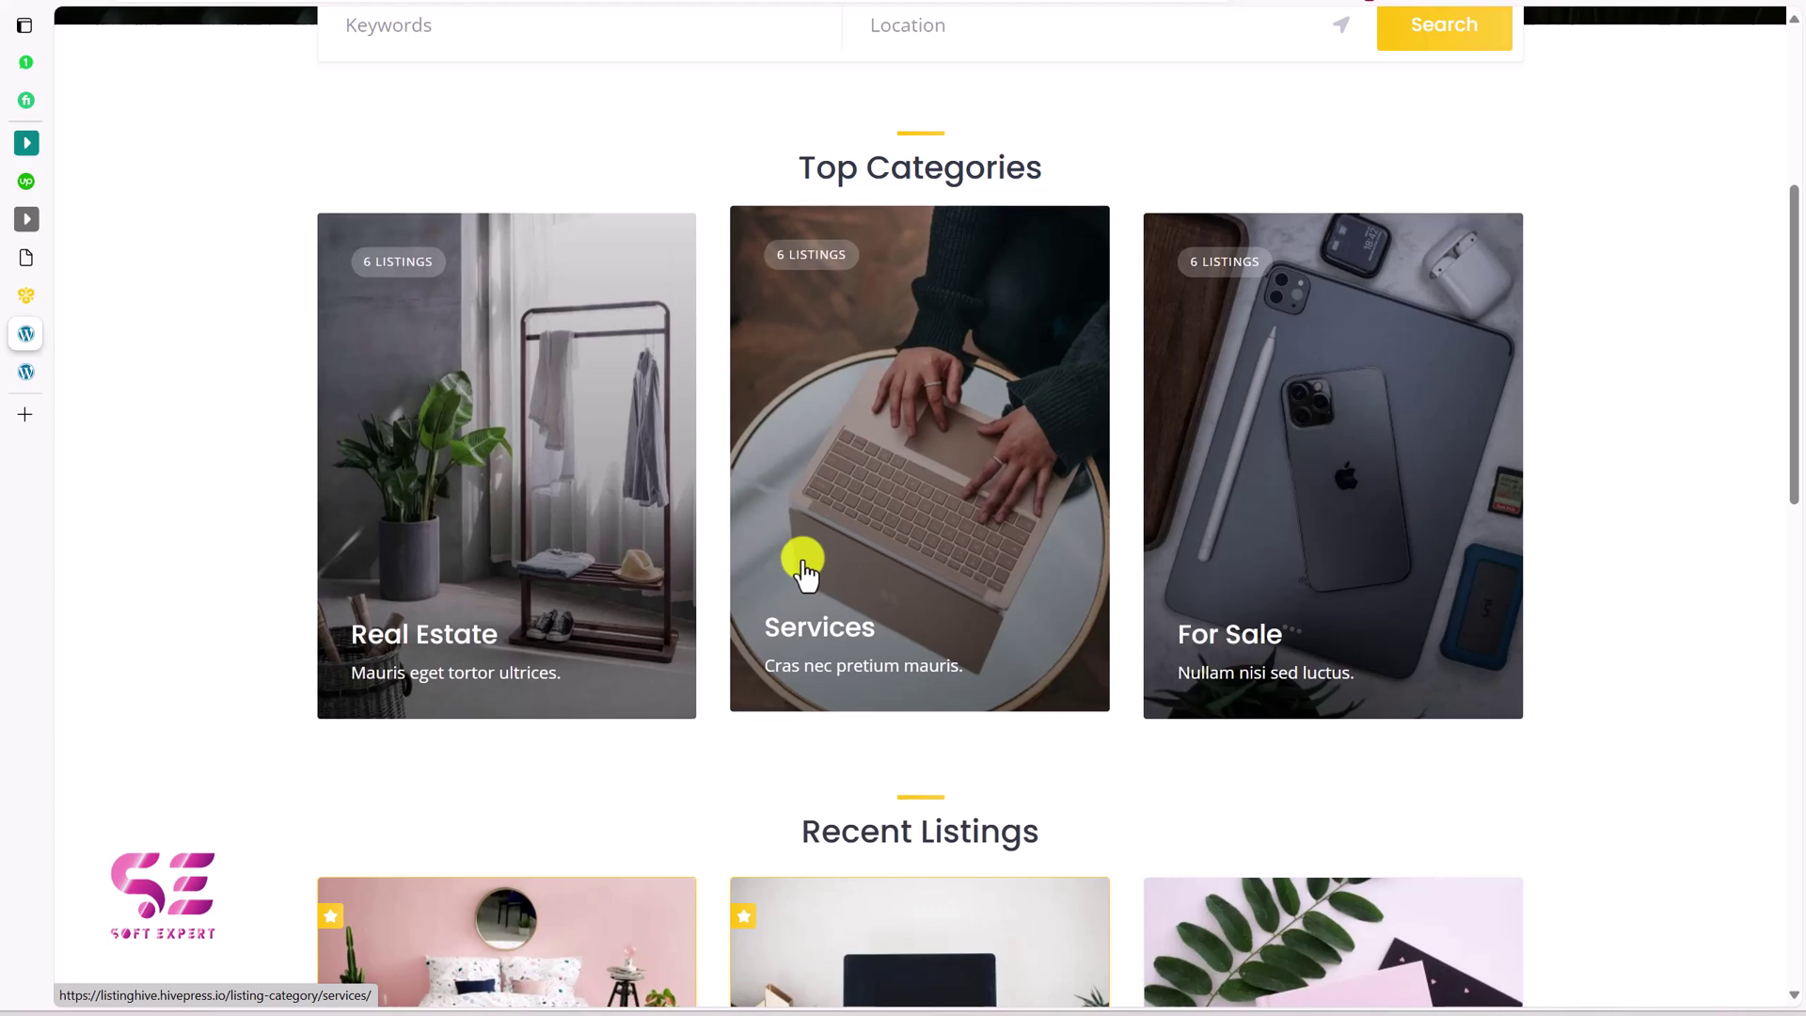
{"action": "scroll", "coordinate": [944, 490], "scroll_direction": "down", "scroll_amount": 5}
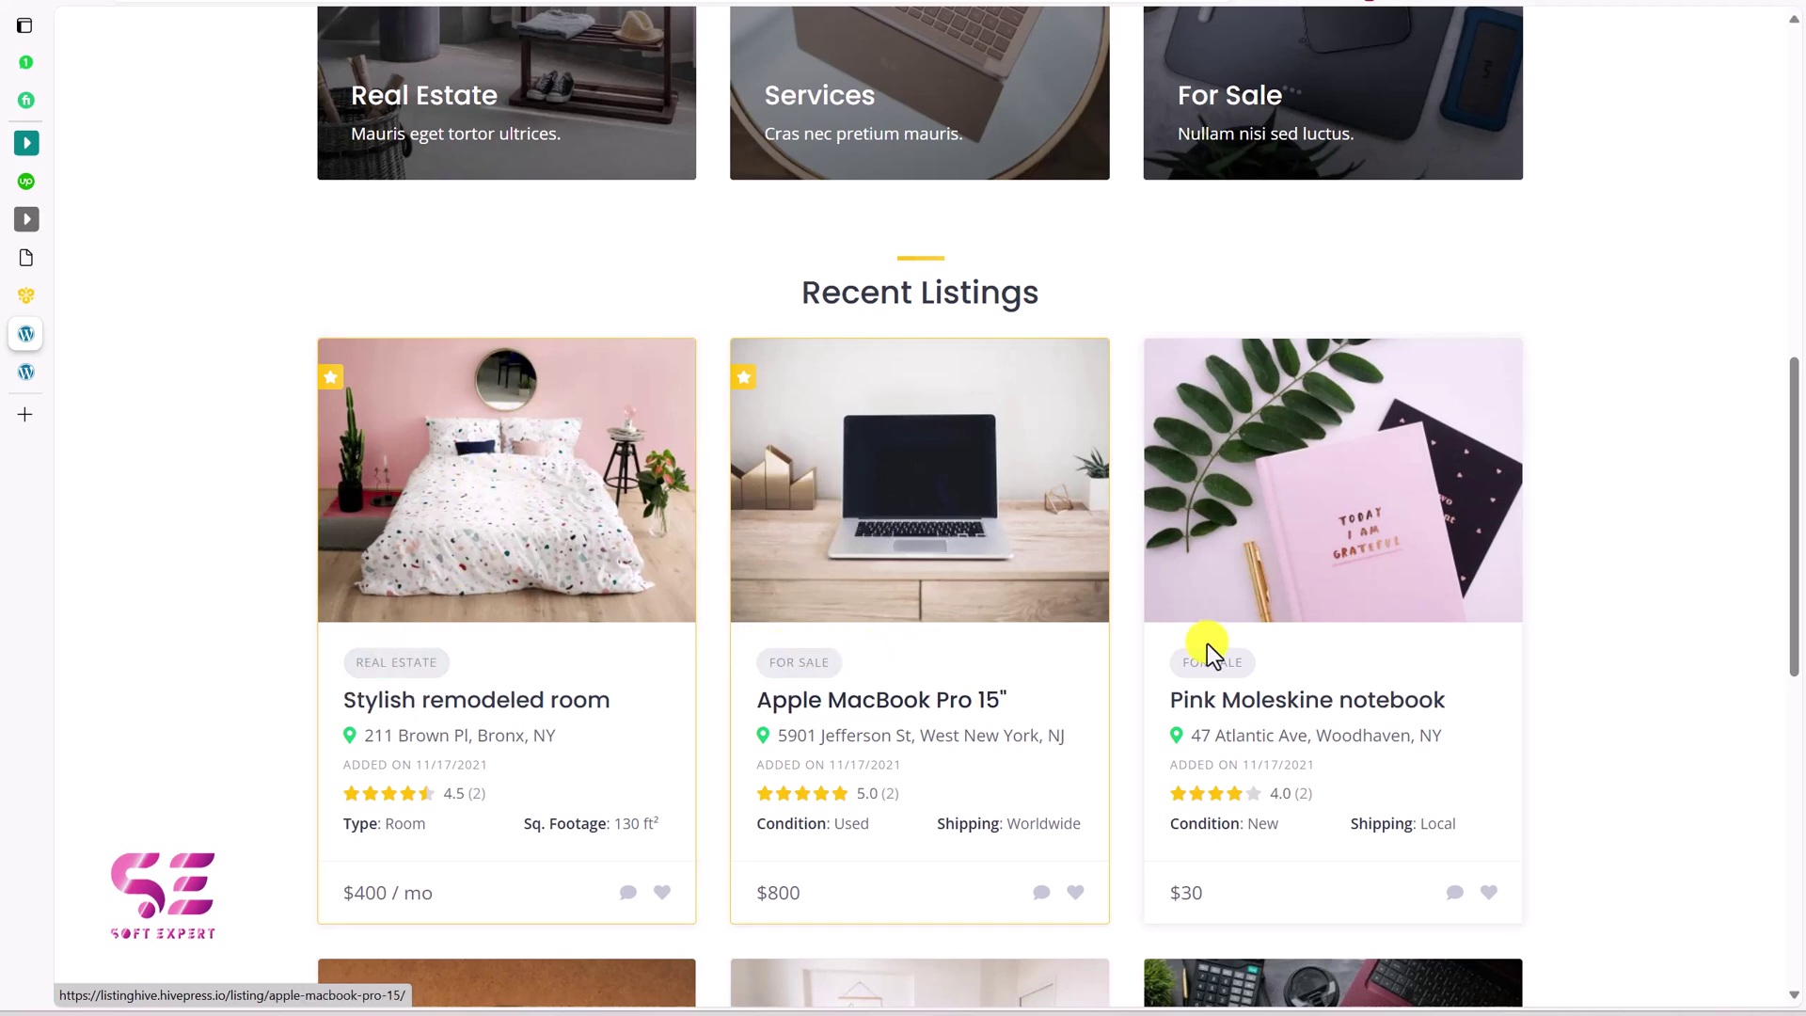
{"action": "scroll", "coordinate": [1233, 677], "scroll_direction": "down", "scroll_amount": 5}
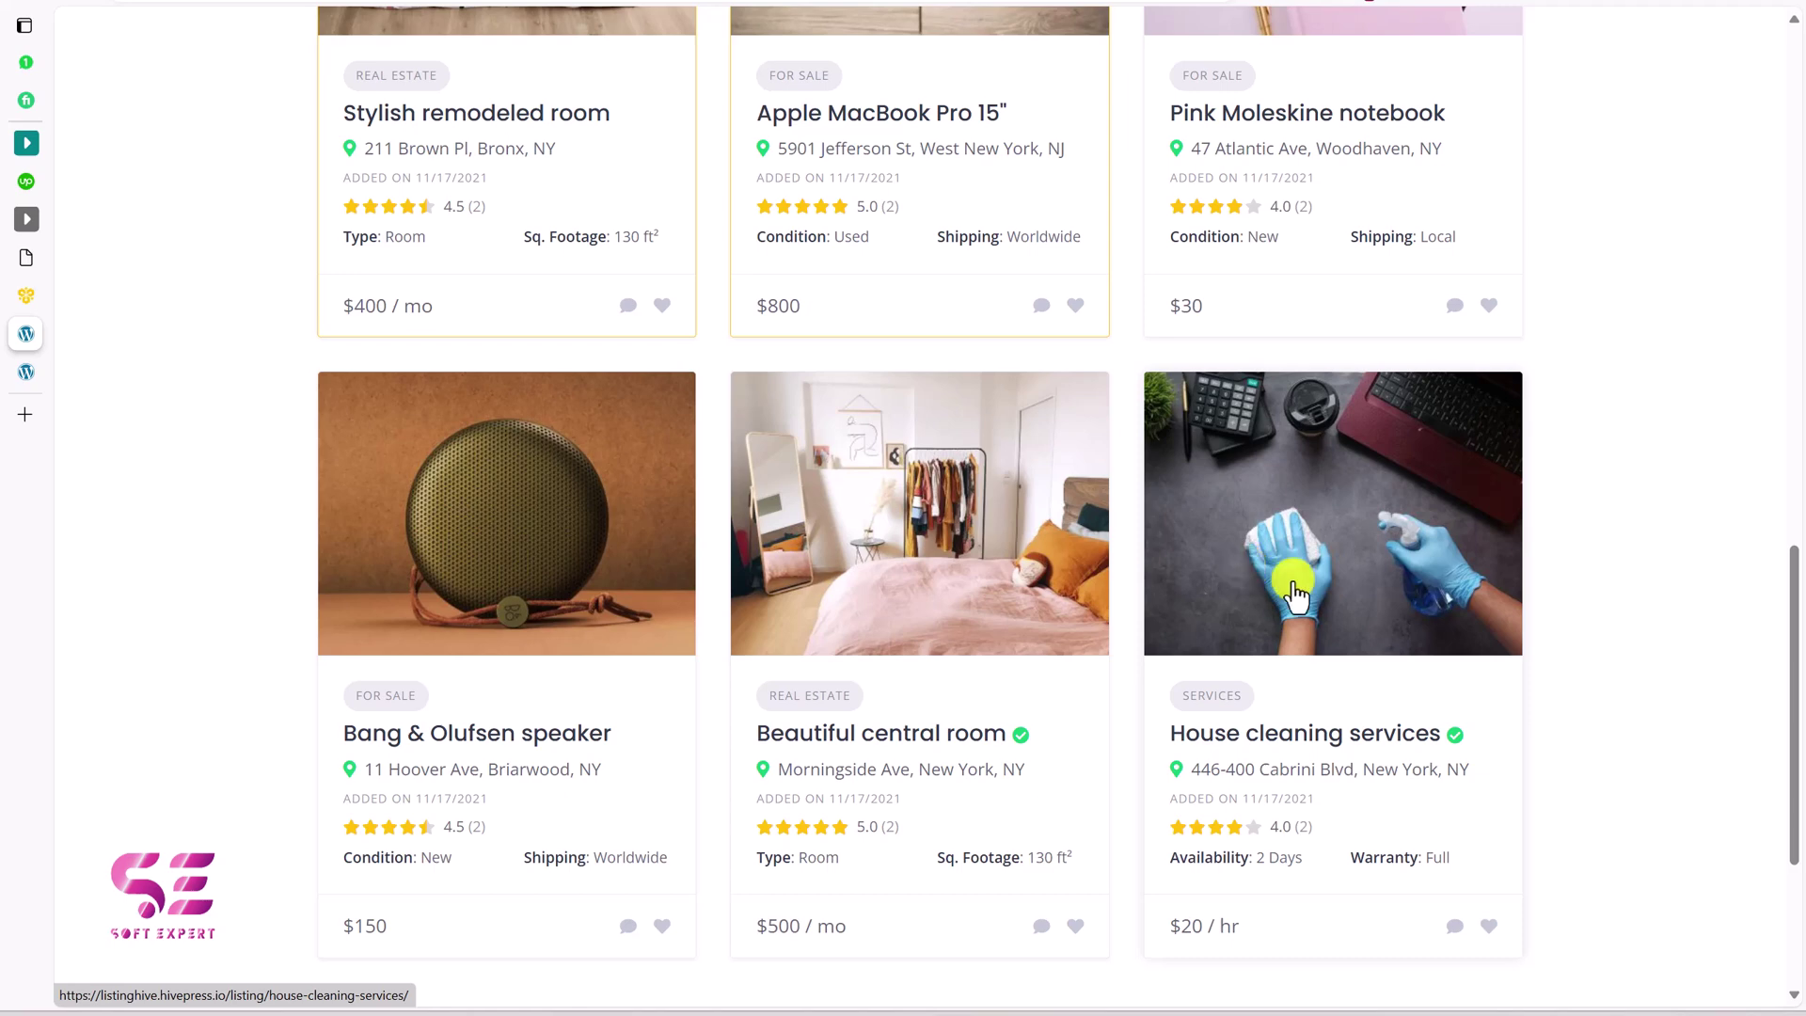
{"action": "left_click_drag", "start_coordinate": [1792, 673], "coordinate": [1797, 757]}
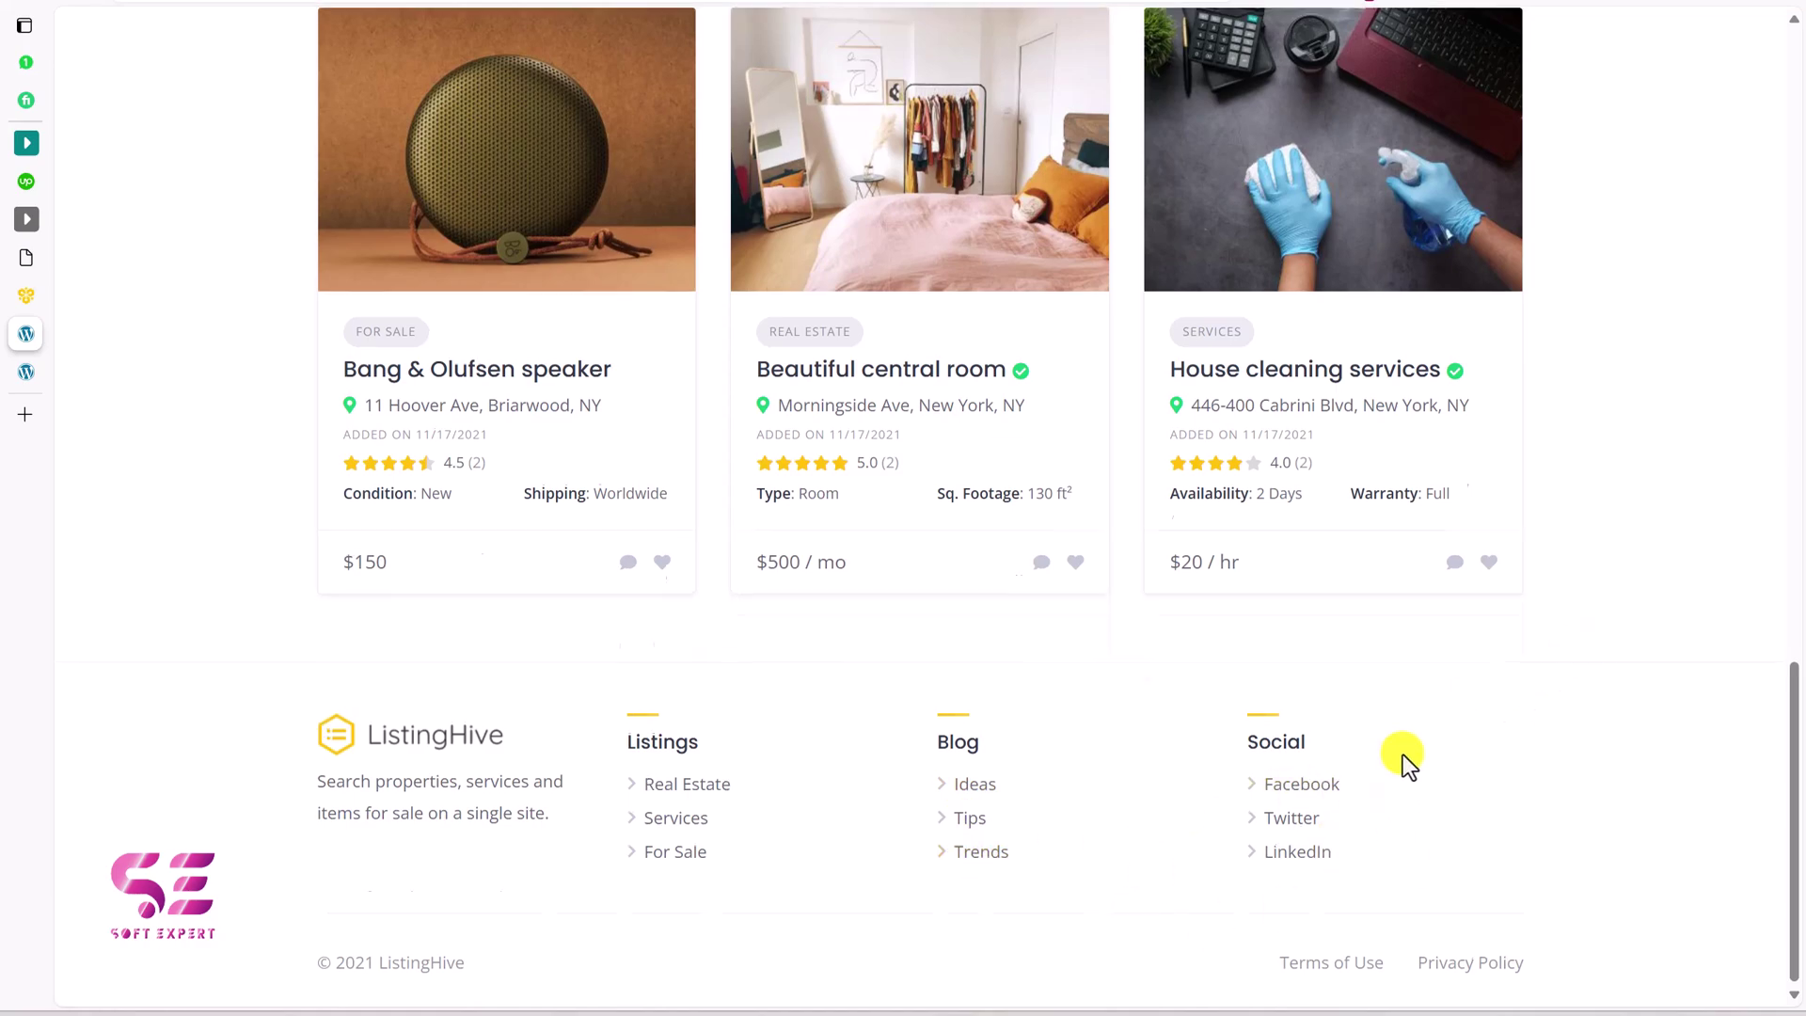
{"action": "scroll", "coordinate": [1403, 754], "scroll_direction": "up", "scroll_amount": 15}
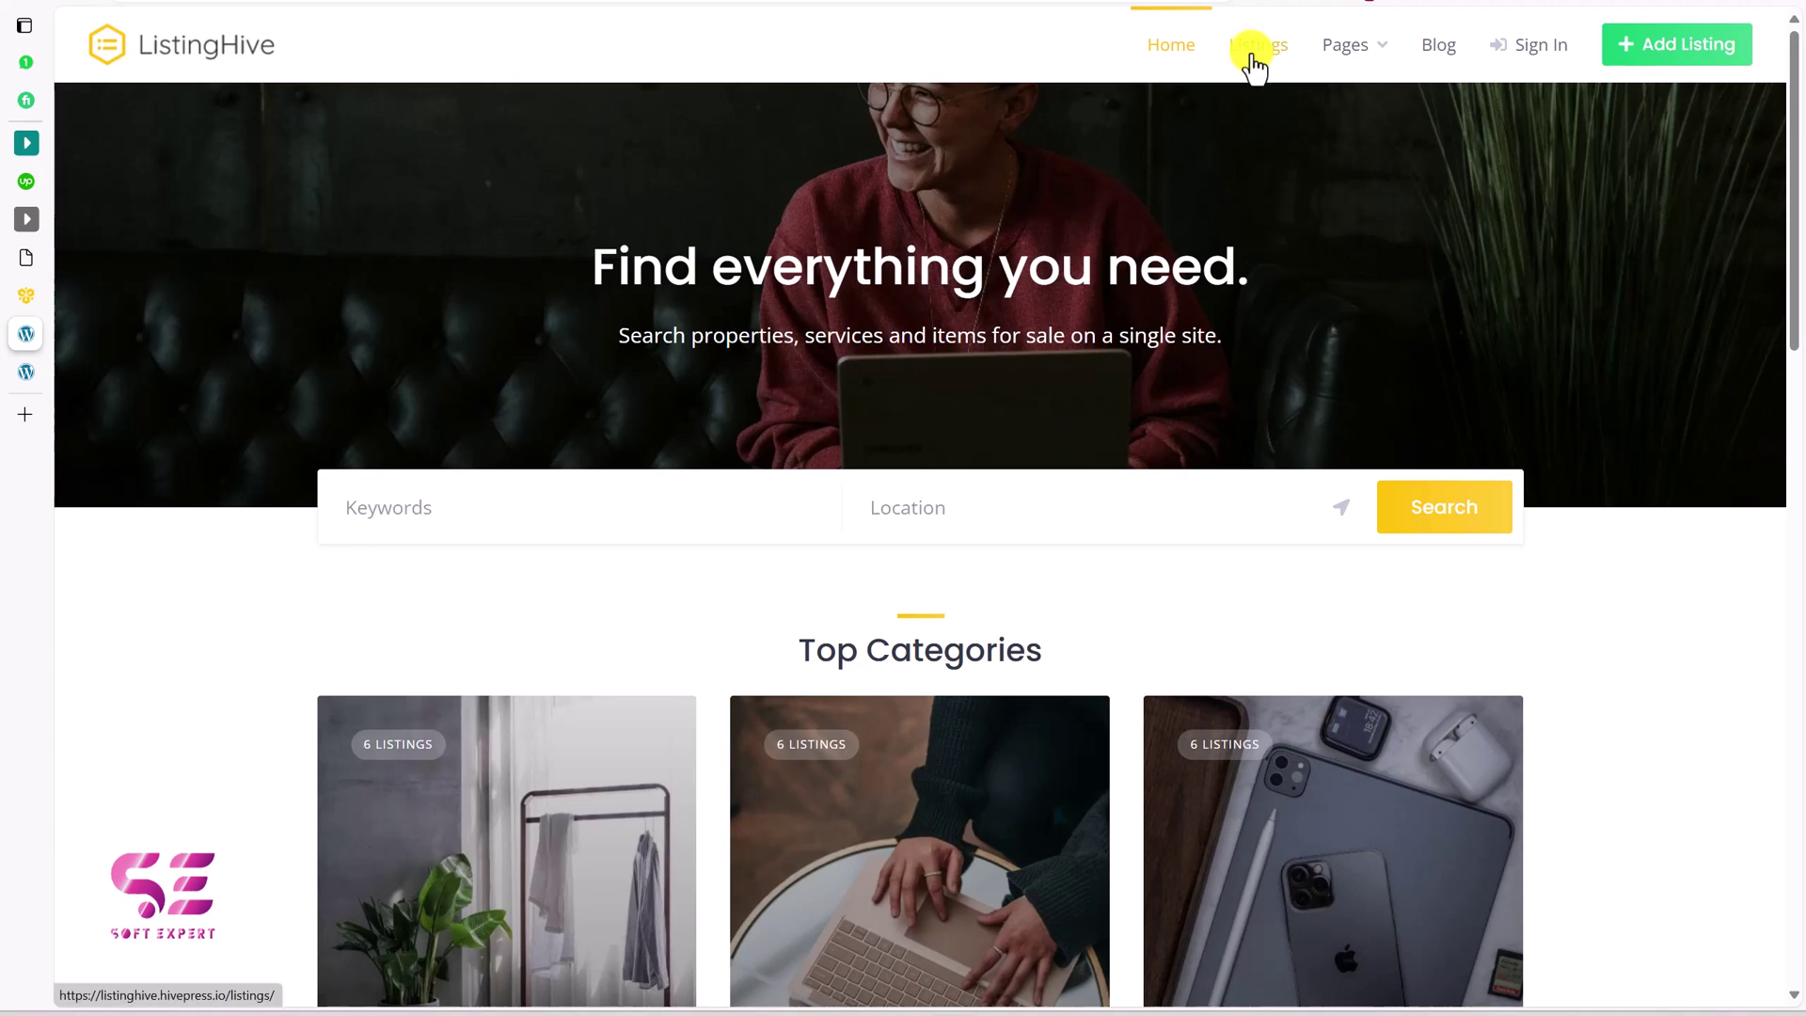
Open the demo's Listings page and filter it by the Real Estate category
{"action": "left_click", "coordinate": [1253, 67]}
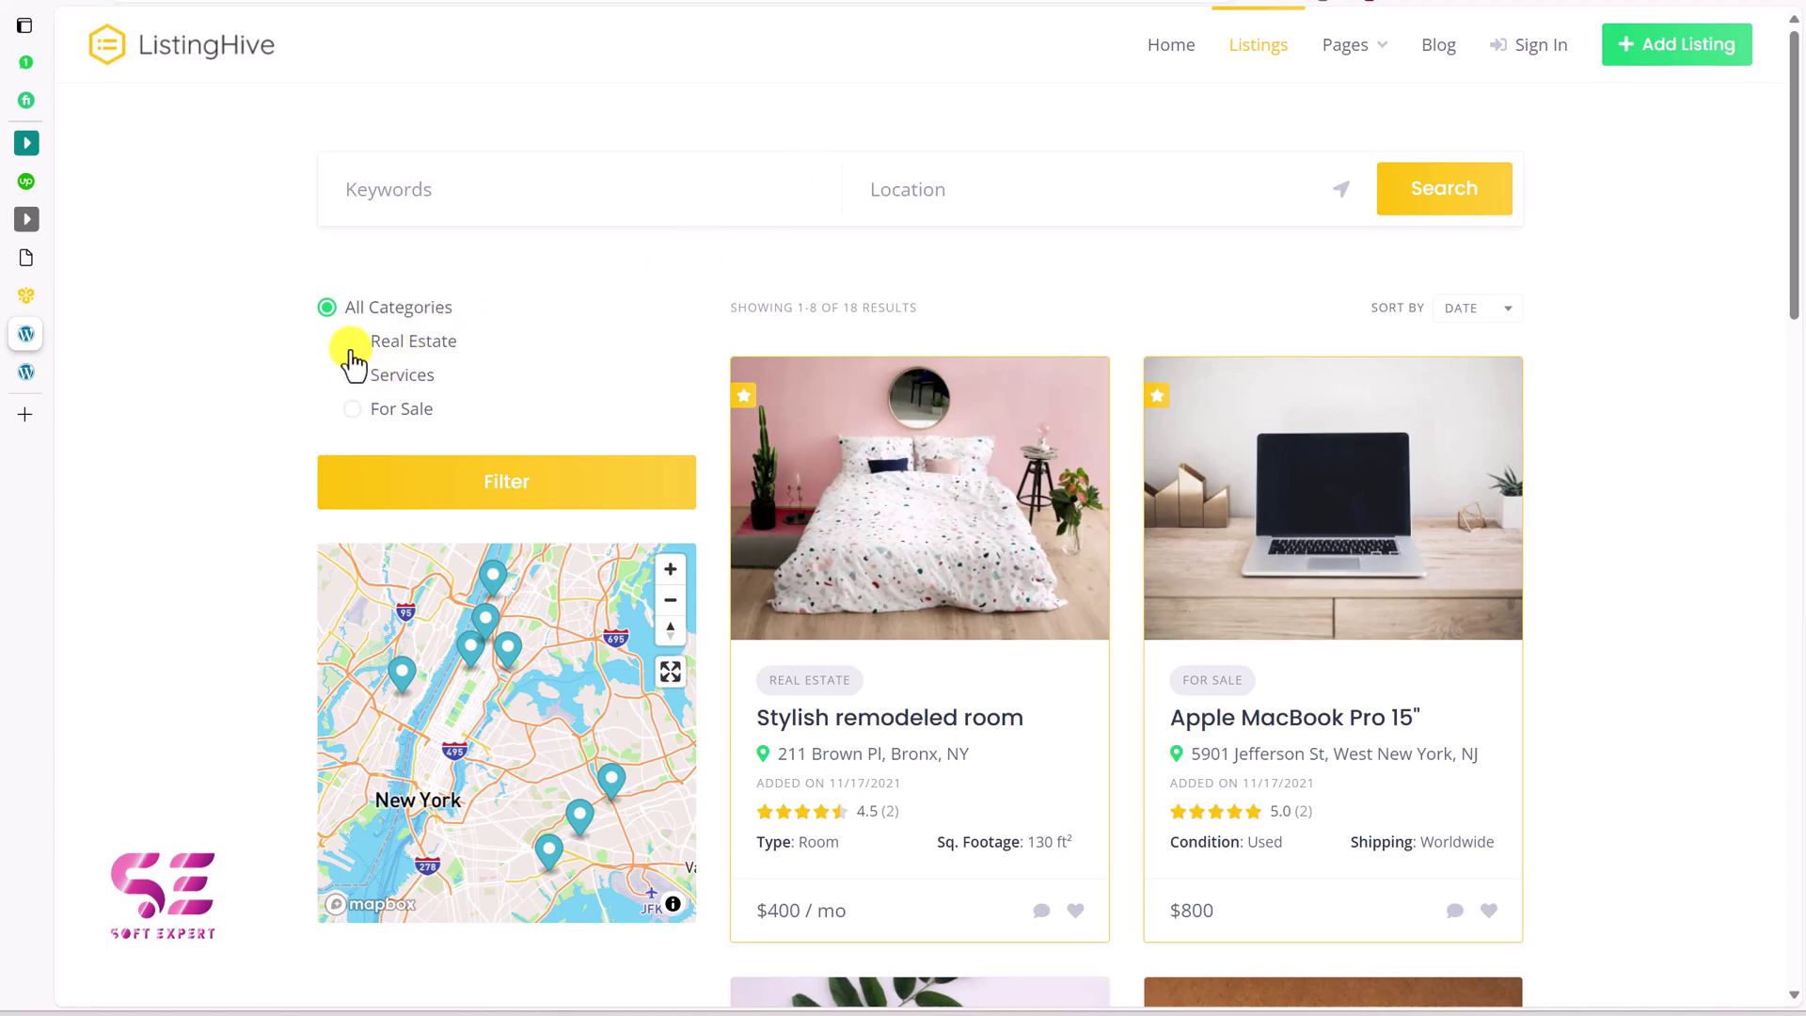
{"action": "left_click", "coordinate": [487, 487]}
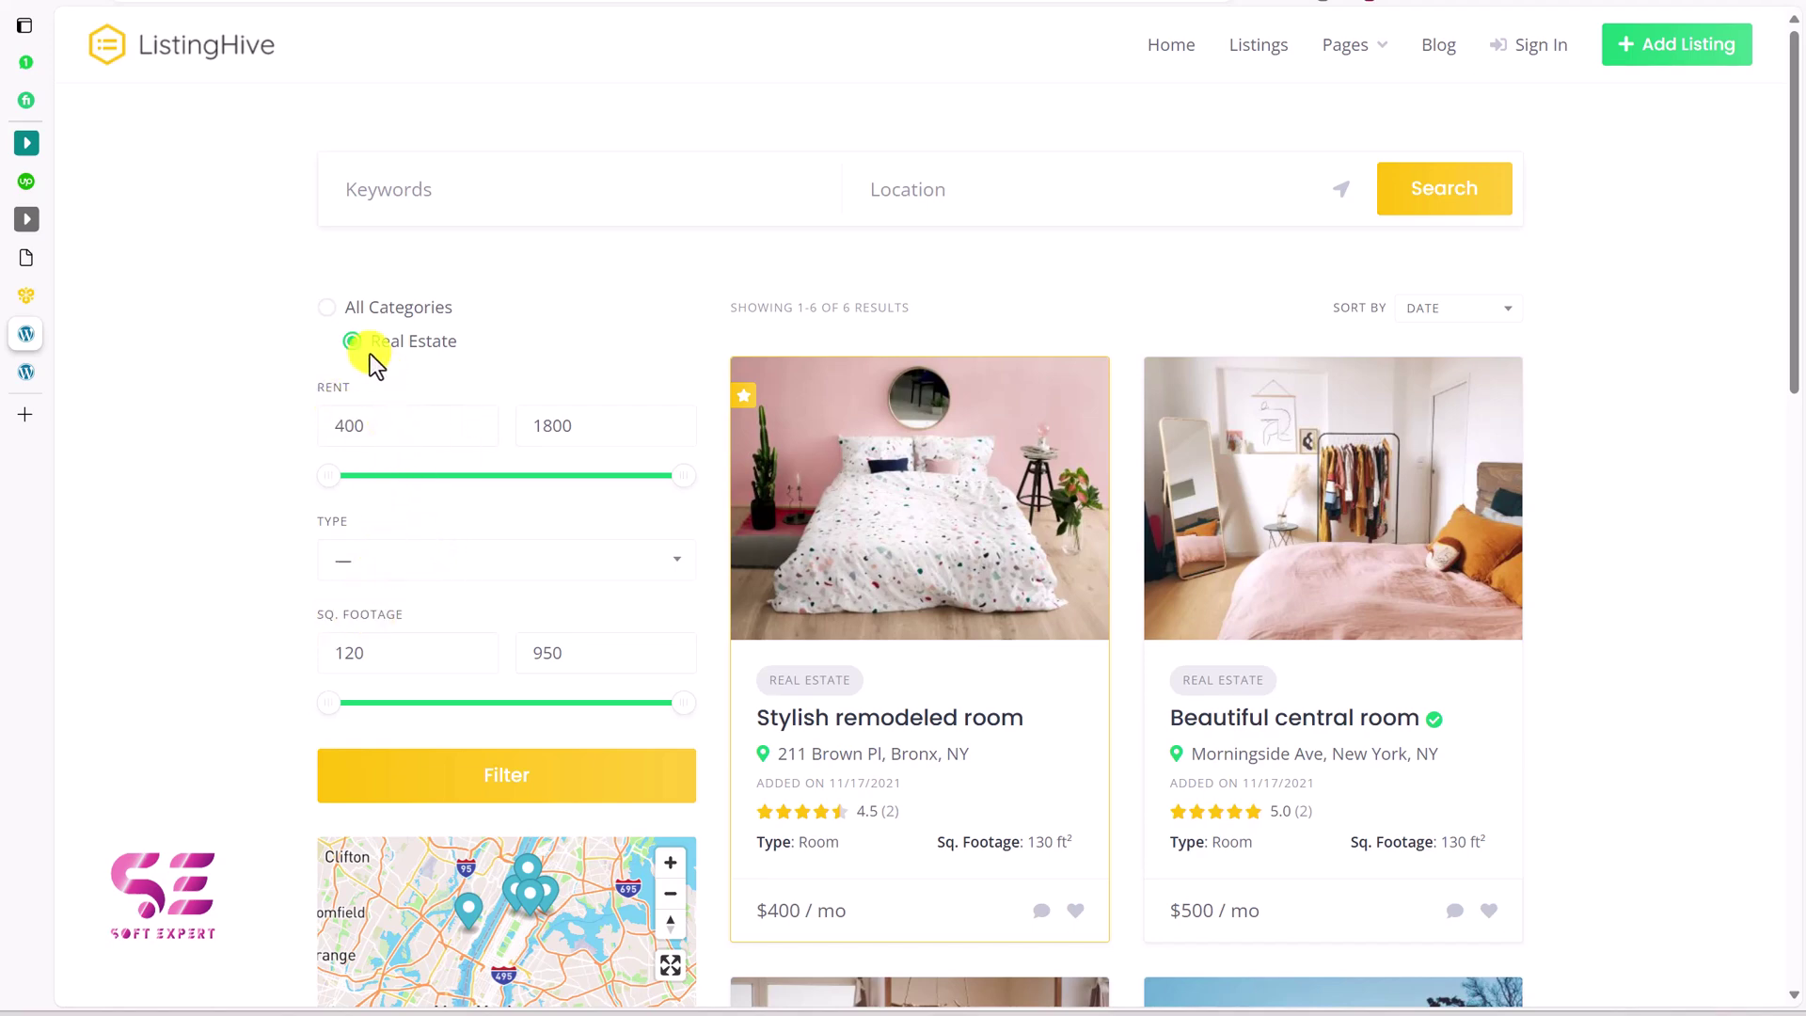
Reset the filter to All Categories, filter the listings by Services and check the warranty filter's choices
{"action": "left_click", "coordinate": [331, 309]}
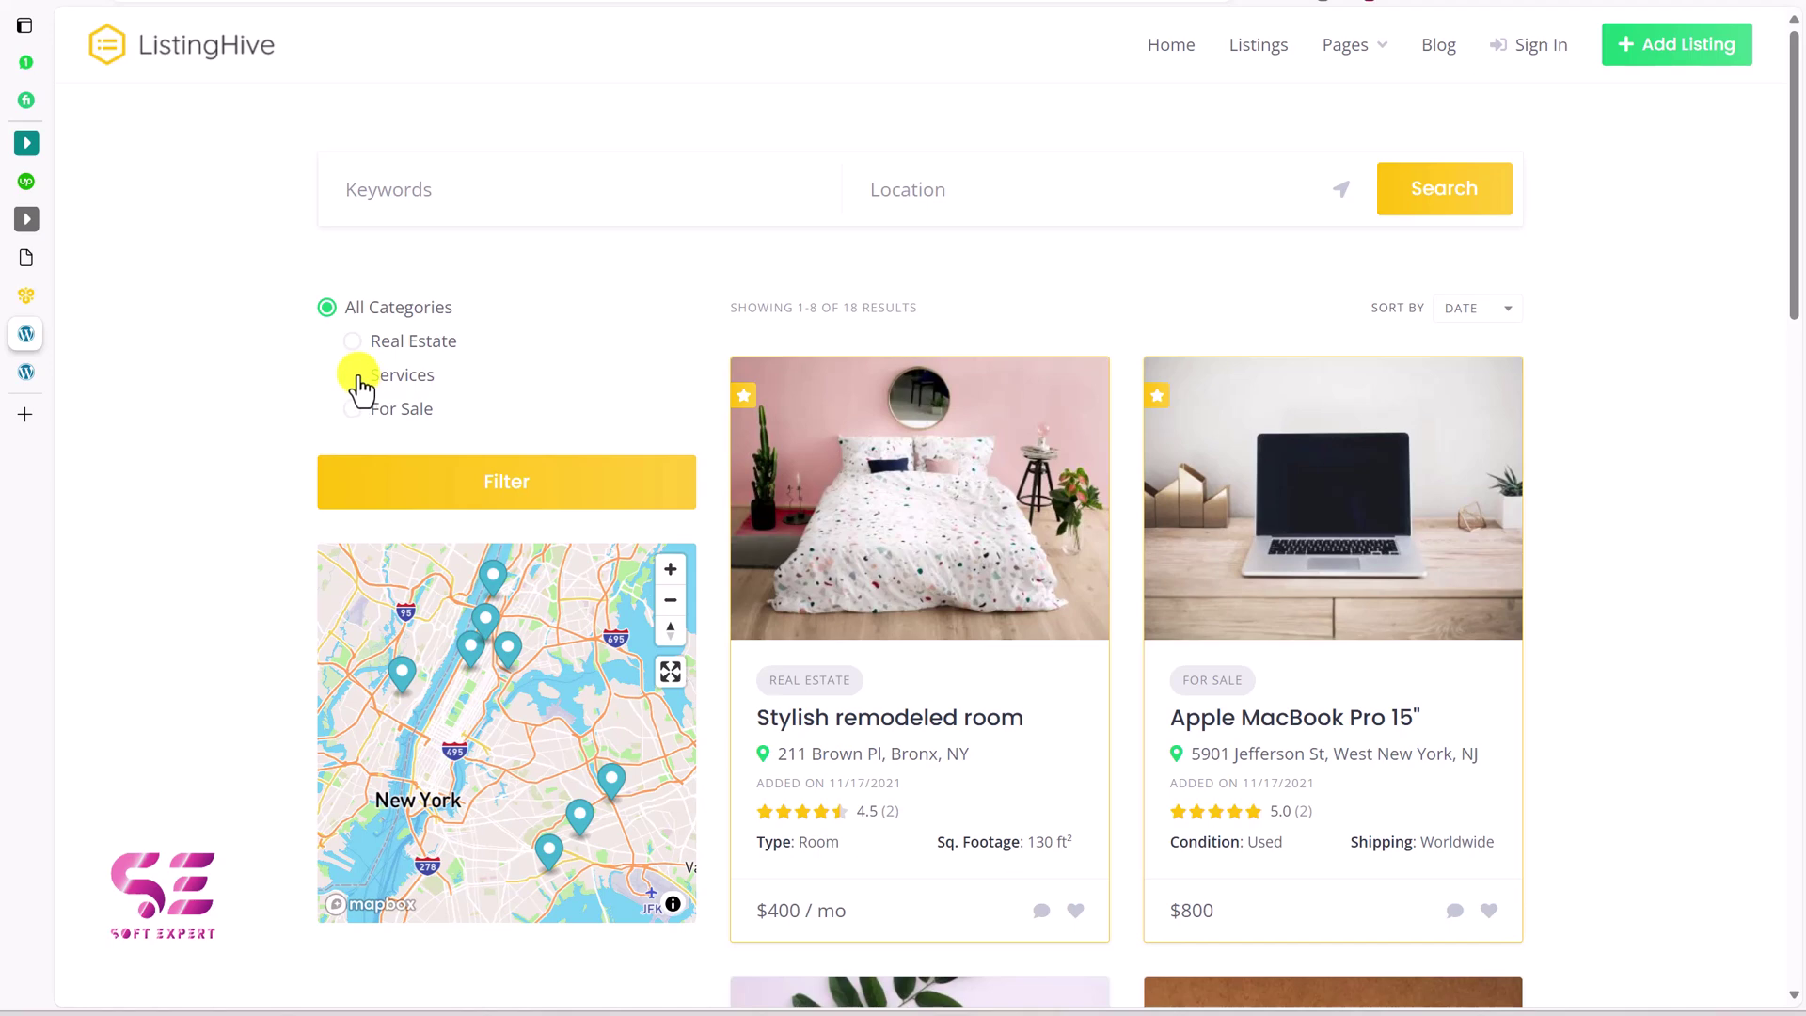
{"action": "left_click", "coordinate": [418, 487]}
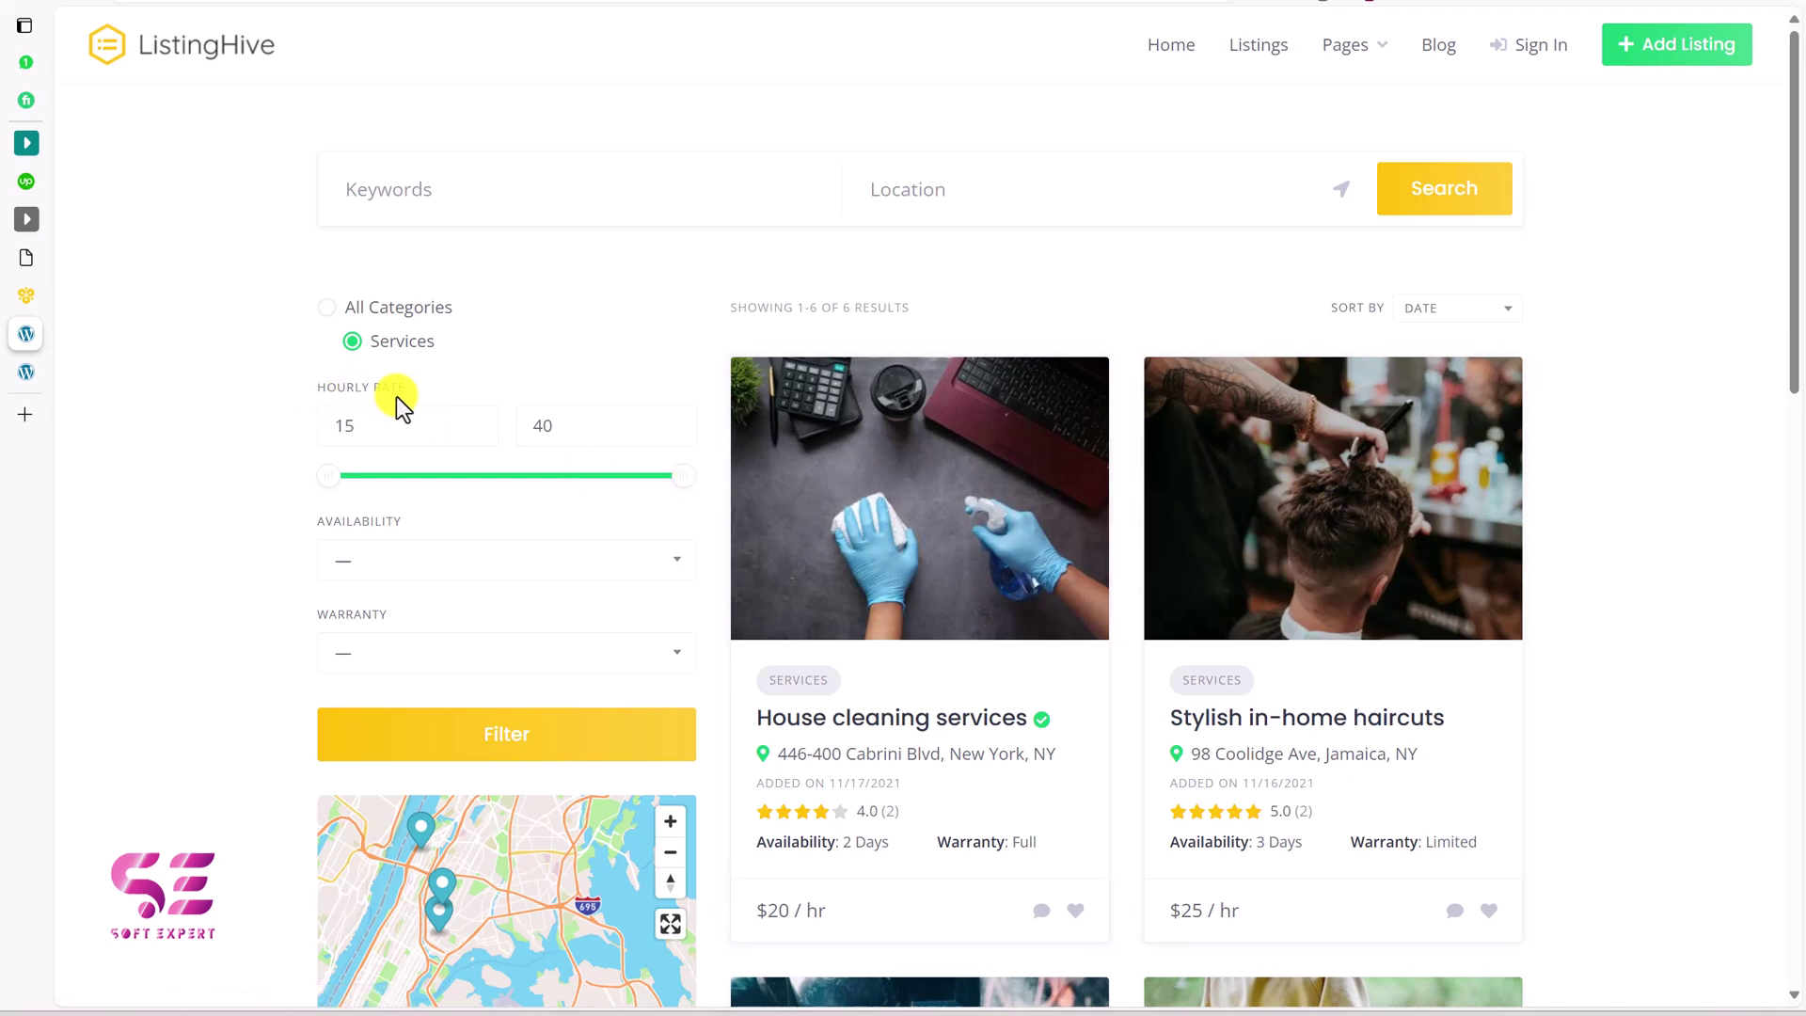
{"action": "left_click", "coordinate": [436, 658]}
{"action": "left_click", "coordinate": [436, 658]}
Open the demo's Vendor Page and go to that vendor's "Stylish remodeled room" listing
{"action": "mouse_move", "coordinate": [1366, 49]}
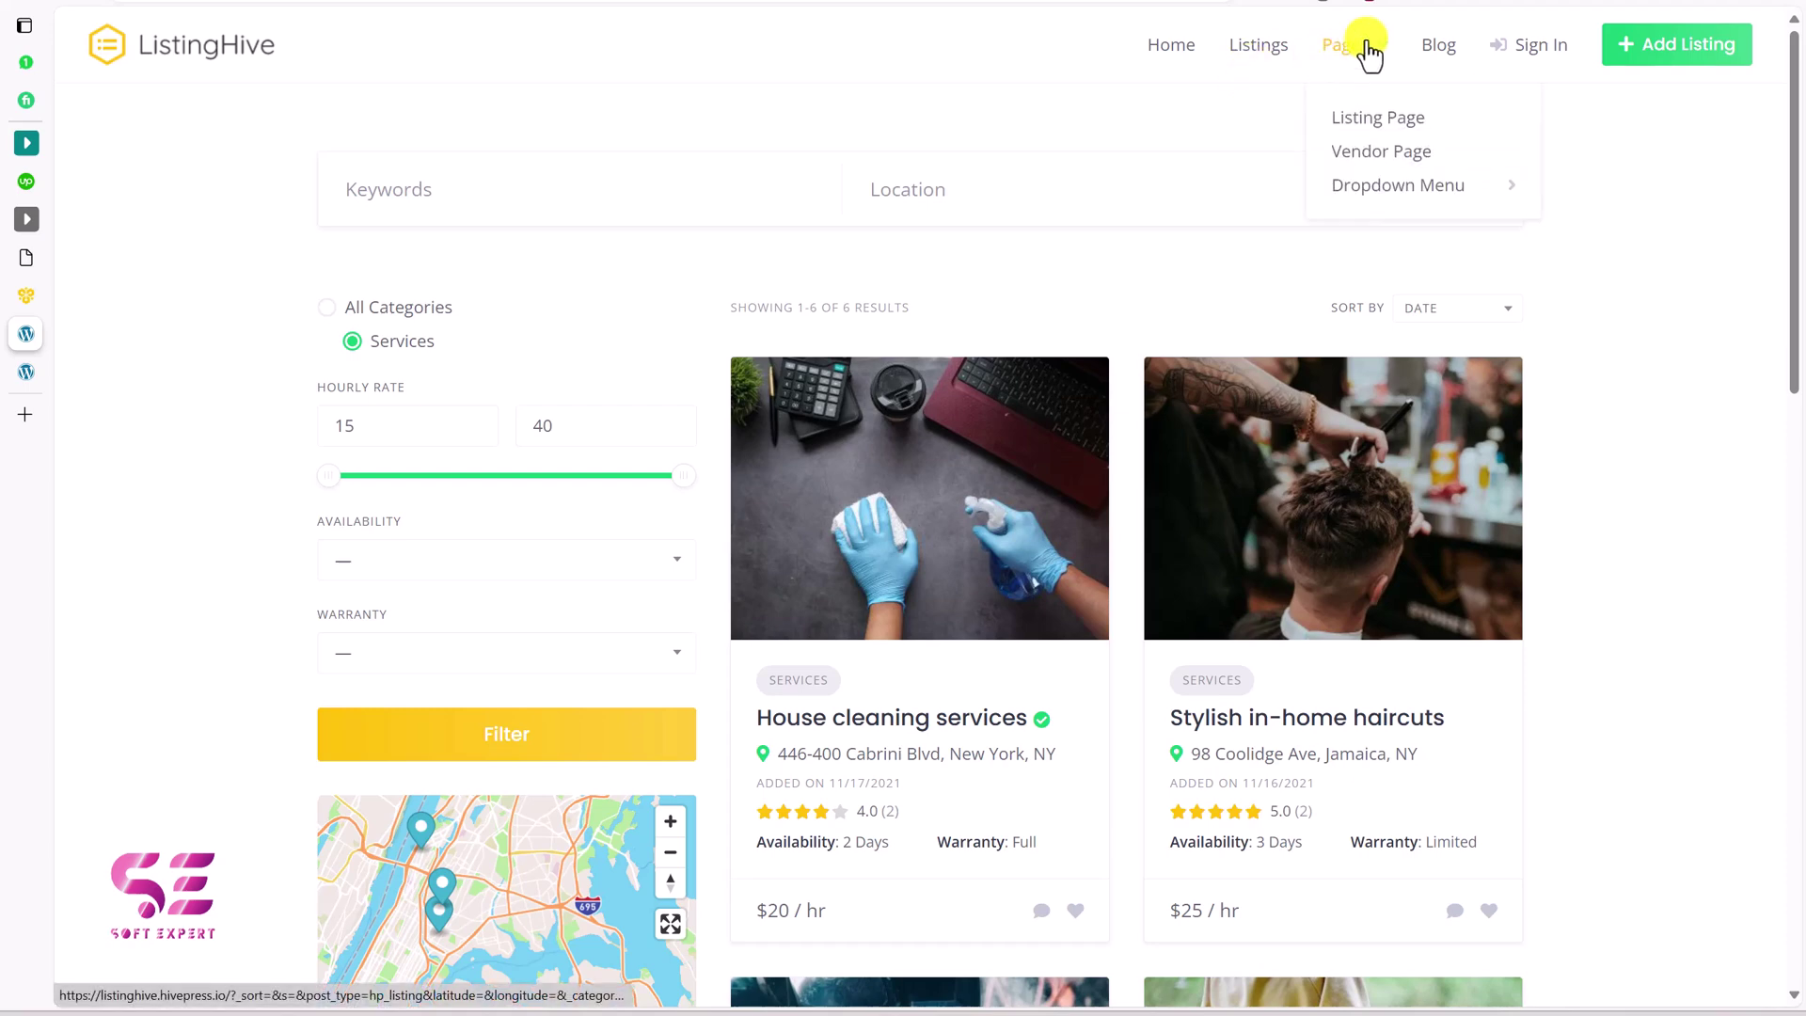
{"action": "left_click", "coordinate": [1399, 162]}
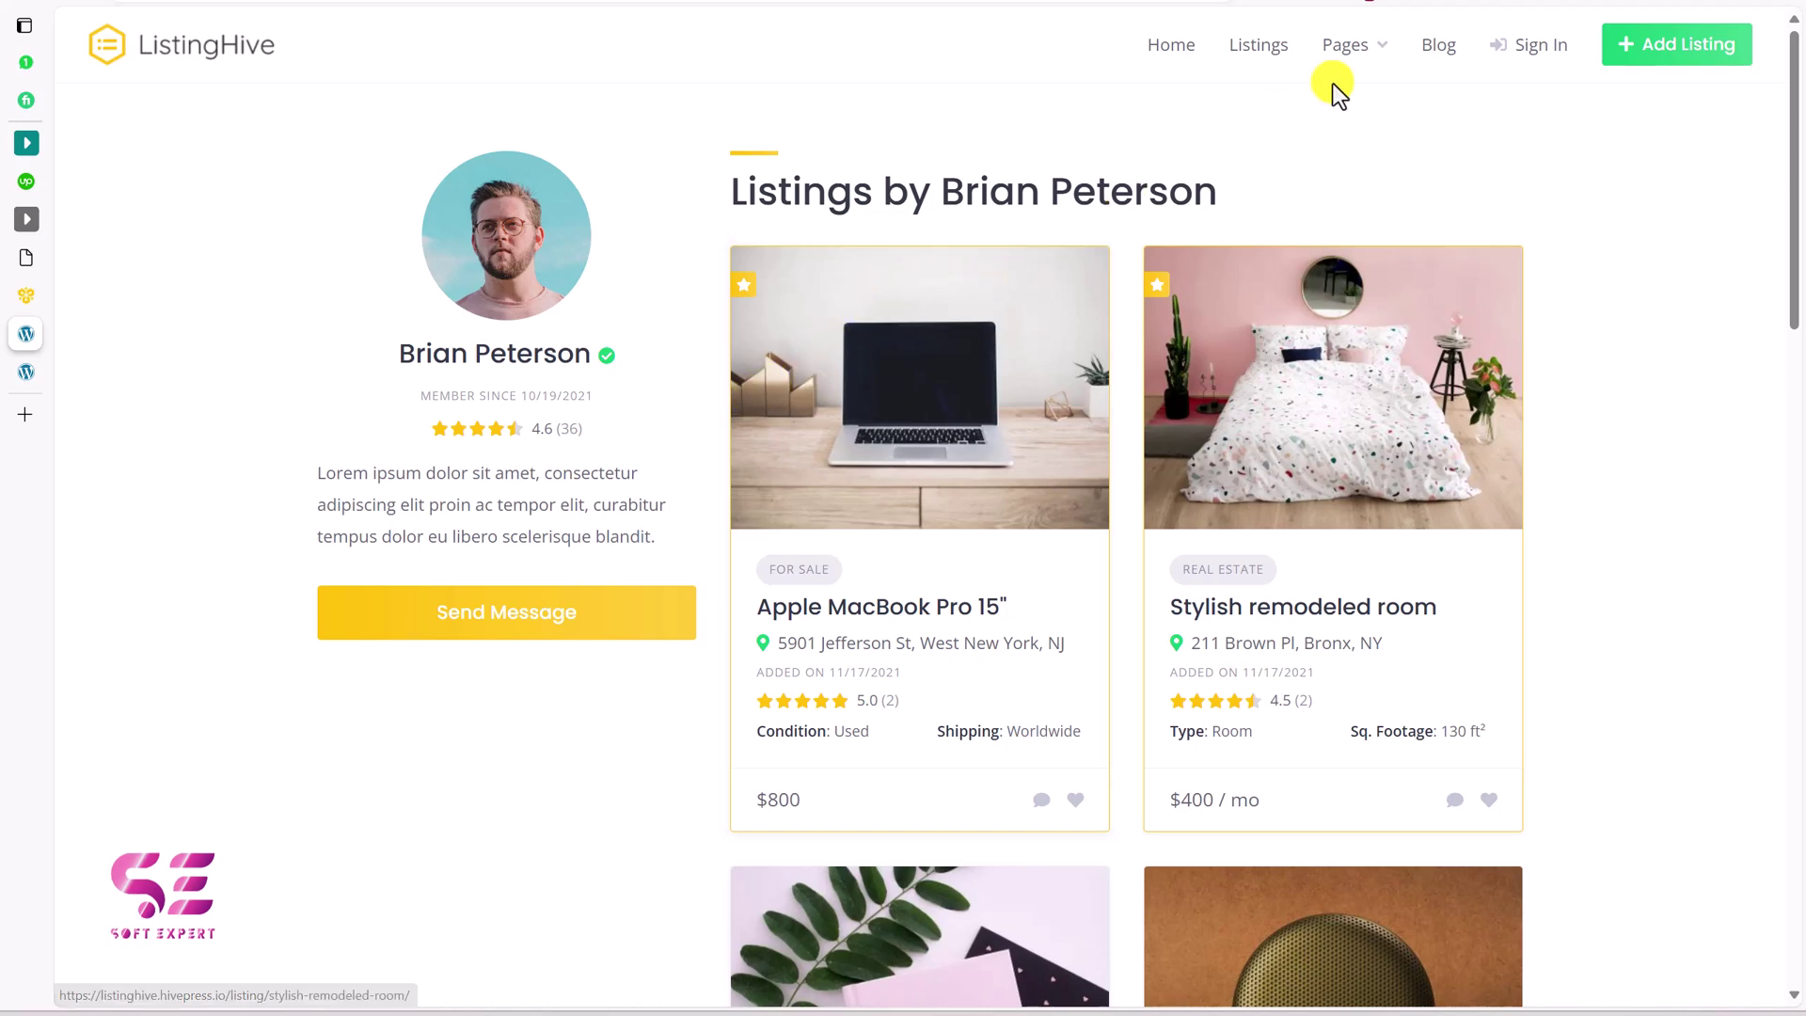
{"action": "left_click", "coordinate": [1194, 338]}
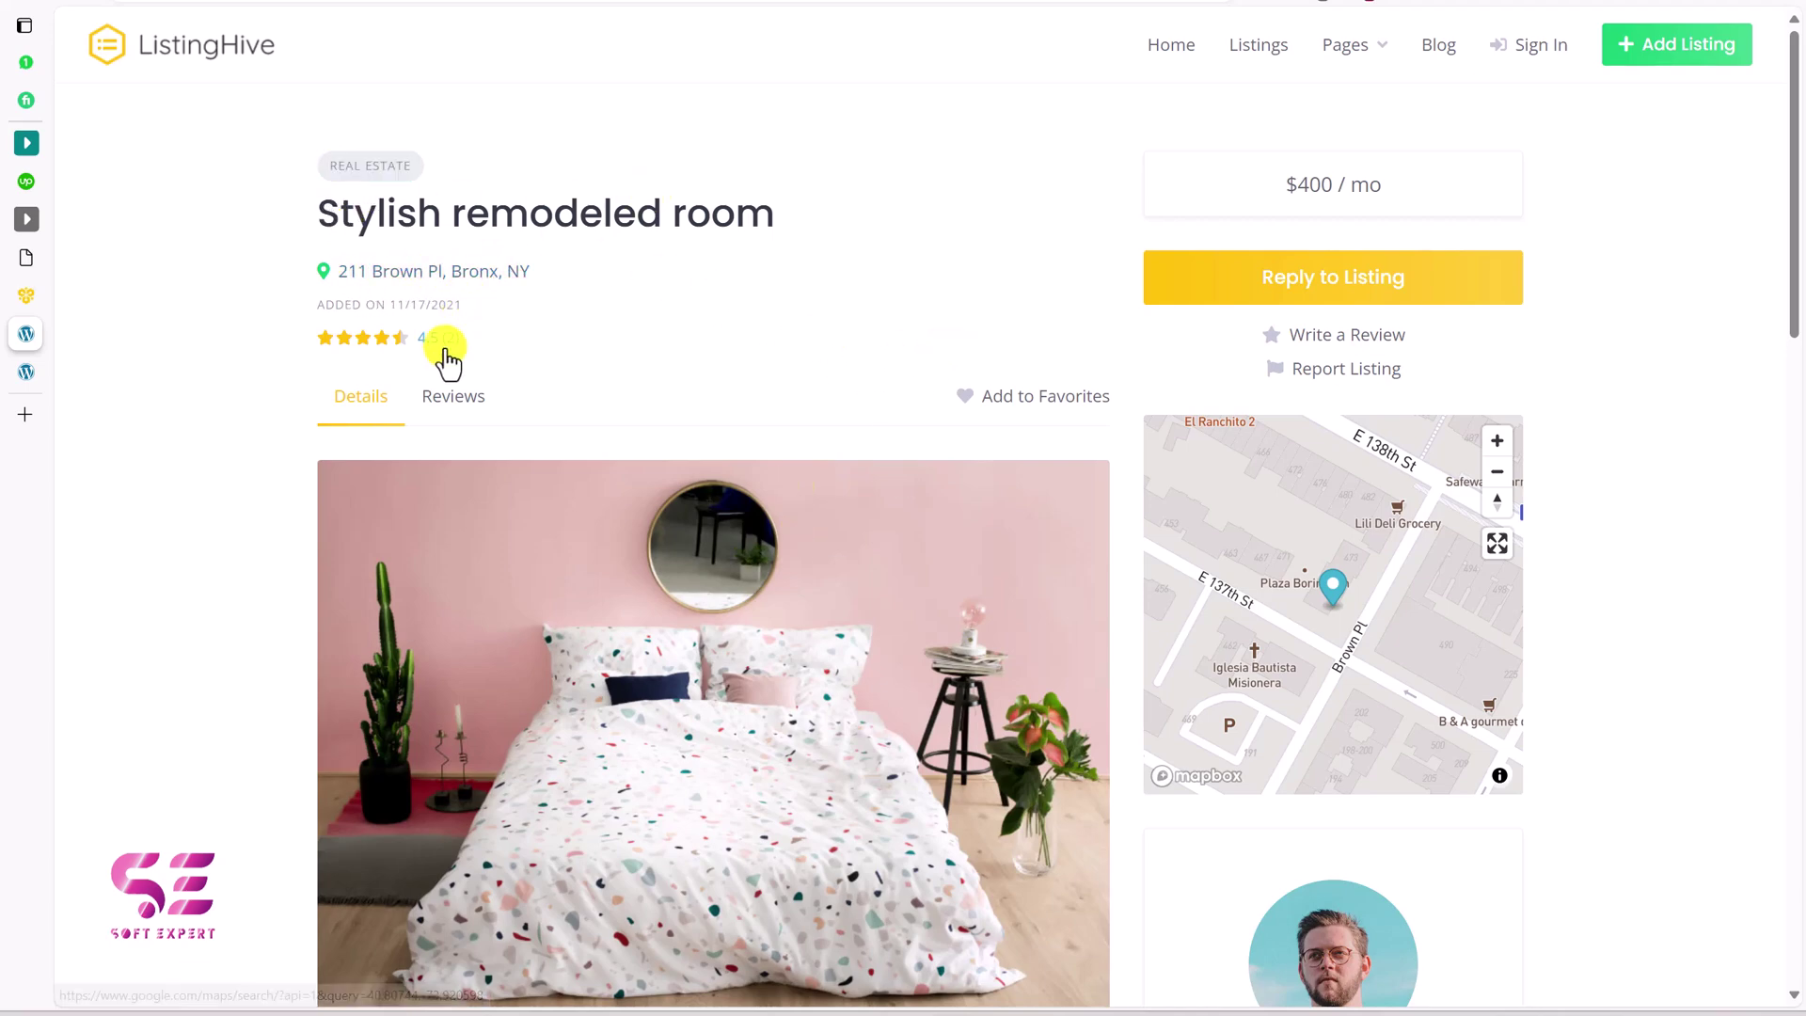
View the room listing's second and third gallery photos and examine its description, reviews and related listings
{"action": "scroll", "coordinate": [651, 480], "scroll_direction": "down", "scroll_amount": 3}
{"action": "scroll", "coordinate": [988, 498], "scroll_direction": "down", "scroll_amount": 1}
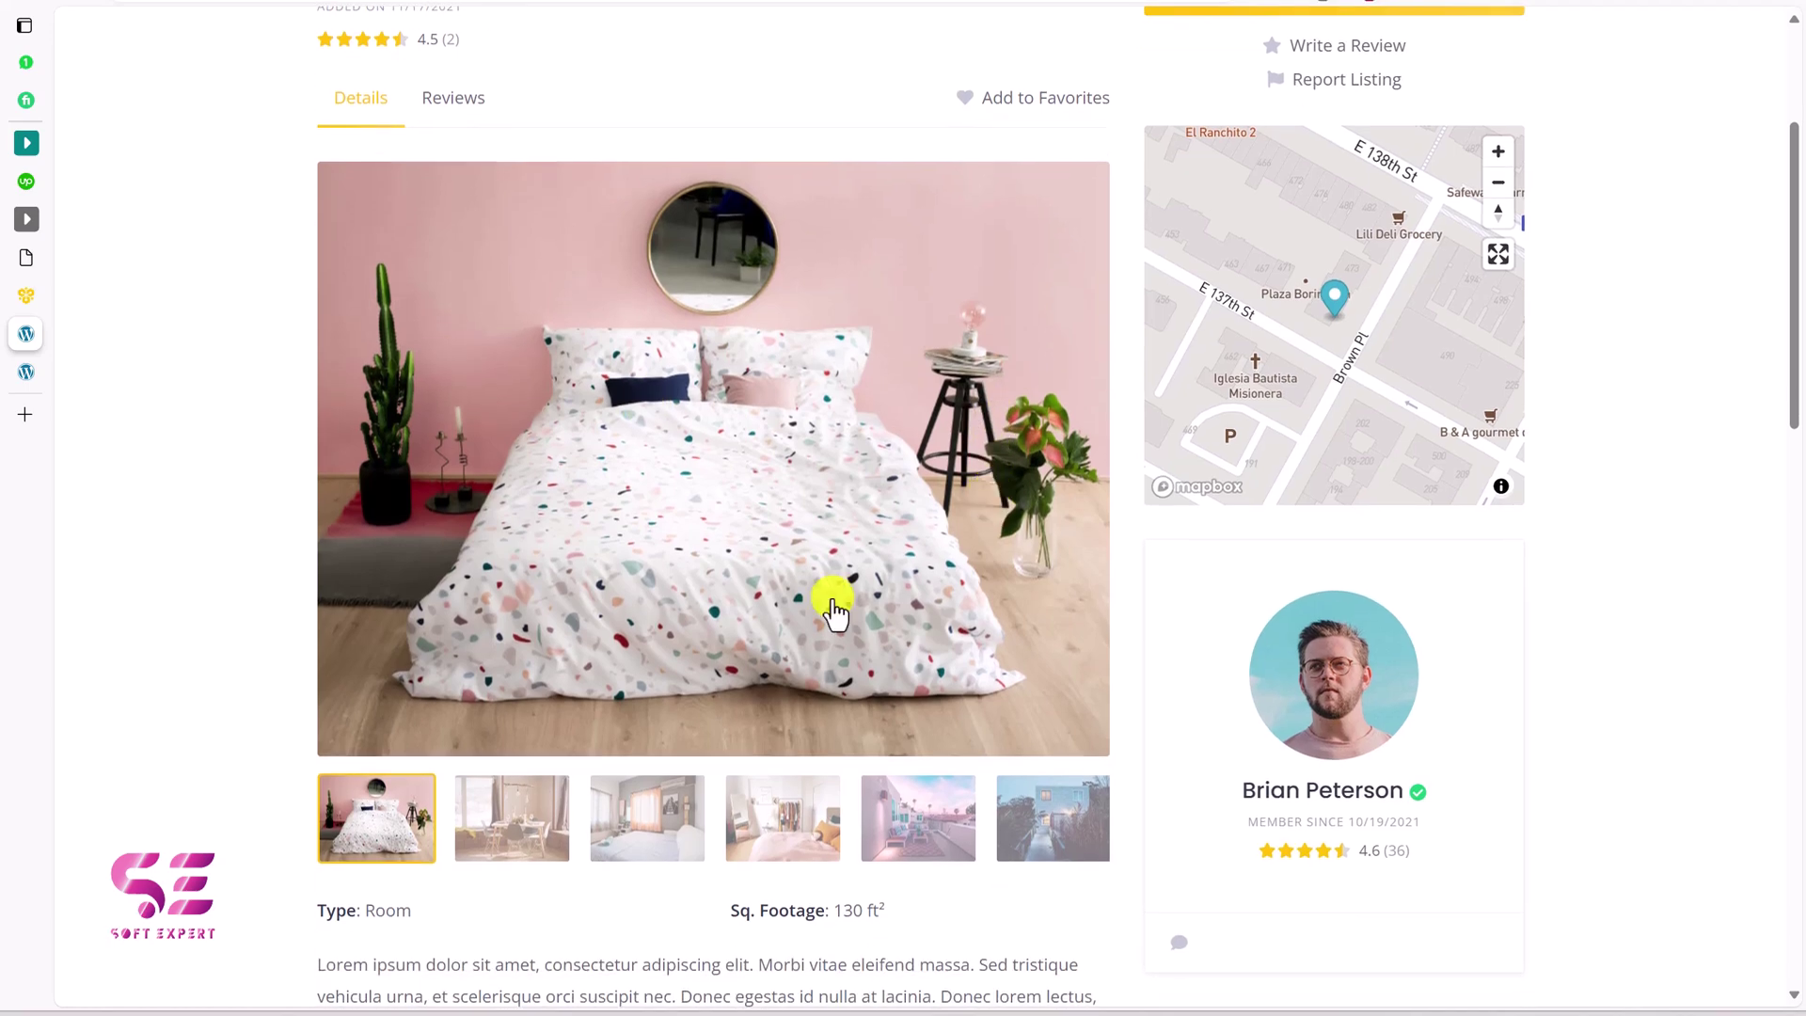
{"action": "left_click", "coordinate": [489, 833]}
{"action": "left_click", "coordinate": [632, 830]}
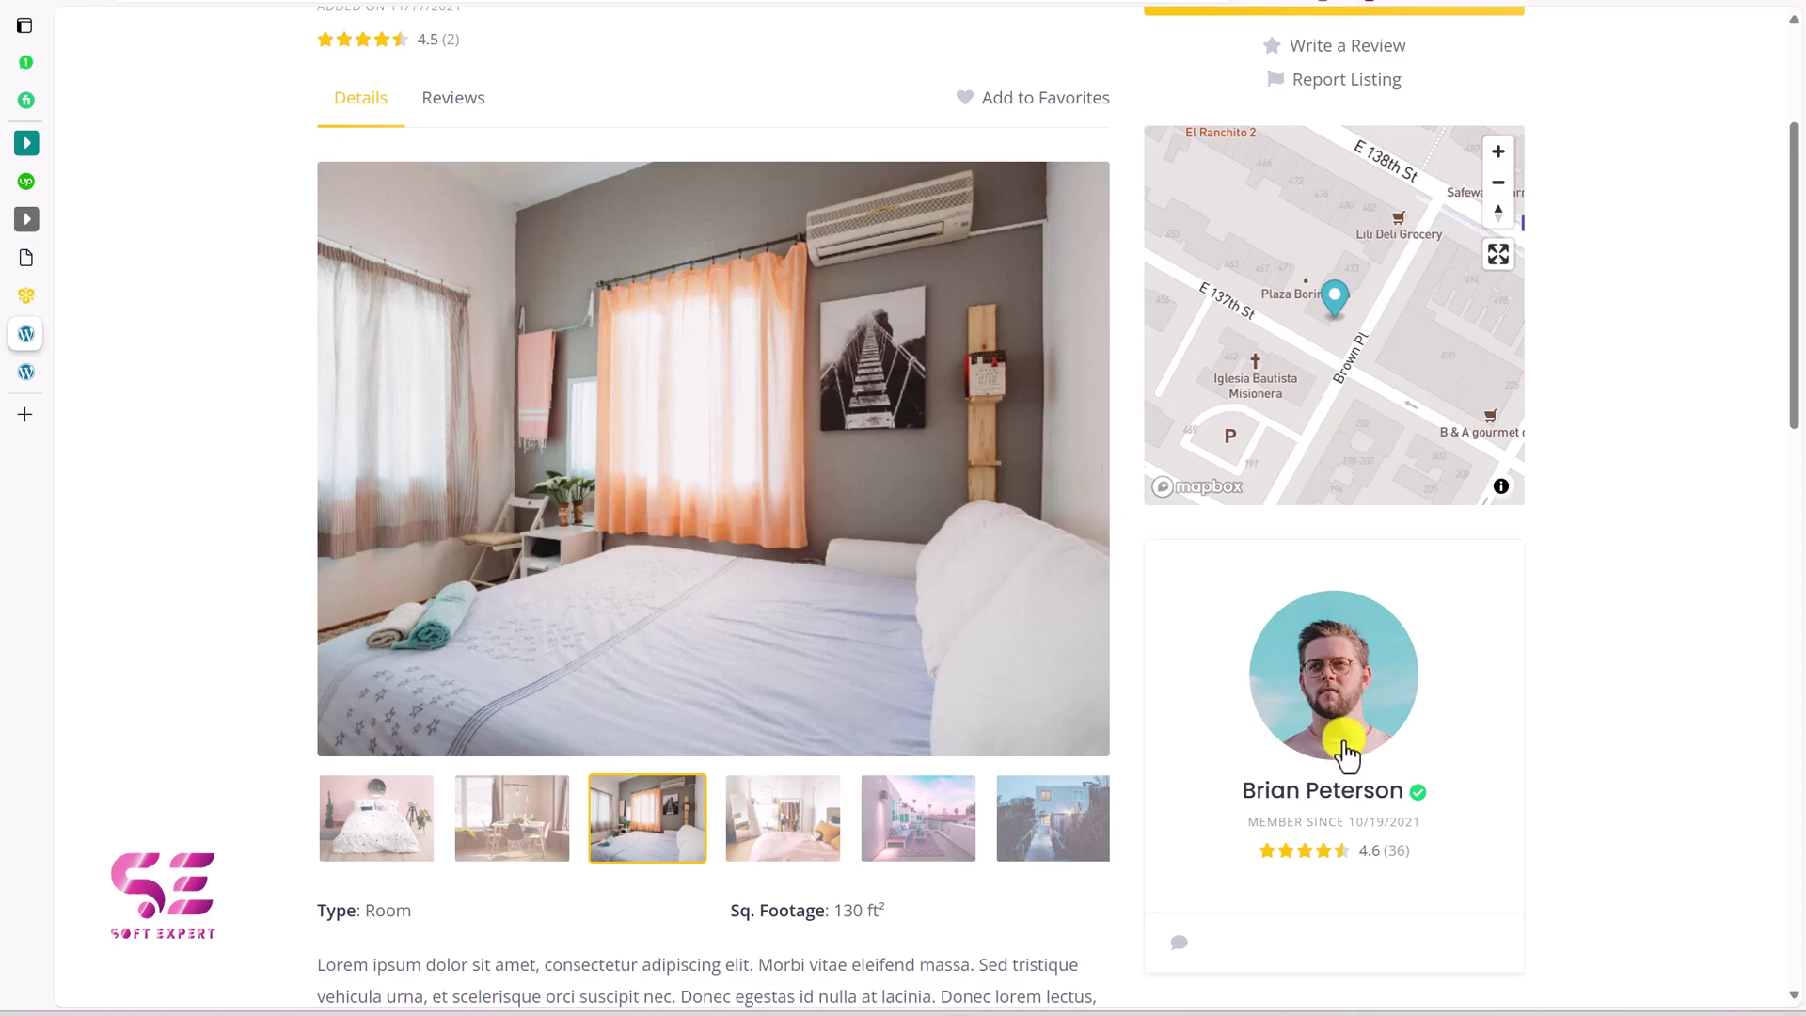
{"action": "scroll", "coordinate": [912, 644], "scroll_direction": "down", "scroll_amount": 8}
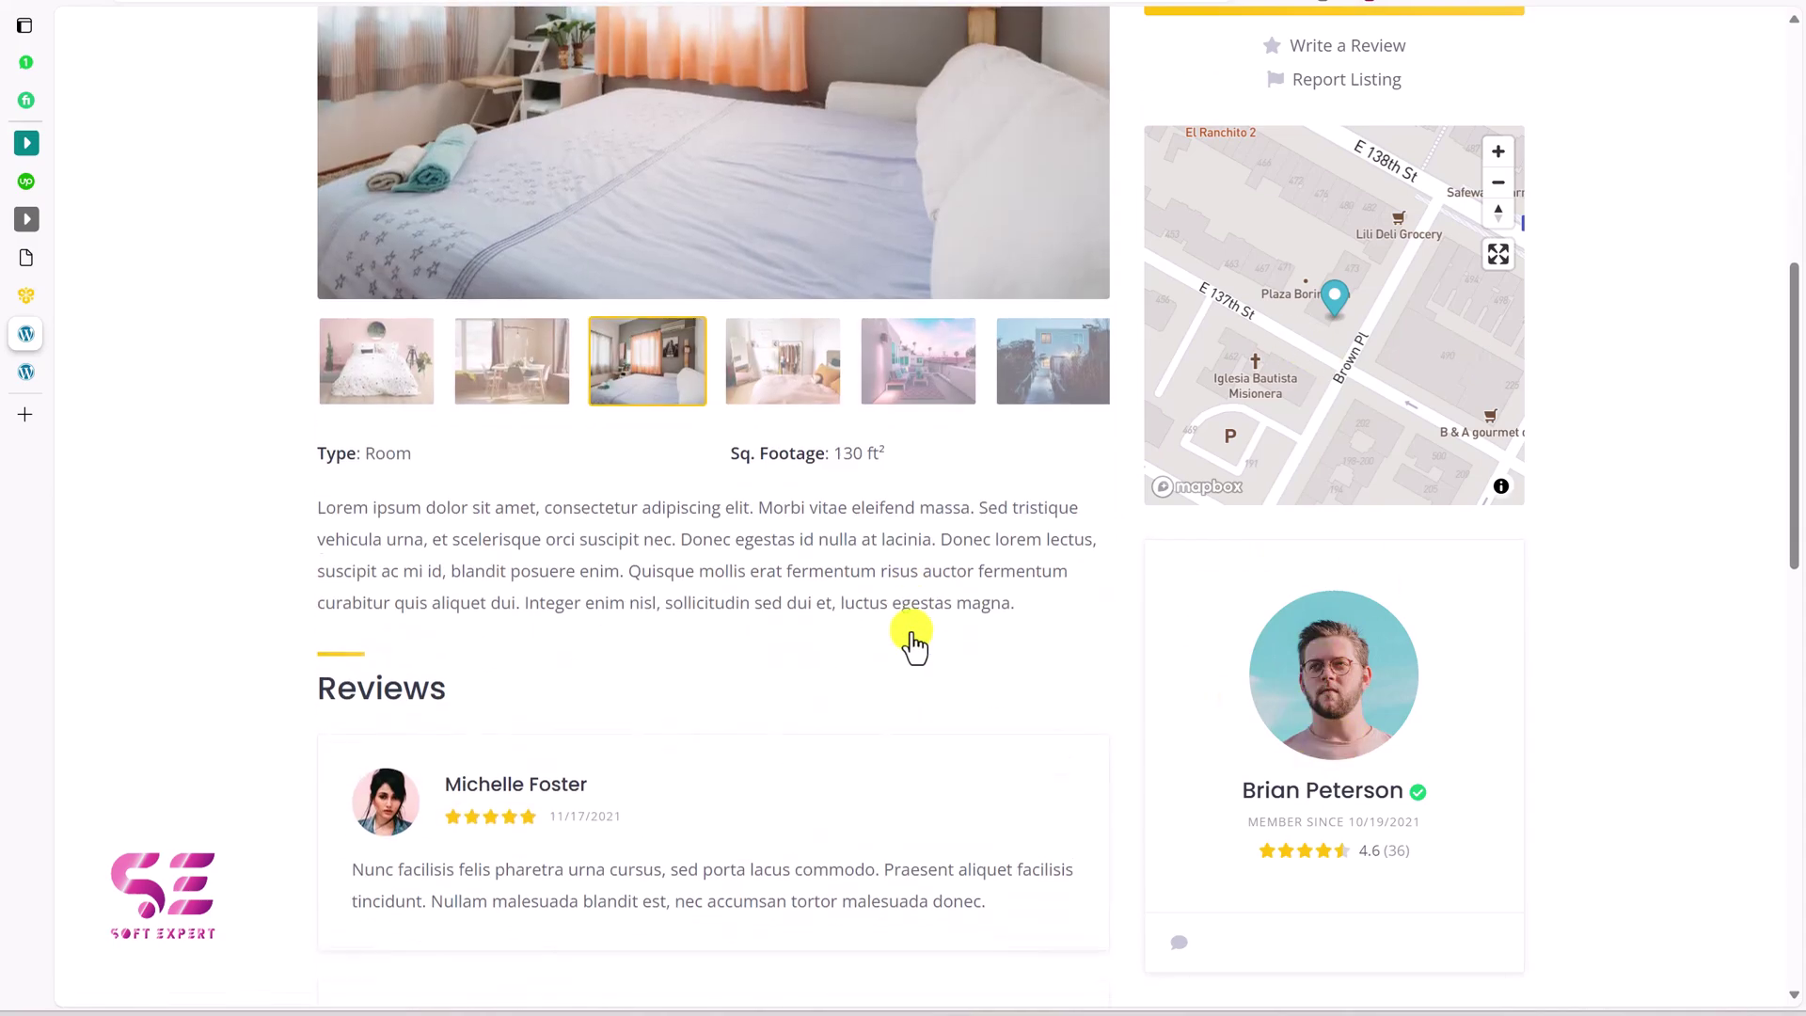
{"action": "scroll", "coordinate": [809, 487], "scroll_direction": "down", "scroll_amount": 6}
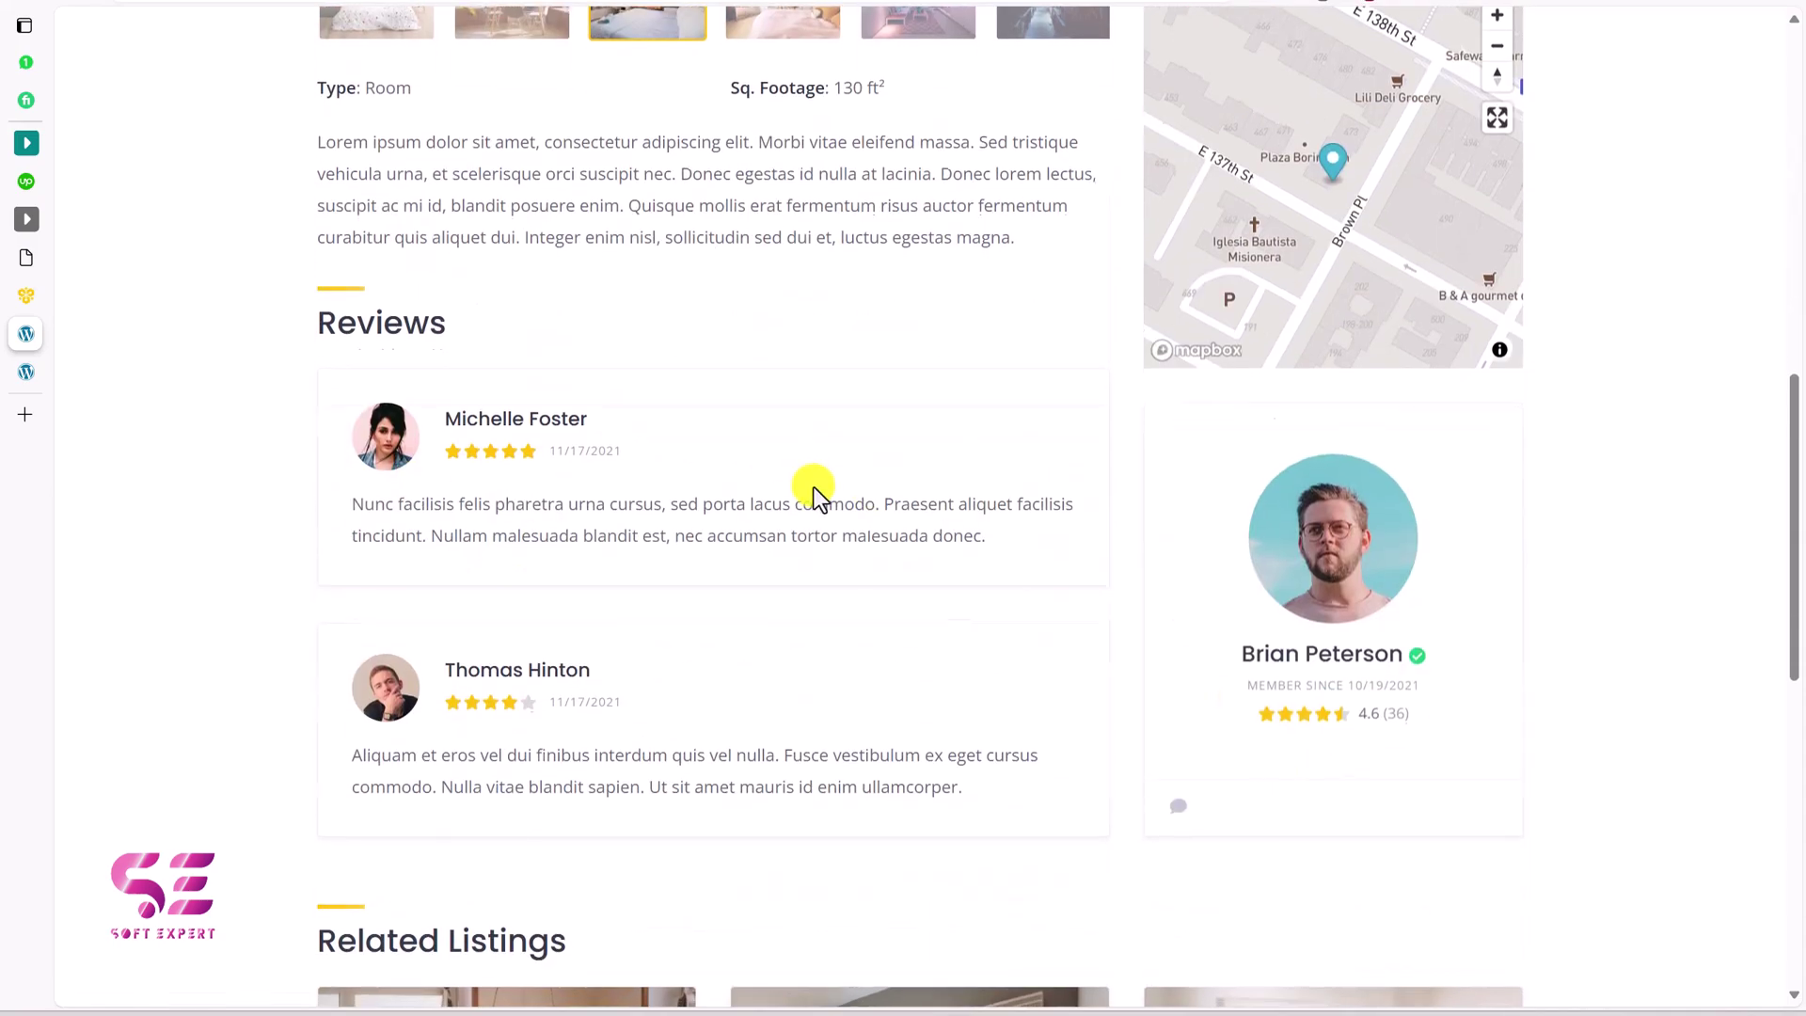
{"action": "scroll", "coordinate": [438, 505], "scroll_direction": "down", "scroll_amount": 2}
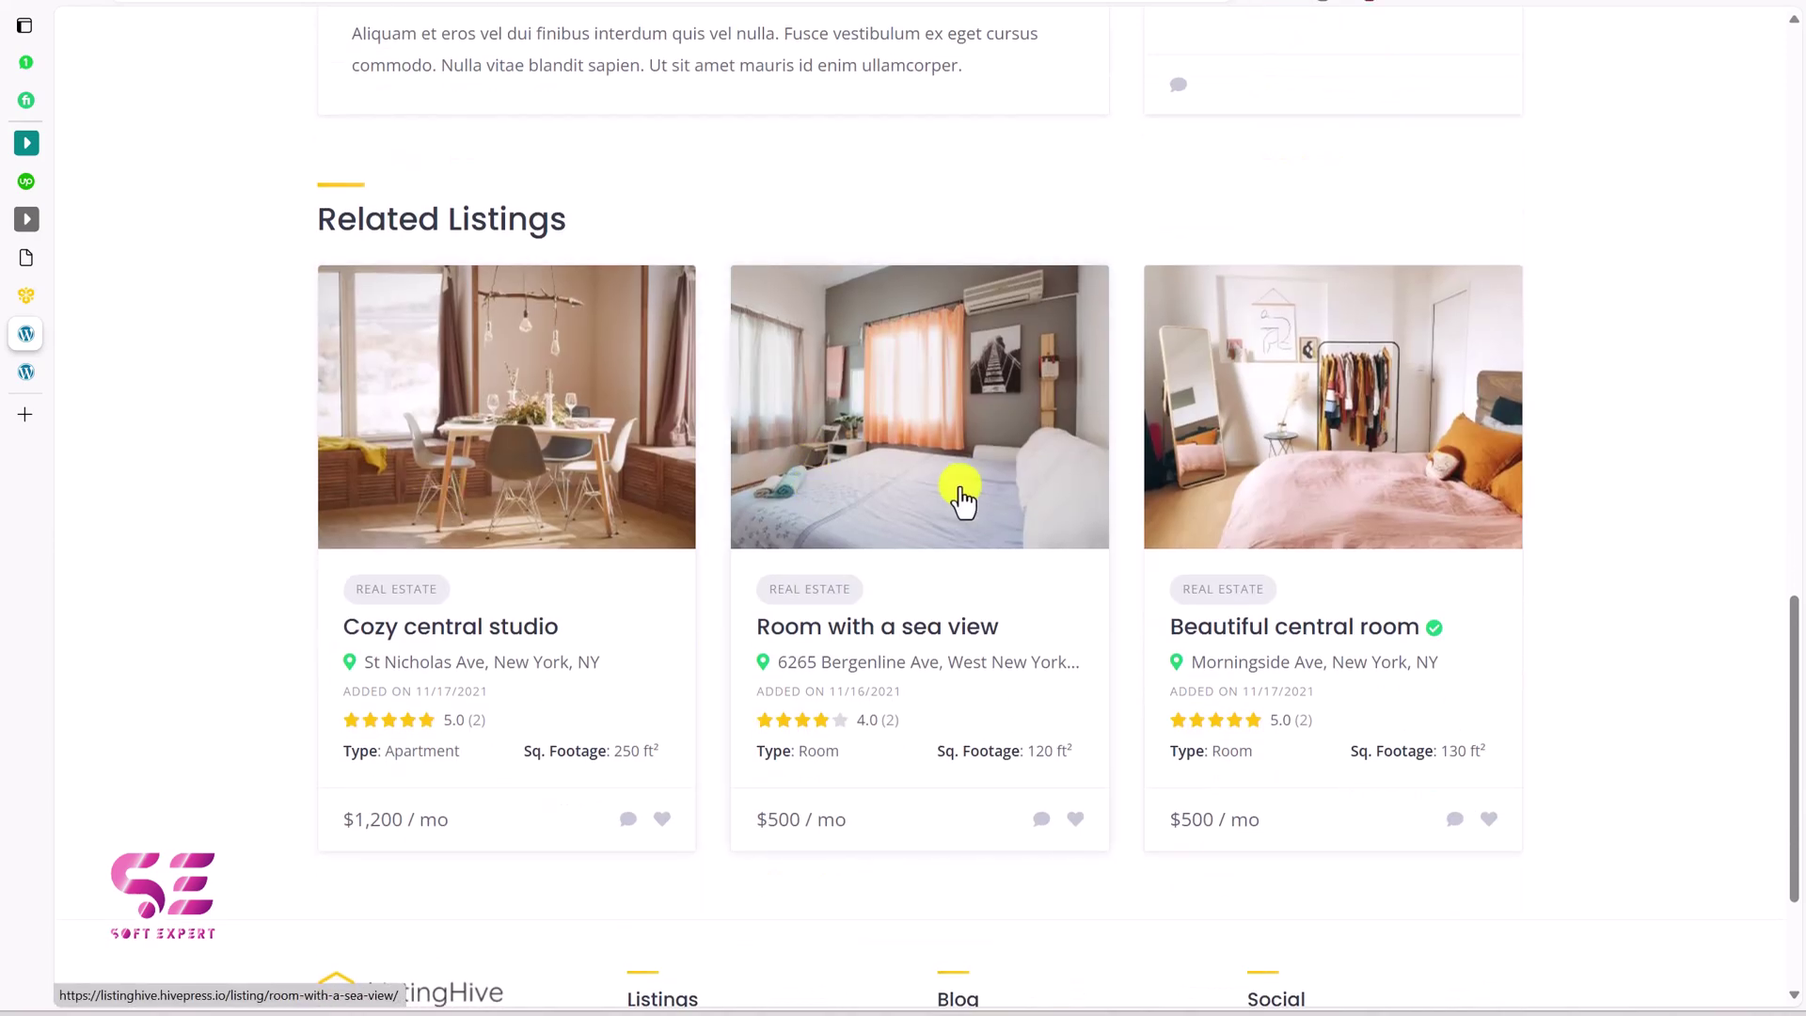
Start adding a listing in the demo, check the registration form and sign in with the prefilled demo account
{"action": "scroll", "coordinate": [1193, 307], "scroll_direction": "up", "scroll_amount": 16}
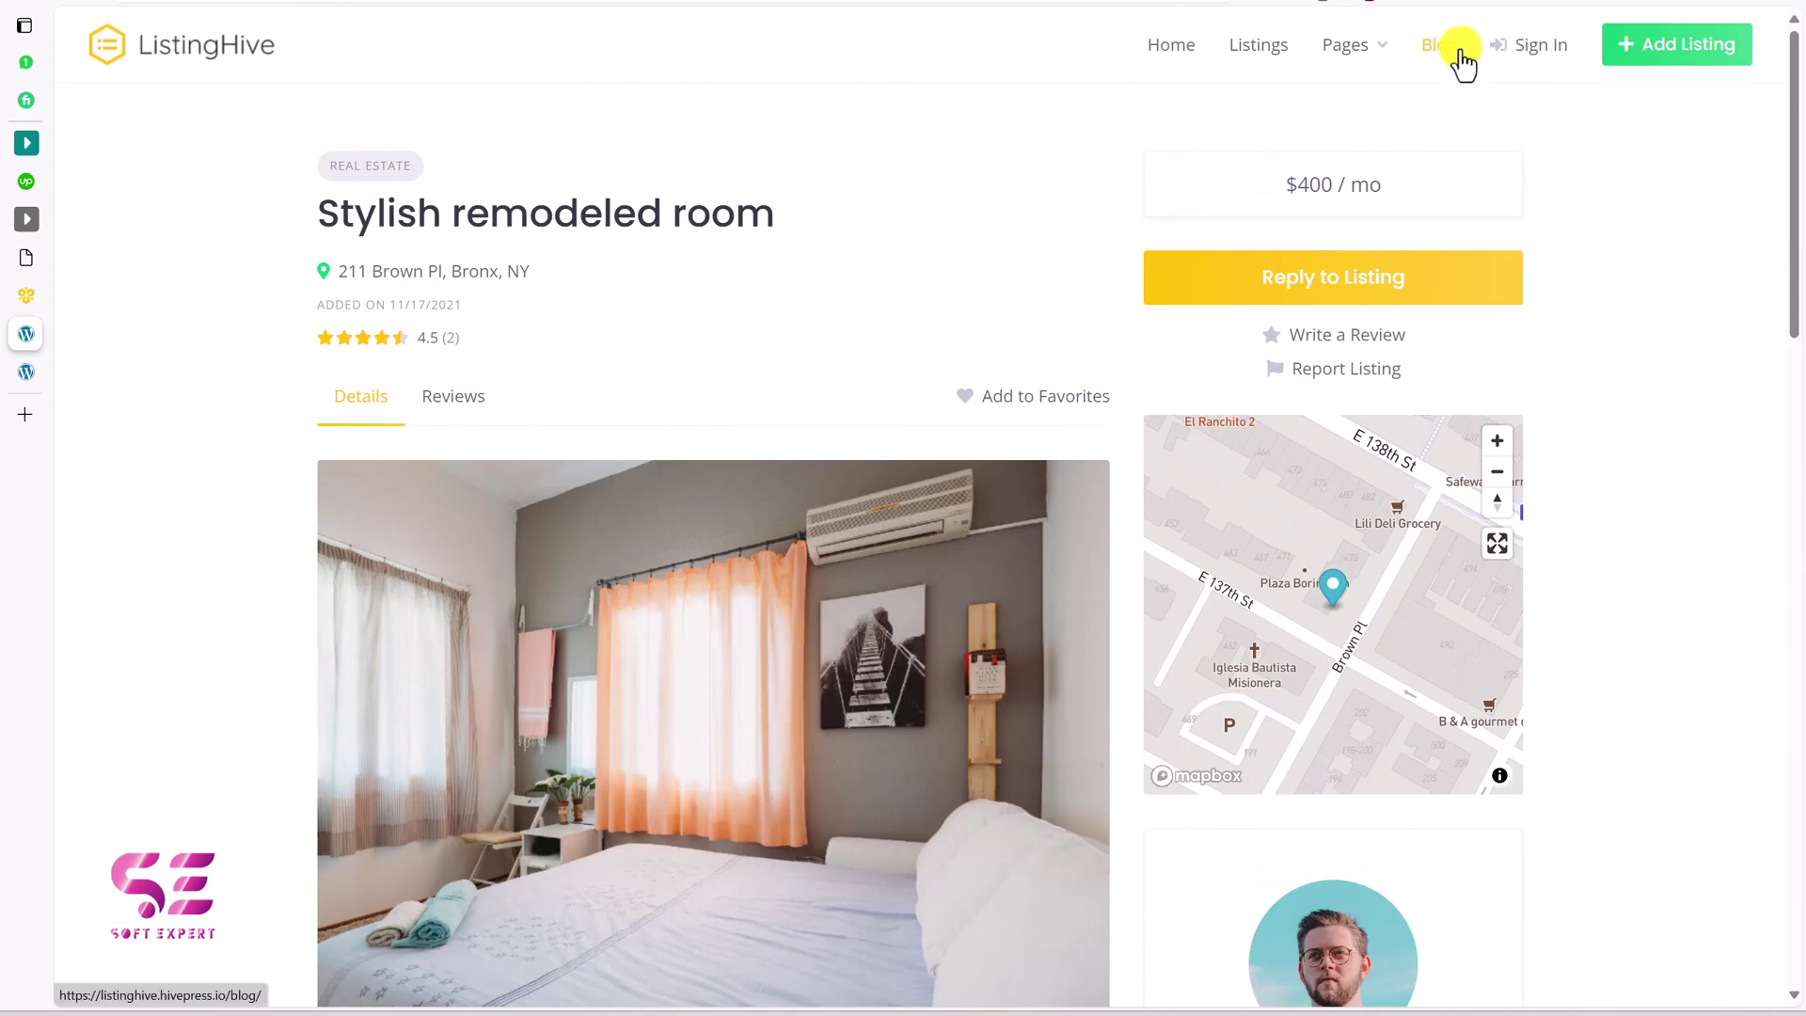
{"action": "left_click", "coordinate": [1697, 59]}
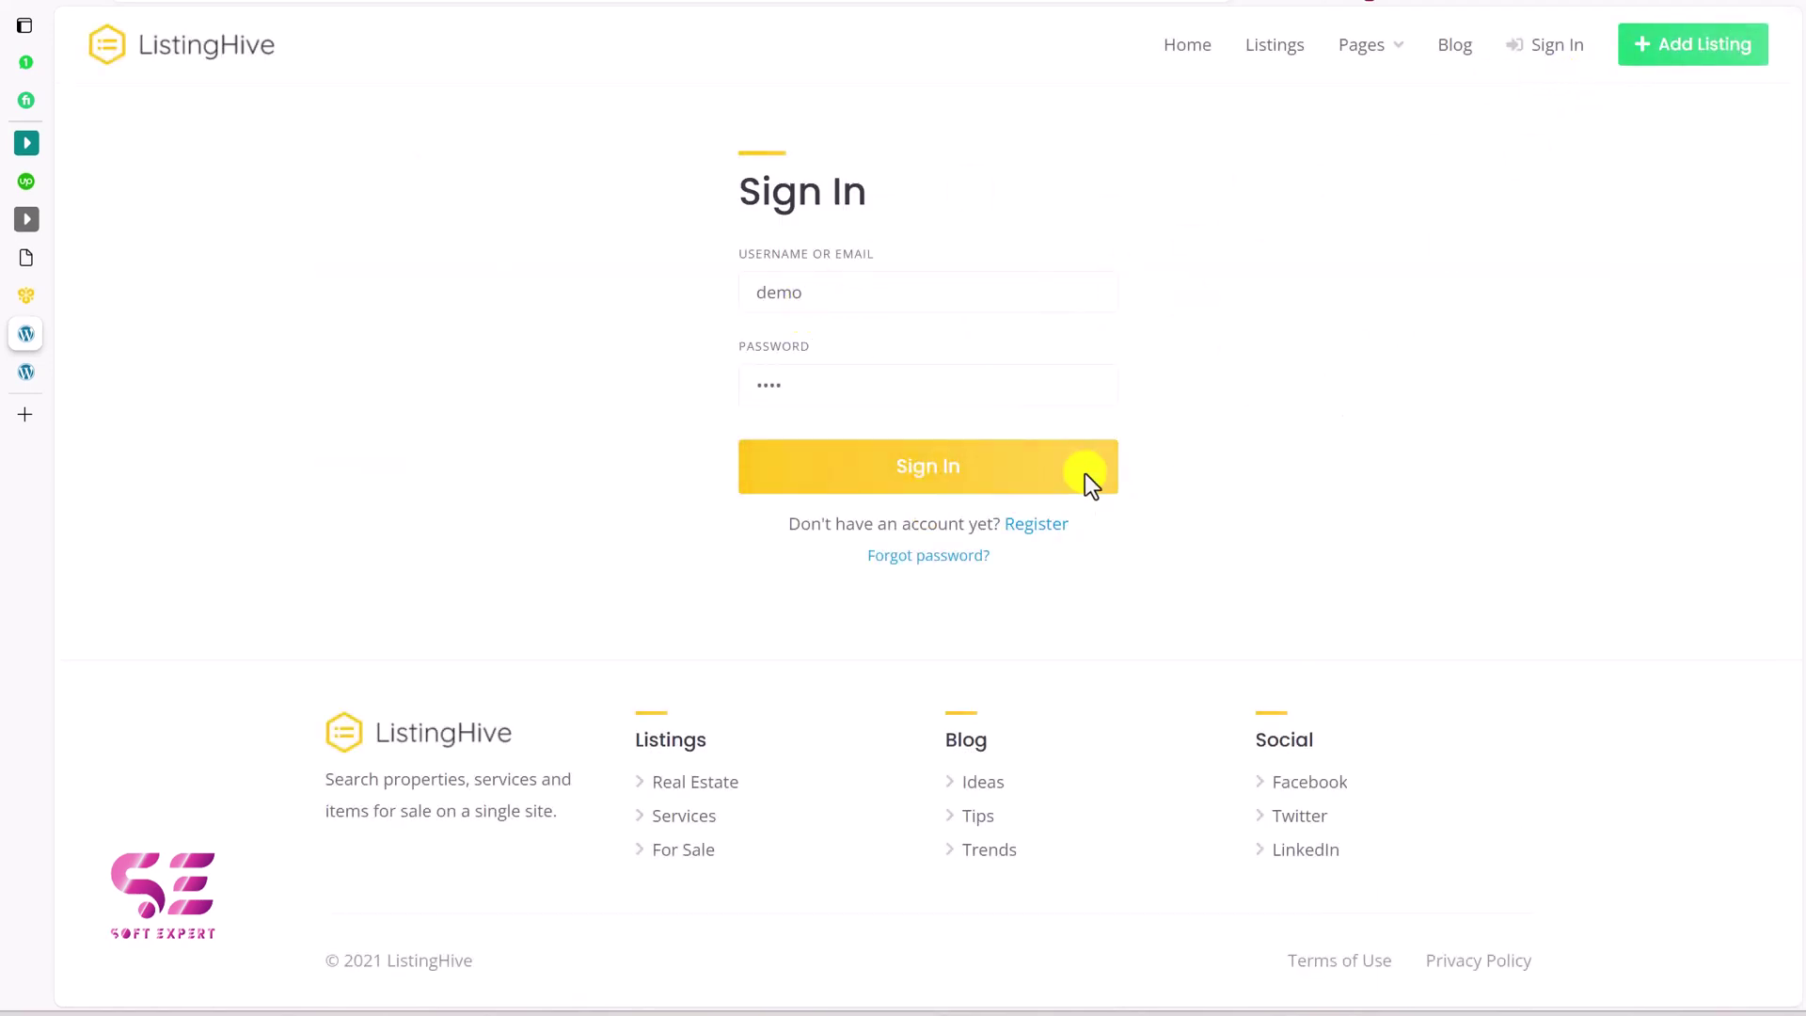
{"action": "left_click", "coordinate": [1030, 530]}
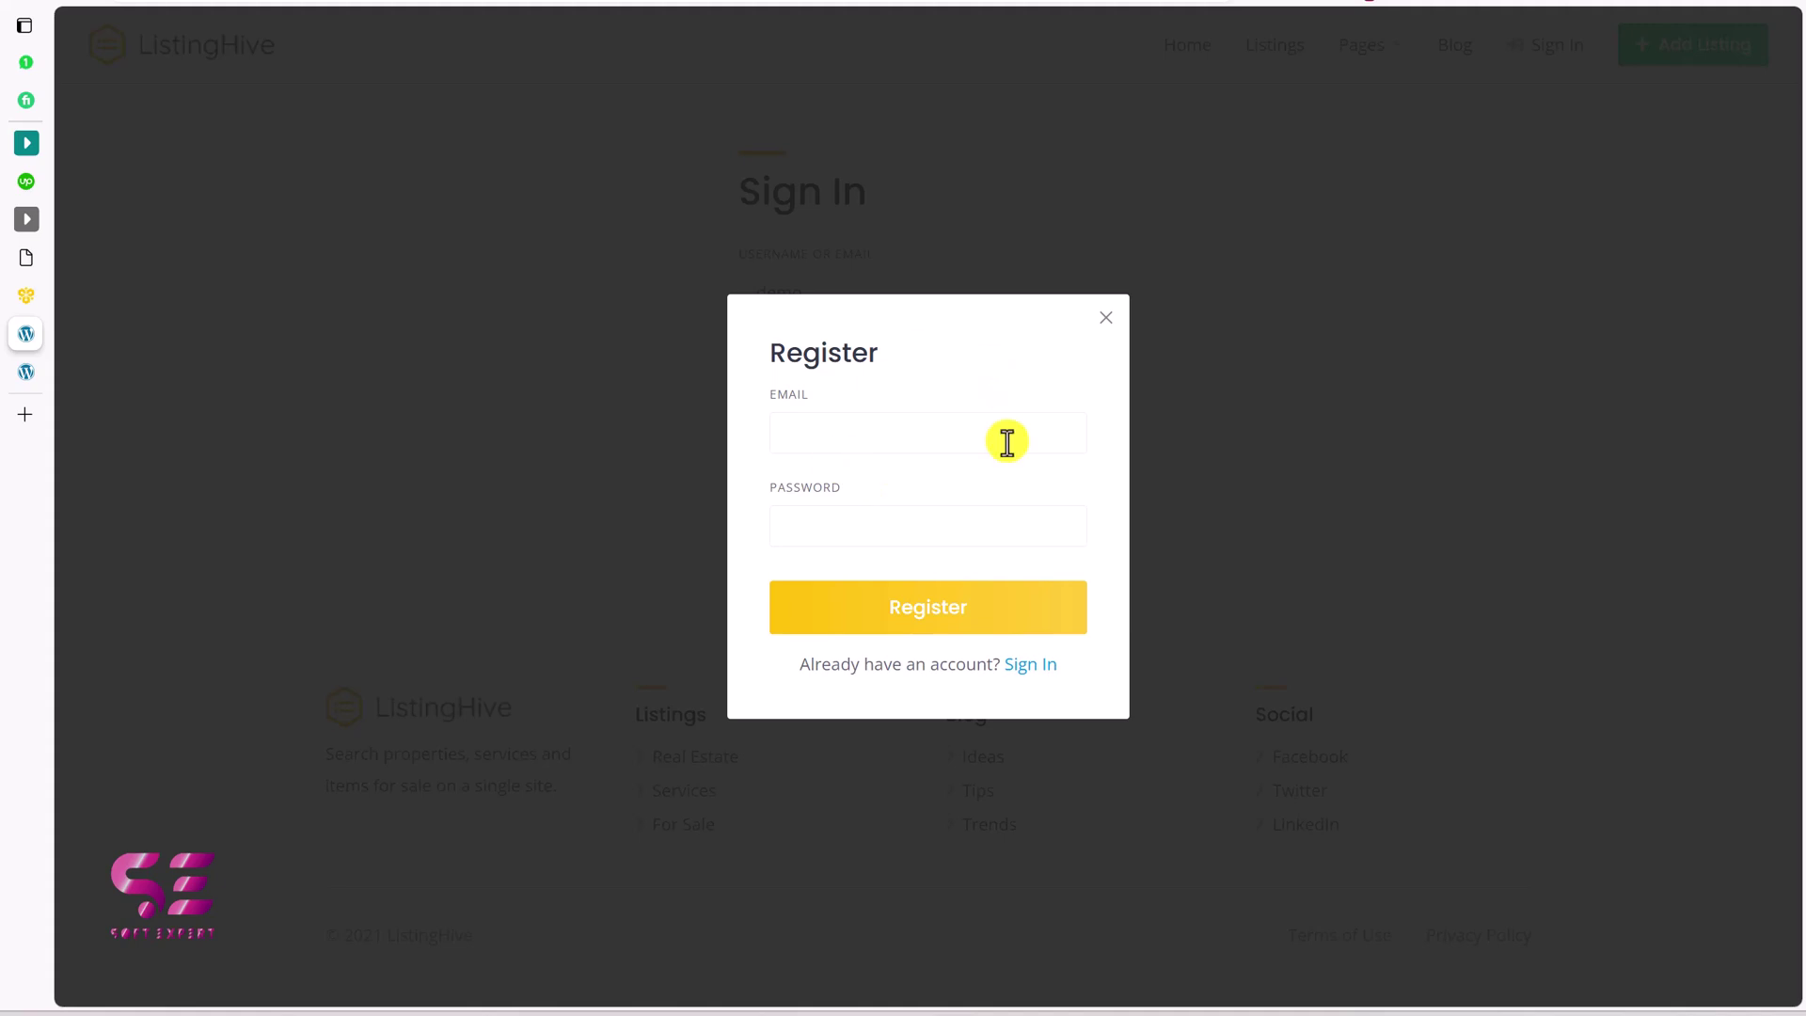
{"action": "left_click", "coordinate": [1099, 317]}
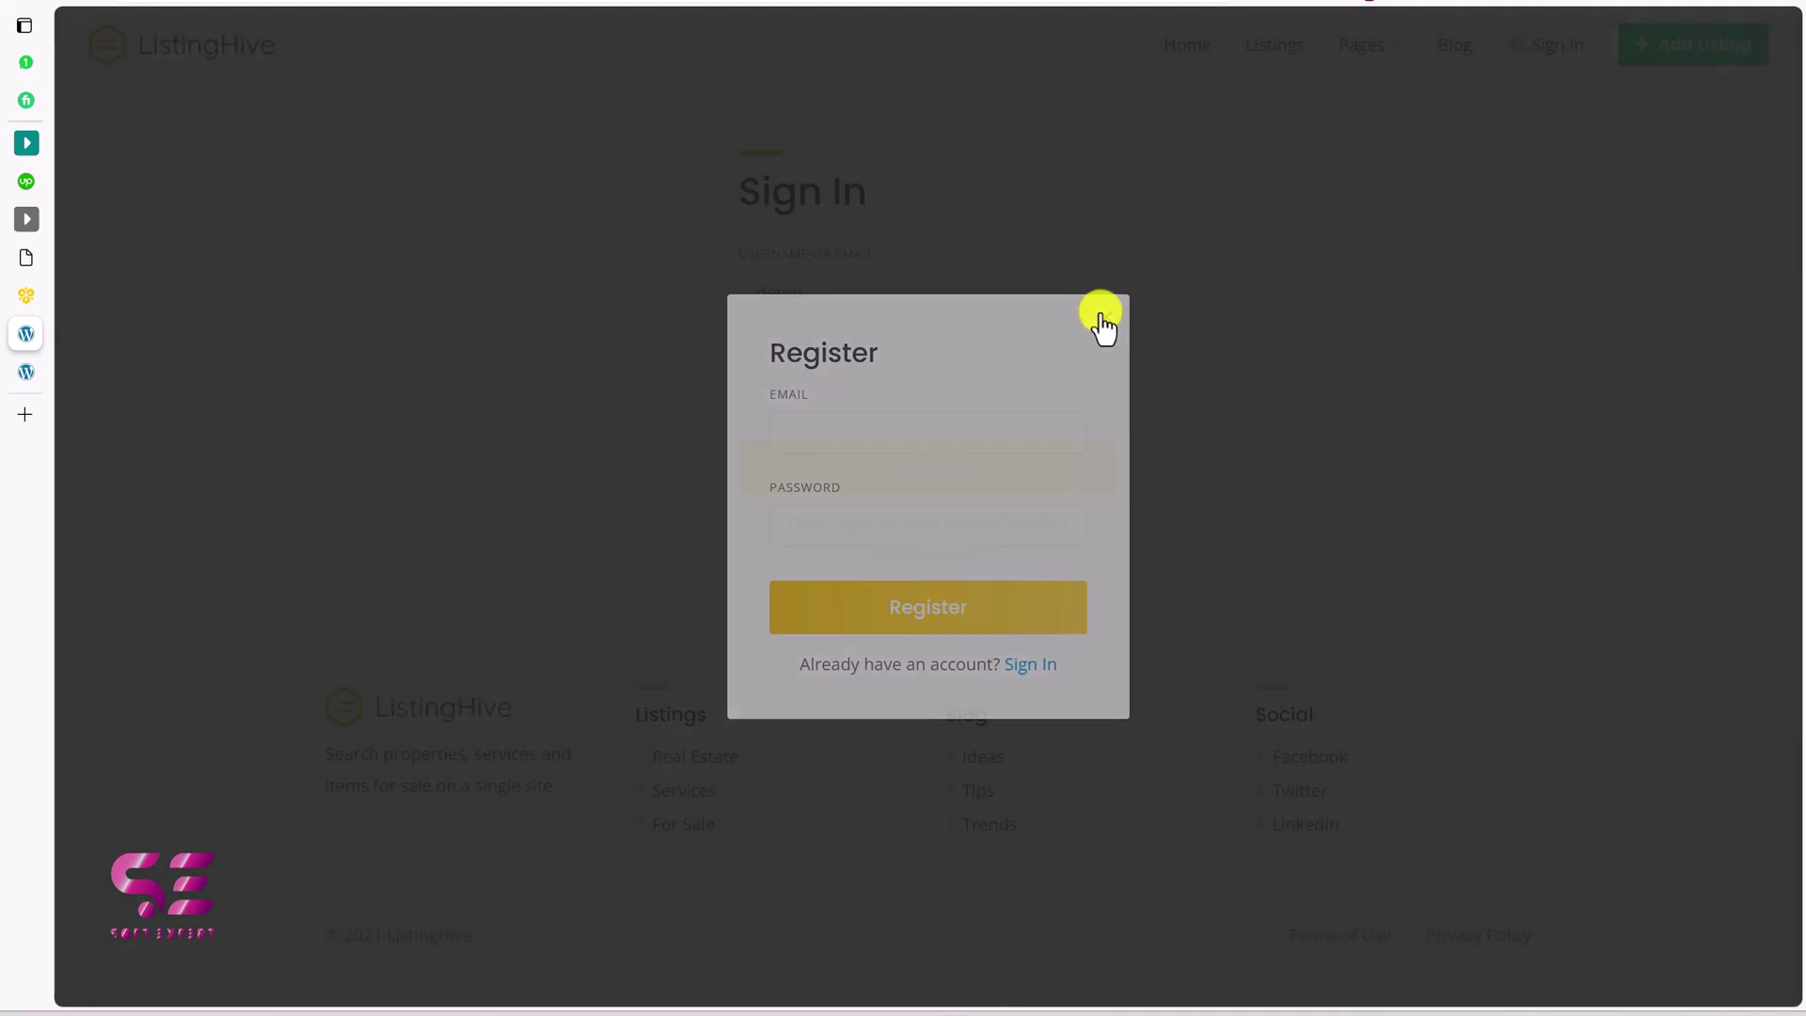
{"action": "left_click", "coordinate": [905, 470]}
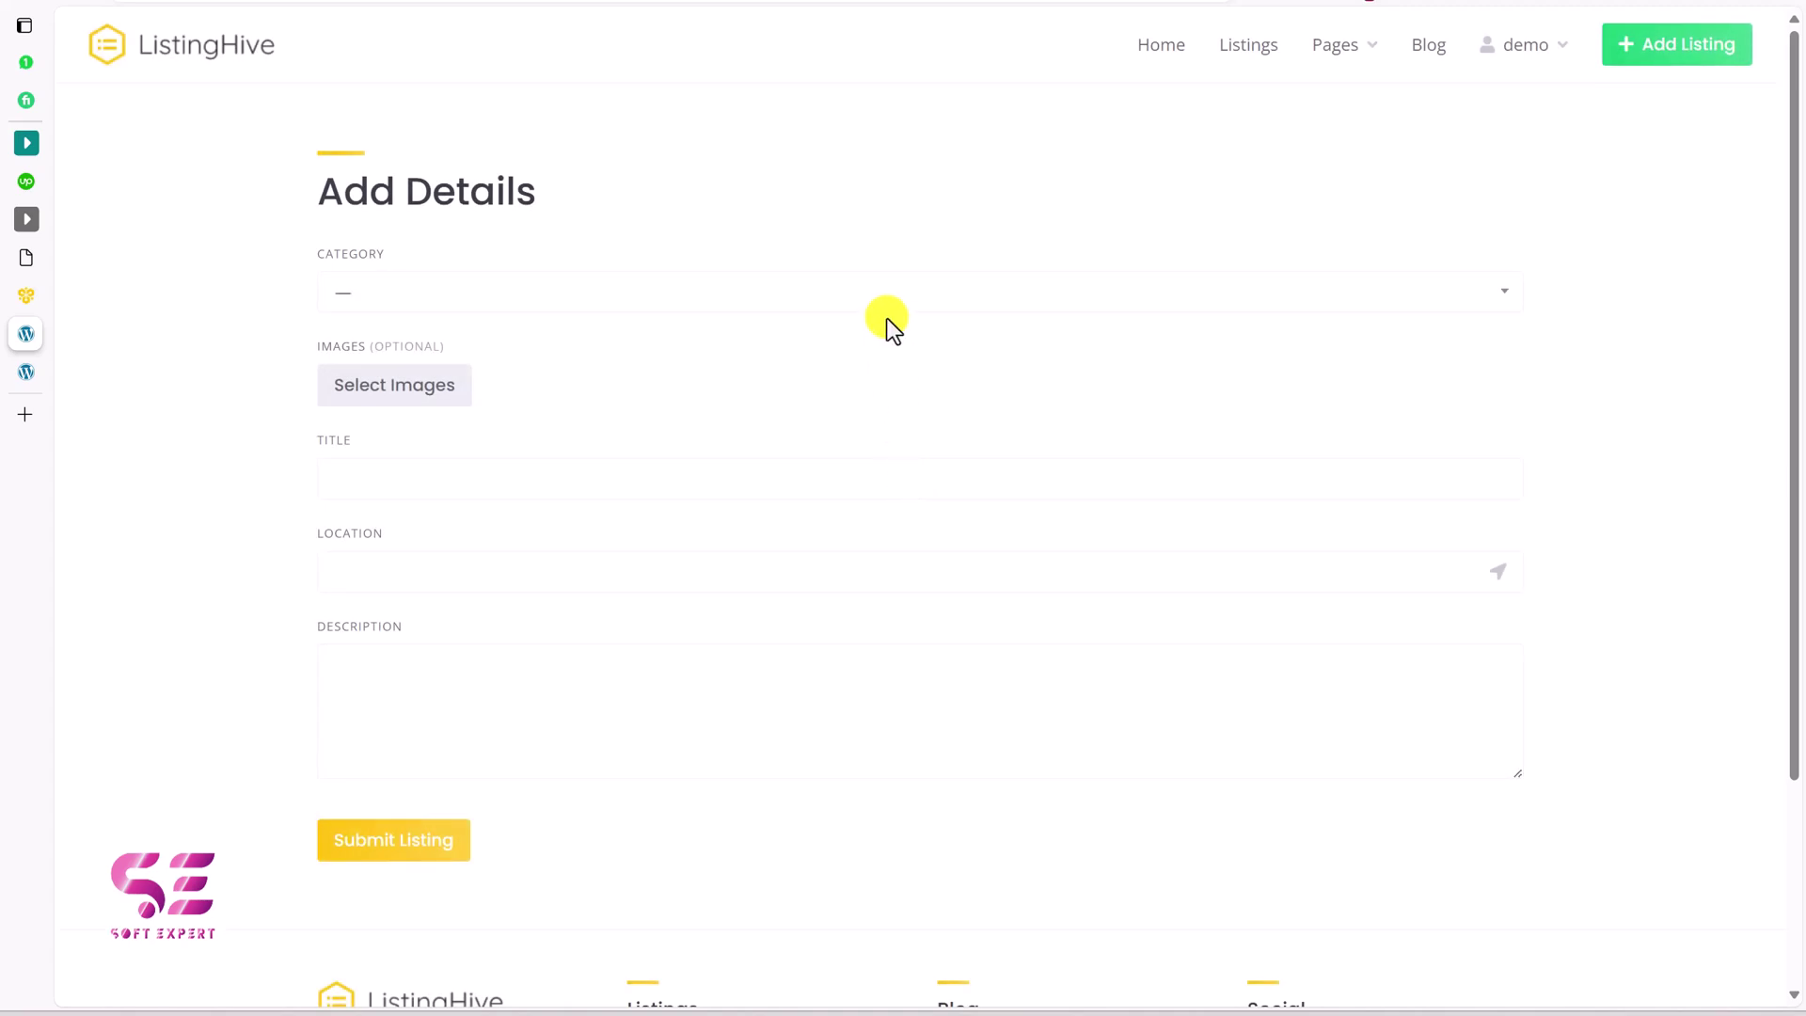
Check the category choices of the Add Details form and the demo account's menu
{"action": "left_click", "coordinate": [435, 295]}
{"action": "left_click", "coordinate": [432, 333]}
{"action": "mouse_move", "coordinate": [1552, 47]}
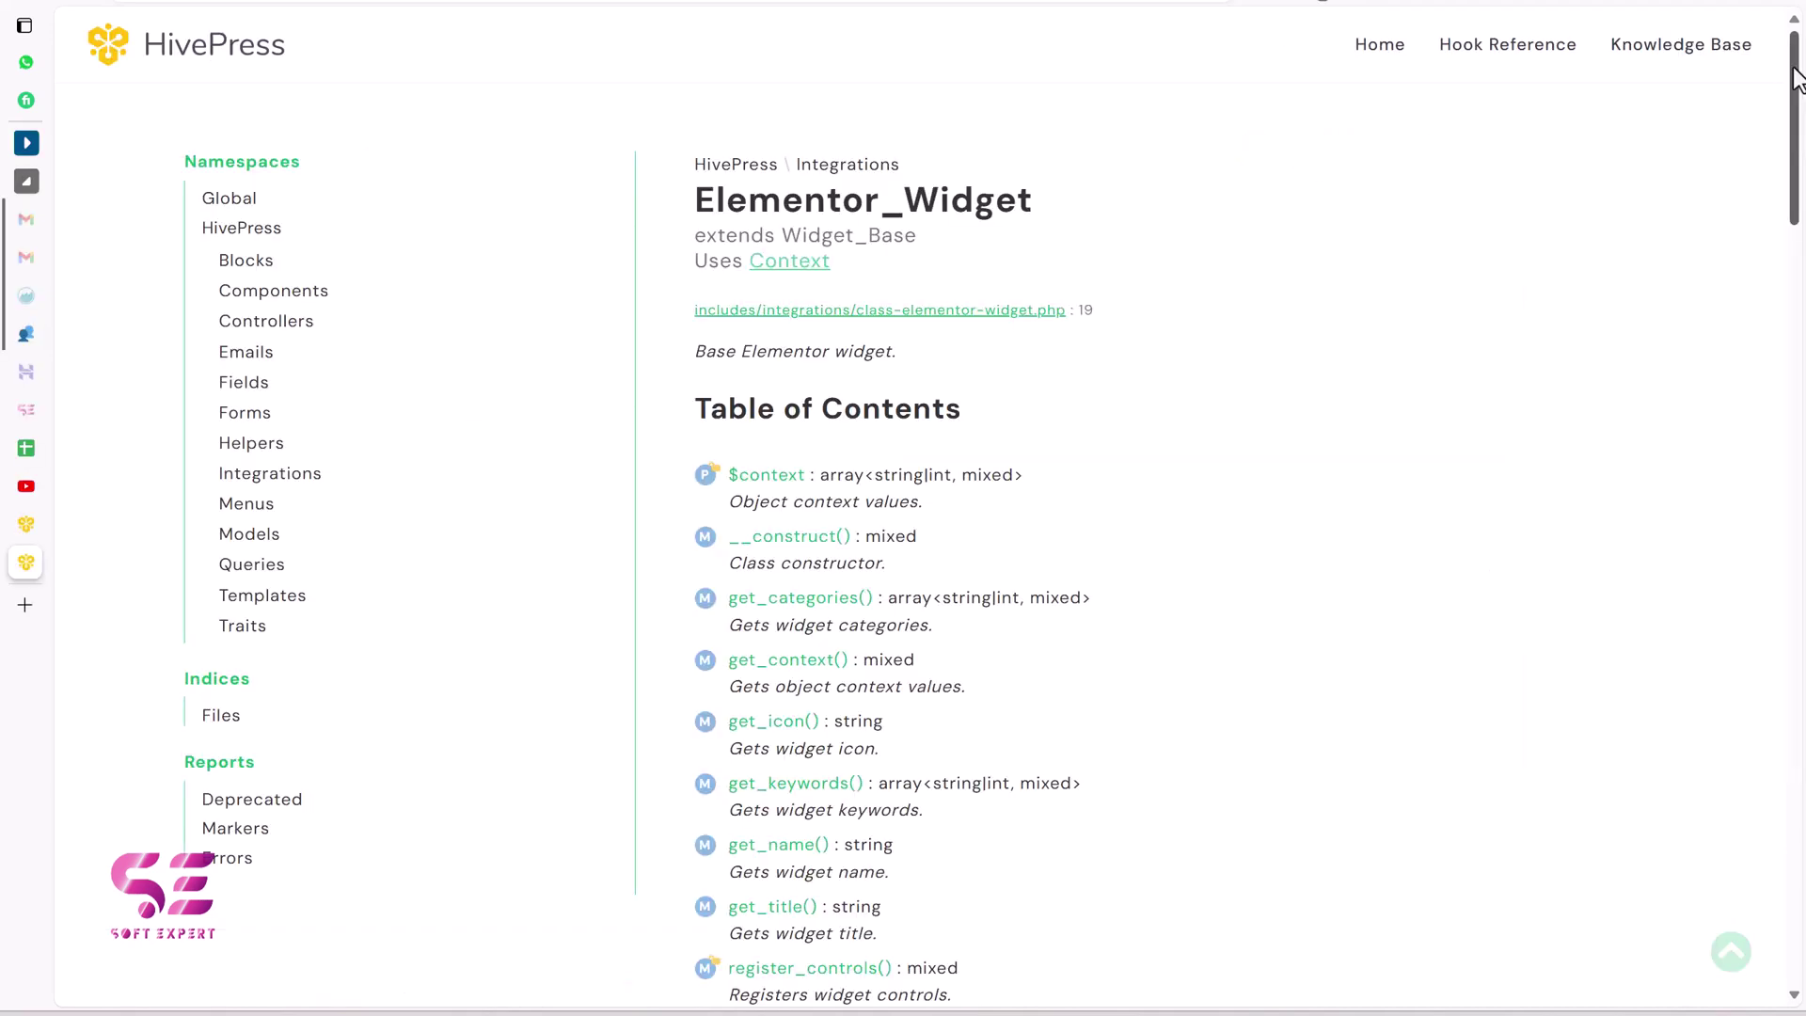
Look through HivePress's Elementor_Widget hook reference and its extensions list
{"action": "scroll", "coordinate": [1796, 105], "scroll_direction": "down", "scroll_amount": 1}
{"action": "left_click_drag", "start_coordinate": [1797, 106], "coordinate": [1799, 395]}
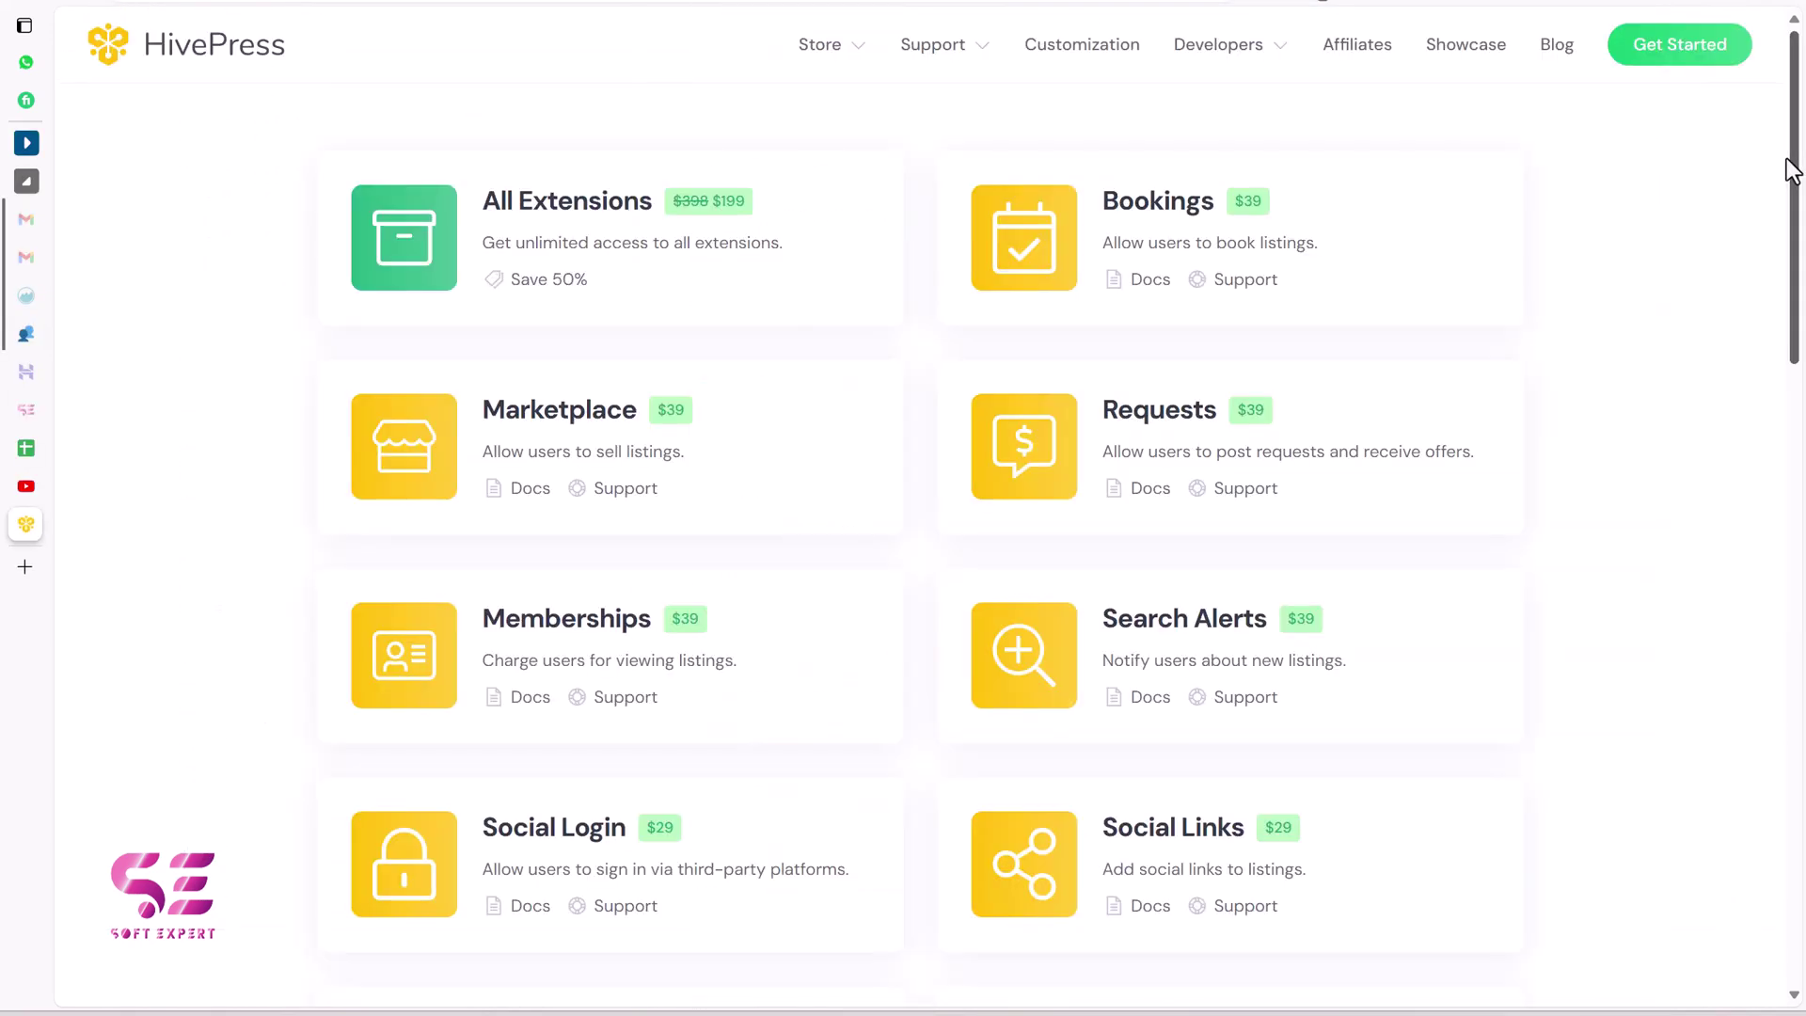
{"action": "left_click_drag", "start_coordinate": [1798, 161], "coordinate": [1802, 510]}
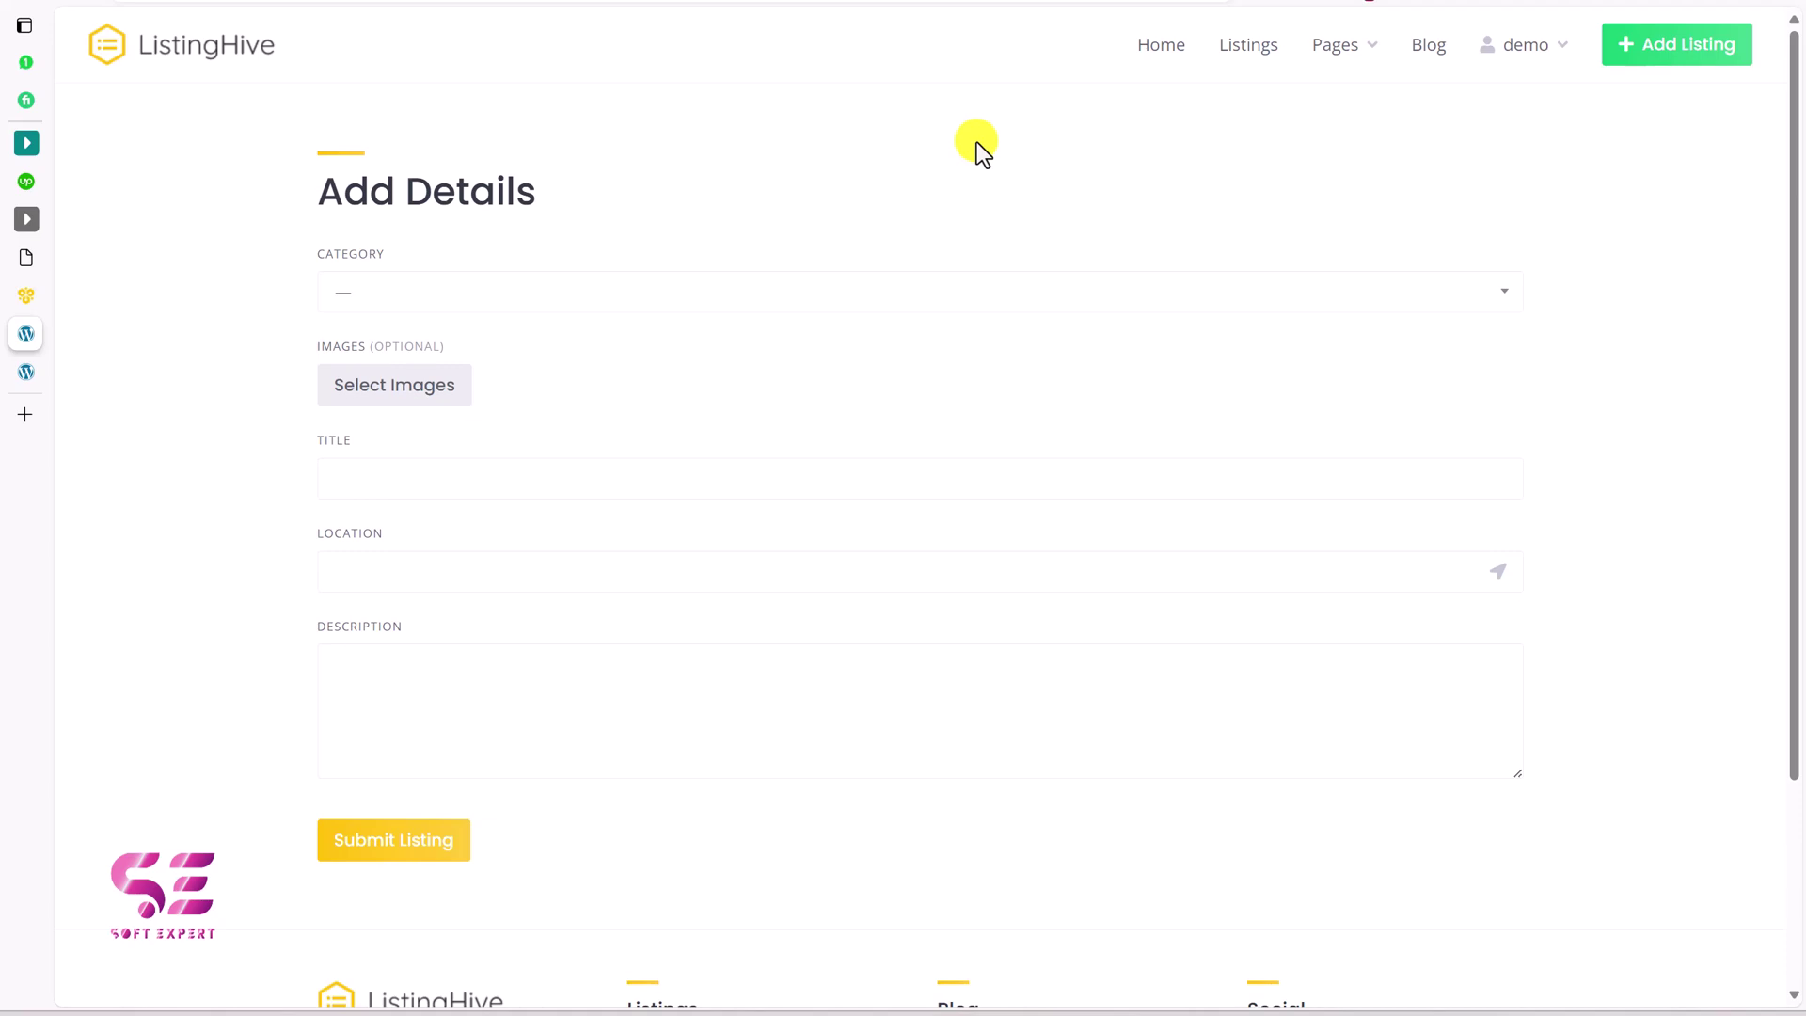
Switch to the ListingHive theme page on HivePress and open its download page in the WordPress theme directory
{"action": "left_click", "coordinate": [38, 297]}
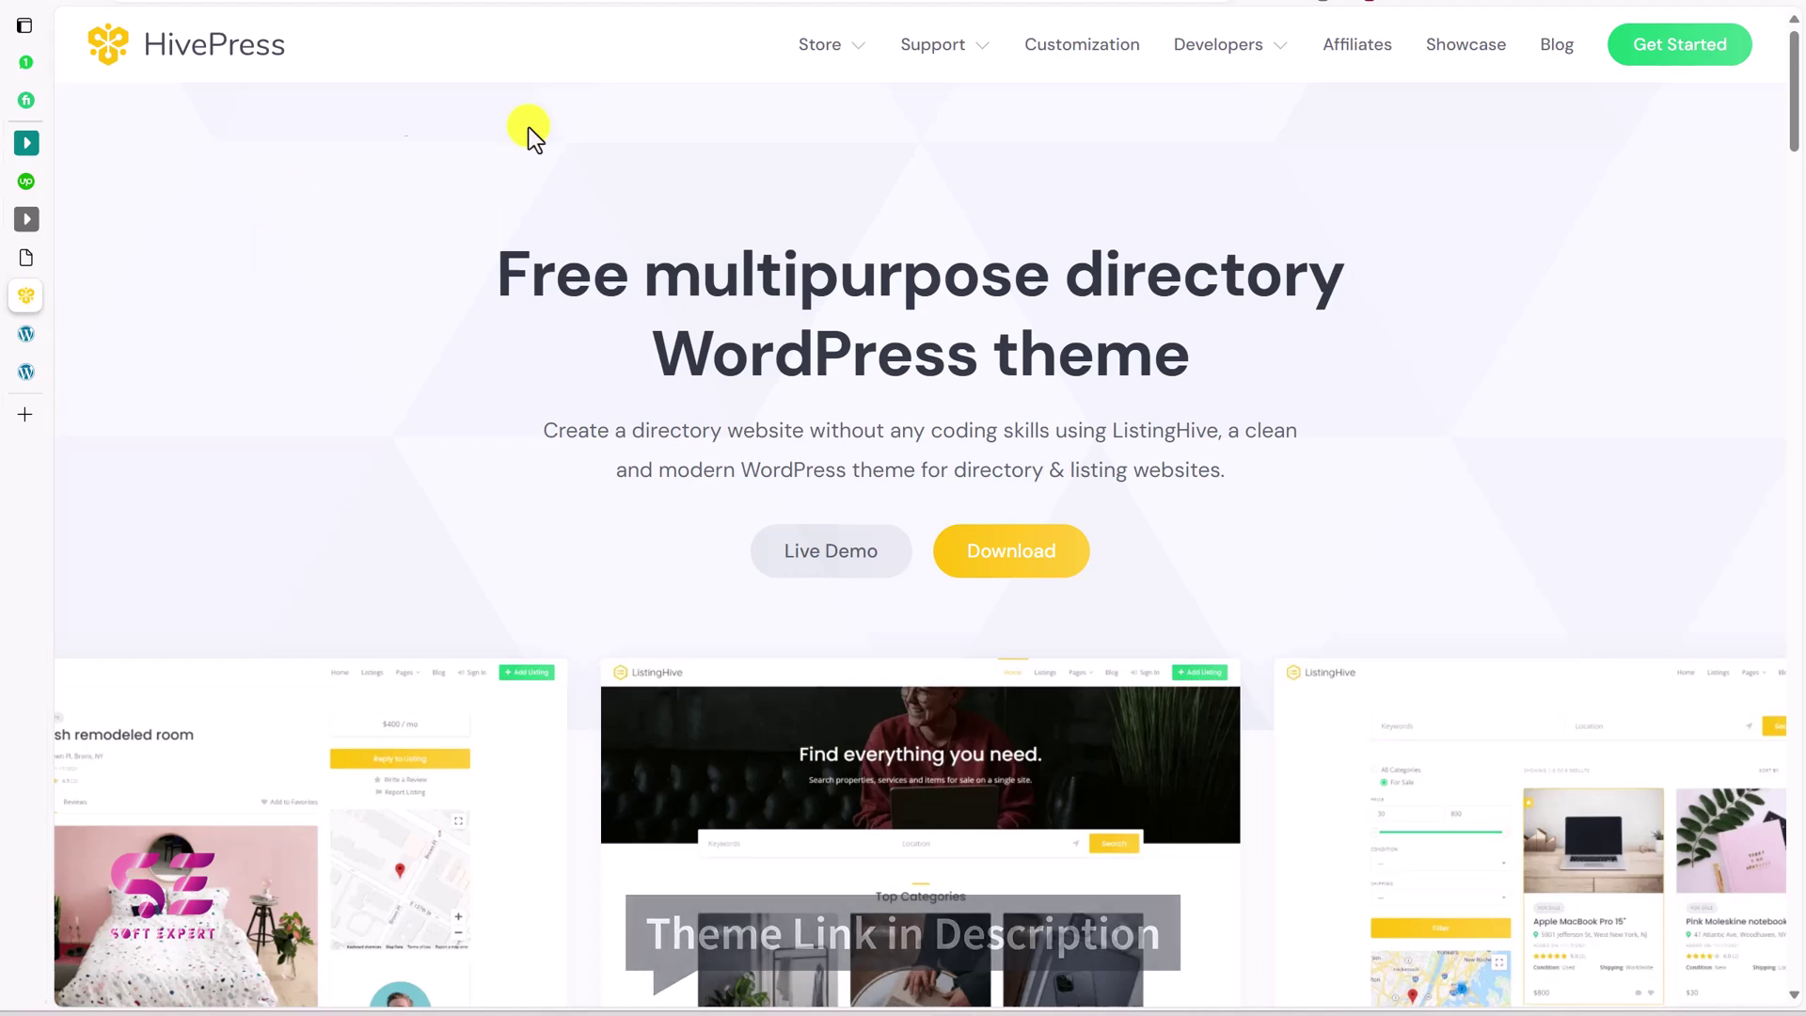
{"action": "left_click", "coordinate": [1037, 564]}
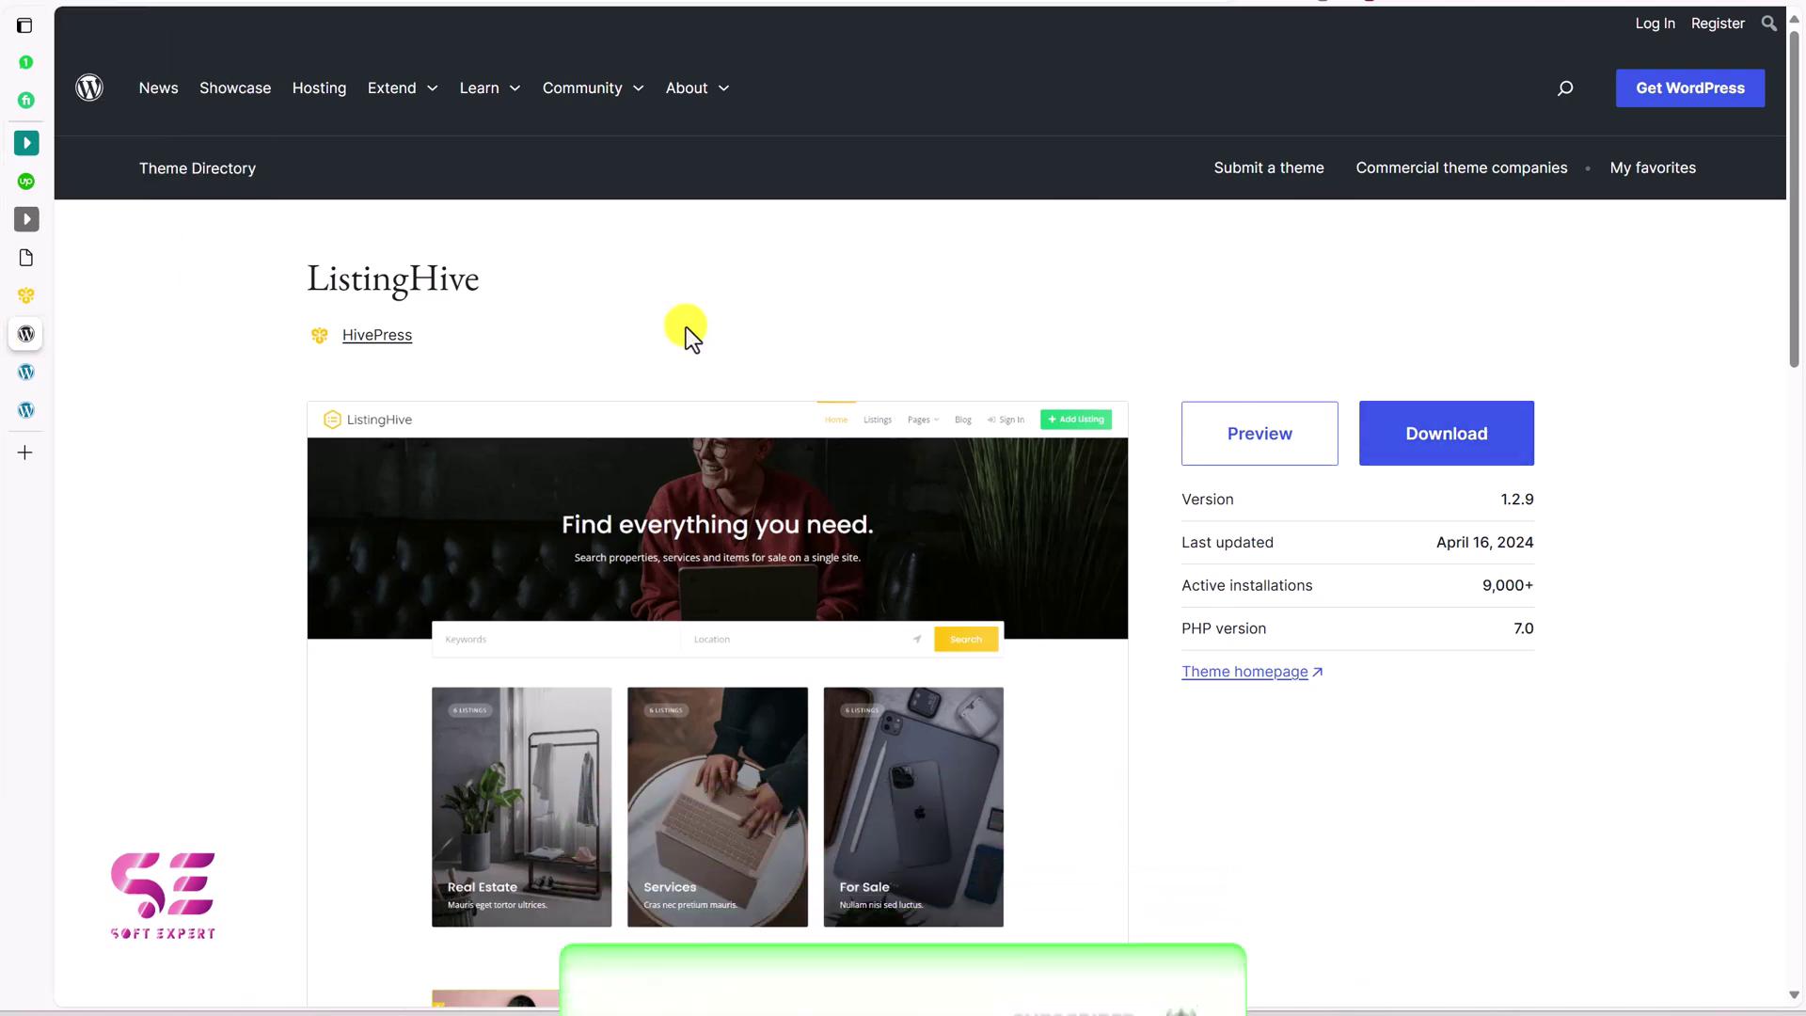
Switch to the WordPress dashboard, search the plugin directory for "hivepress", and install and activate the HivePress plugin
{"action": "left_click", "coordinate": [26, 257]}
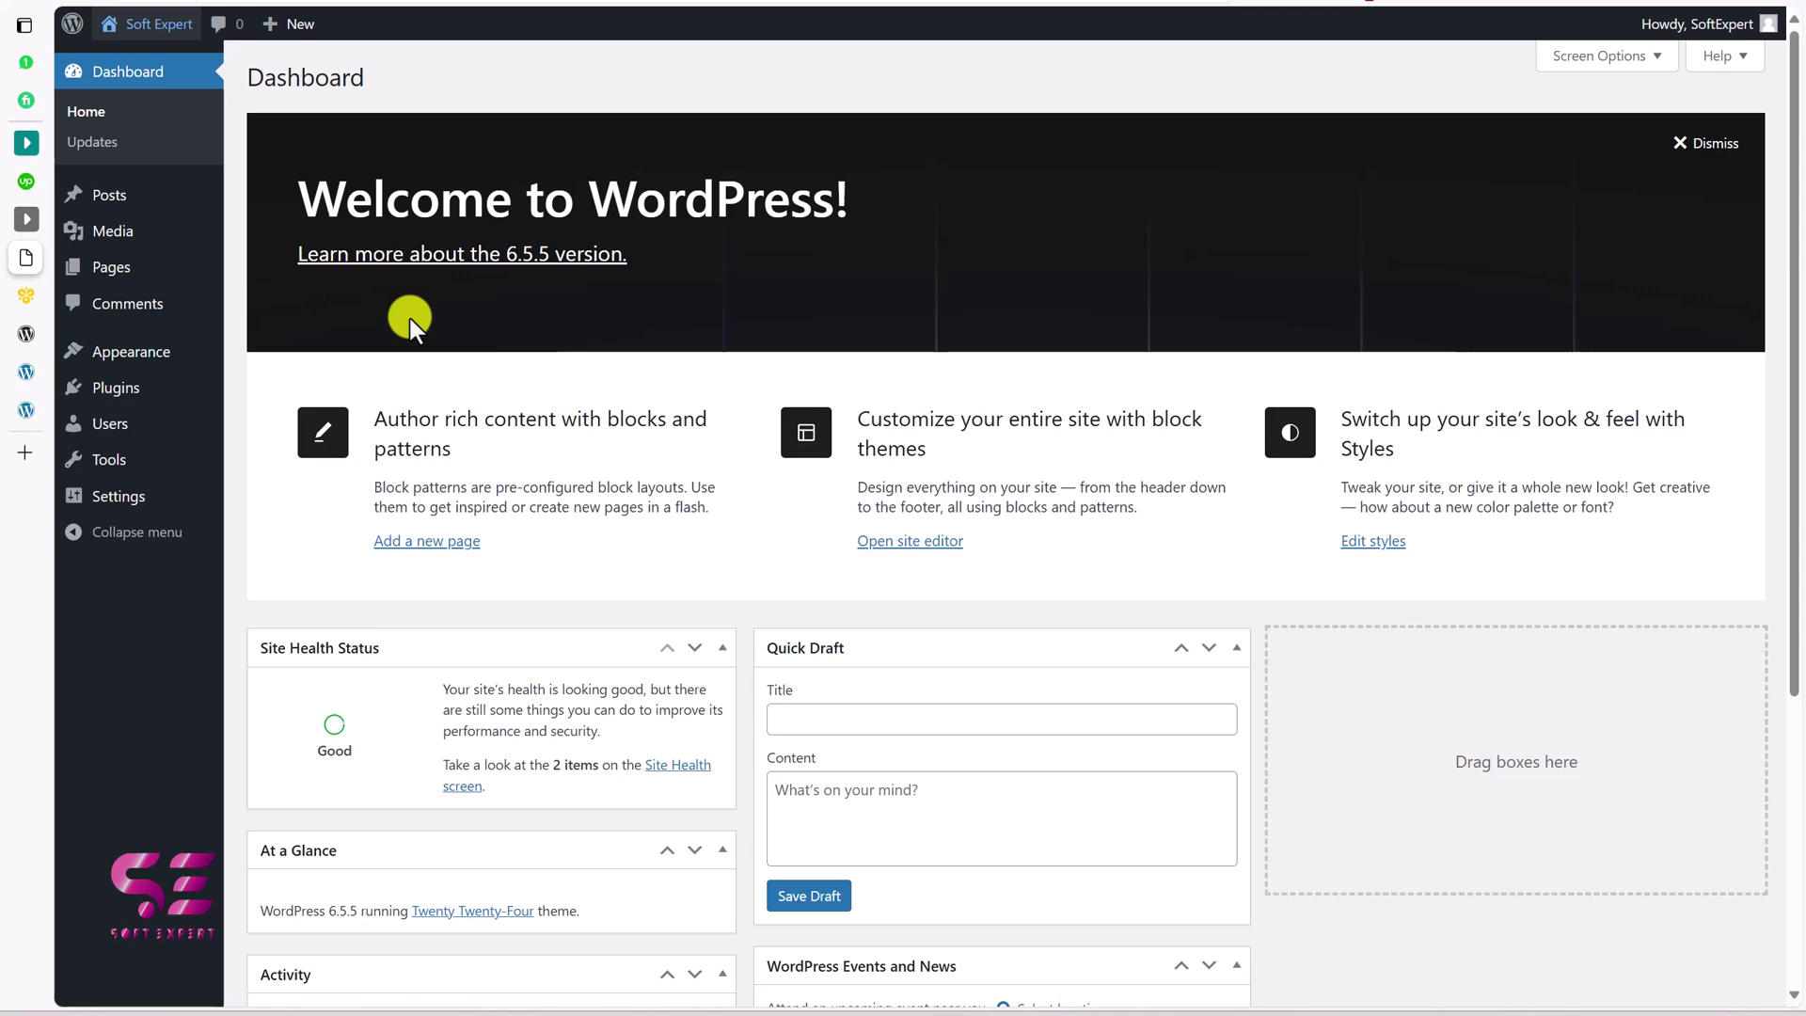
{"action": "mouse_move", "coordinate": [149, 385]}
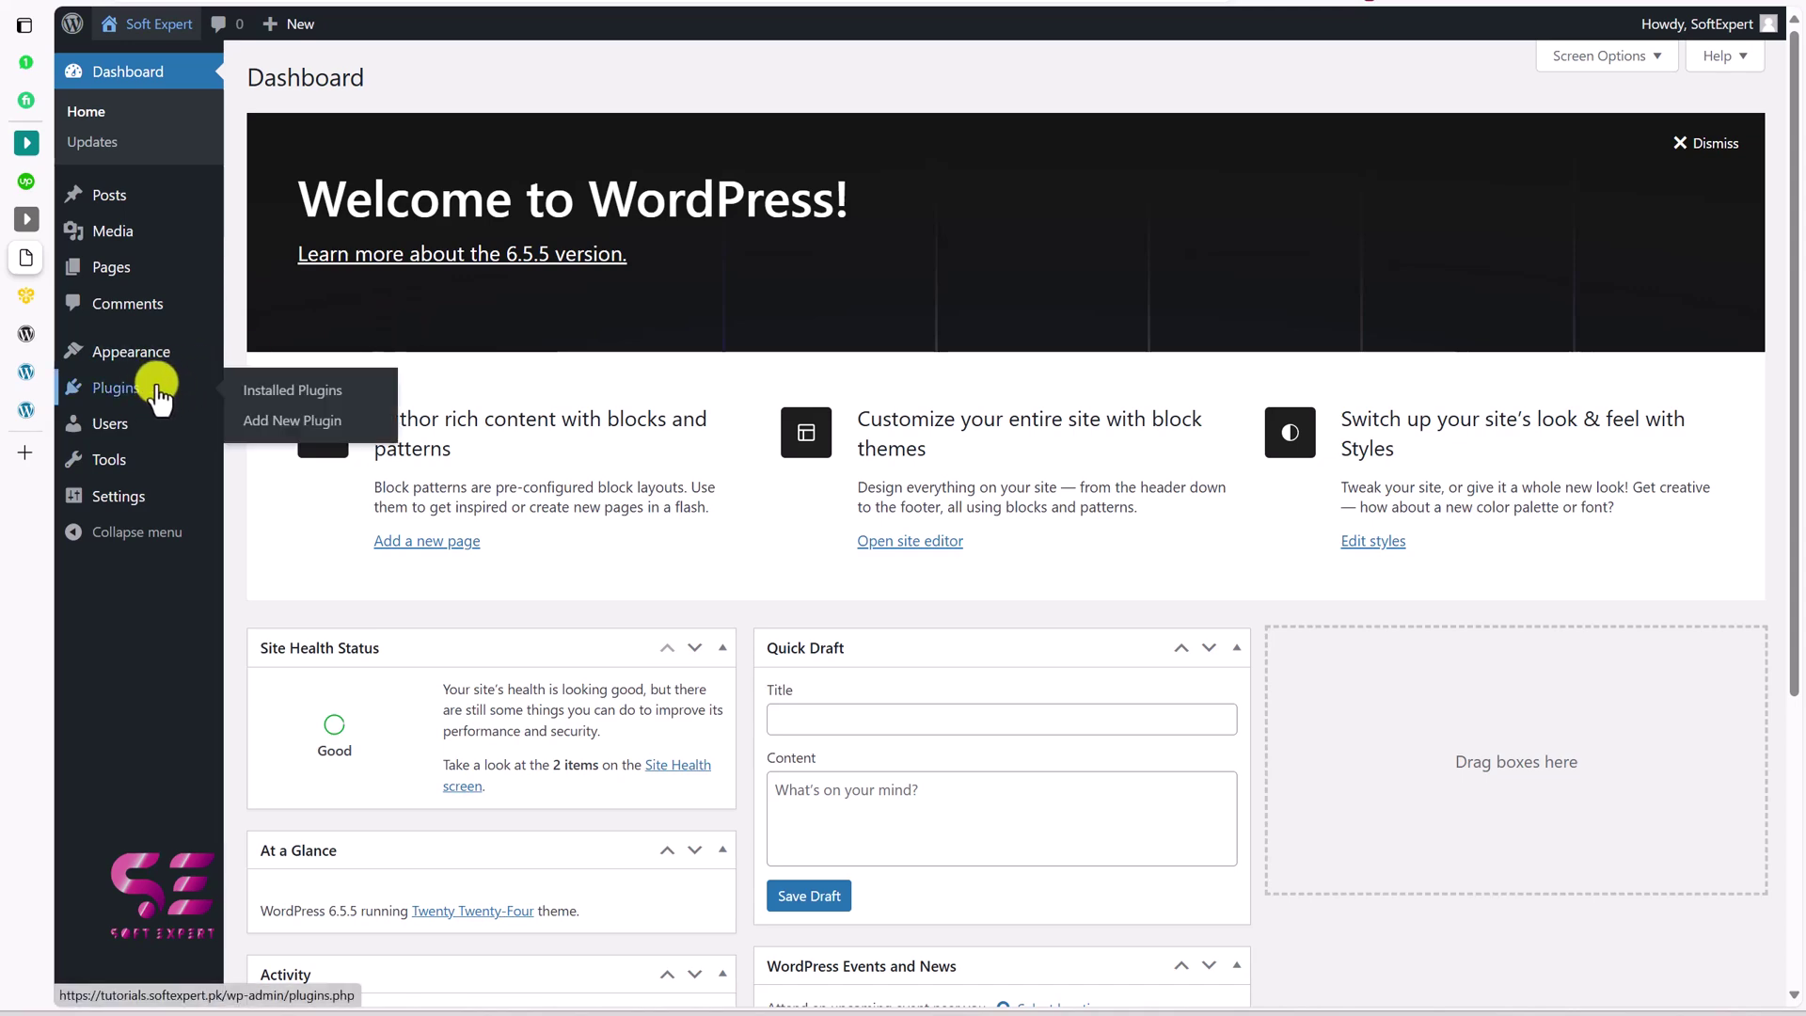
{"action": "left_click", "coordinate": [282, 420]}
{"action": "left_click", "coordinate": [1506, 132]}
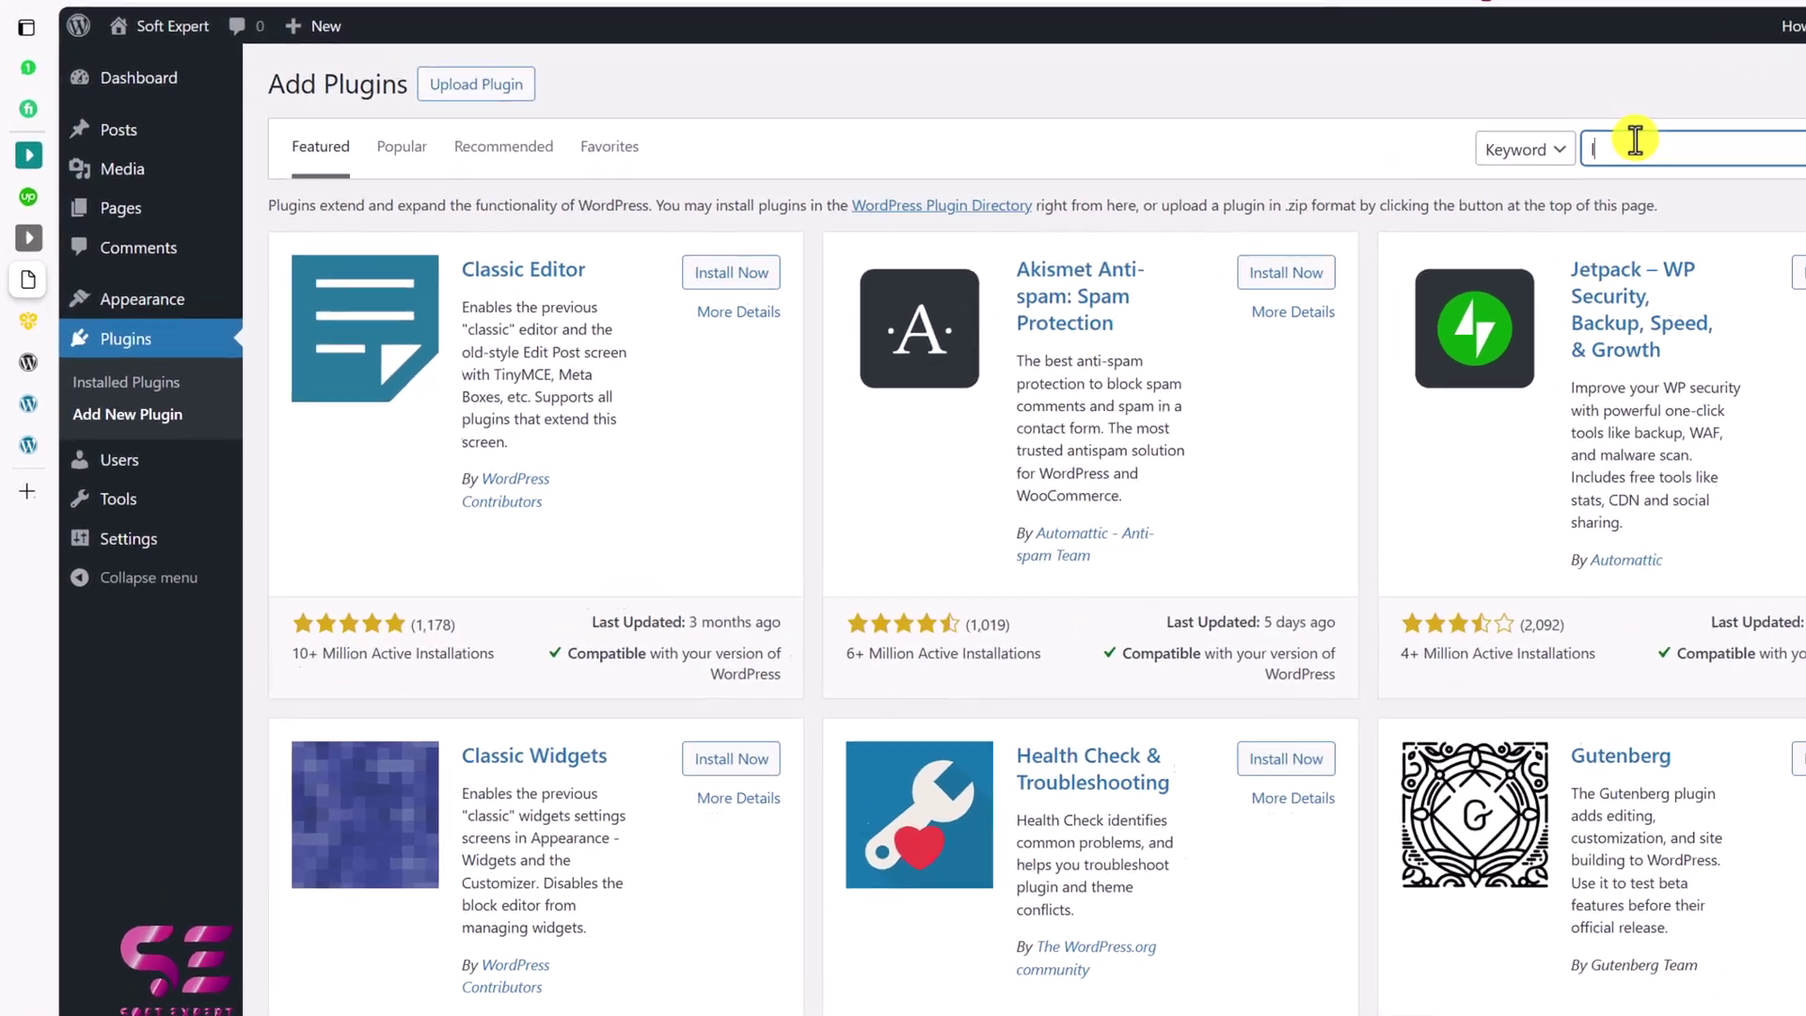
{"action": "type", "text": "hivepress"}
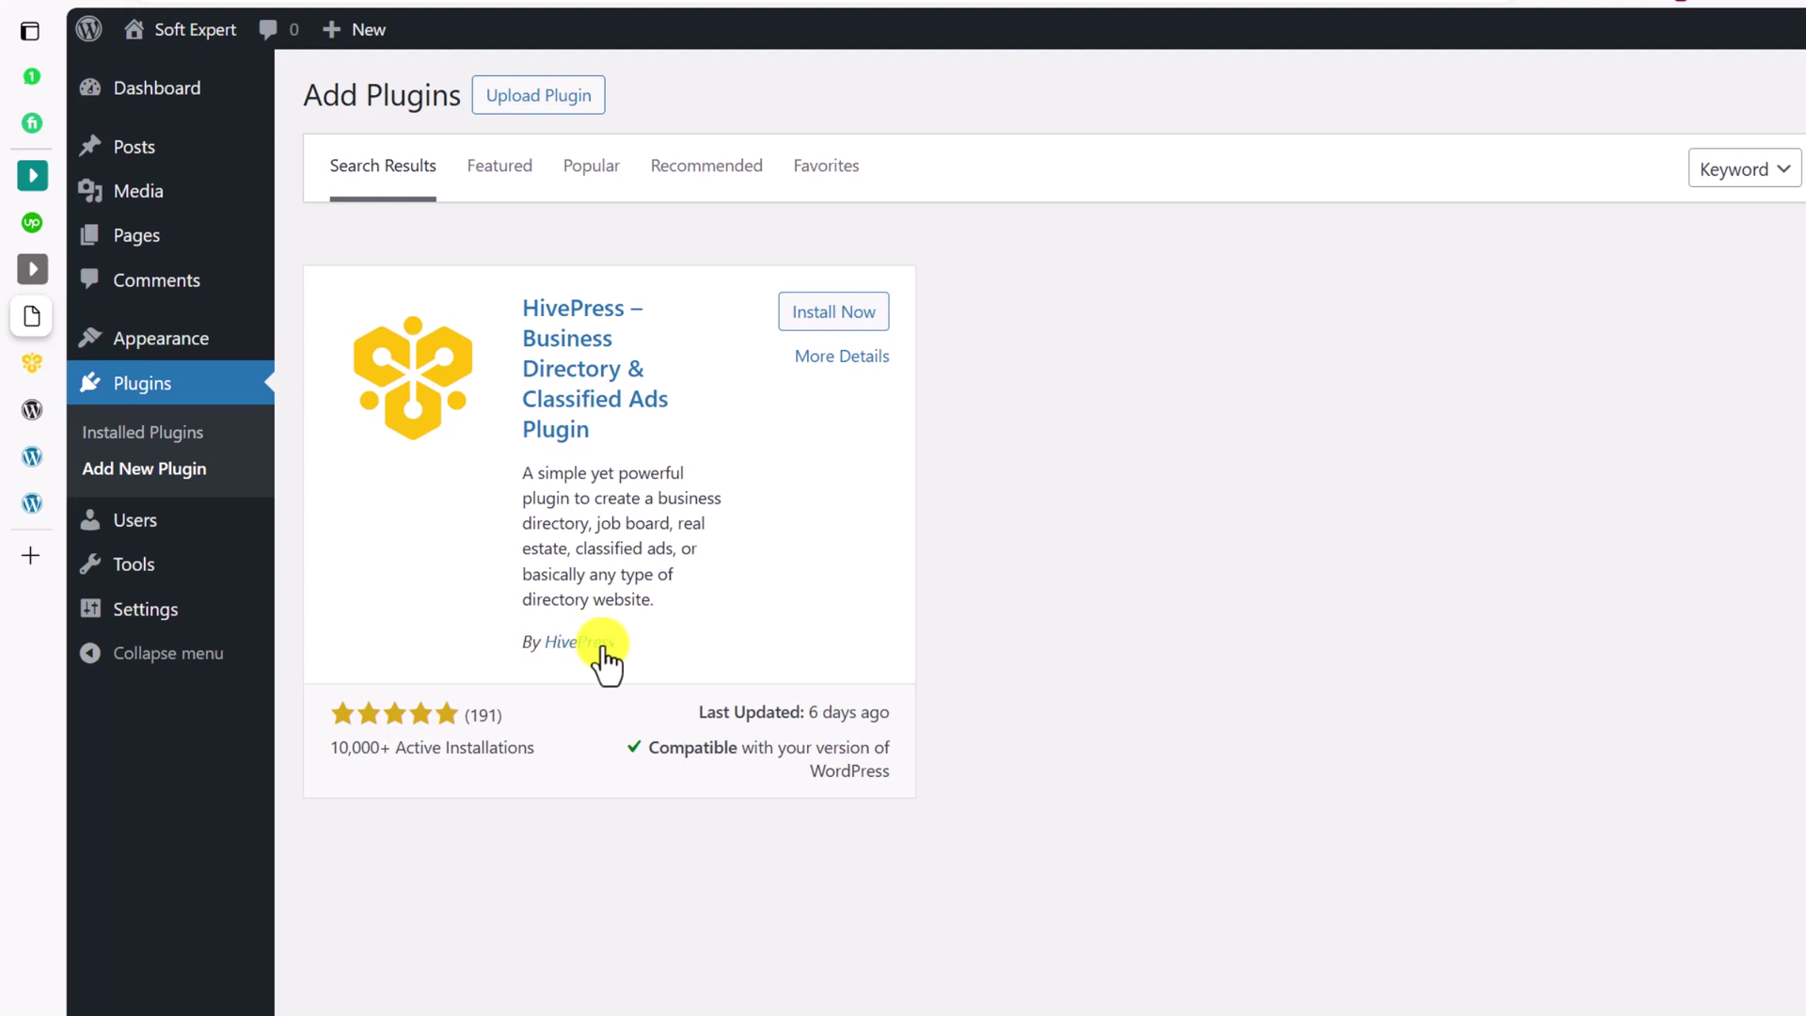
{"action": "left_click", "coordinate": [857, 320]}
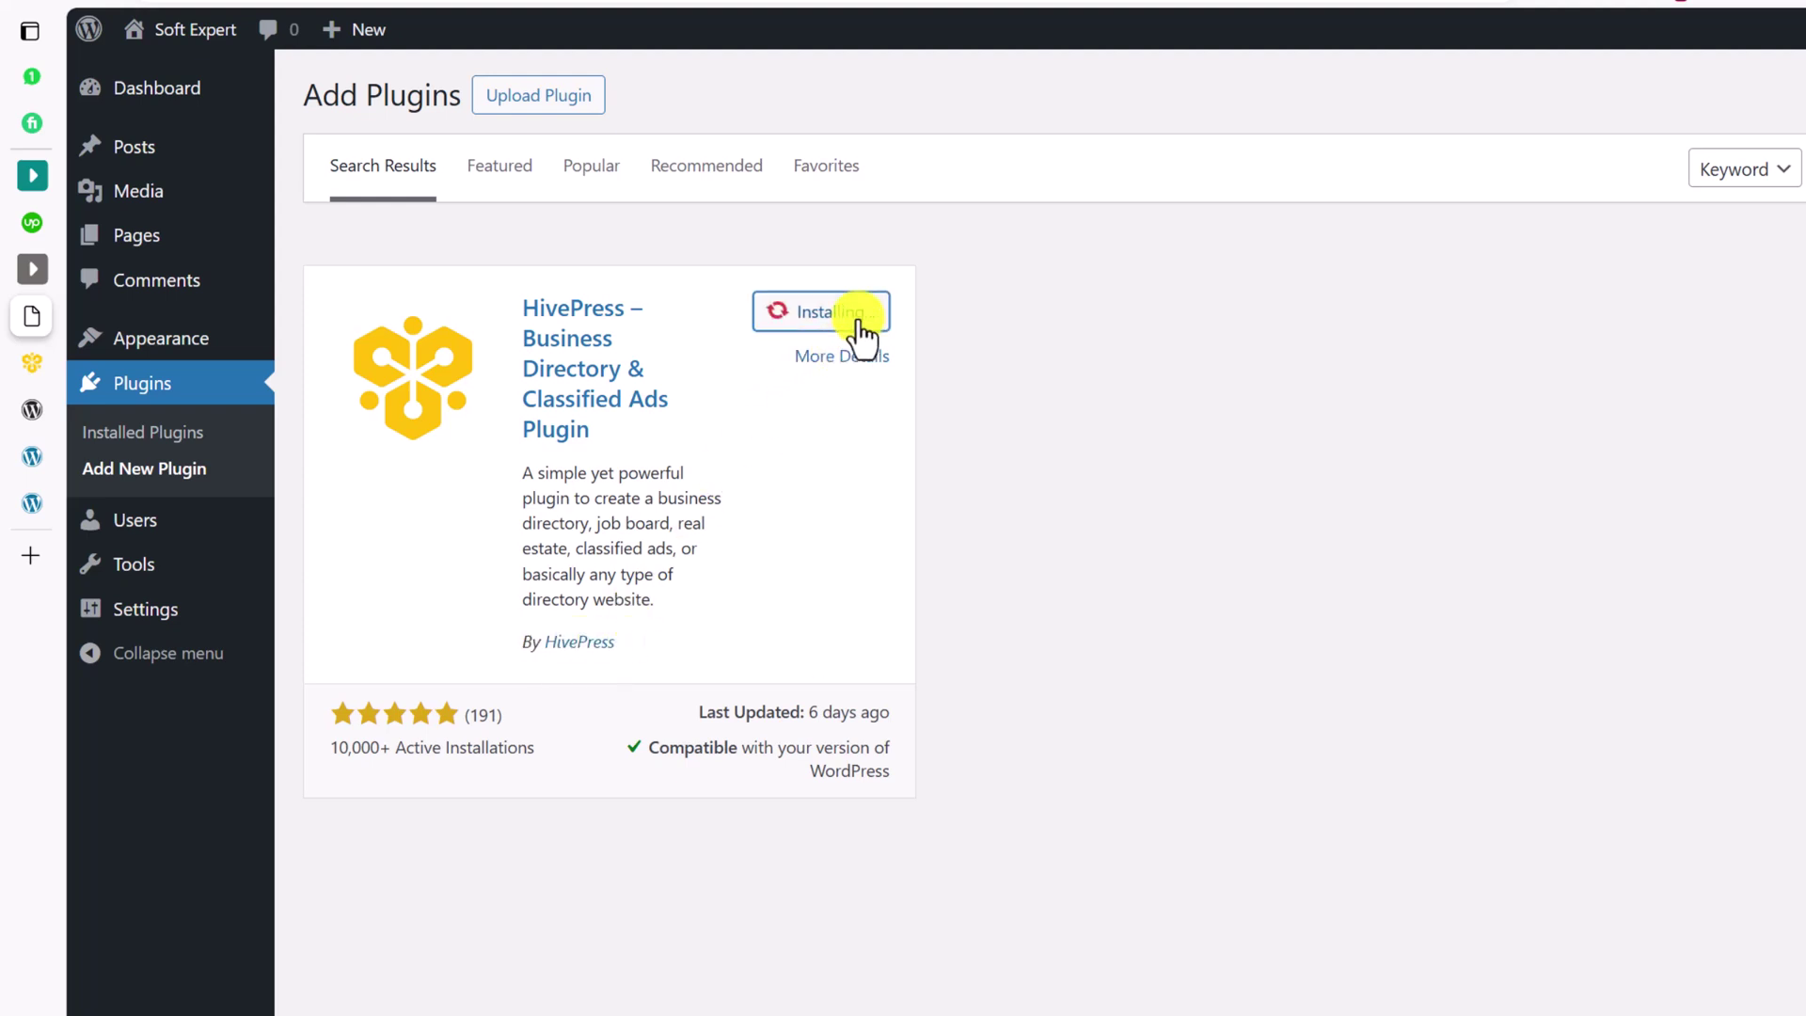
{"action": "left_click", "coordinate": [847, 318]}
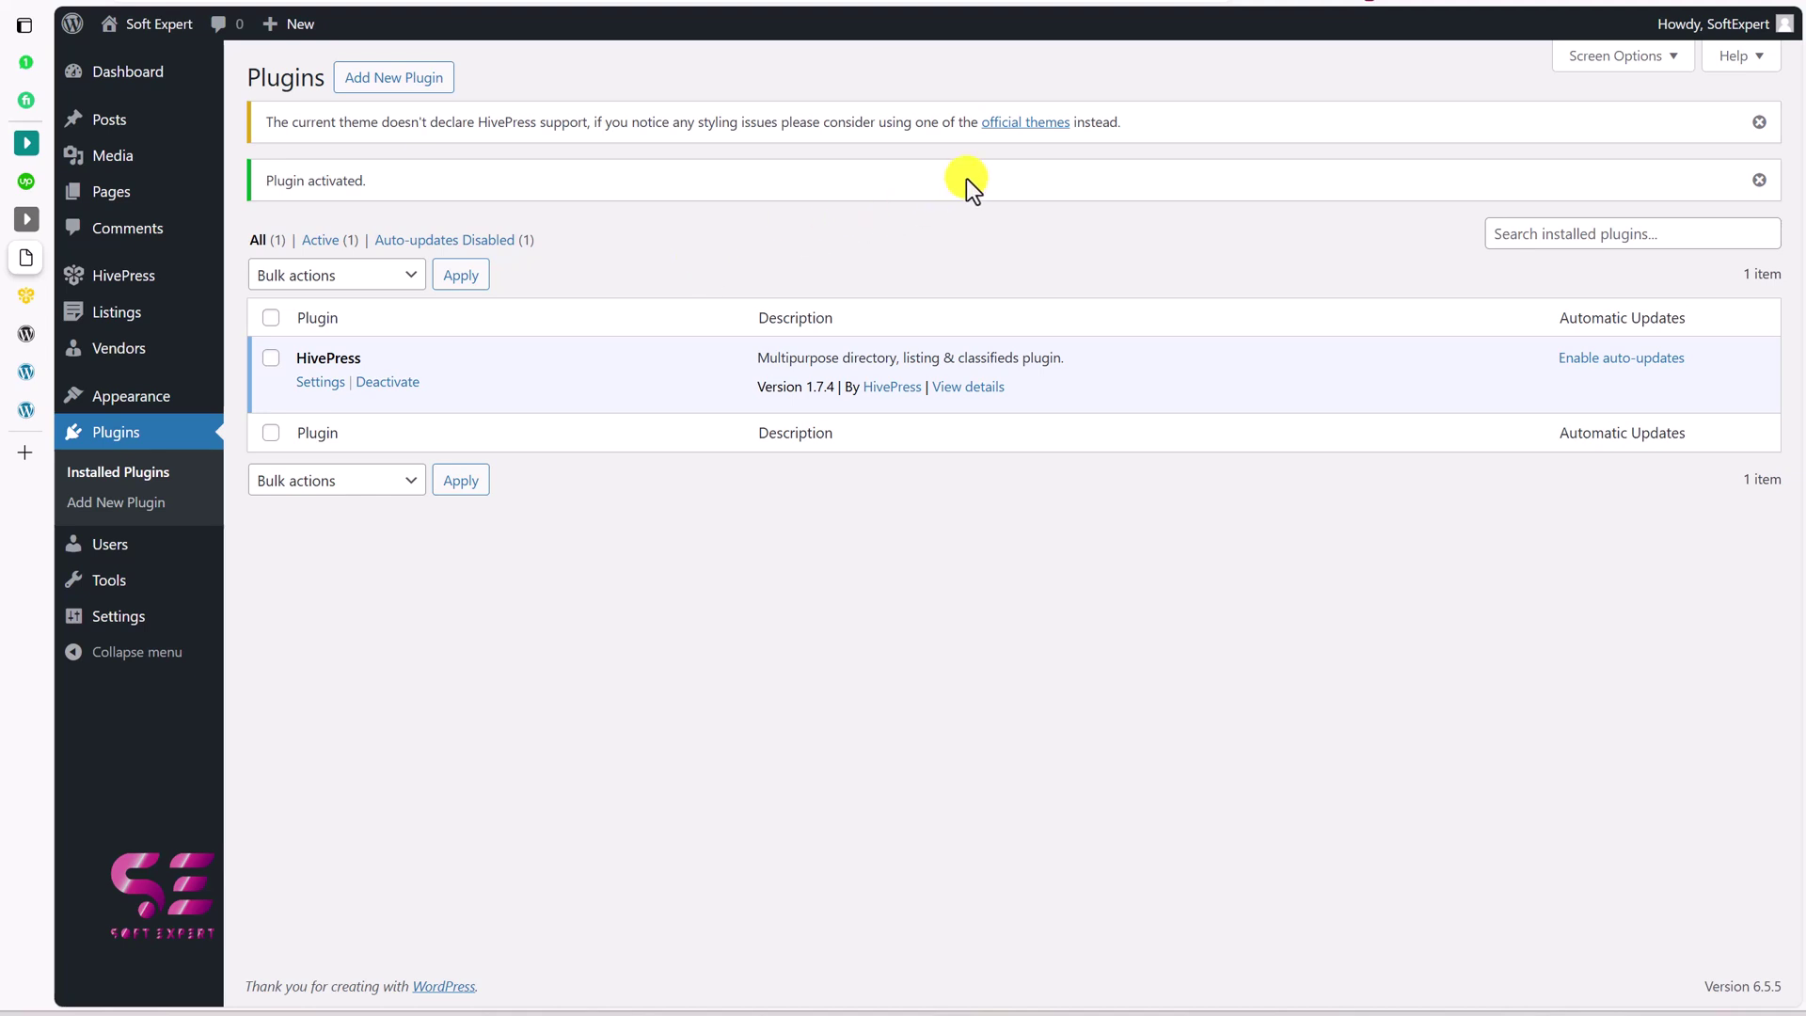
Install and activate the free ListingHive theme from HivePress's official themes and check the site's front page
{"action": "left_click", "coordinate": [1023, 125]}
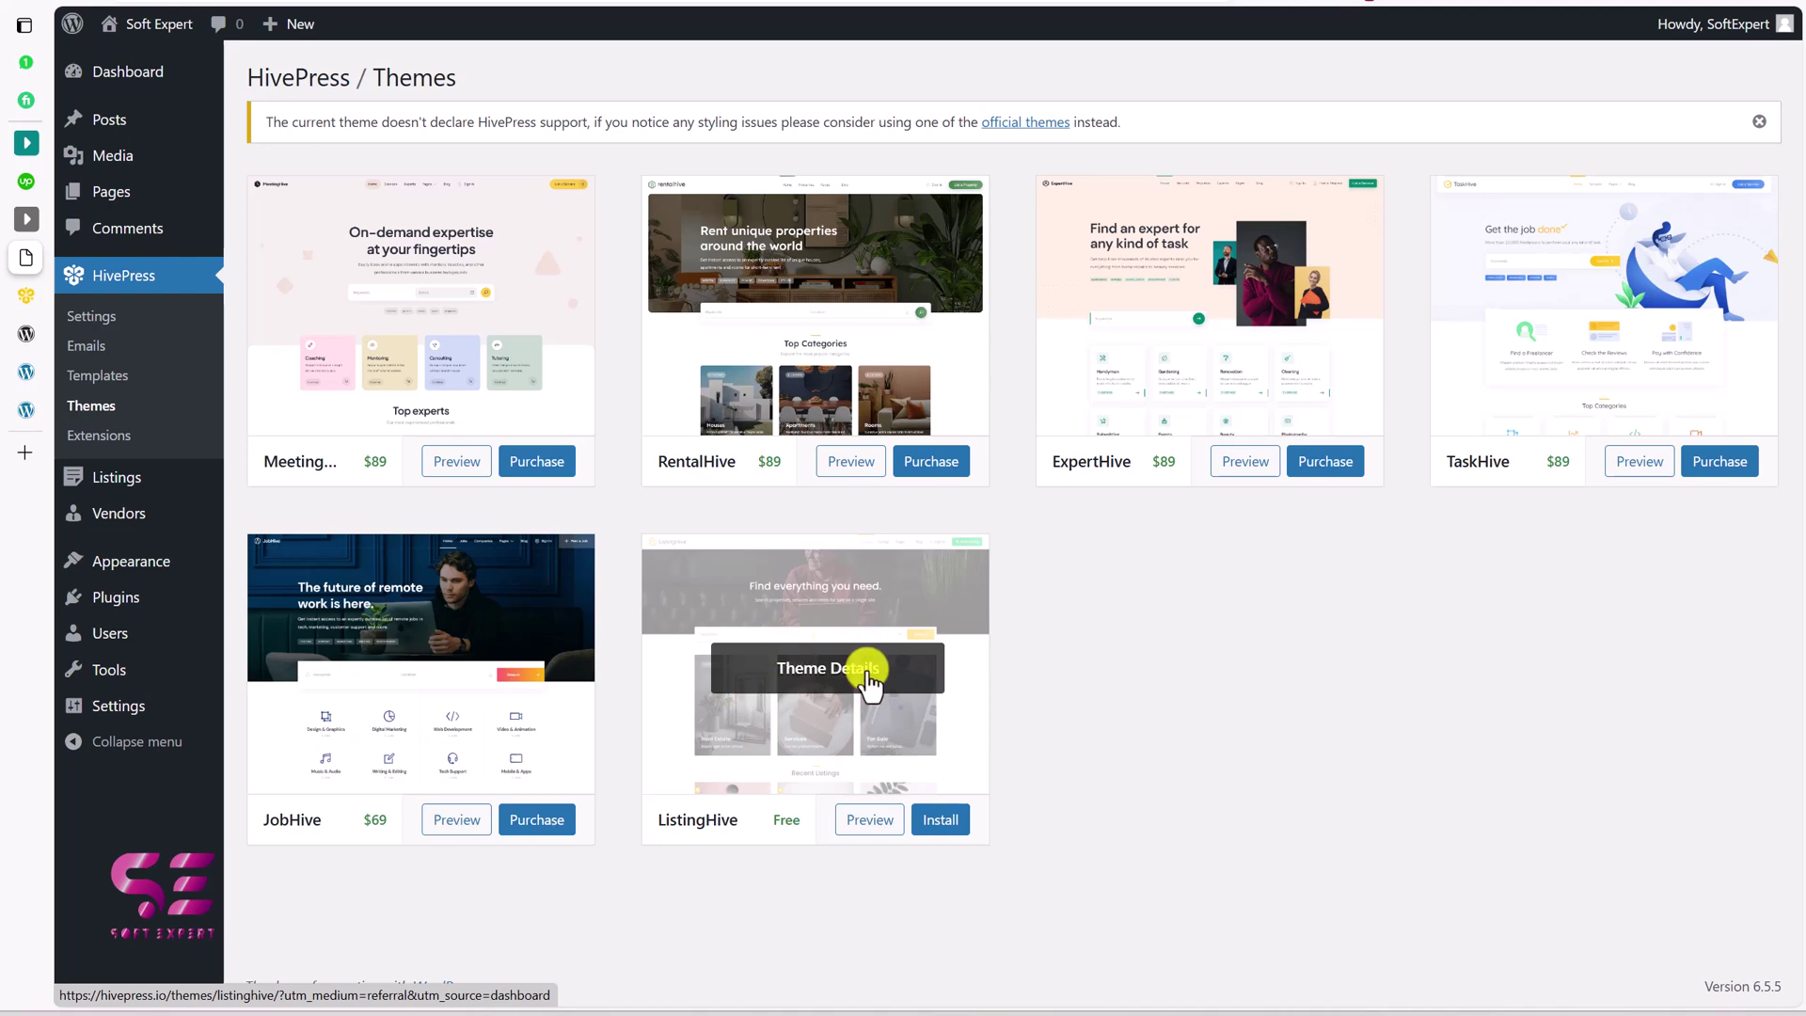
{"action": "left_click", "coordinate": [941, 823]}
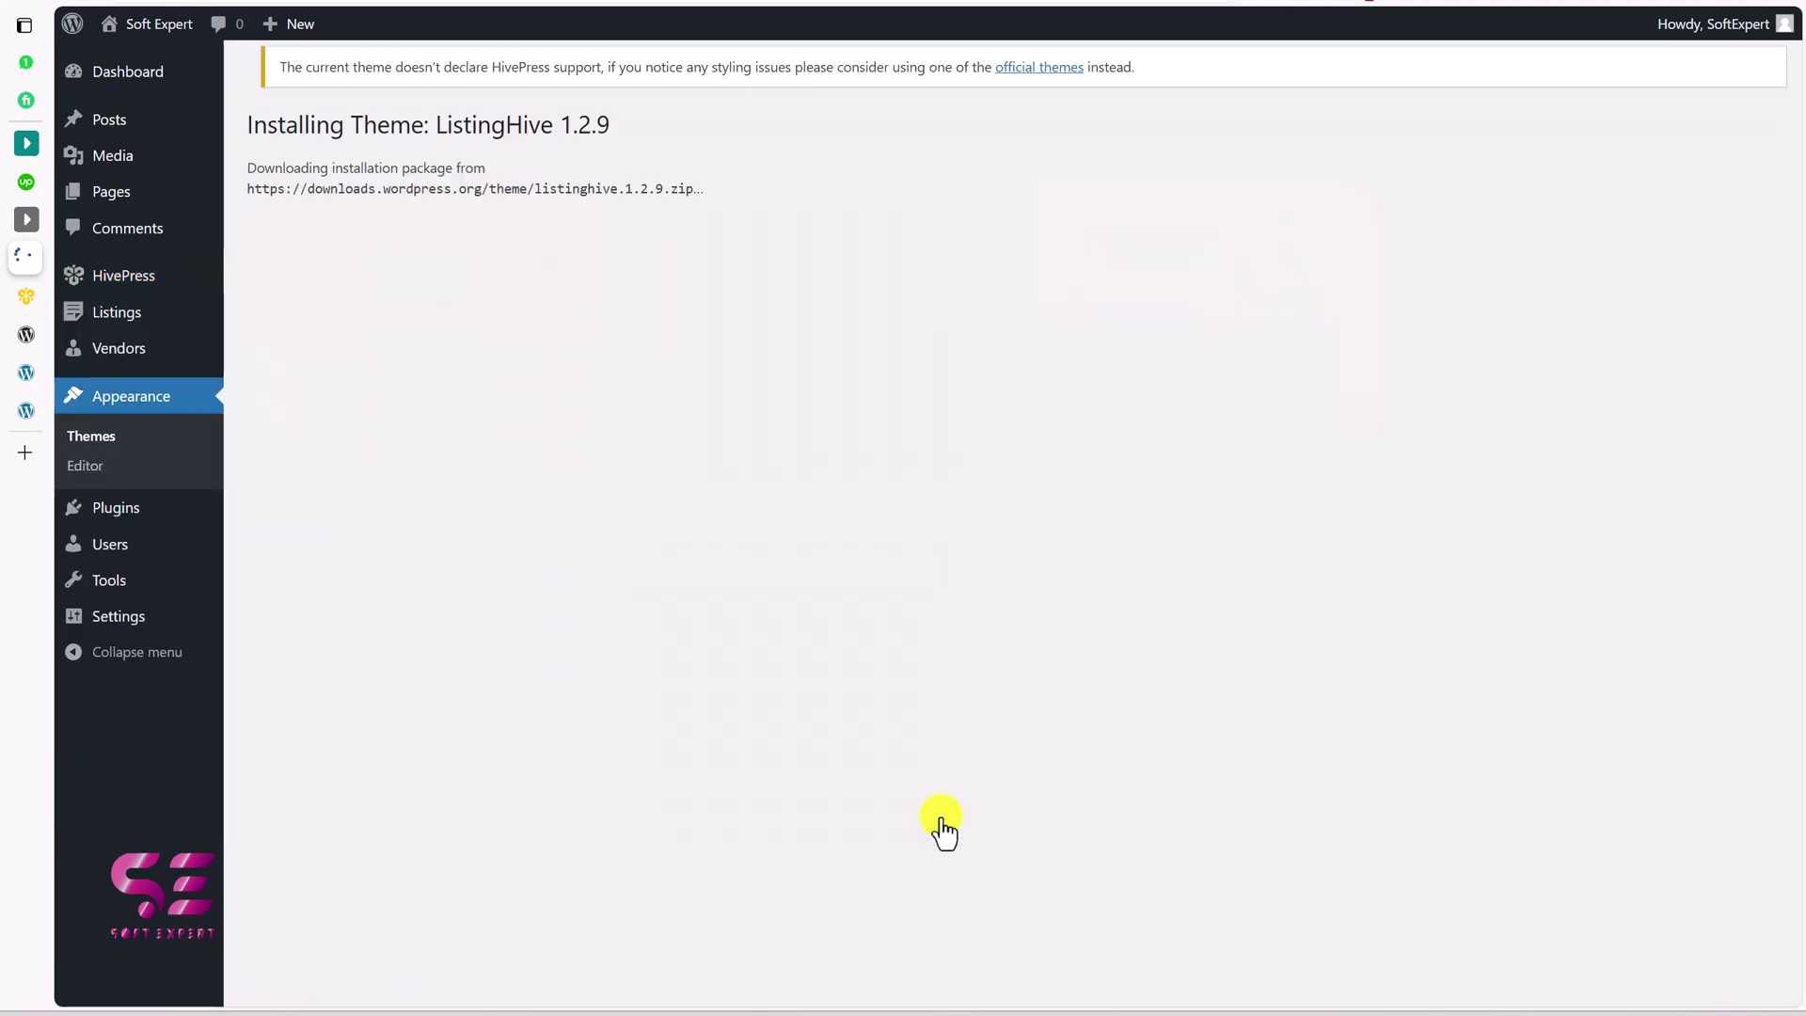
{"action": "left_click", "coordinate": [356, 351]}
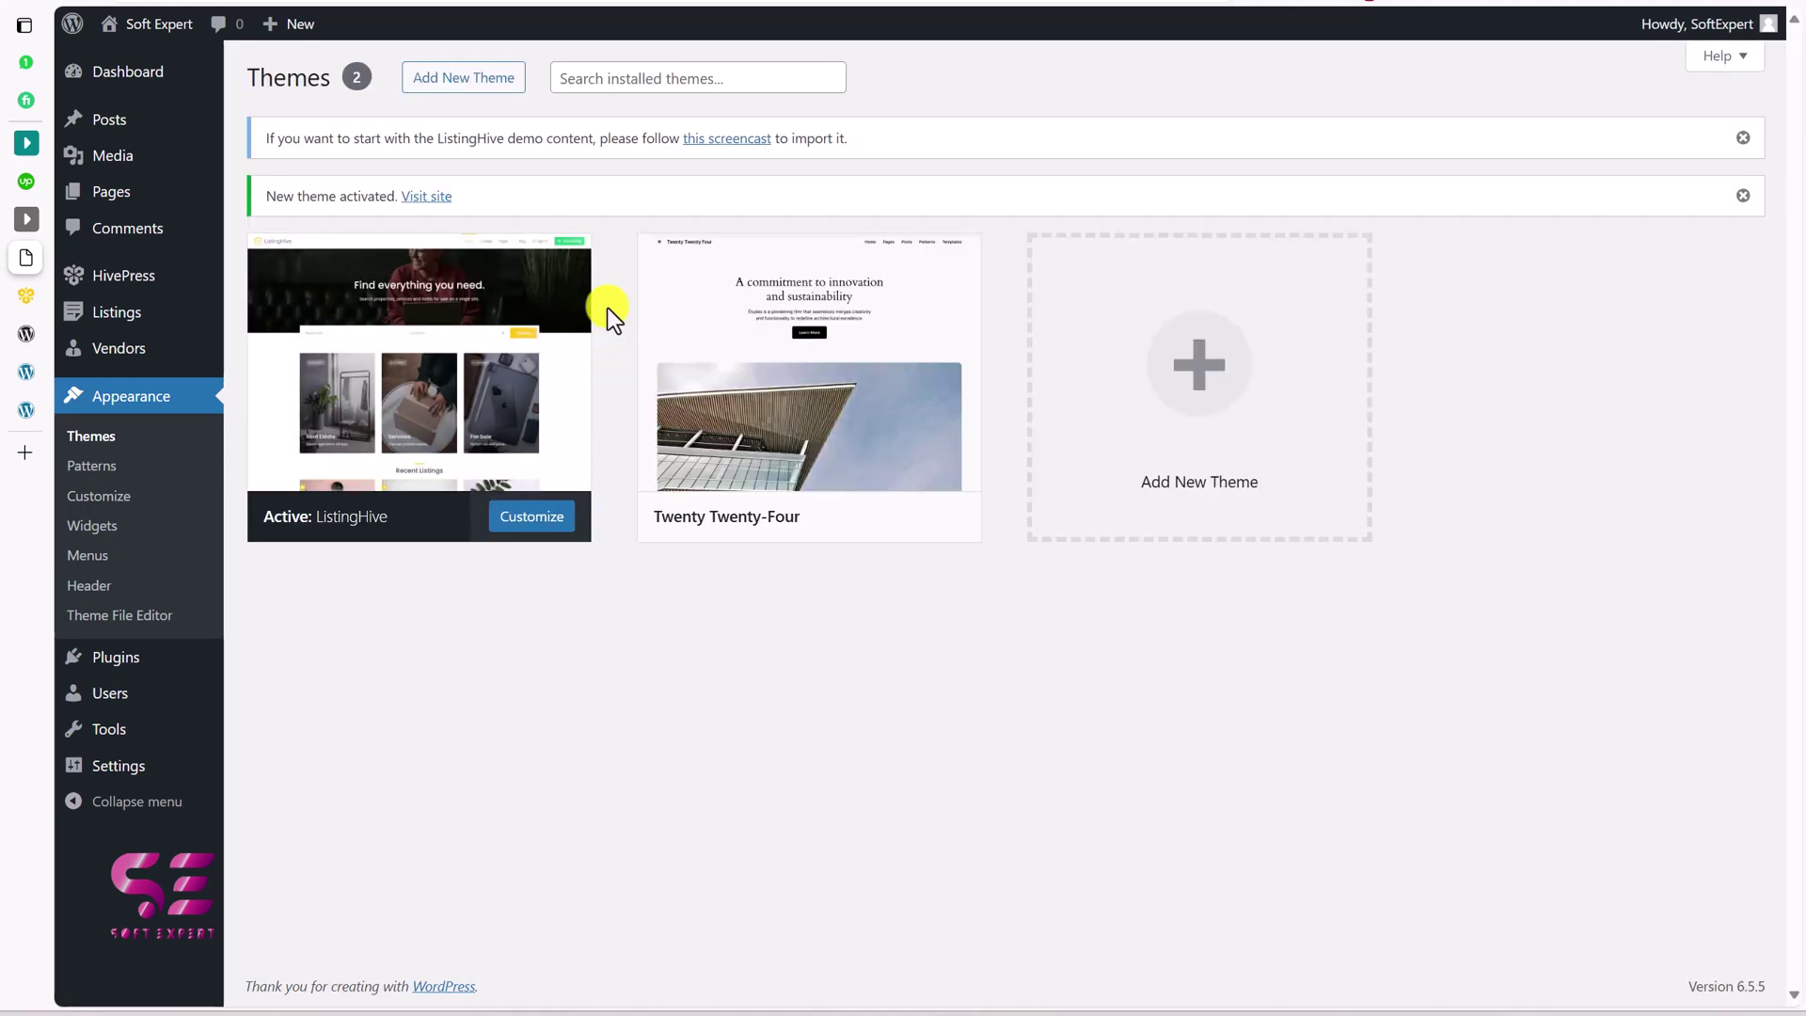
{"action": "left_click", "coordinate": [148, 28]}
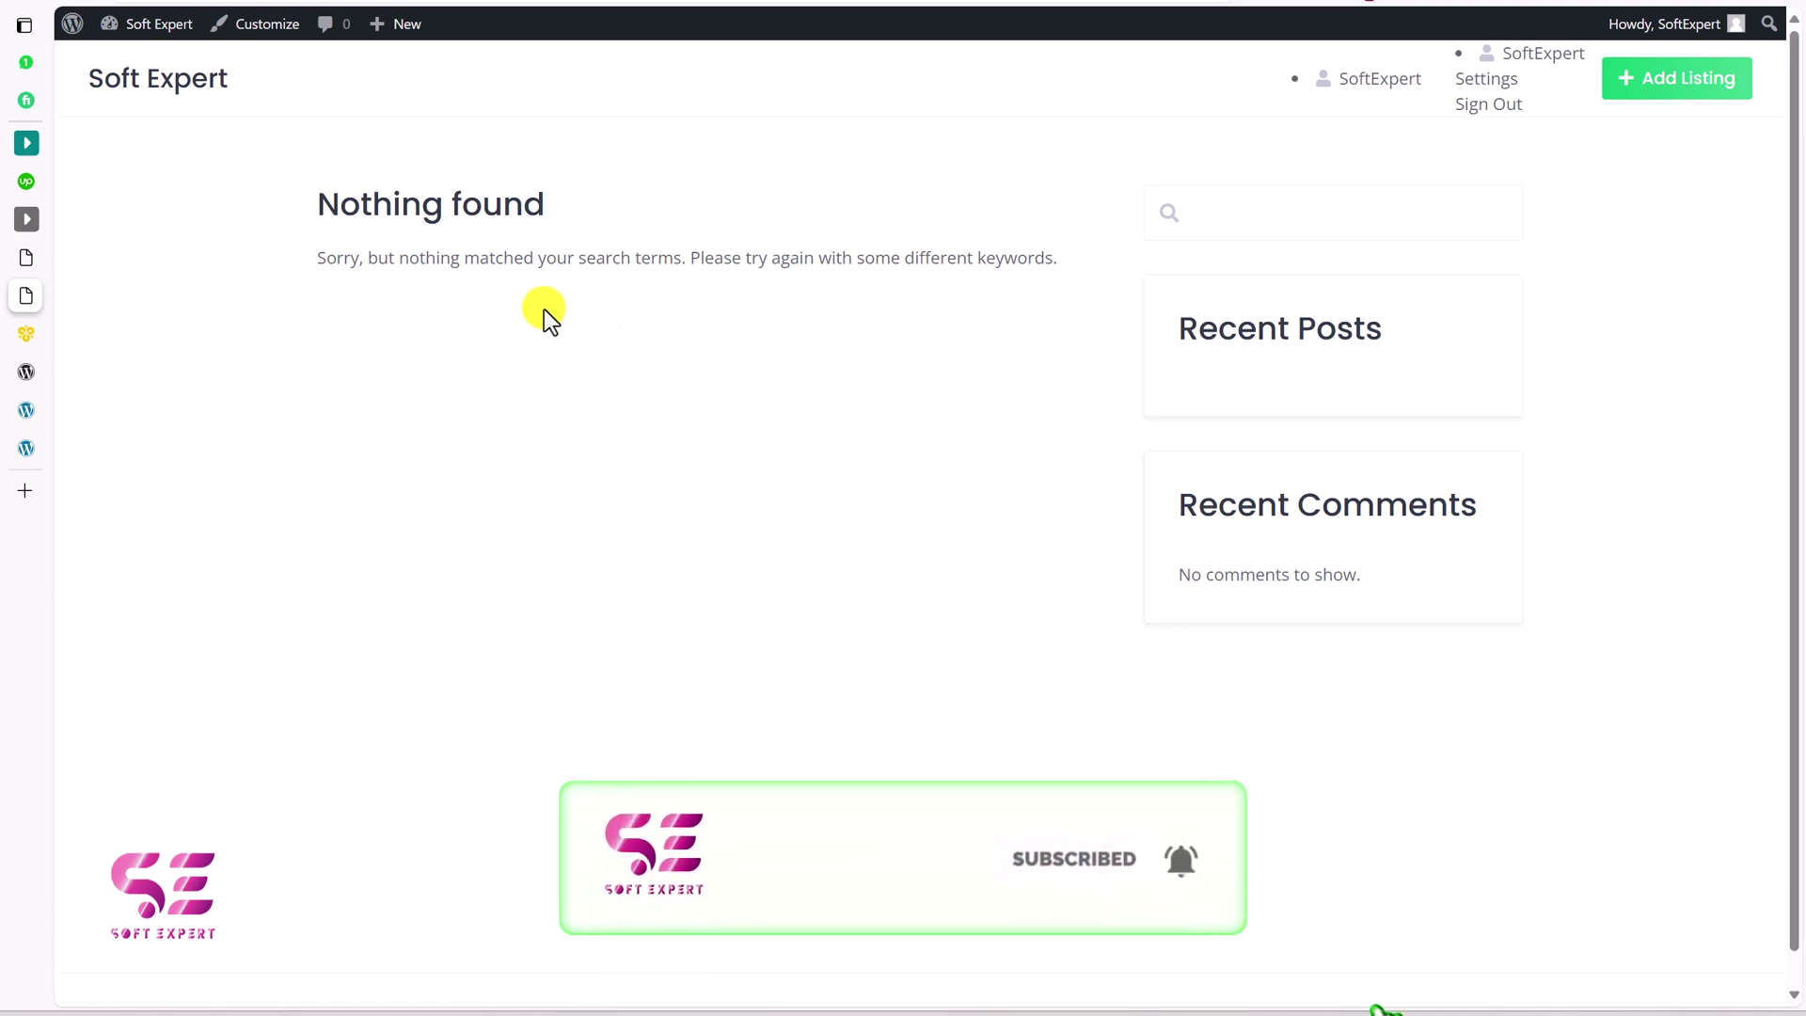
{"action": "left_click", "coordinate": [26, 267]}
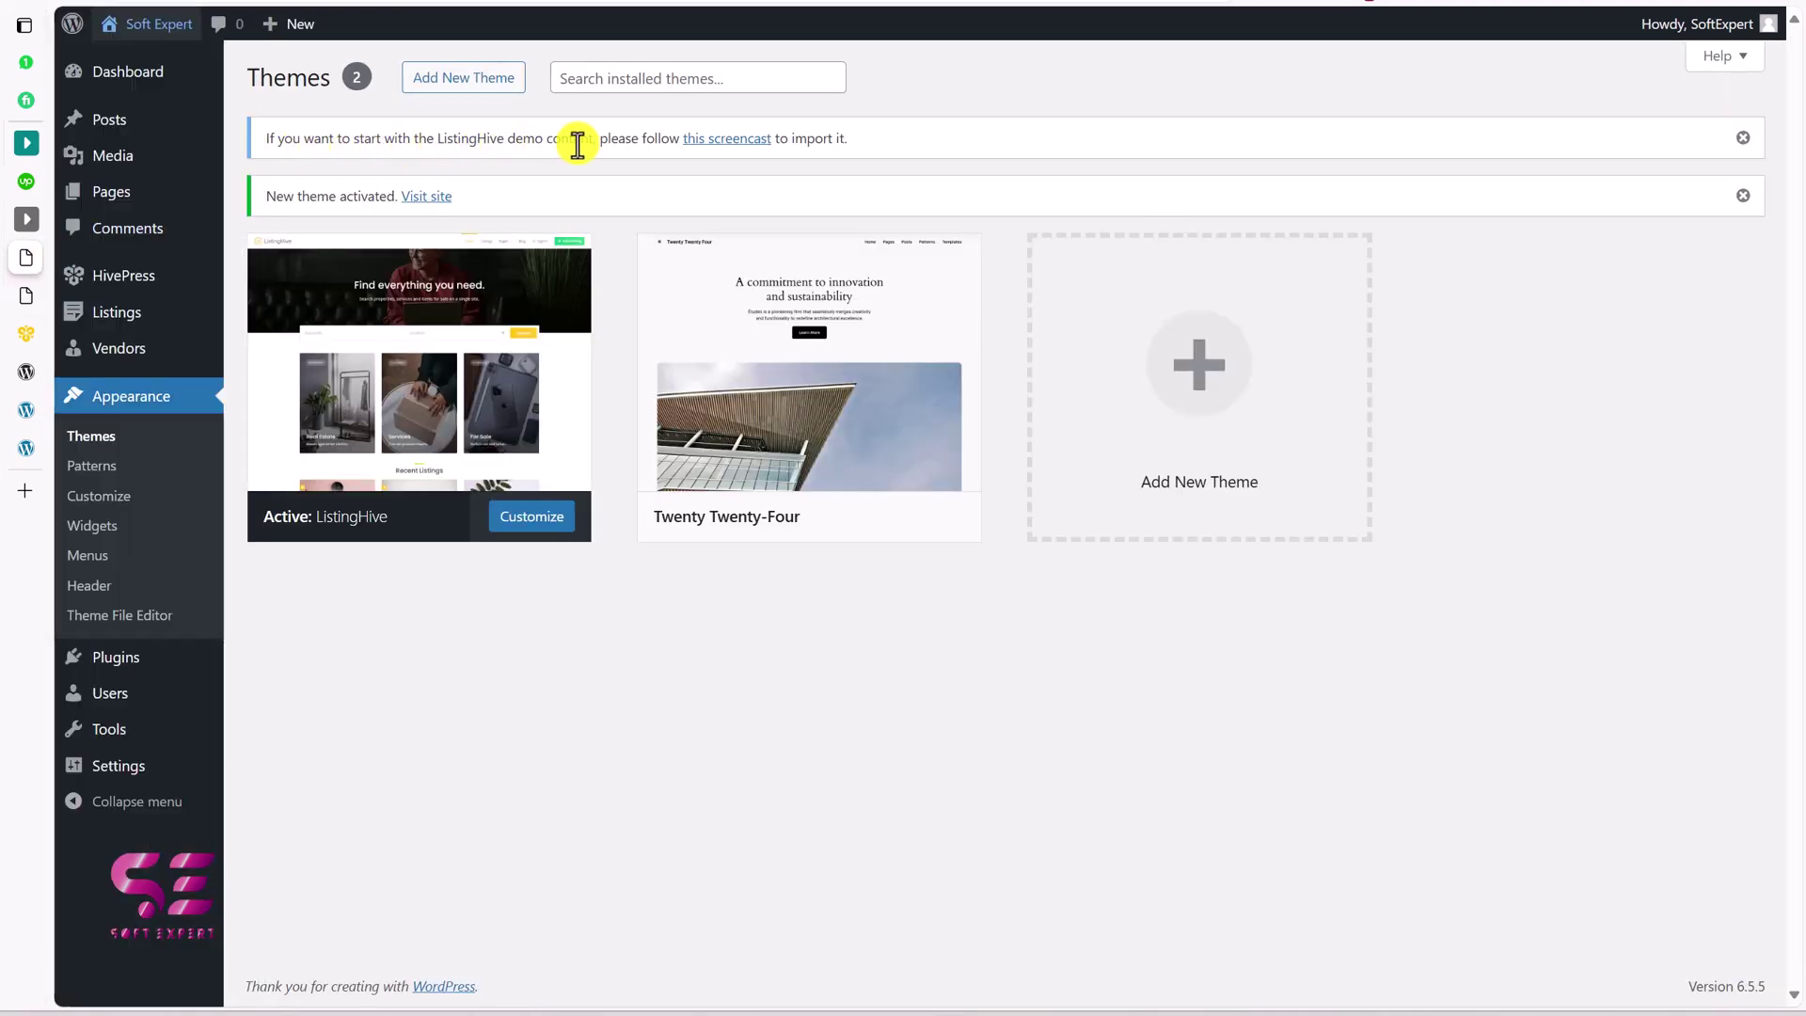
Download the ListingHive demo content files from the import guide and copy the demo folder from demo.zip to the Desktop
{"action": "left_click", "coordinate": [714, 143]}
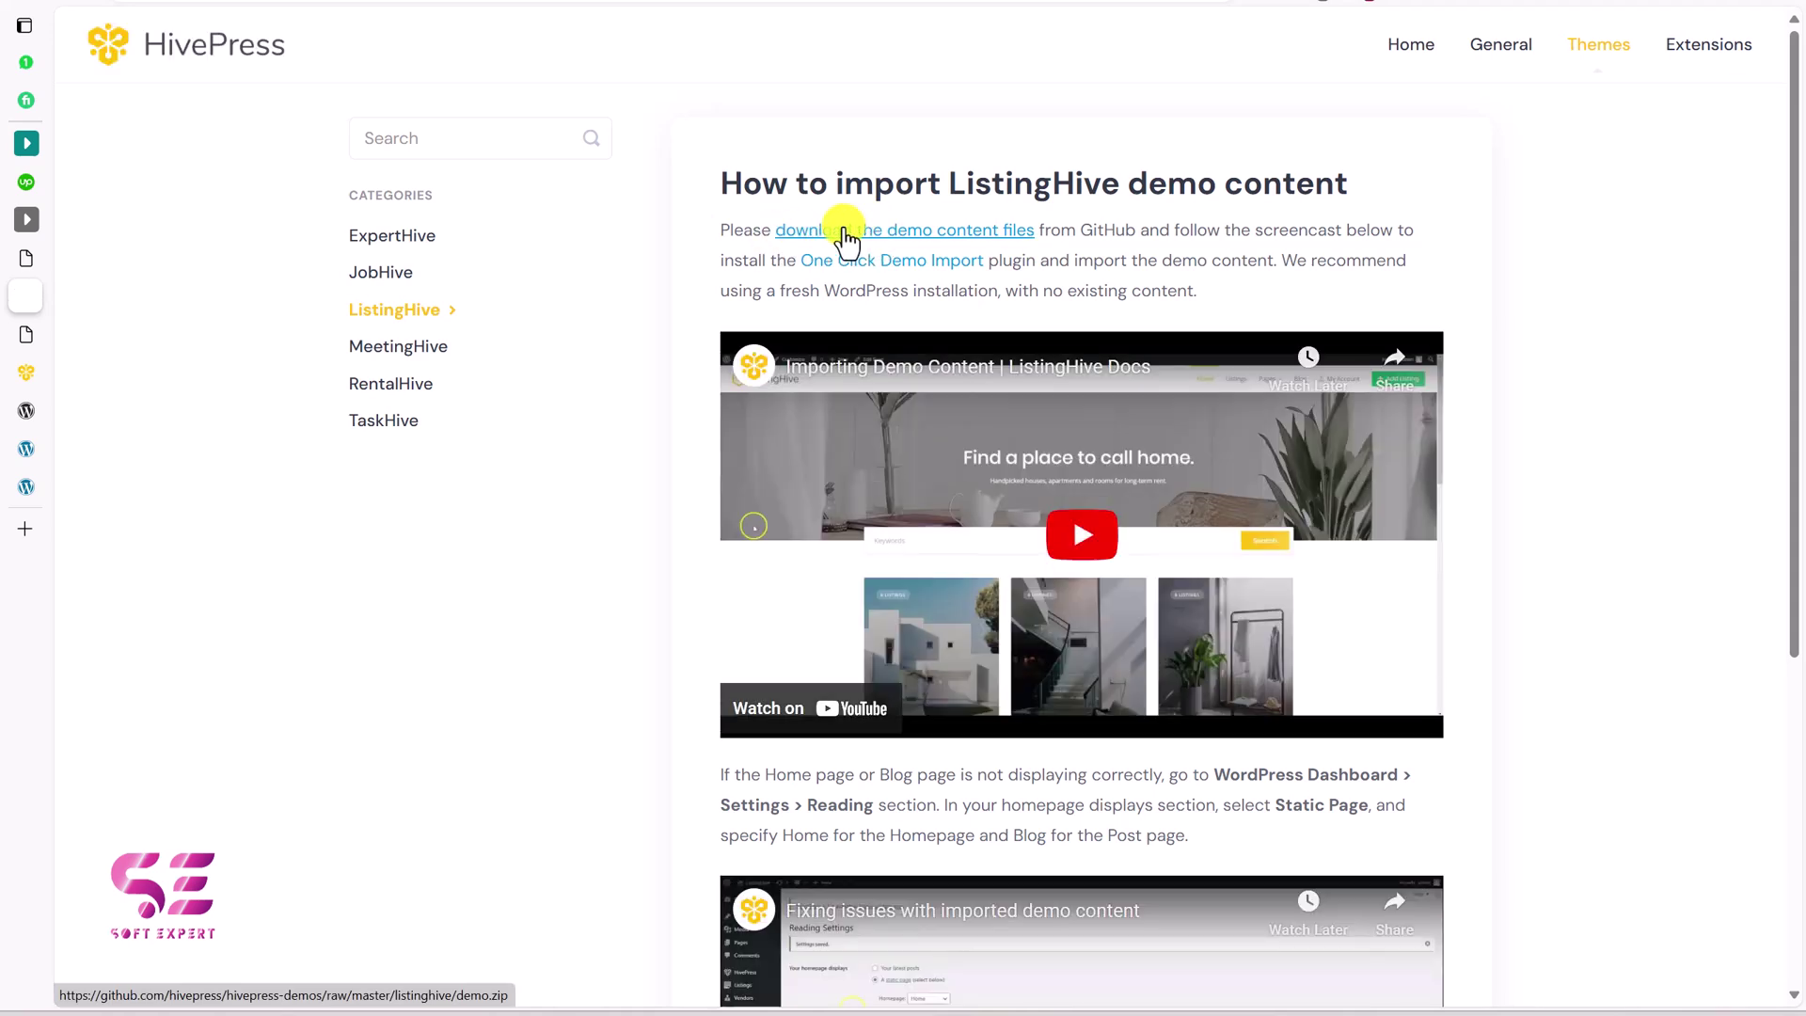
{"action": "left_click", "coordinate": [953, 234]}
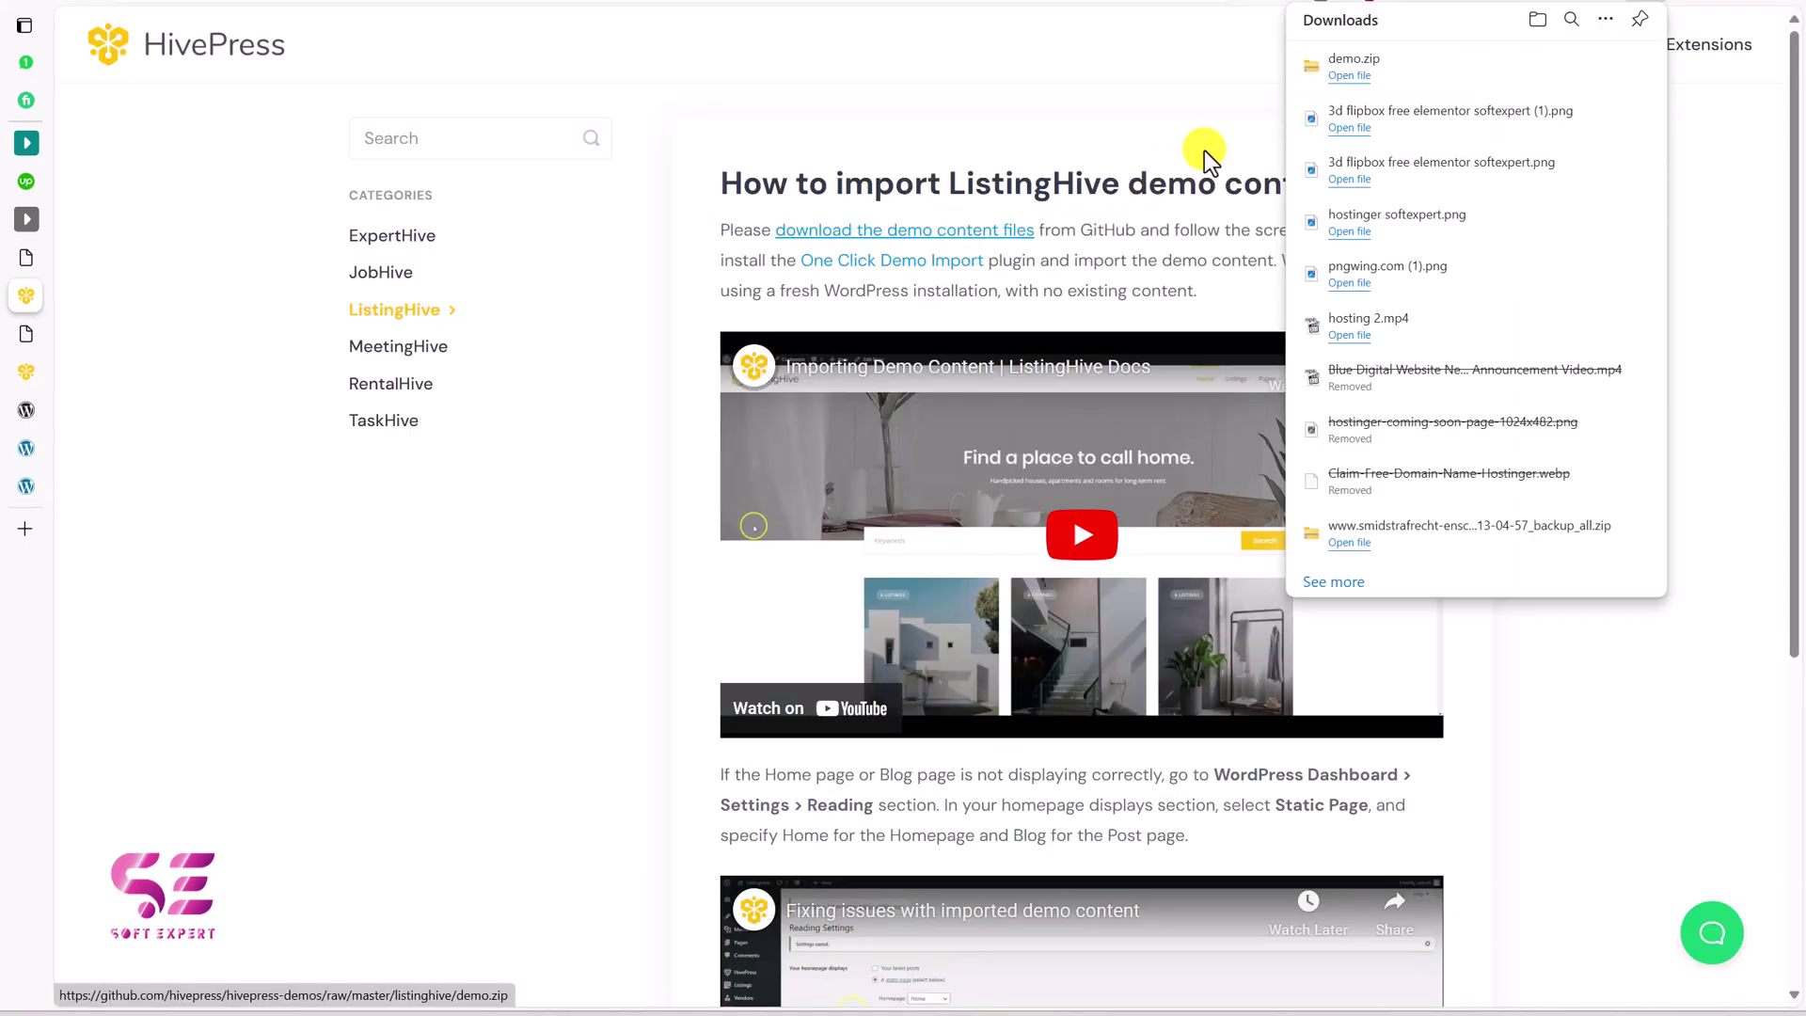
{"action": "left_click", "coordinate": [1376, 77]}
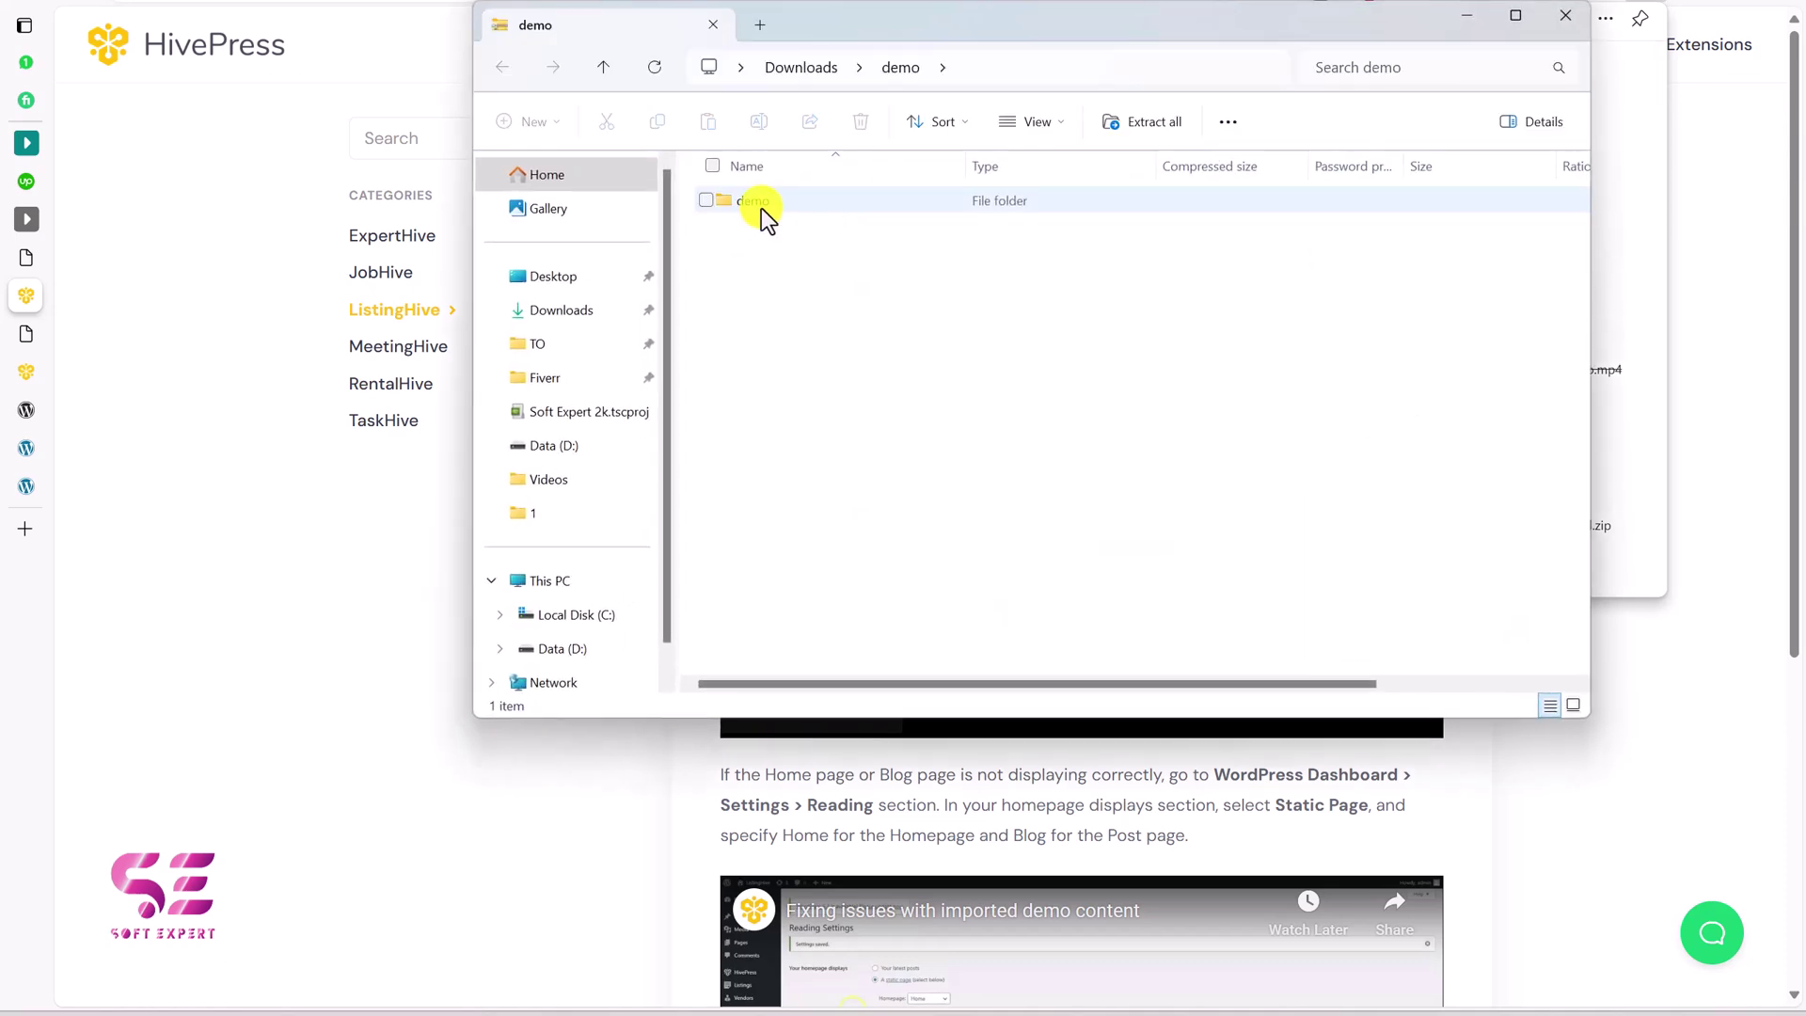
{"action": "left_click_drag", "start_coordinate": [737, 201], "coordinate": [552, 282]}
{"action": "left_click", "coordinate": [553, 278]}
{"action": "double_click", "coordinate": [748, 241]}
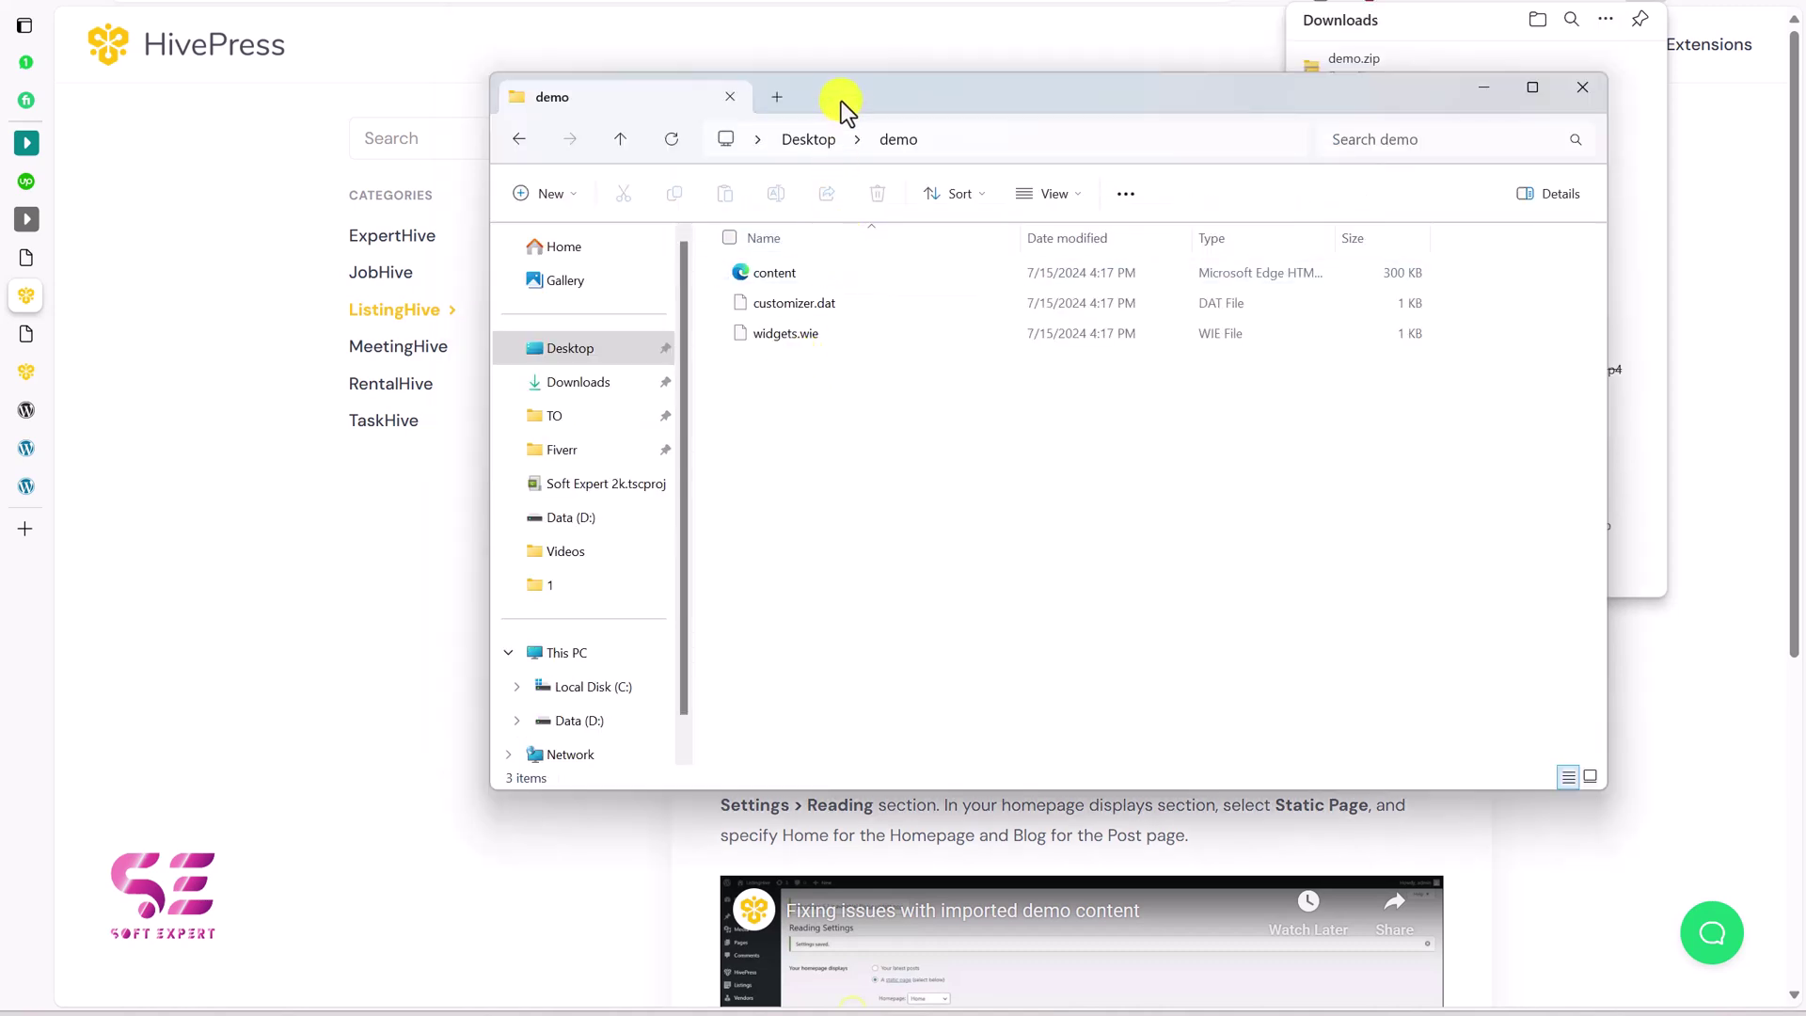
{"action": "left_click_drag", "start_coordinate": [840, 100], "coordinate": [856, 414]}
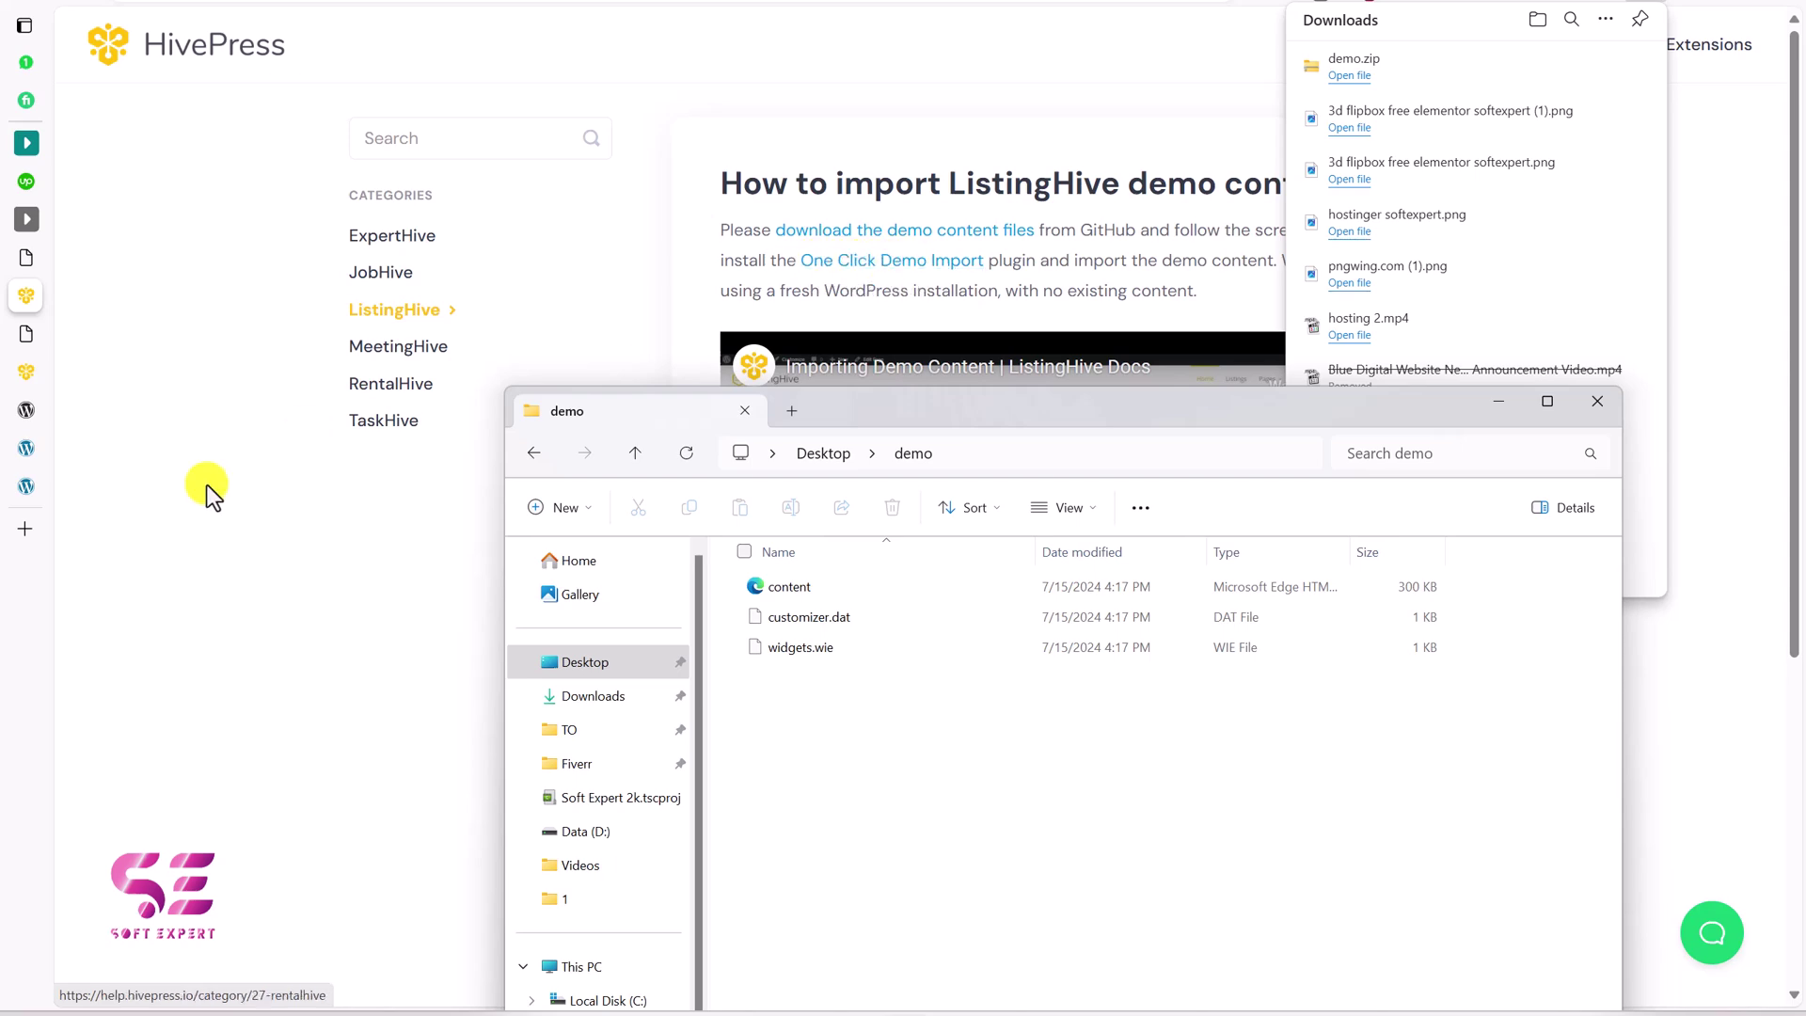
Return to the WordPress dashboard, search for "one click demo import", and install and activate the One Click Demo Import plugin
{"action": "left_click", "coordinate": [32, 268]}
{"action": "mouse_move", "coordinate": [105, 663]}
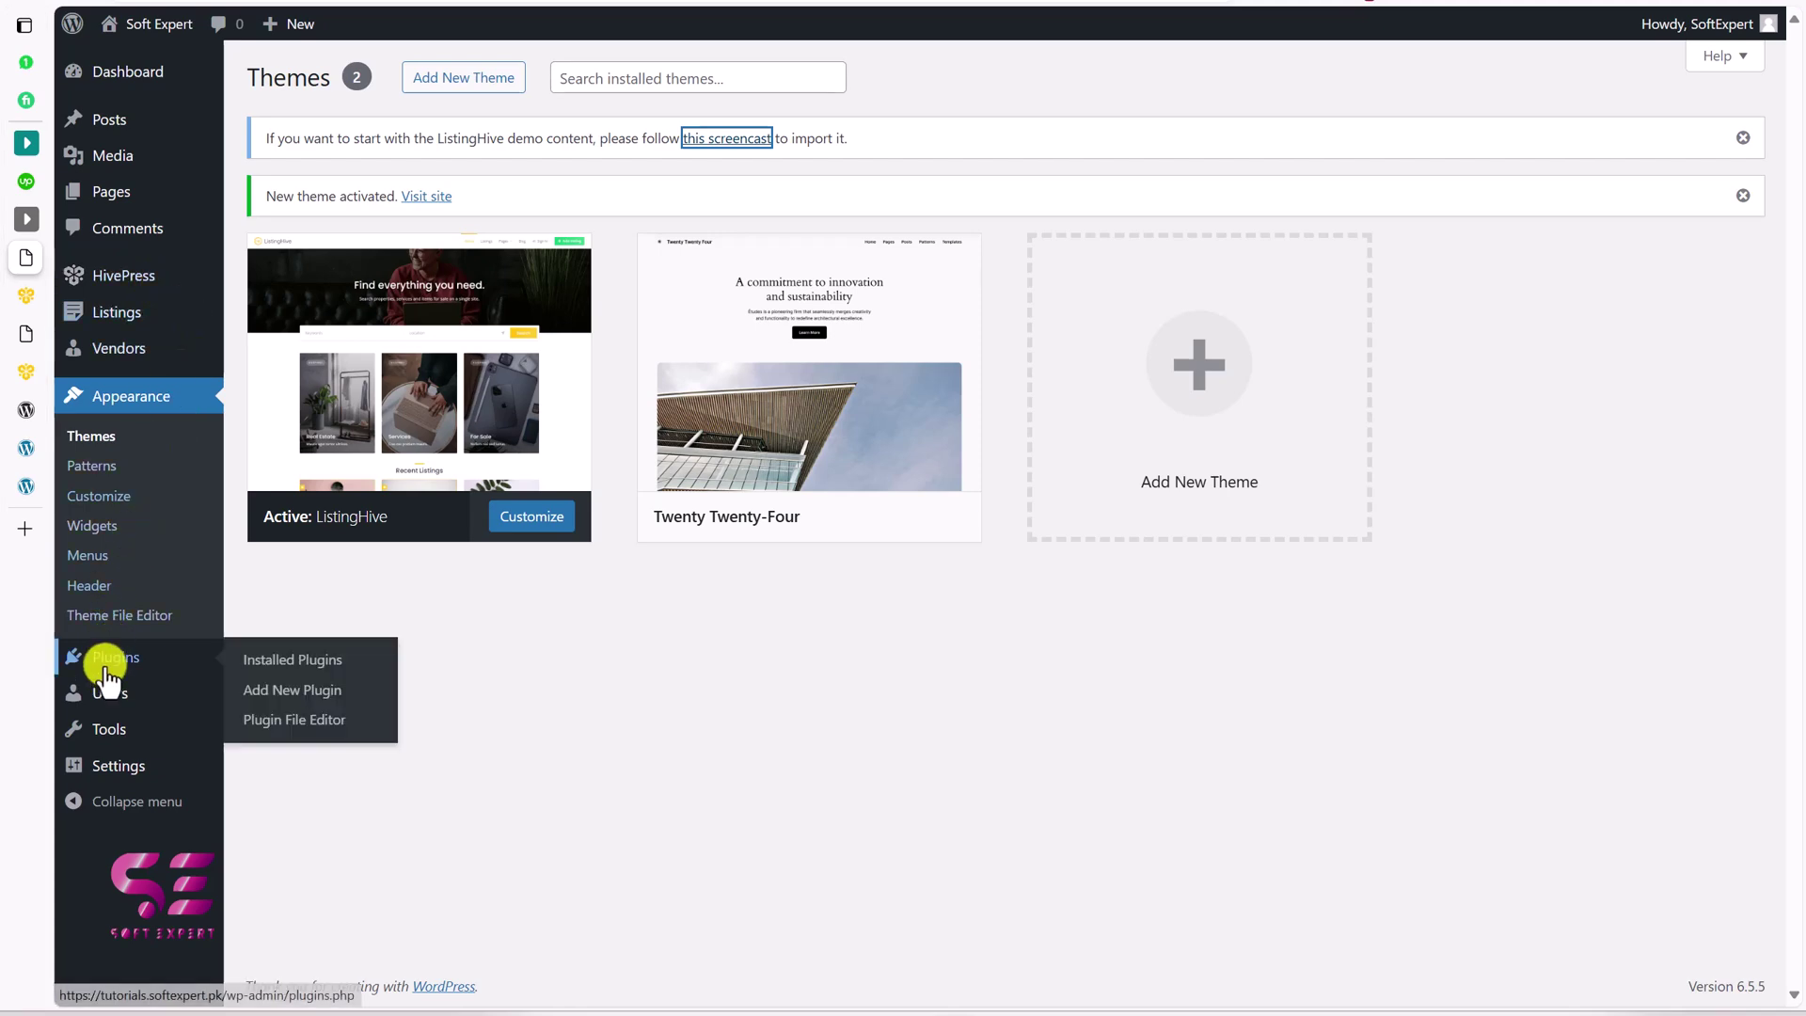
{"action": "left_click", "coordinate": [269, 687]}
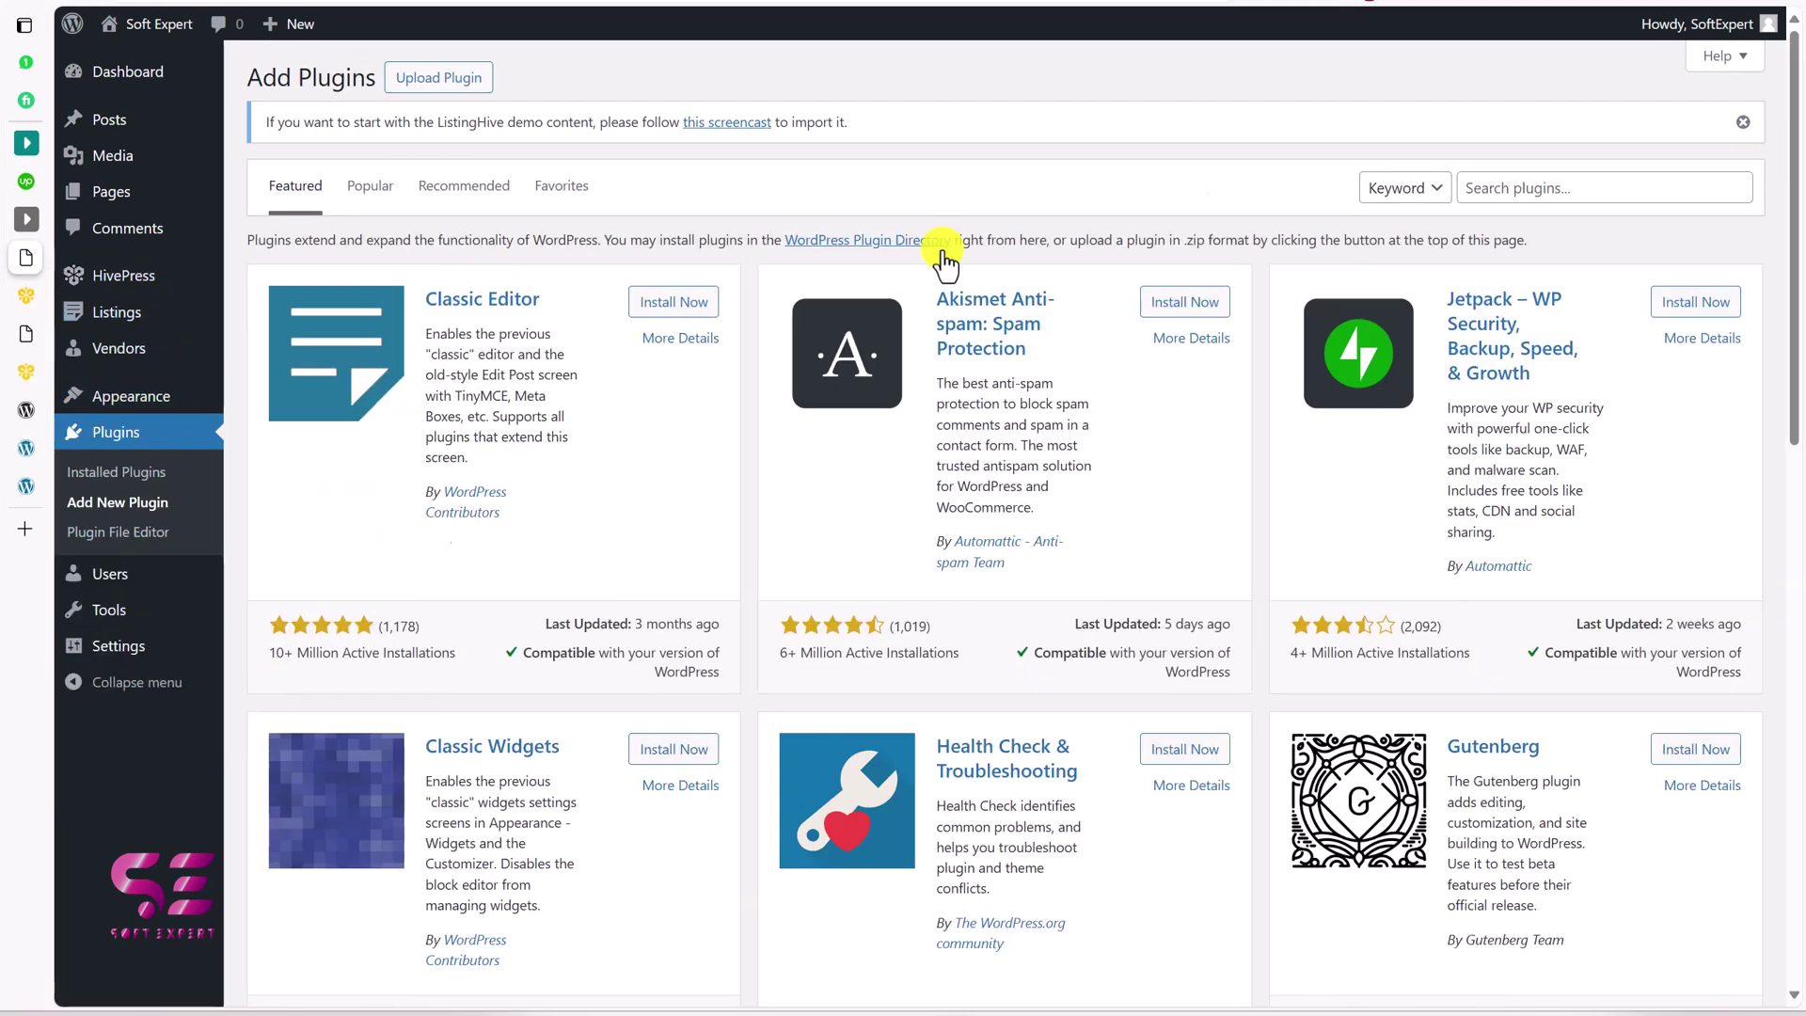
{"action": "left_click", "coordinate": [1486, 179]}
{"action": "type", "text": "c"}
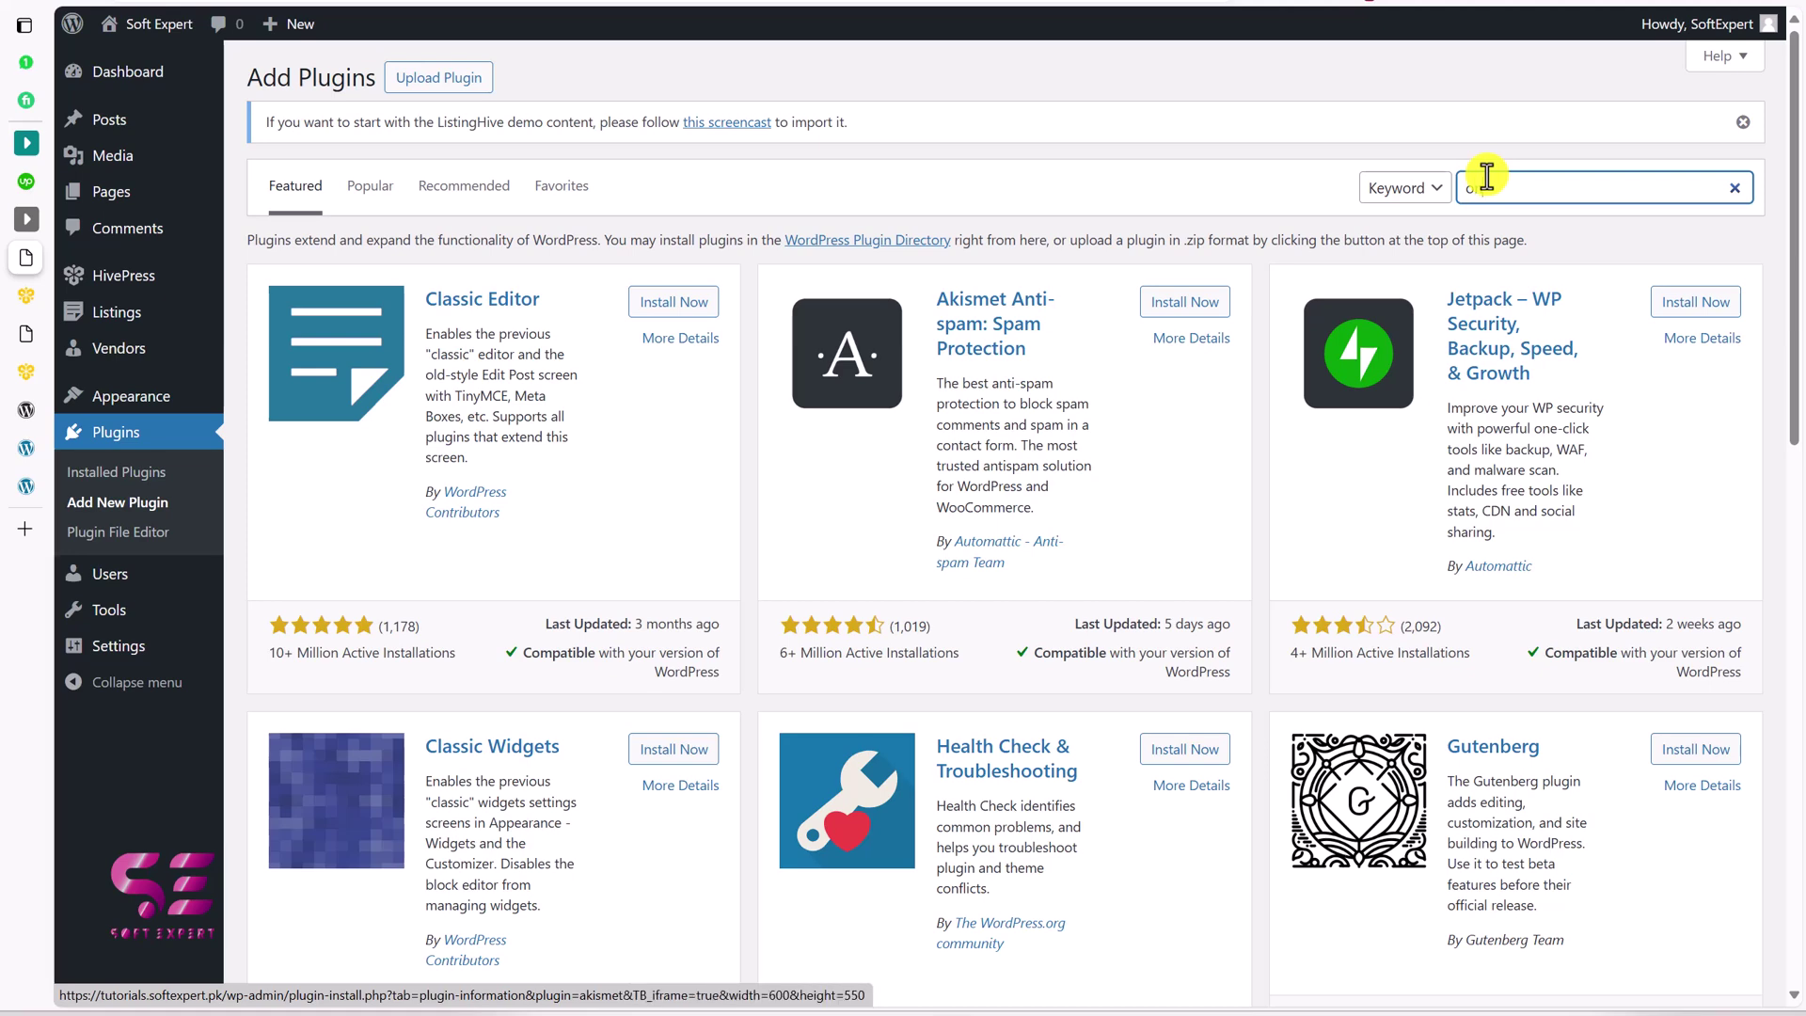
{"action": "type", "text": "neclick demo import"}
{"action": "key", "text": "Home"}
{"action": "key", "text": "Right"}
{"action": "key", "text": "Right"}
{"action": "key", "text": "Right"}
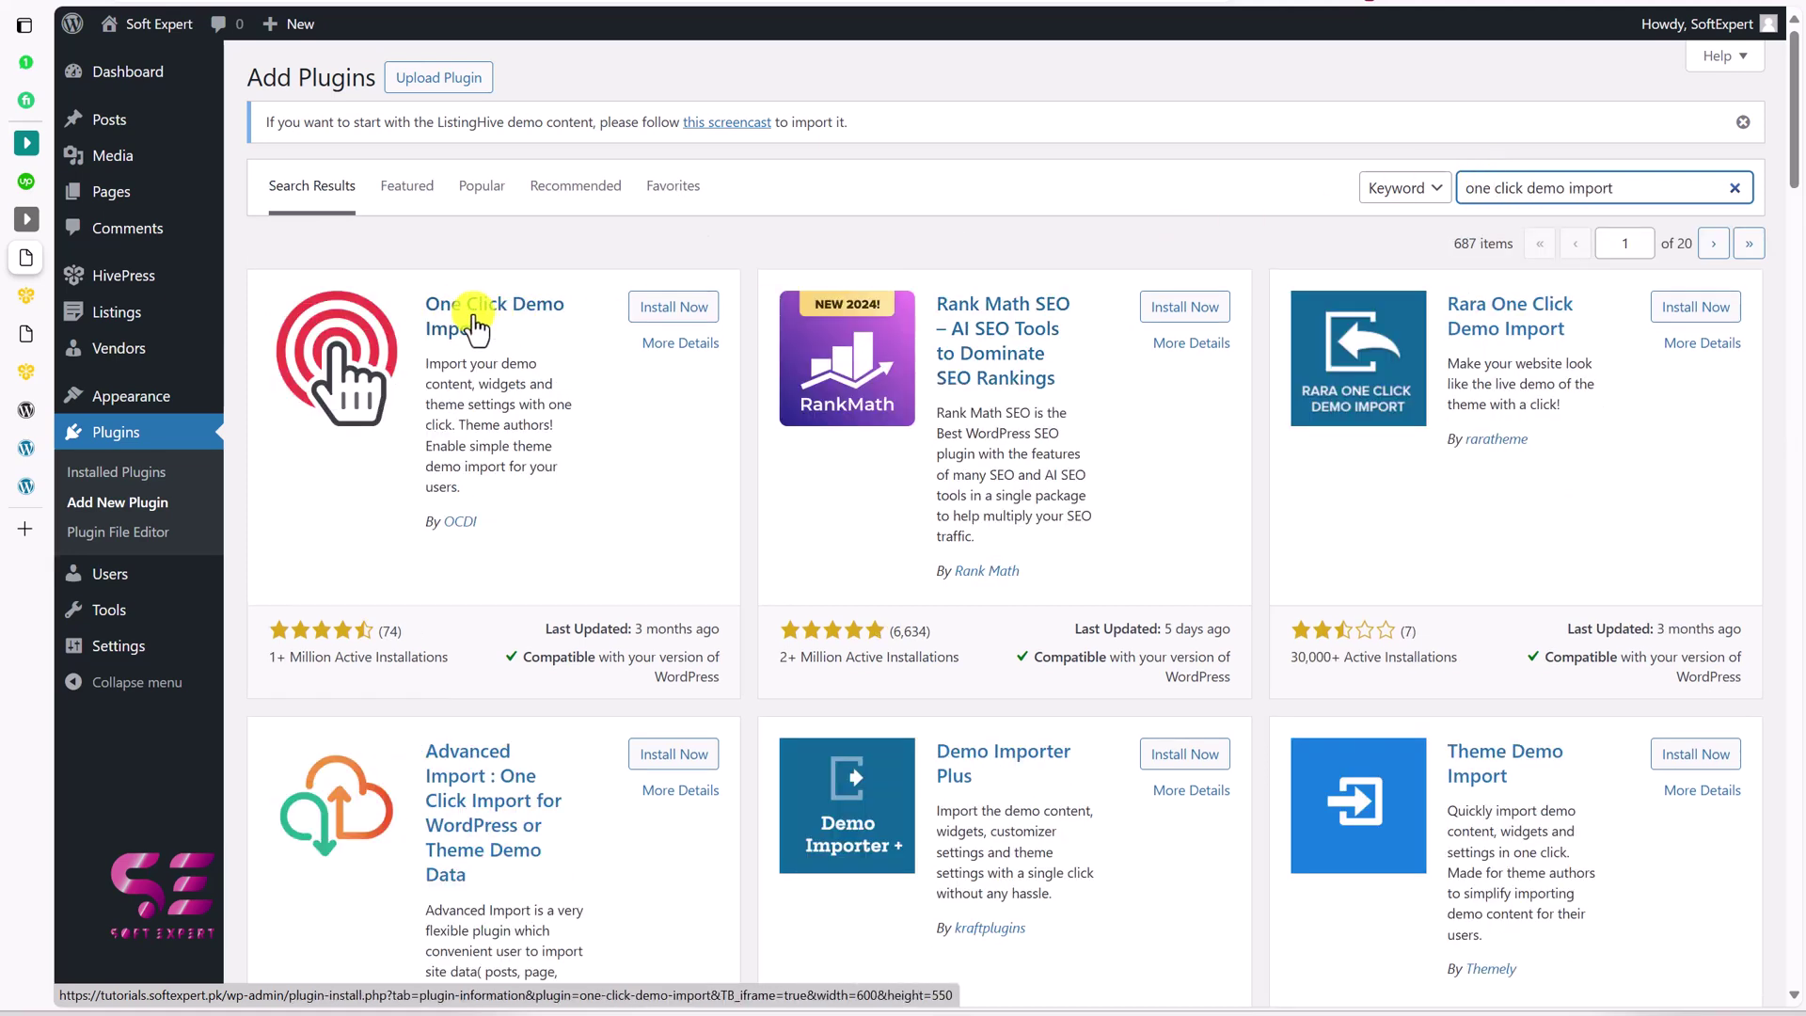
{"action": "left_click", "coordinate": [671, 310]}
{"action": "left_click", "coordinate": [669, 309]}
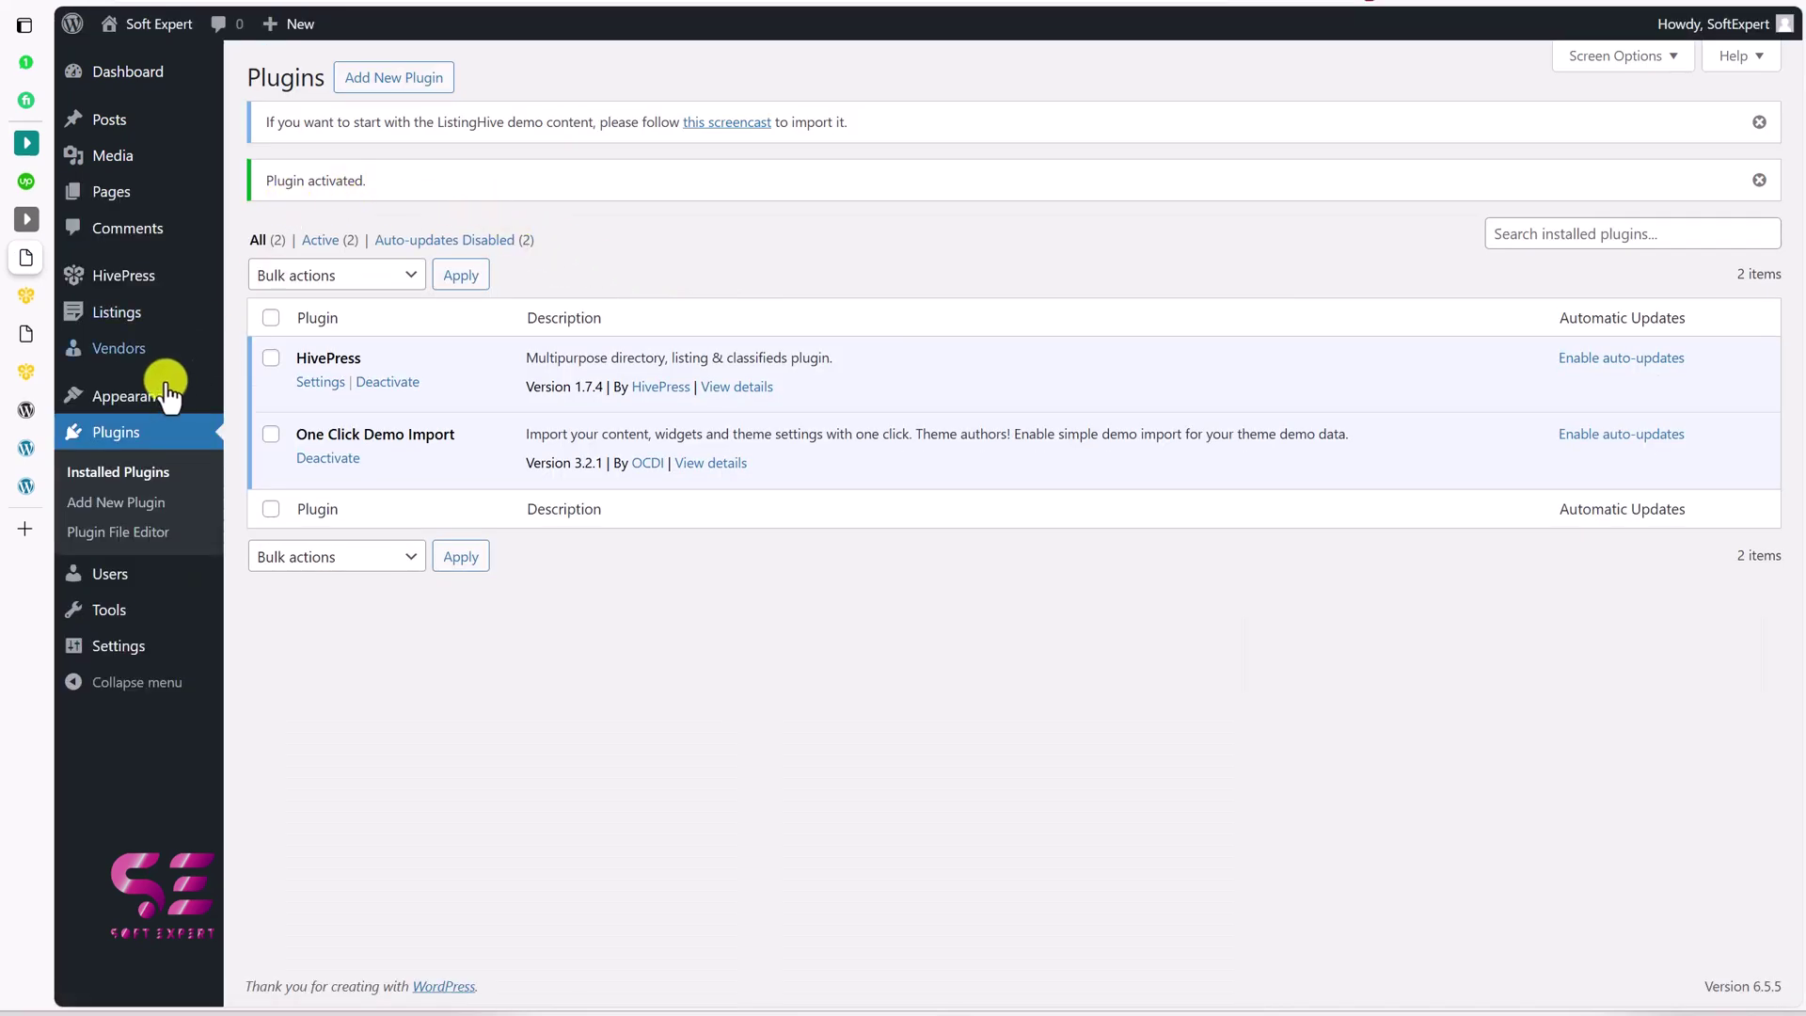
Open the demo data import page and choose content.xml from the Desktop demo folder as the content file
{"action": "mouse_move", "coordinate": [153, 394]}
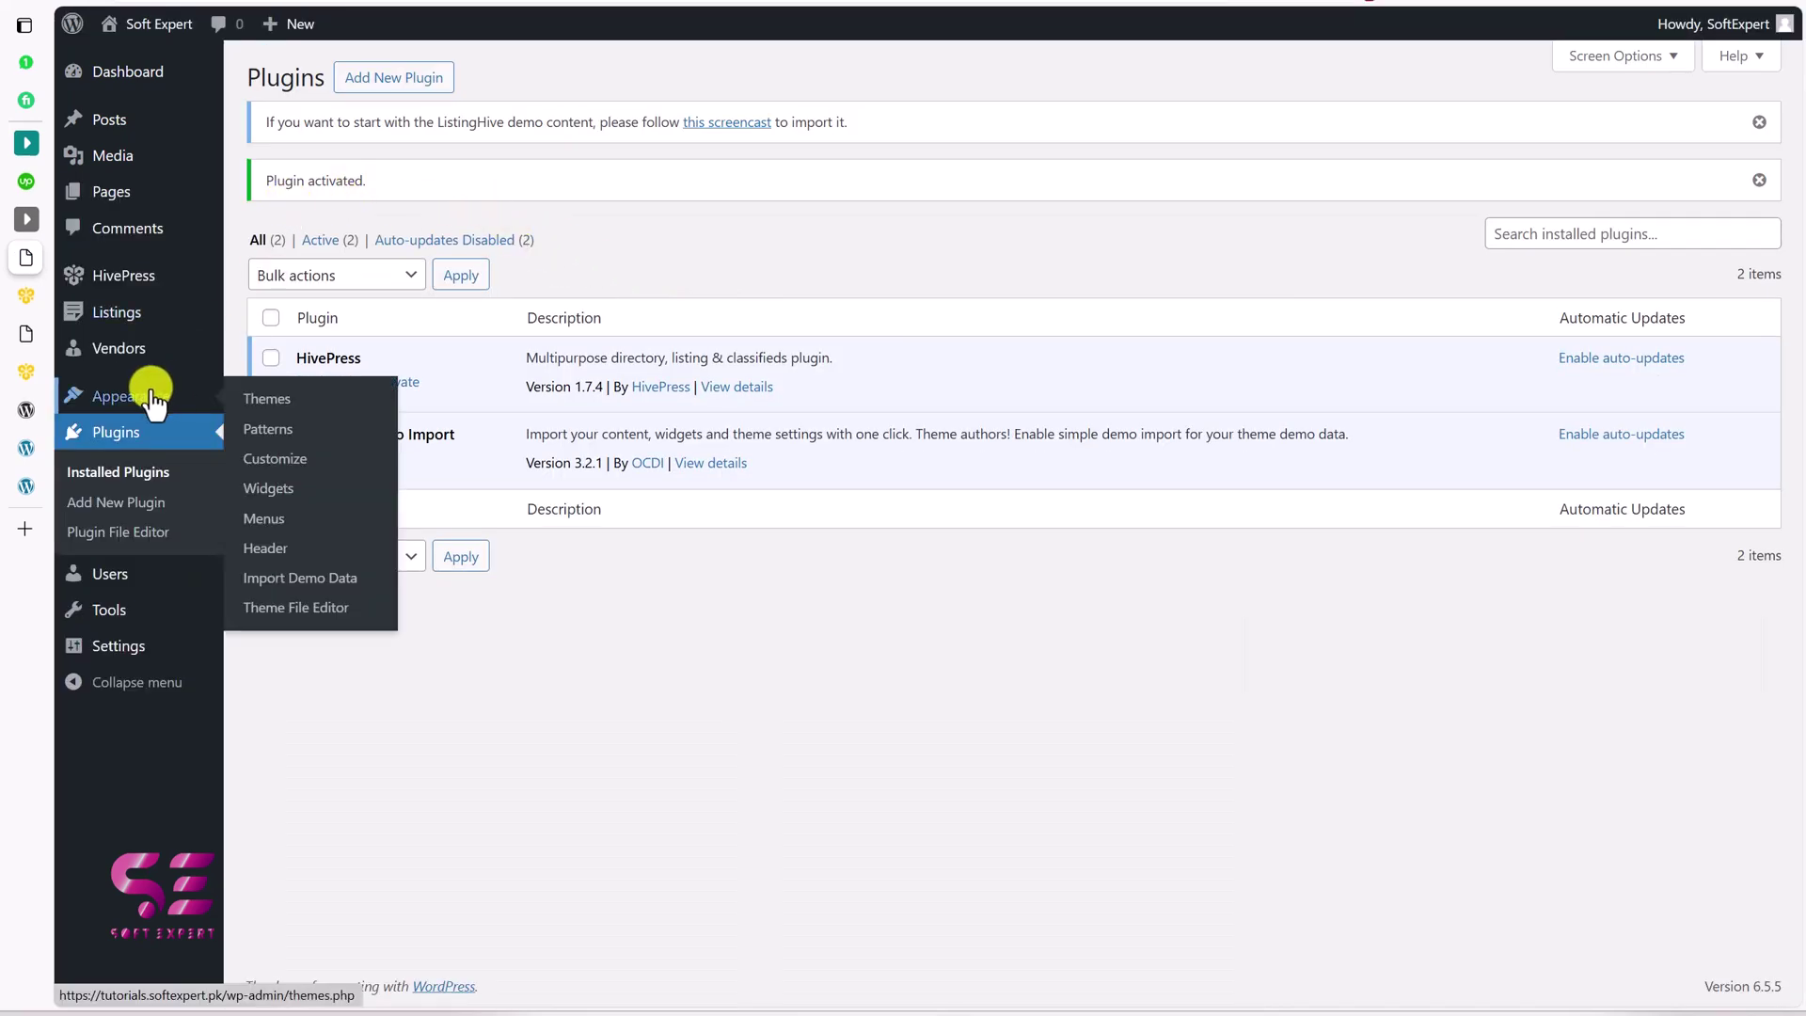
{"action": "left_click", "coordinate": [323, 580]}
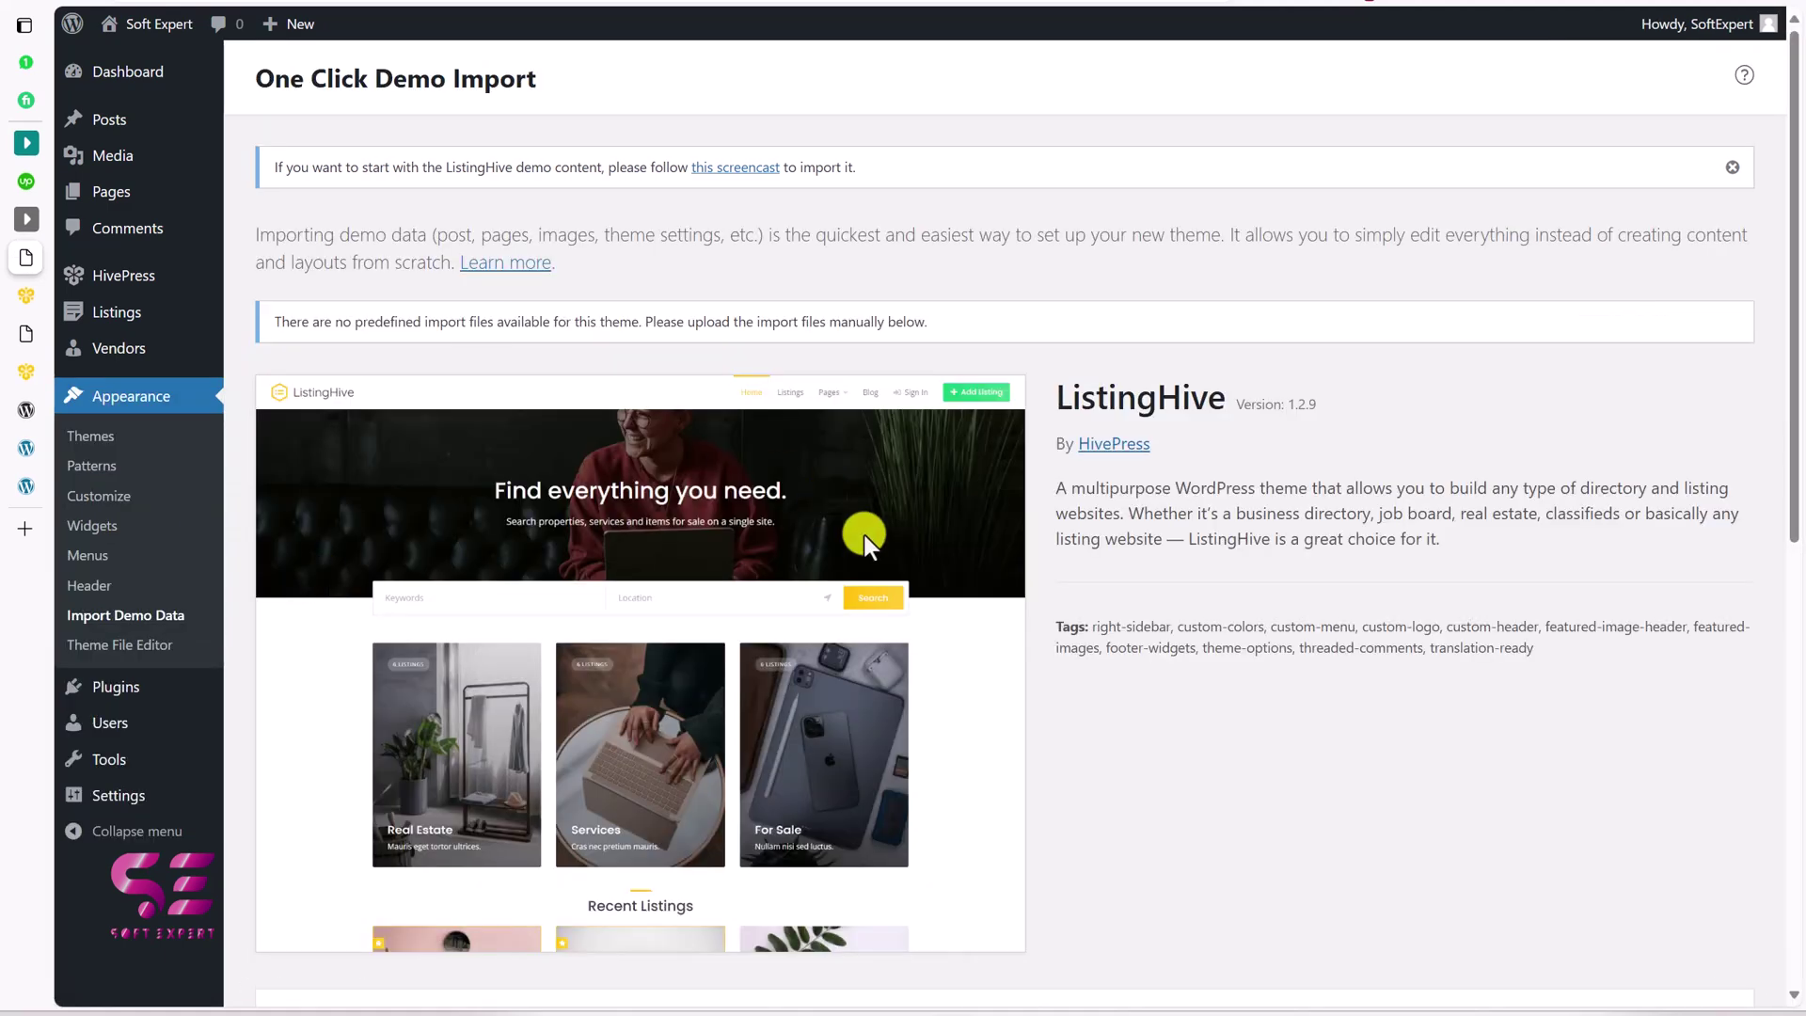
{"action": "scroll", "coordinate": [910, 589], "scroll_direction": "down", "scroll_amount": 6}
{"action": "scroll", "coordinate": [910, 589], "scroll_direction": "down", "scroll_amount": 2}
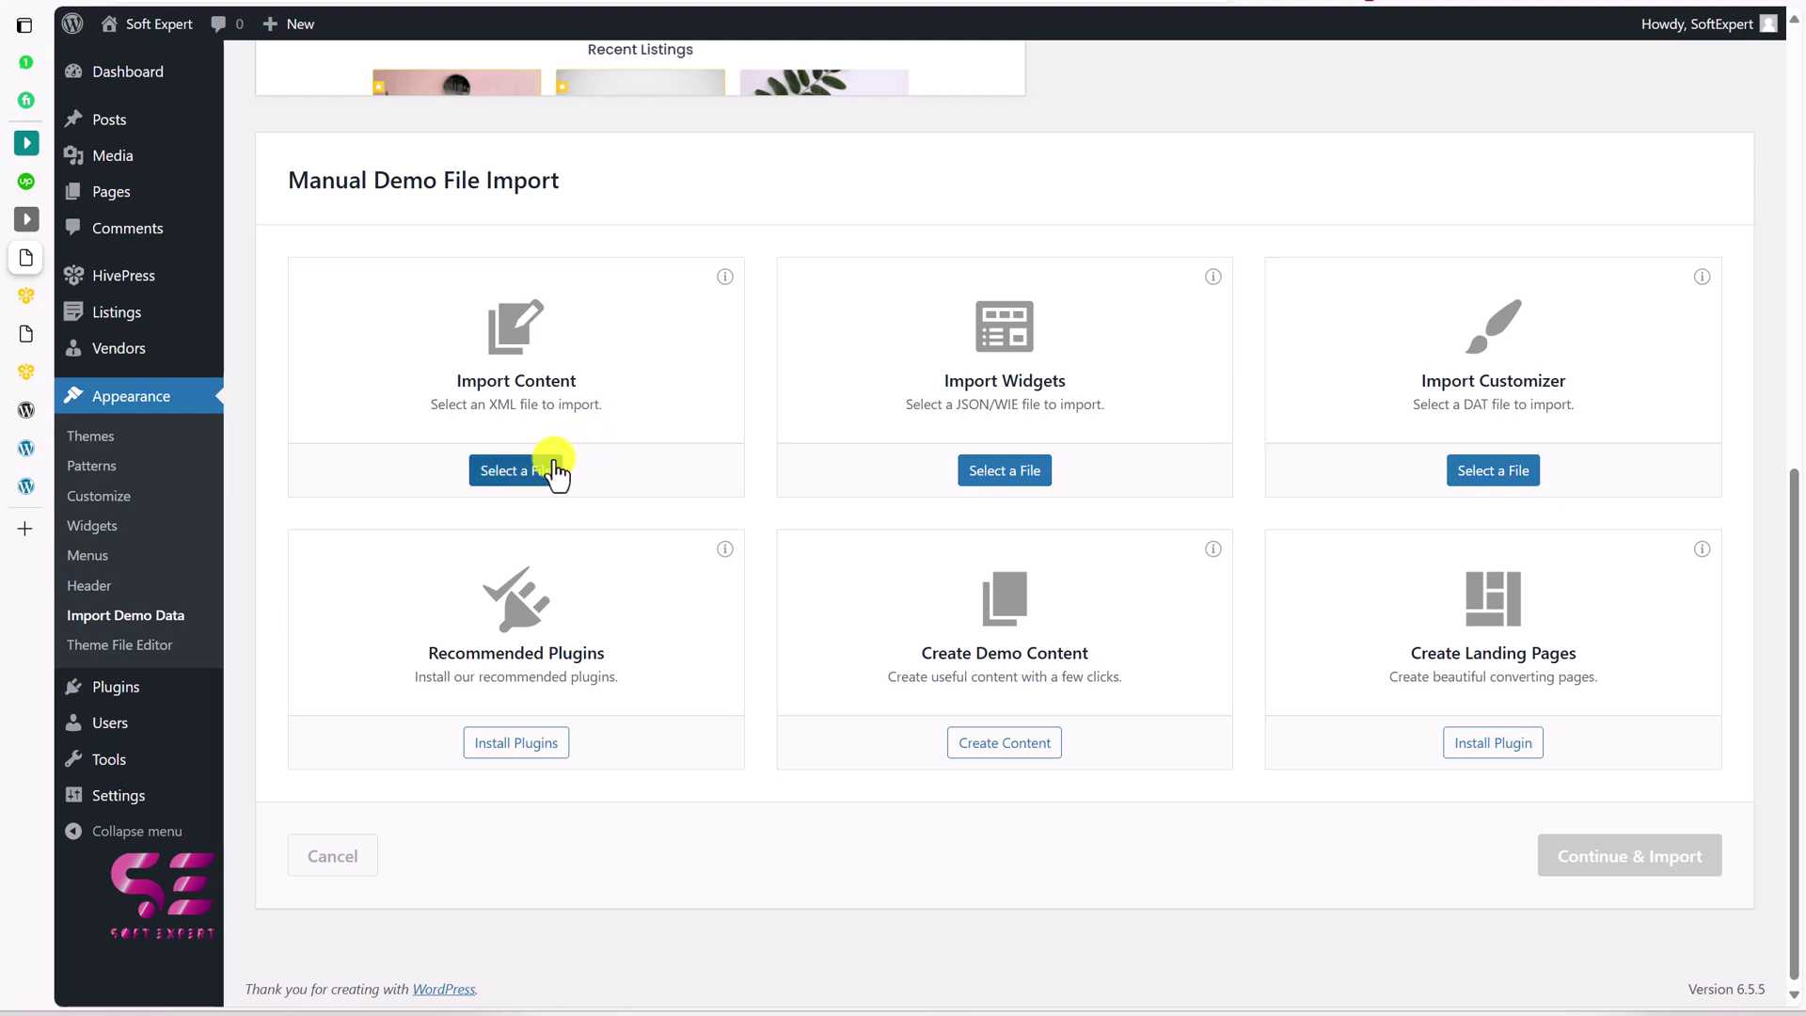
{"action": "left_click", "coordinate": [511, 475]}
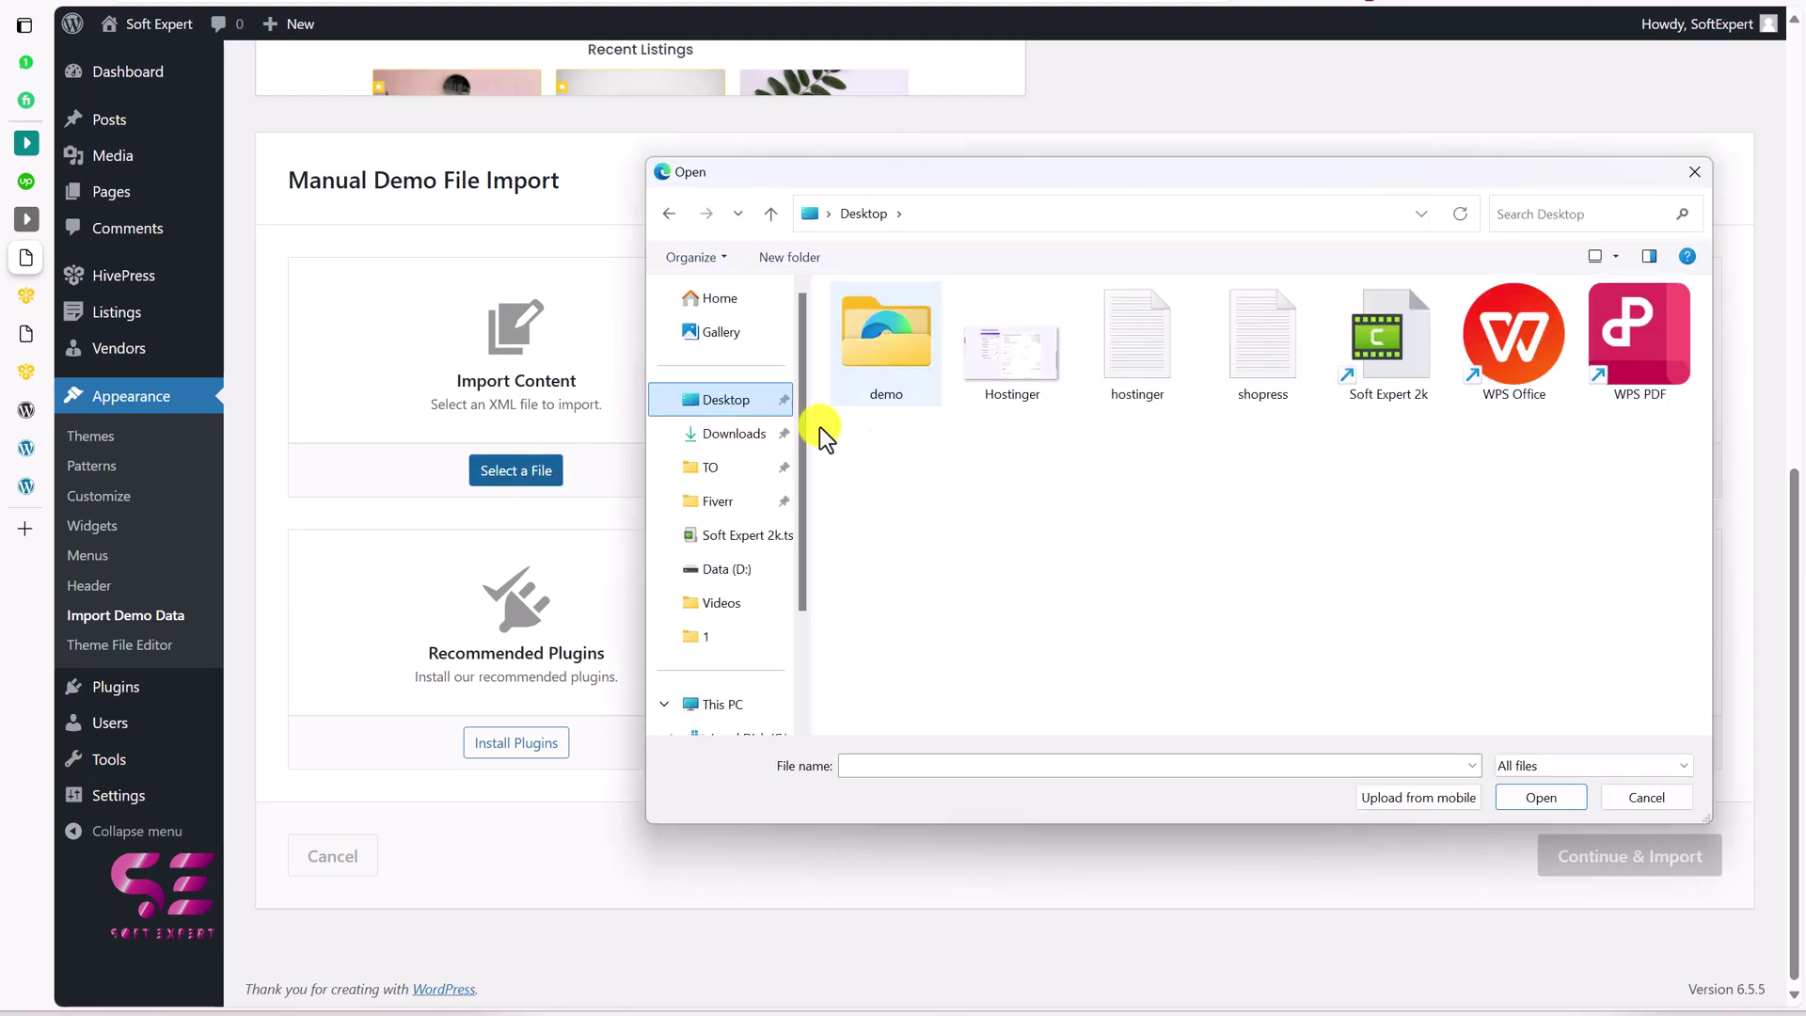
{"action": "double_click", "coordinate": [877, 352]}
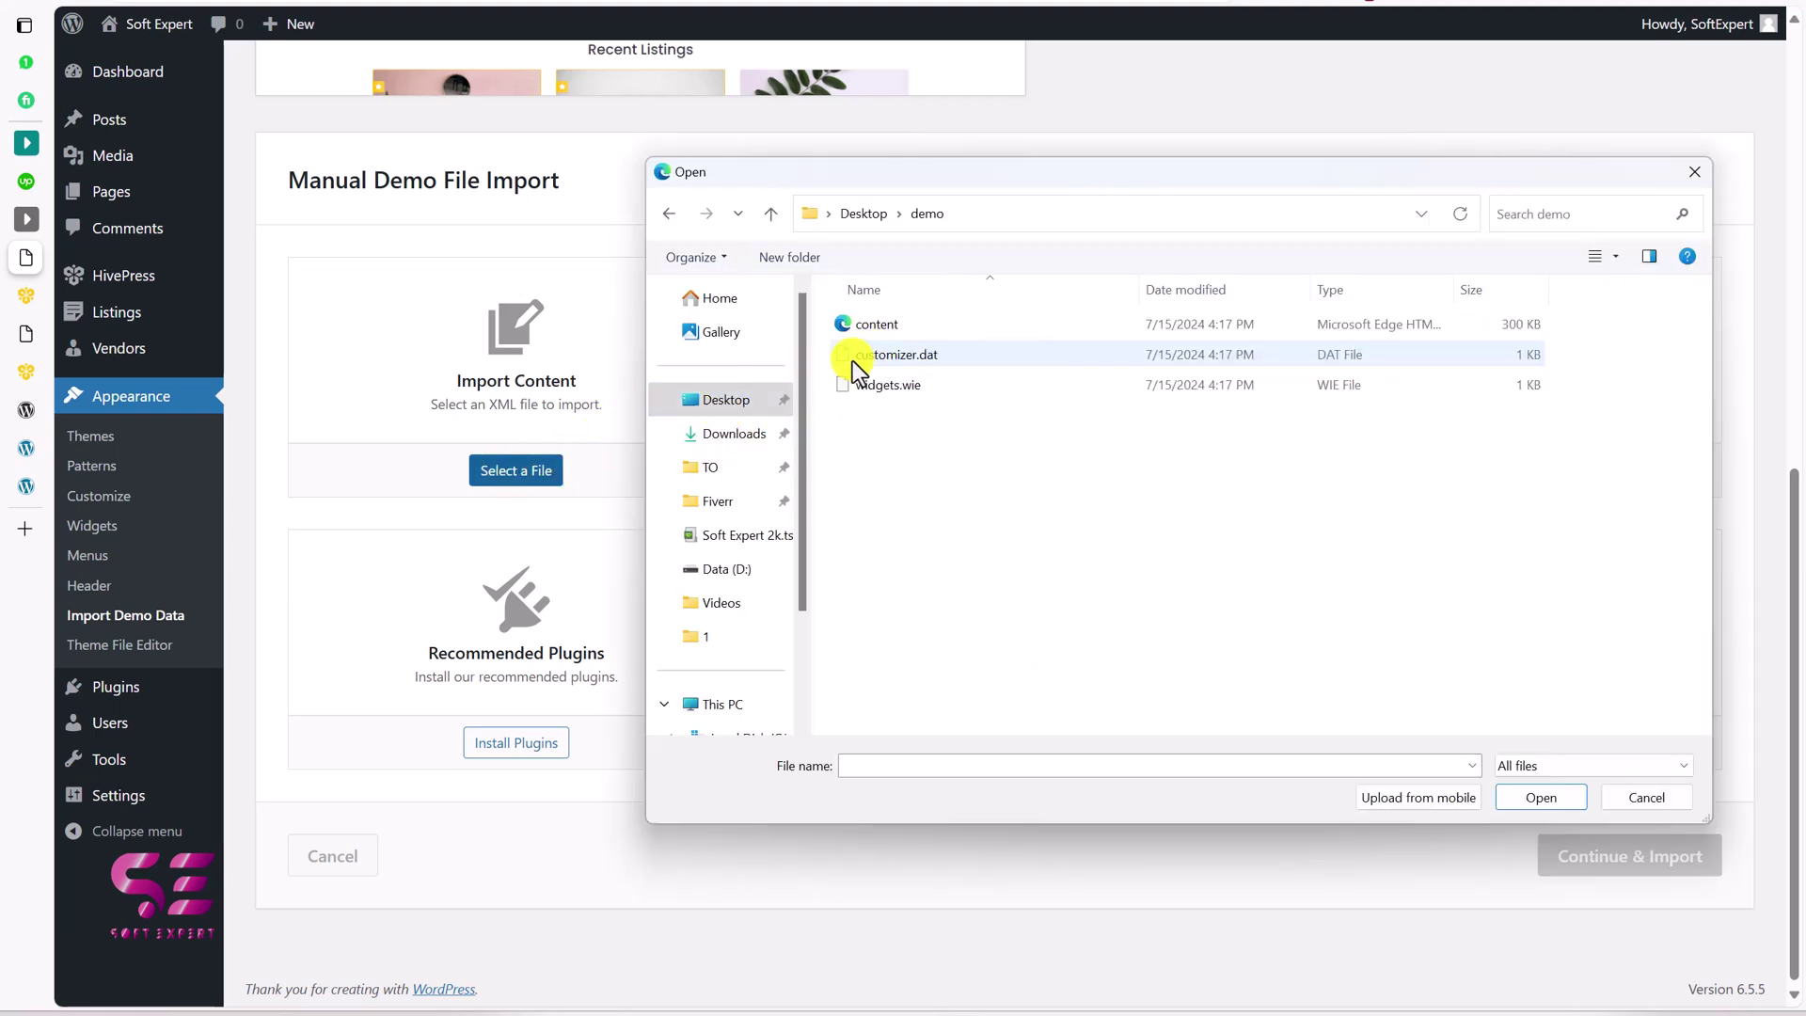
{"action": "left_click", "coordinate": [865, 335]}
{"action": "left_click", "coordinate": [1541, 797]}
Choose widgets.wie as the widgets file and customizer.dat as the customizer file, and run the demo import
{"action": "left_click", "coordinate": [991, 478]}
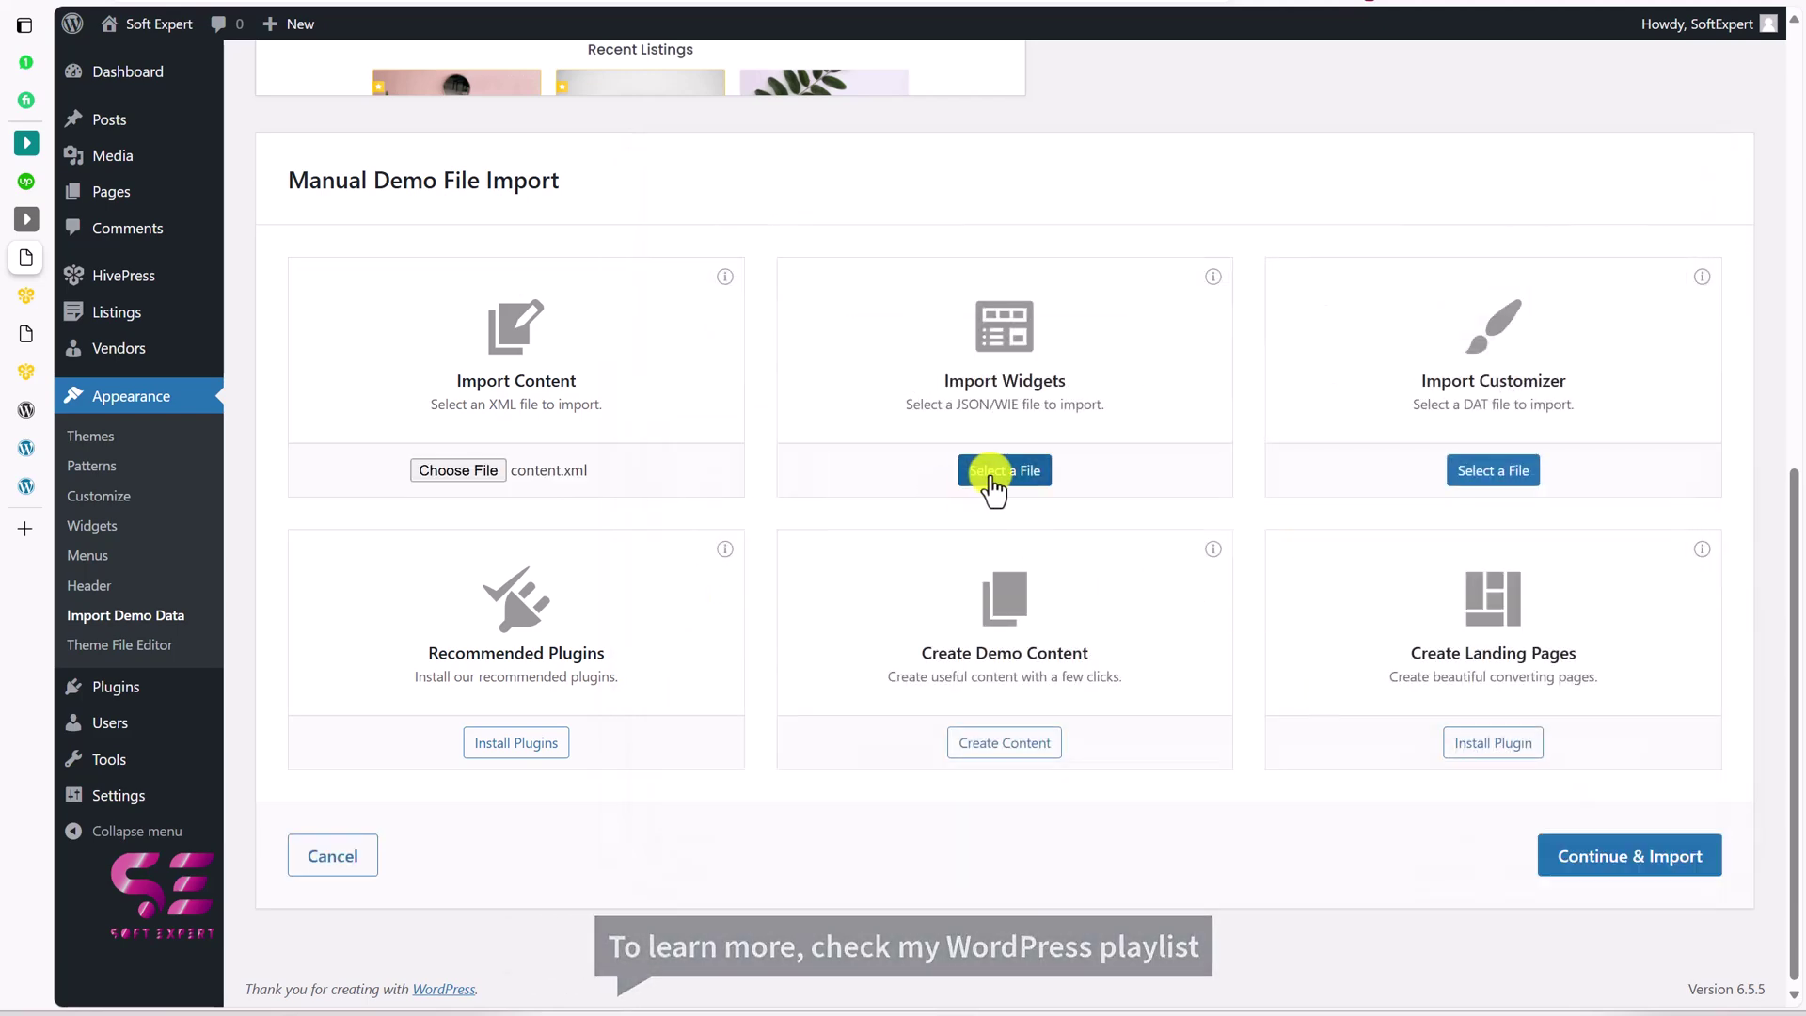
{"action": "double_click", "coordinate": [900, 382]}
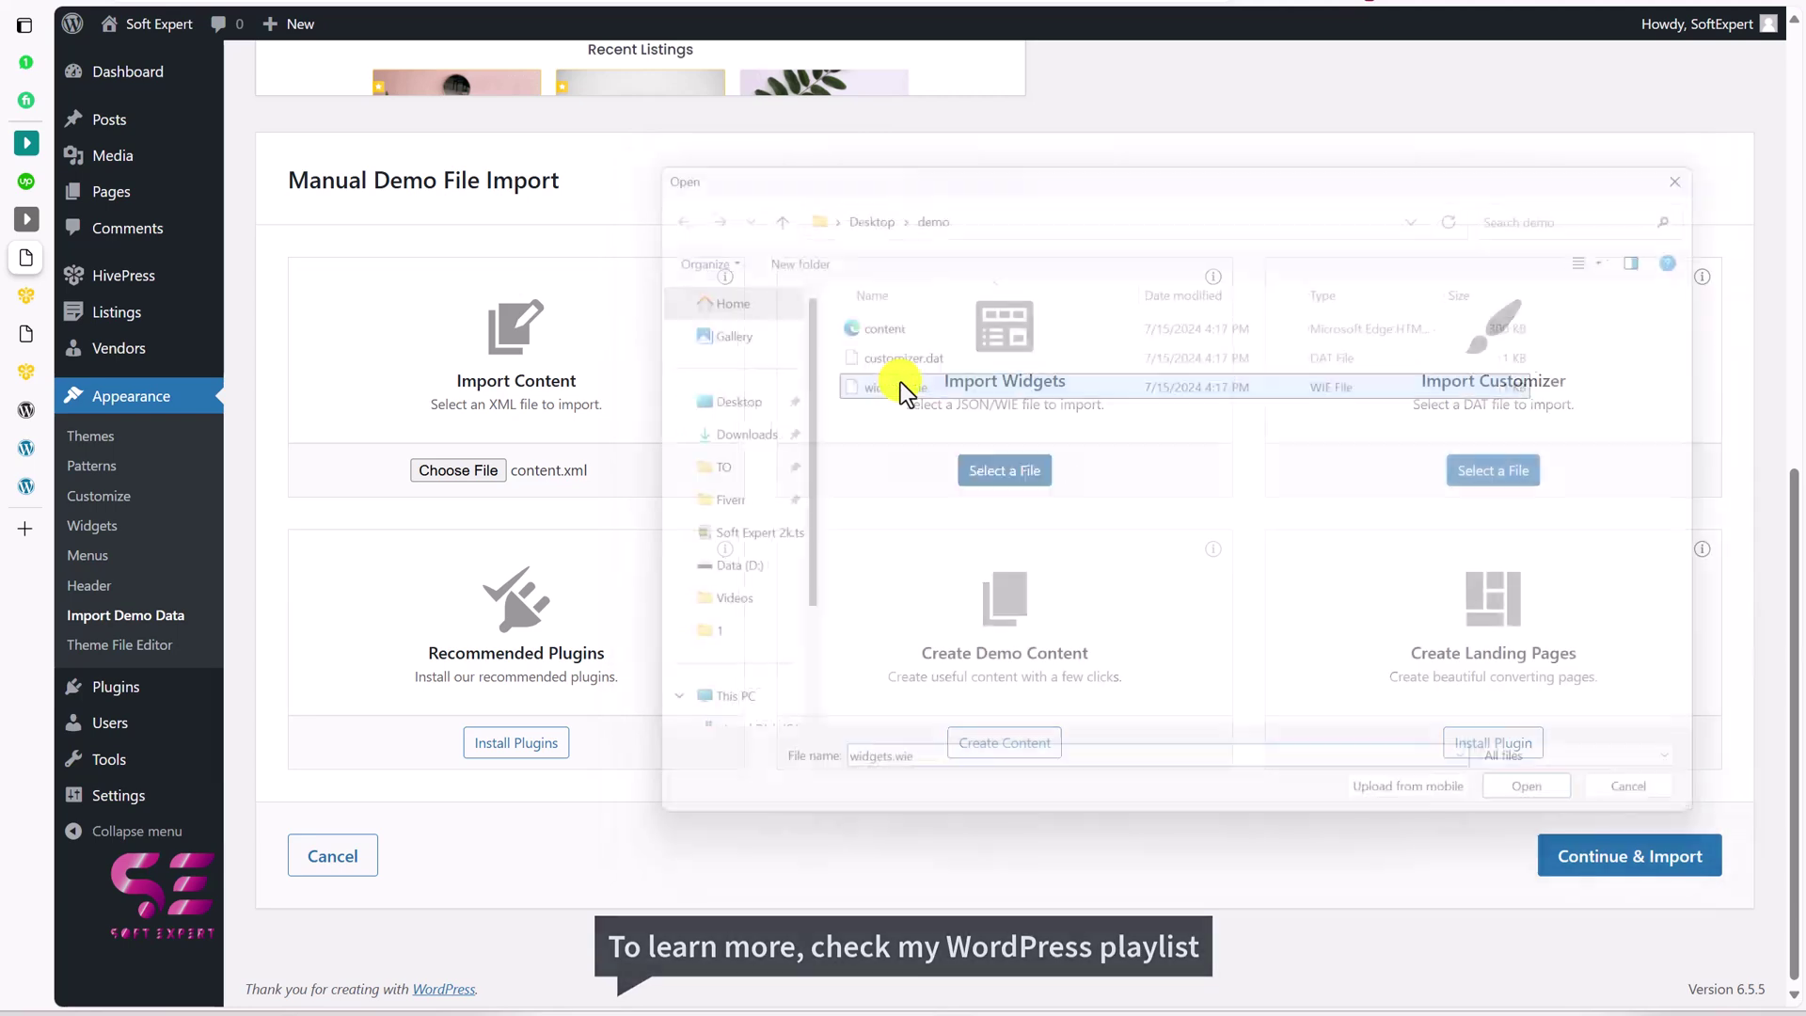
{"action": "left_click", "coordinate": [1493, 470]}
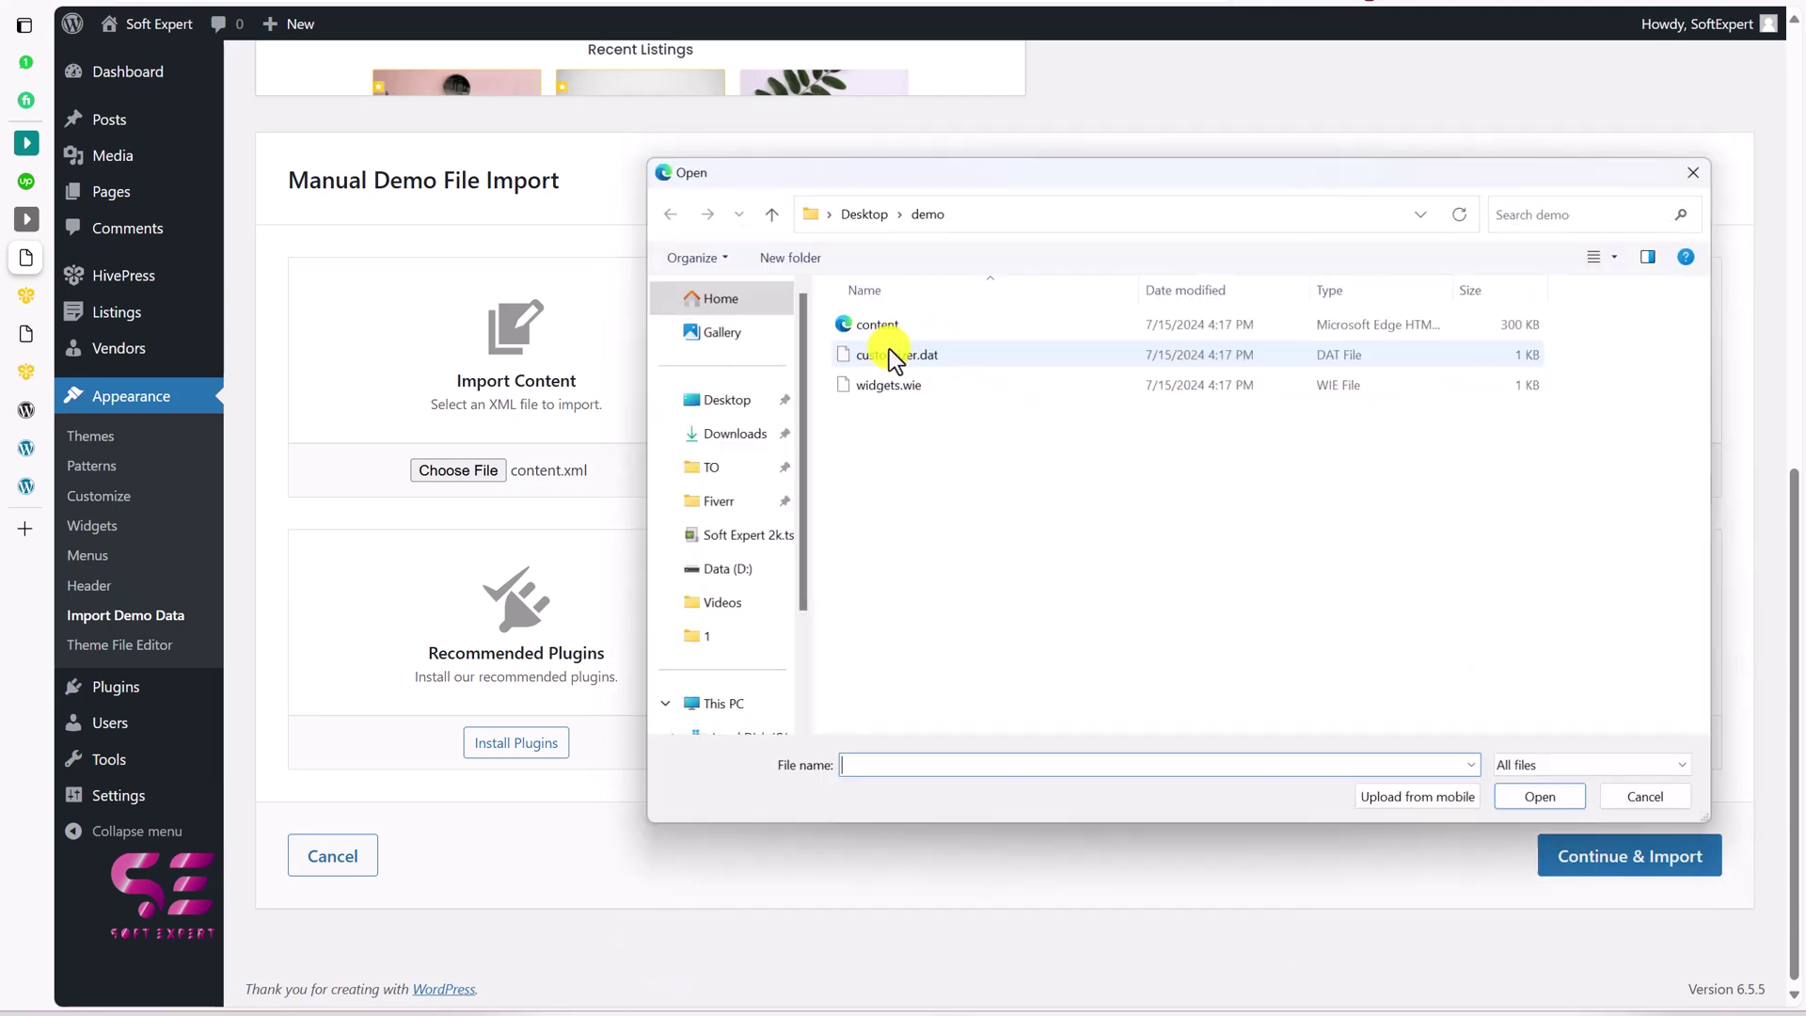
{"action": "double_click", "coordinate": [884, 358]}
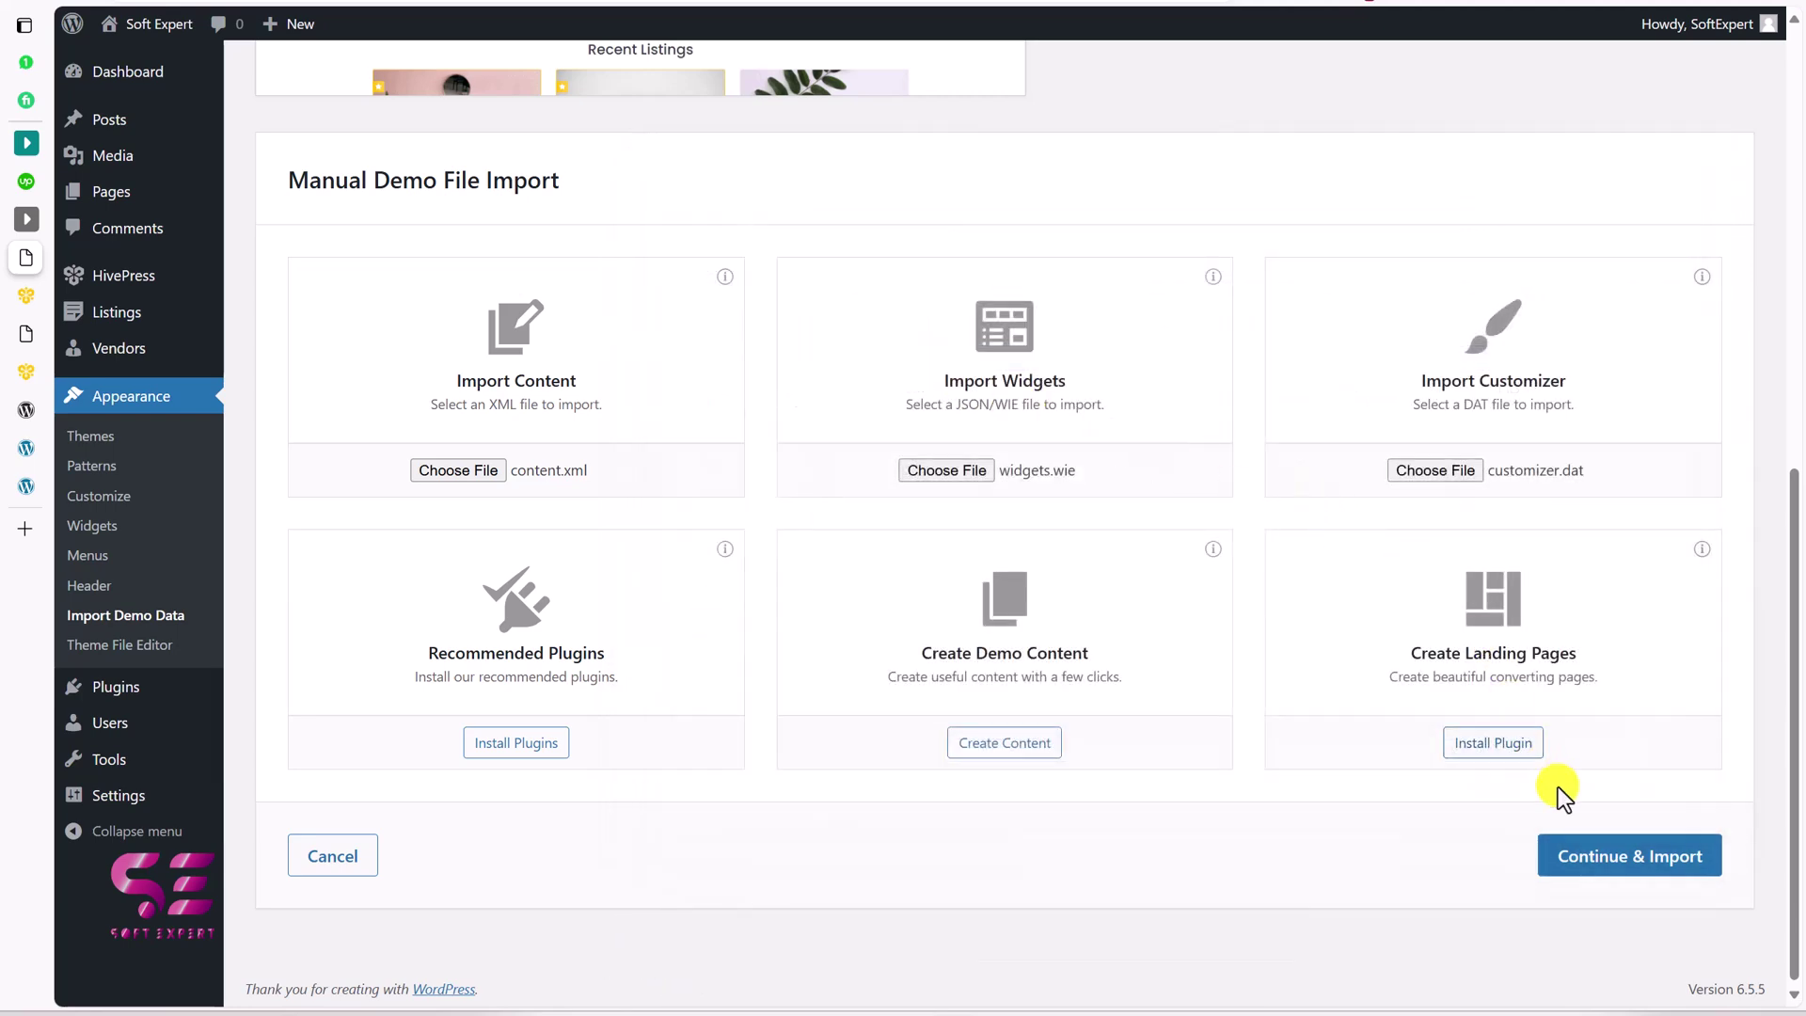
{"action": "left_click", "coordinate": [1604, 858]}
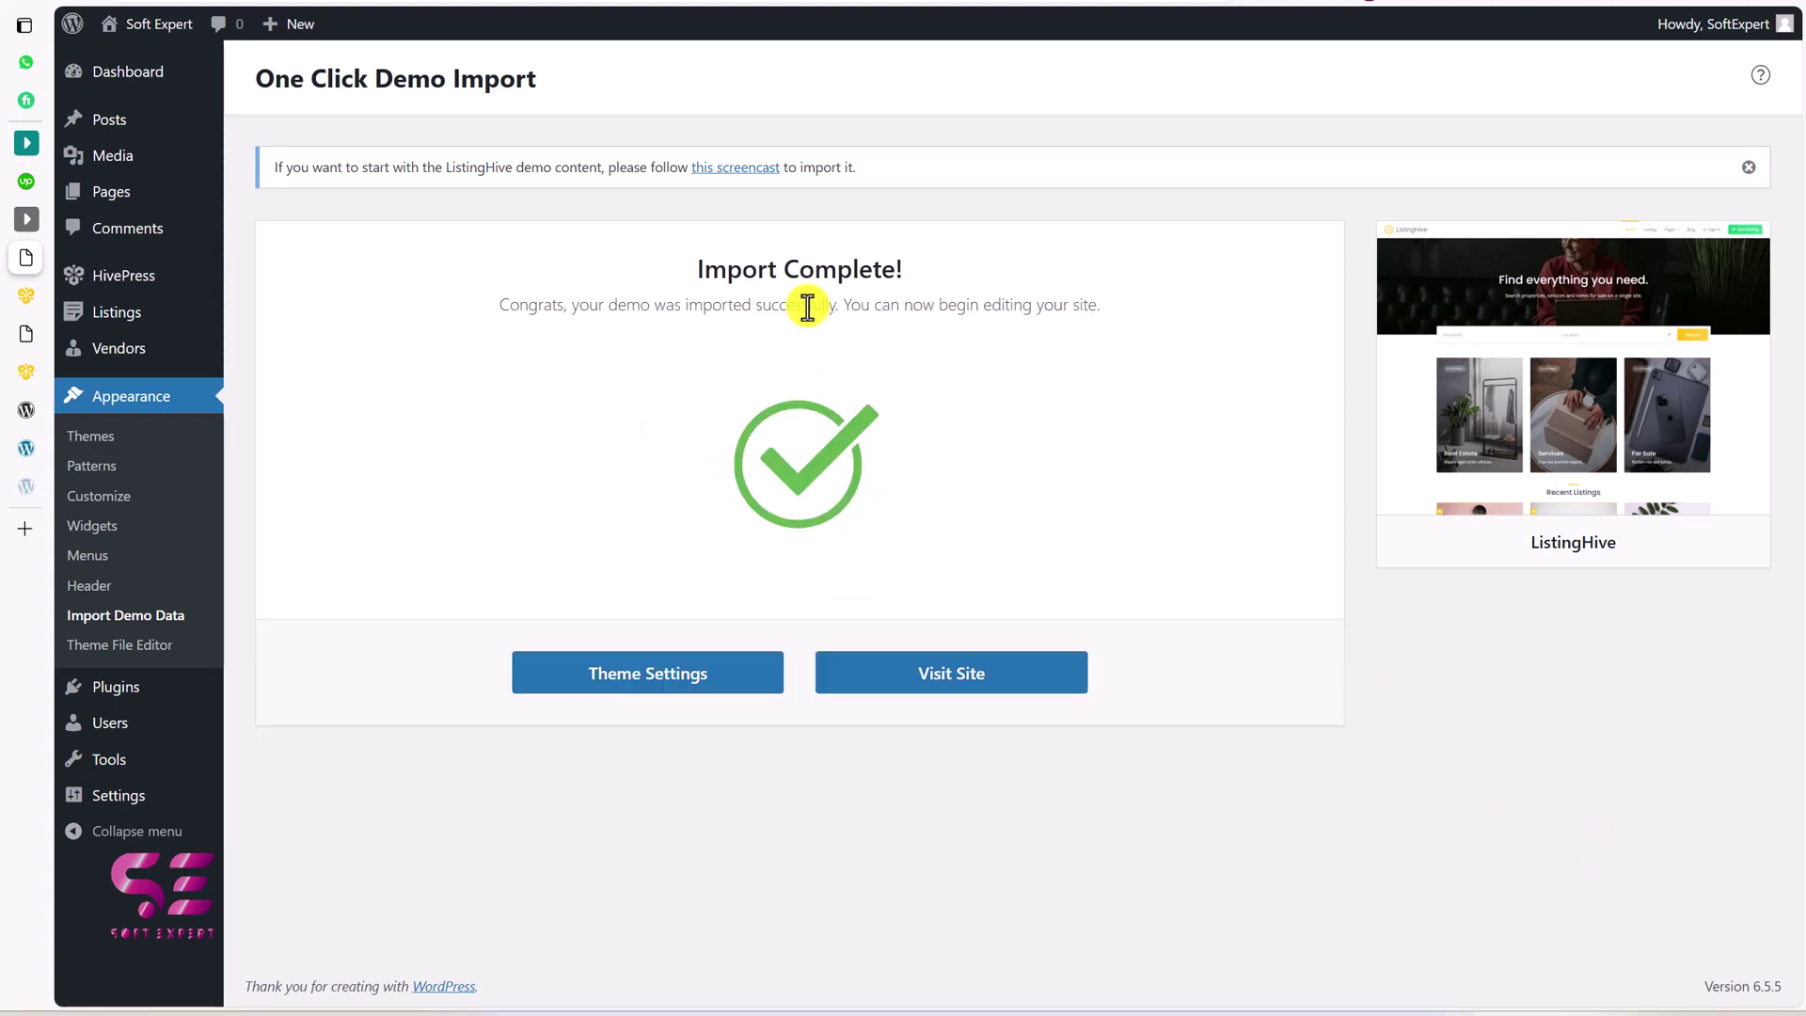
Visit the site and look through the imported front page down to its footer
{"action": "left_click", "coordinate": [910, 685]}
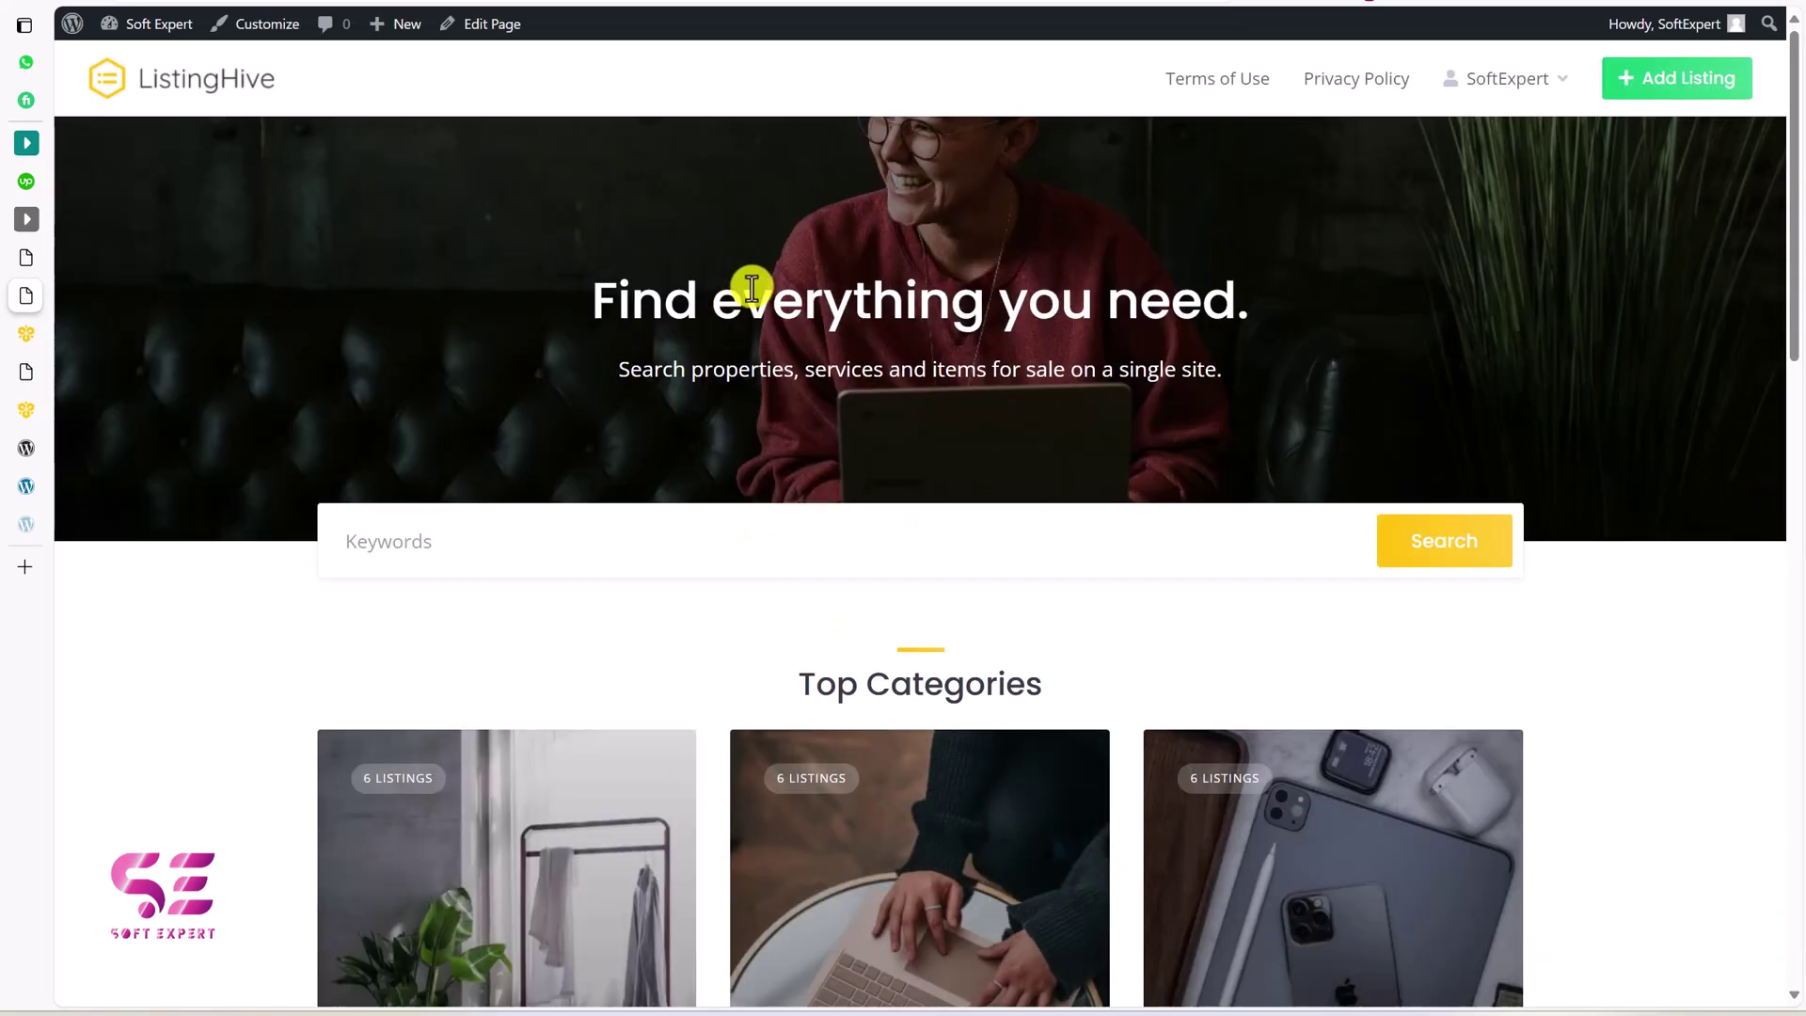
{"action": "left_click_drag", "start_coordinate": [1794, 222], "coordinate": [1797, 718]}
{"action": "scroll", "coordinate": [1708, 730], "scroll_direction": "down", "scroll_amount": 3}
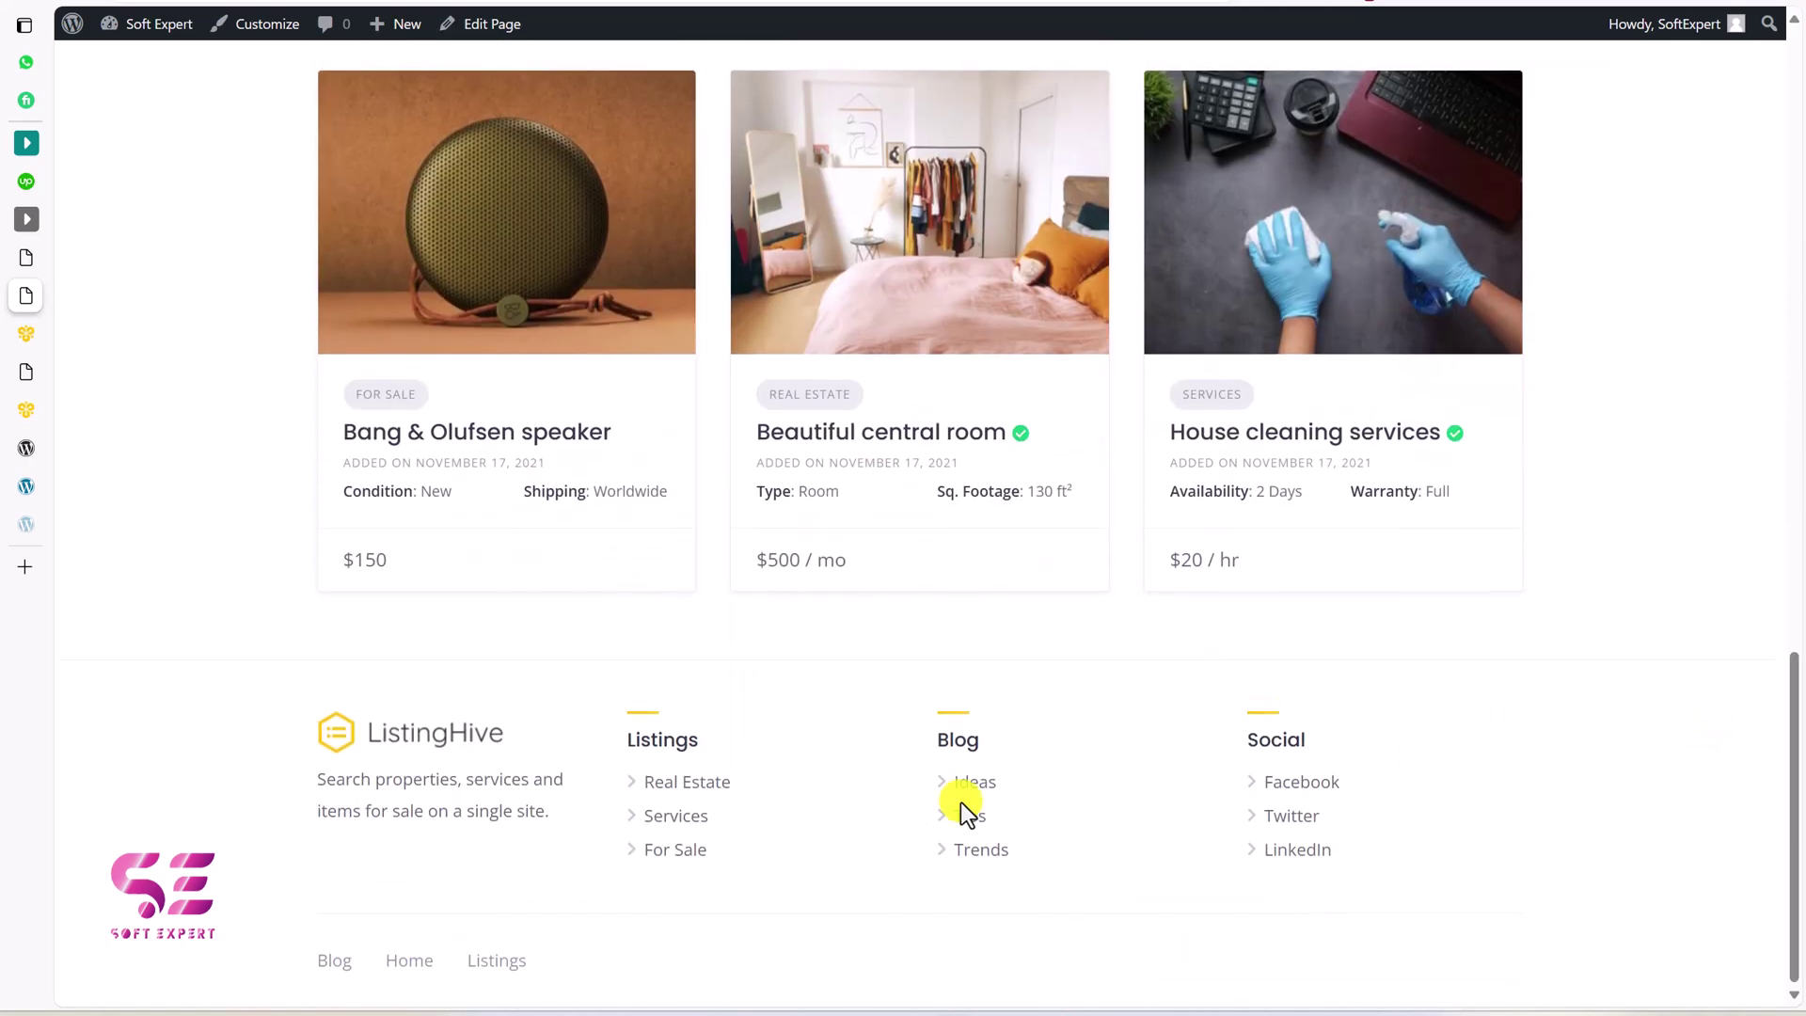
{"action": "scroll", "coordinate": [899, 764], "scroll_direction": "up", "scroll_amount": 15}
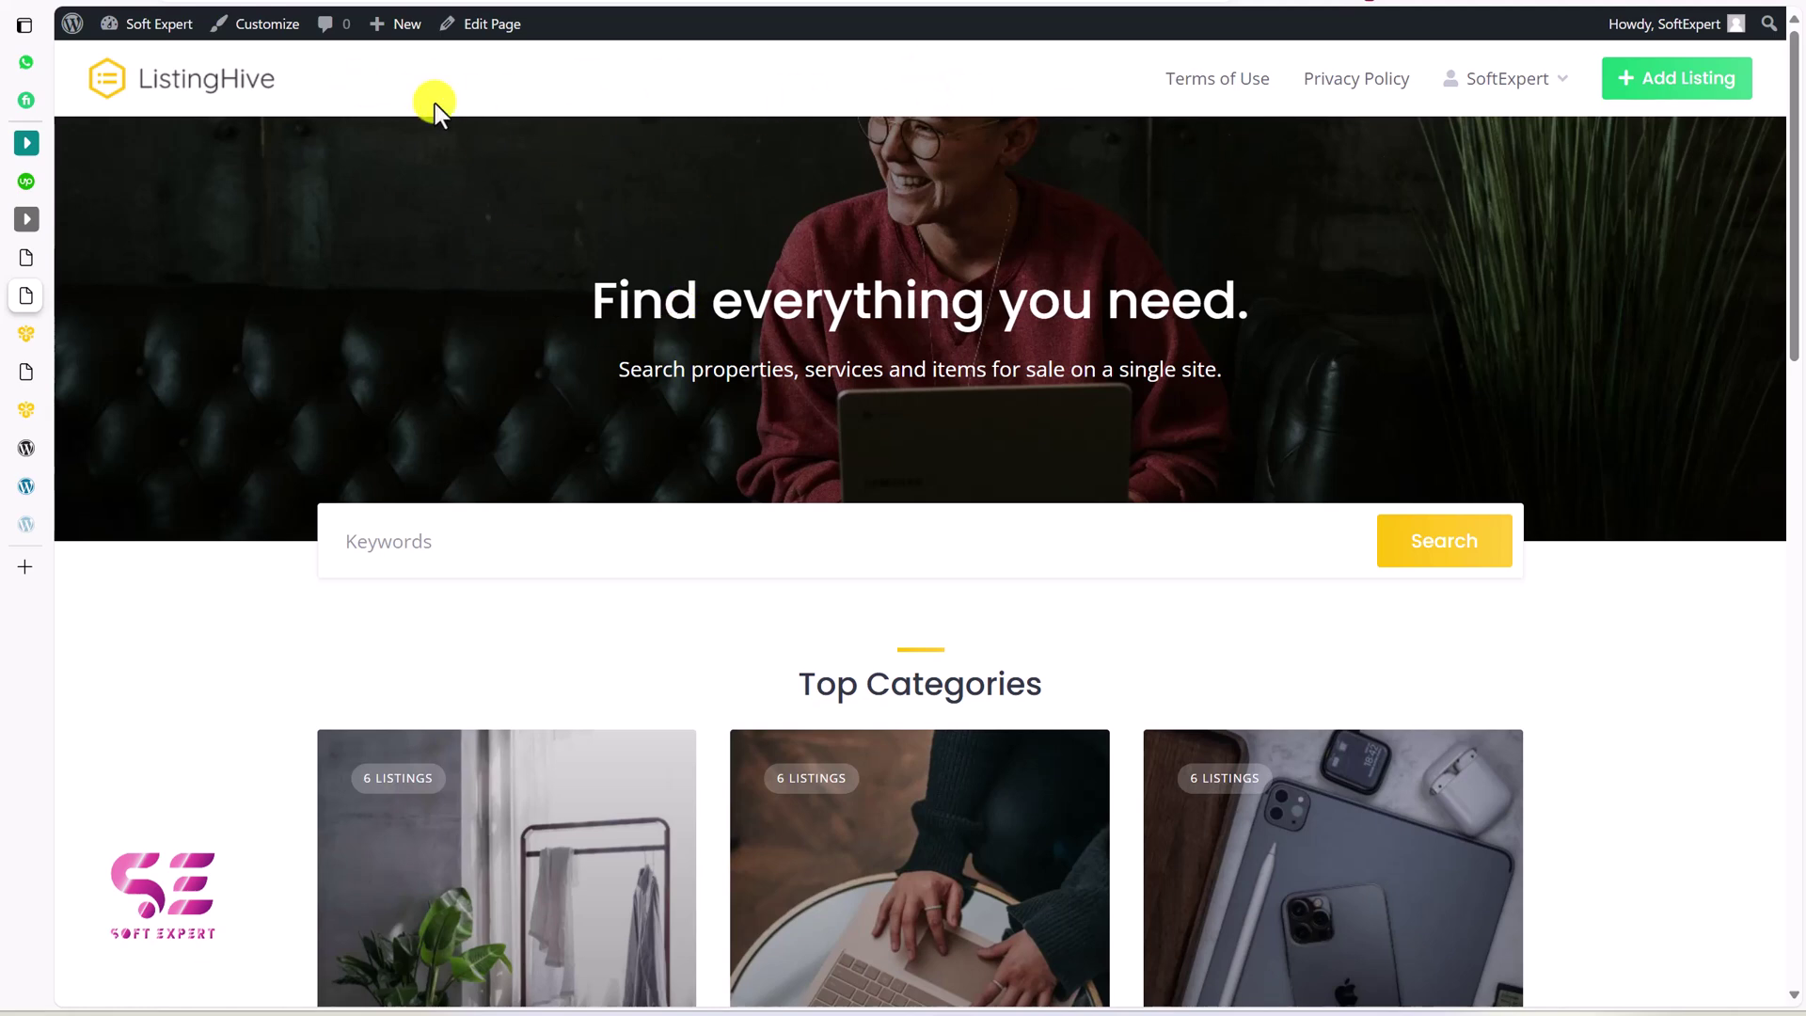
Open the site customizer and replace the ListingHive logo with an uploaded Soft Expert logo image
{"action": "left_click", "coordinate": [263, 42]}
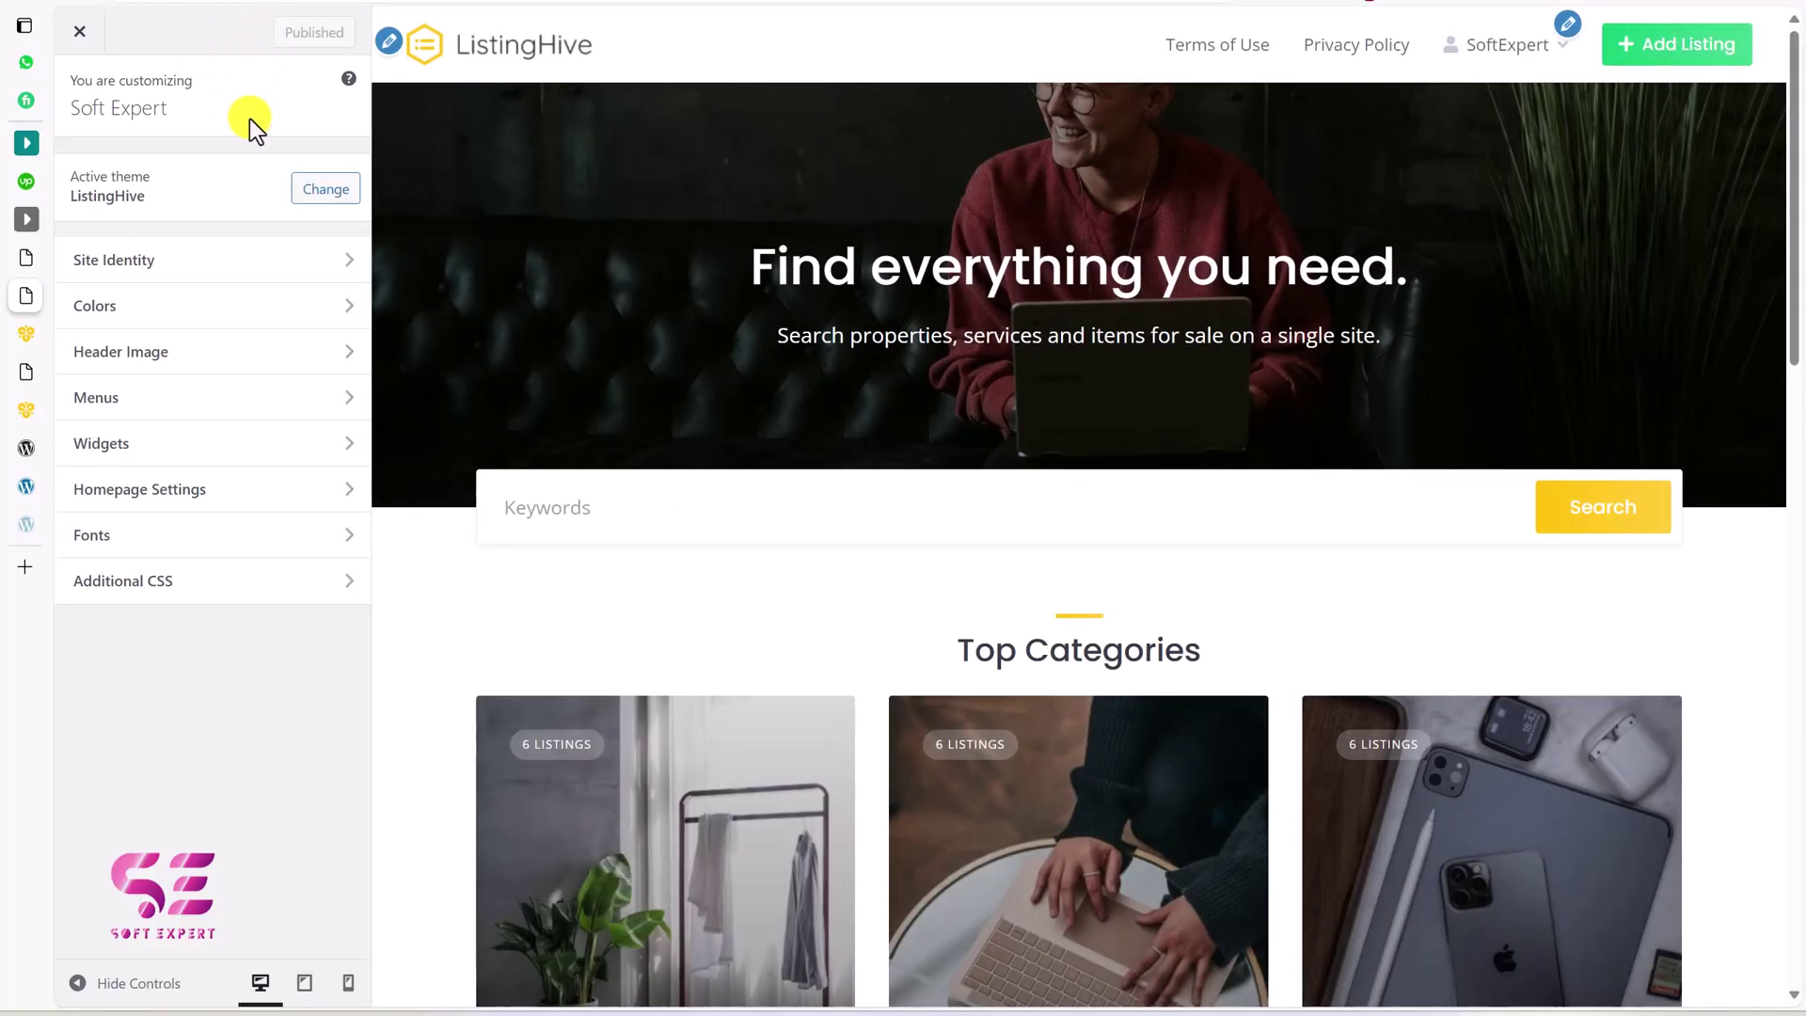
{"action": "left_click", "coordinate": [390, 42]}
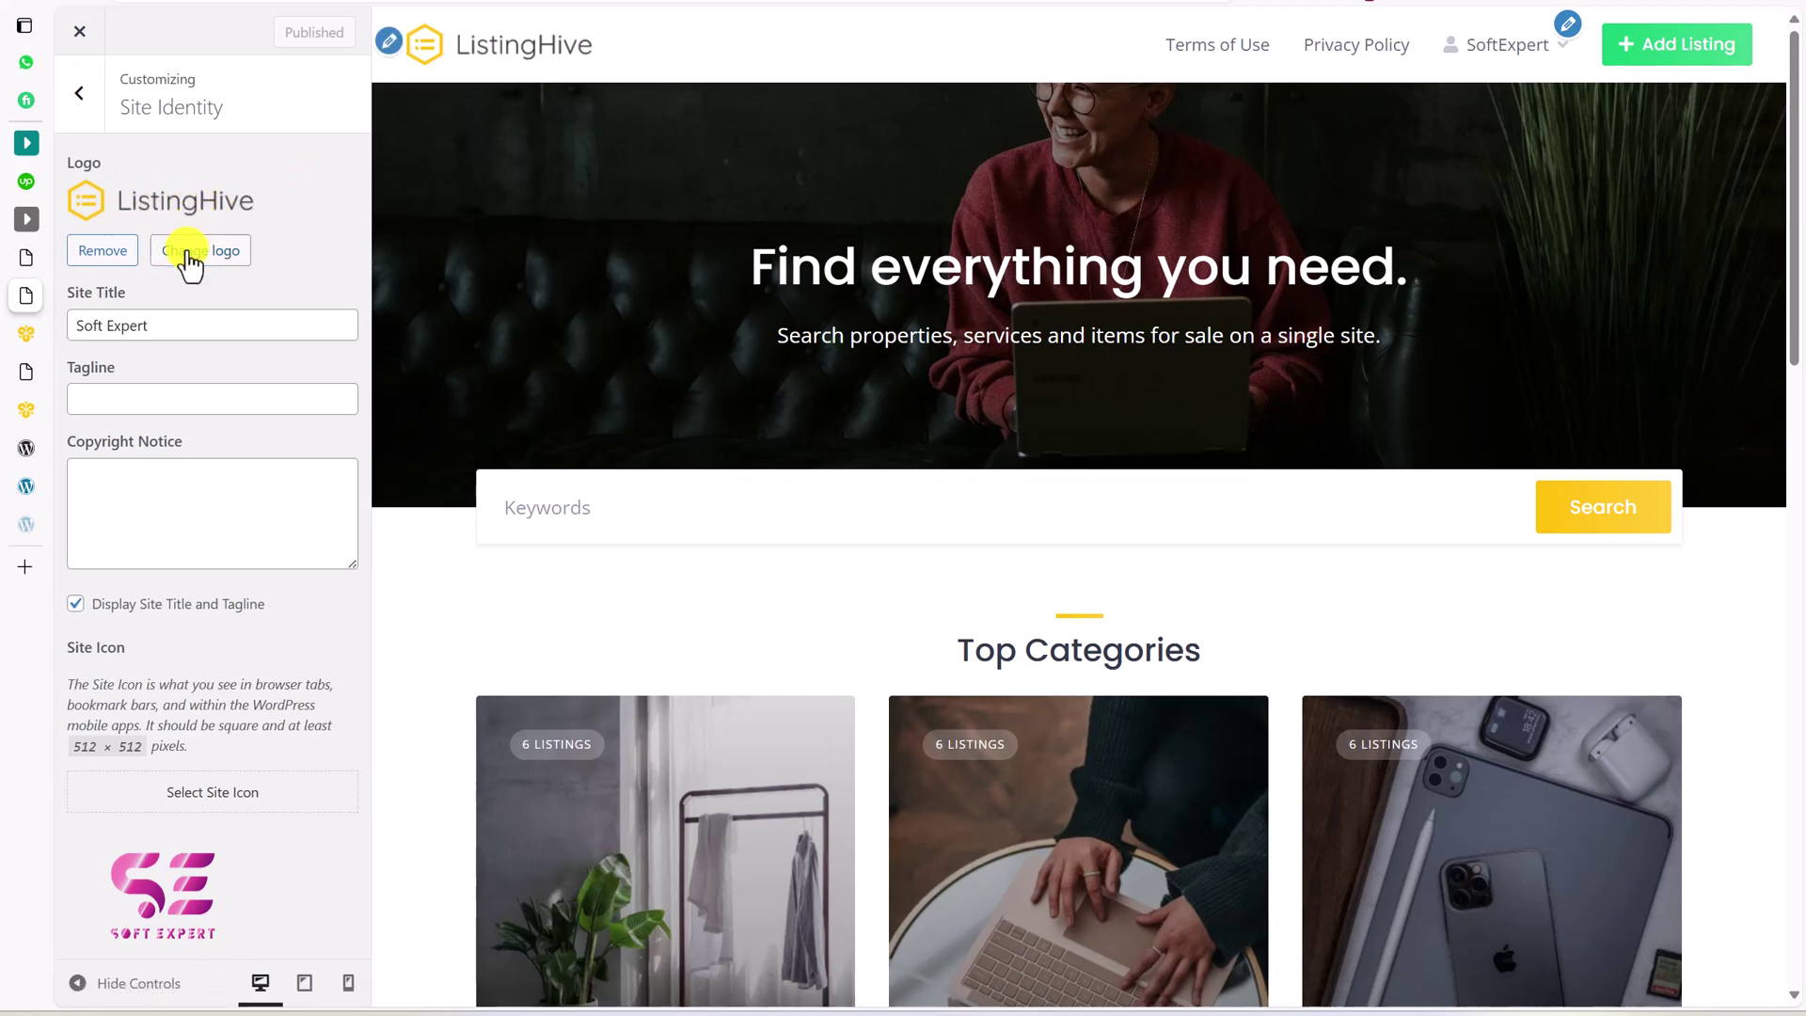
{"action": "left_click", "coordinate": [189, 252]}
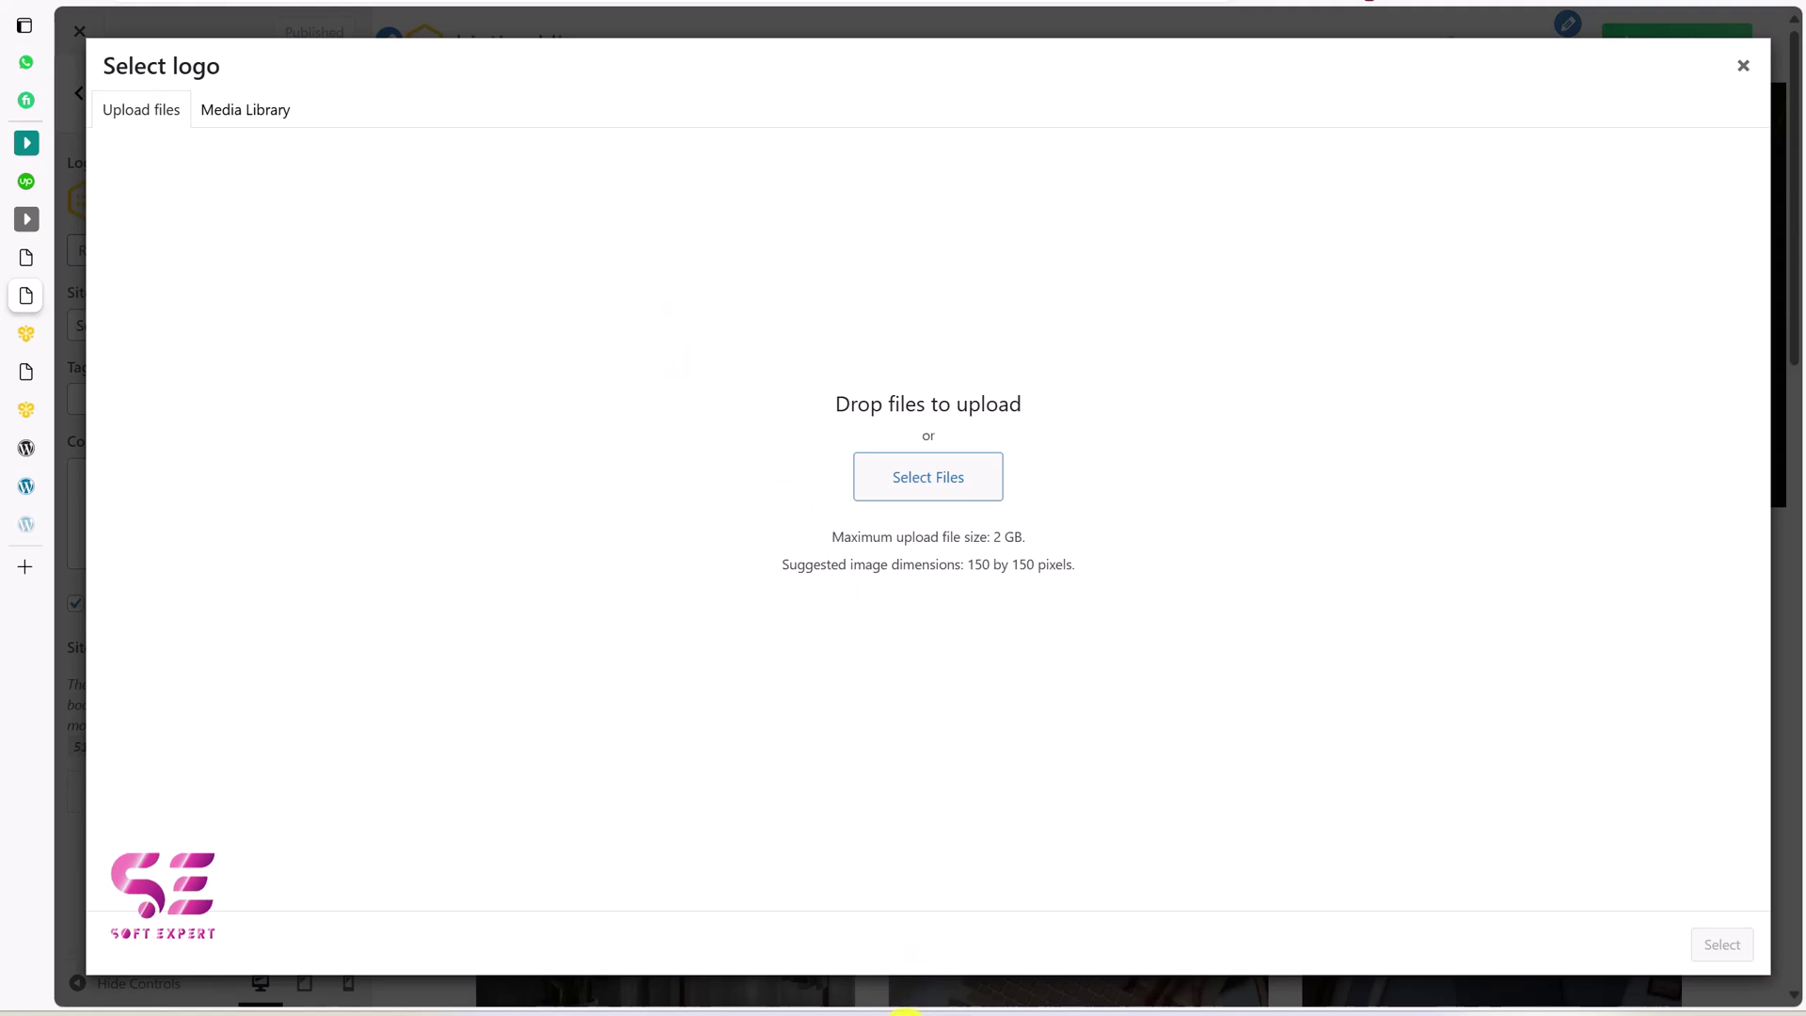
{"action": "left_click", "coordinate": [905, 1014]}
{"action": "left_click_drag", "start_coordinate": [1025, 858], "coordinate": [395, 598]}
{"action": "left_click", "coordinate": [1718, 944]}
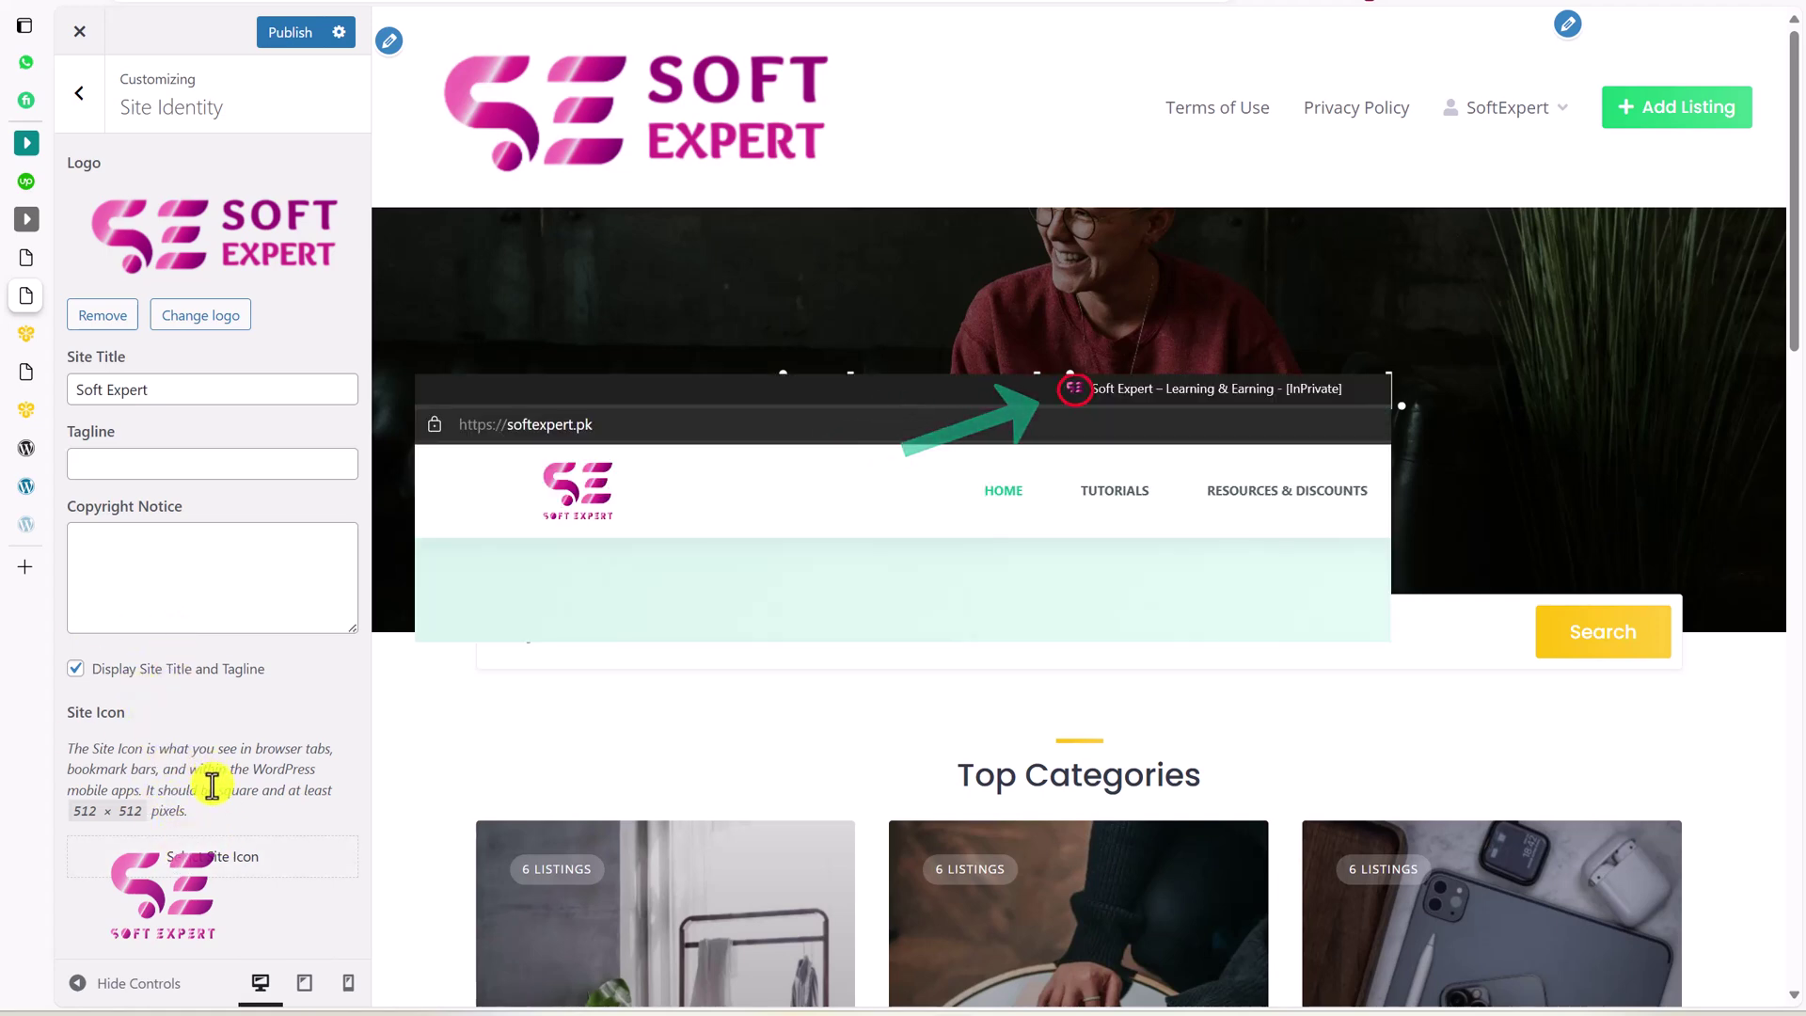
{"action": "left_click", "coordinate": [81, 104]}
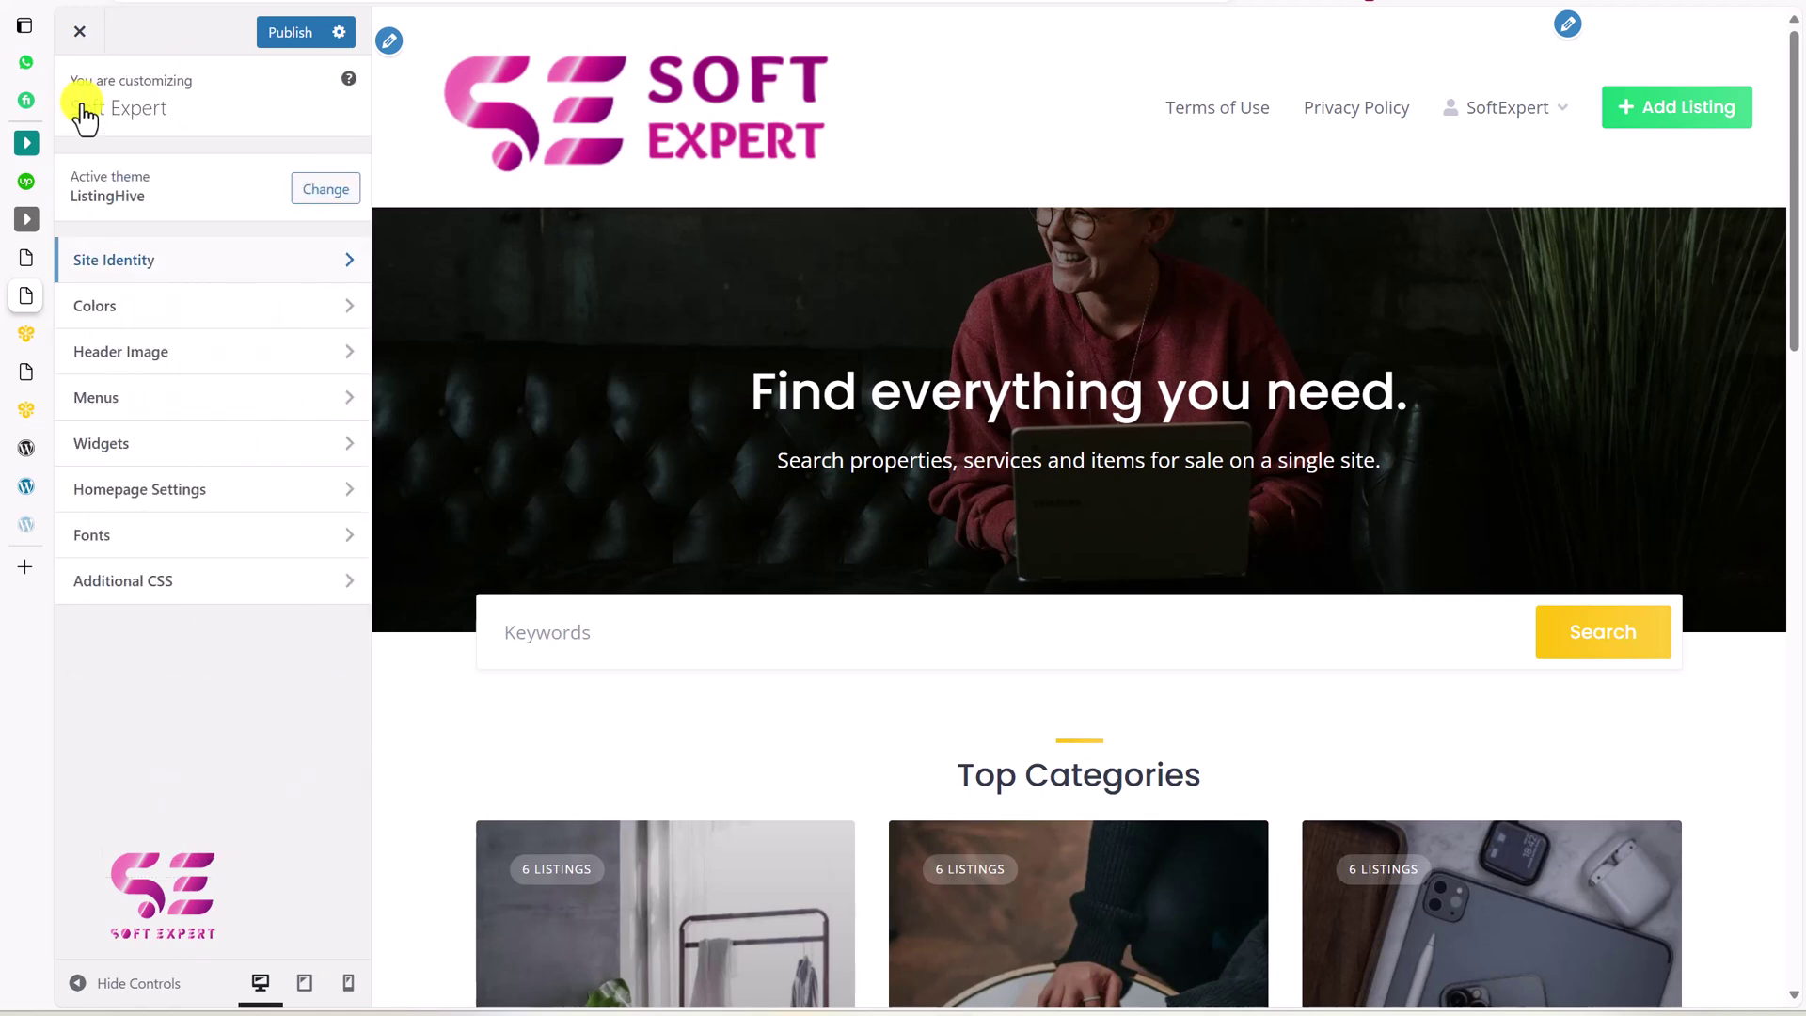
Inspect the header logo's markup and add custom CSS setting the width of ".custom-logo-link img" to 150px
{"action": "right_click", "coordinate": [558, 141]}
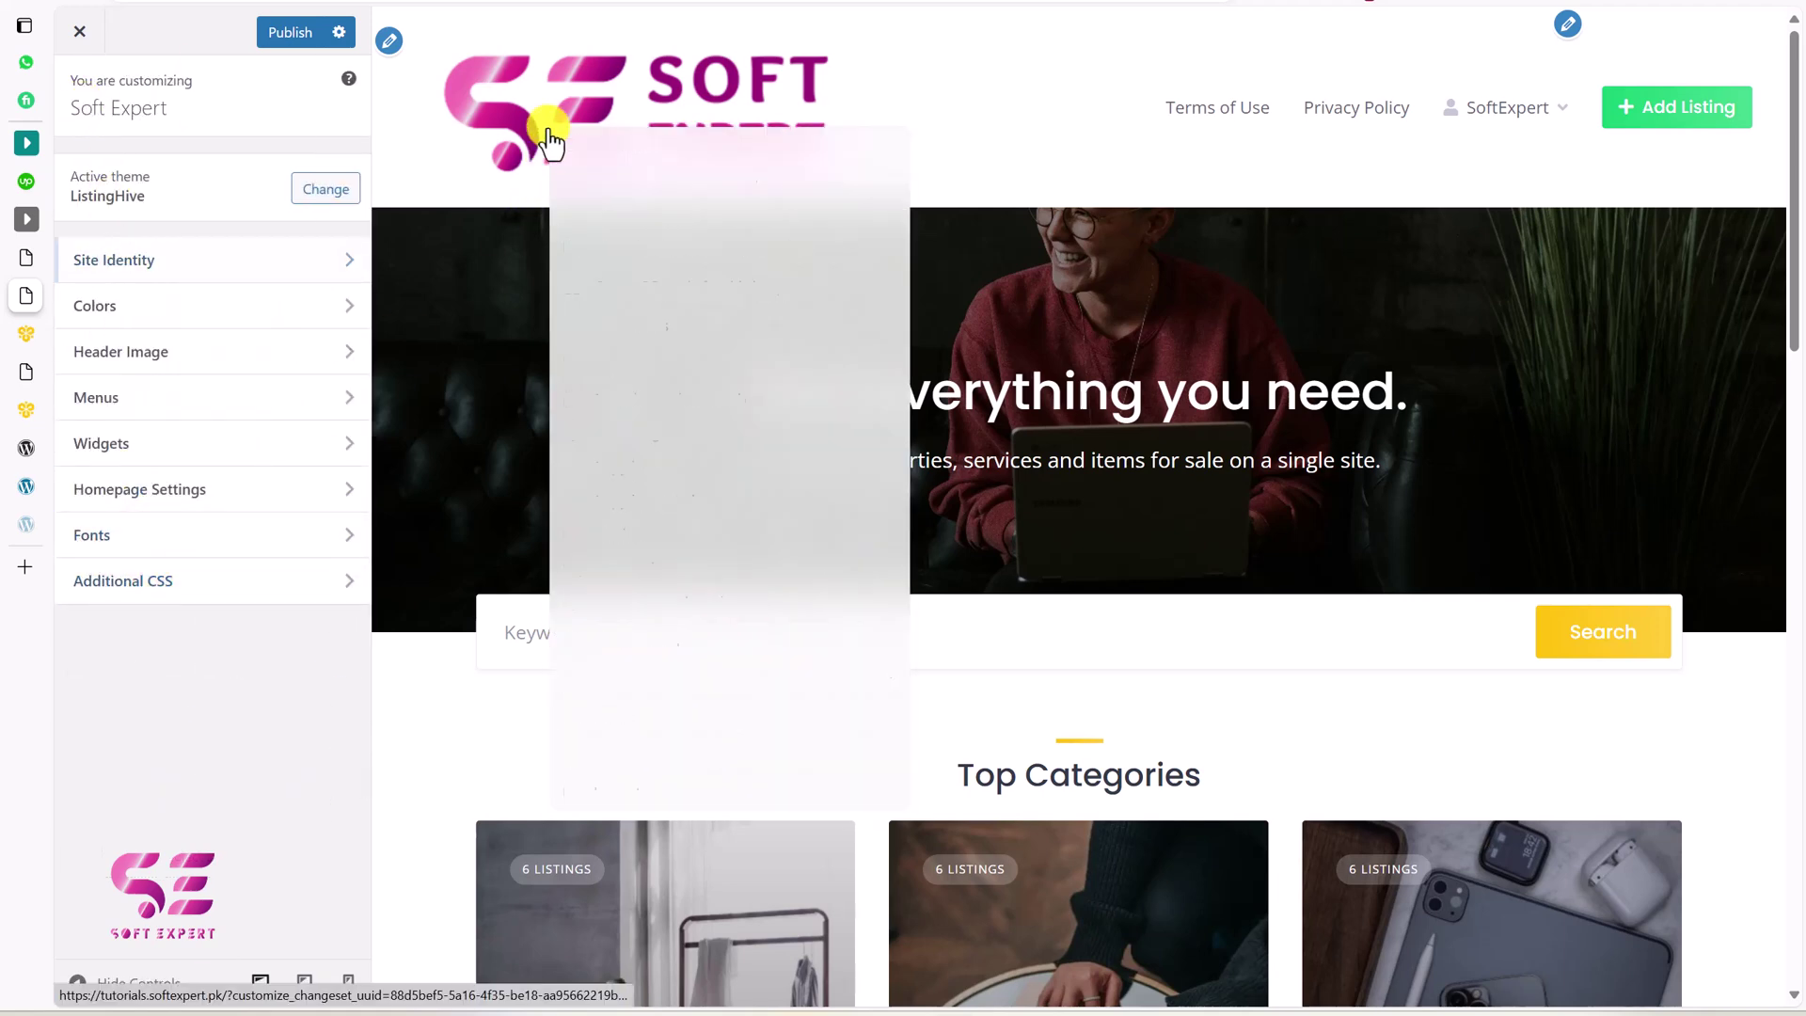
{"action": "left_click", "coordinate": [621, 903]}
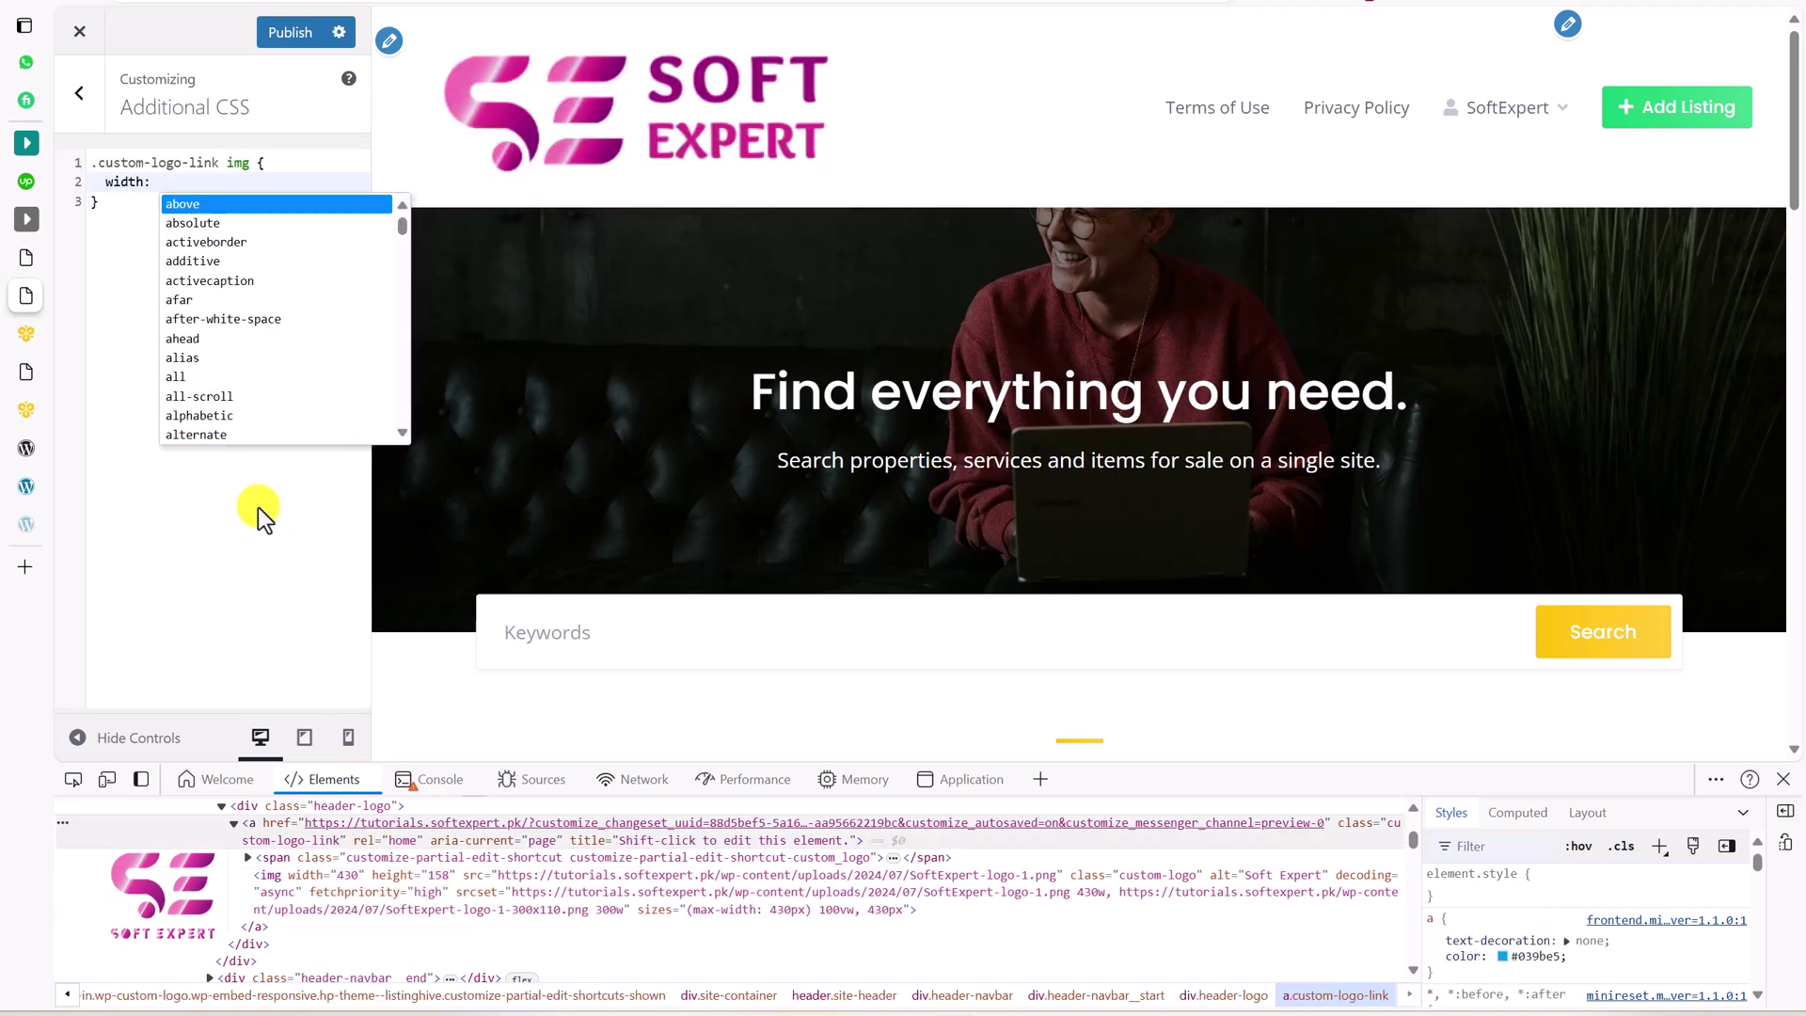
{"action": "type", "text": "100px"}
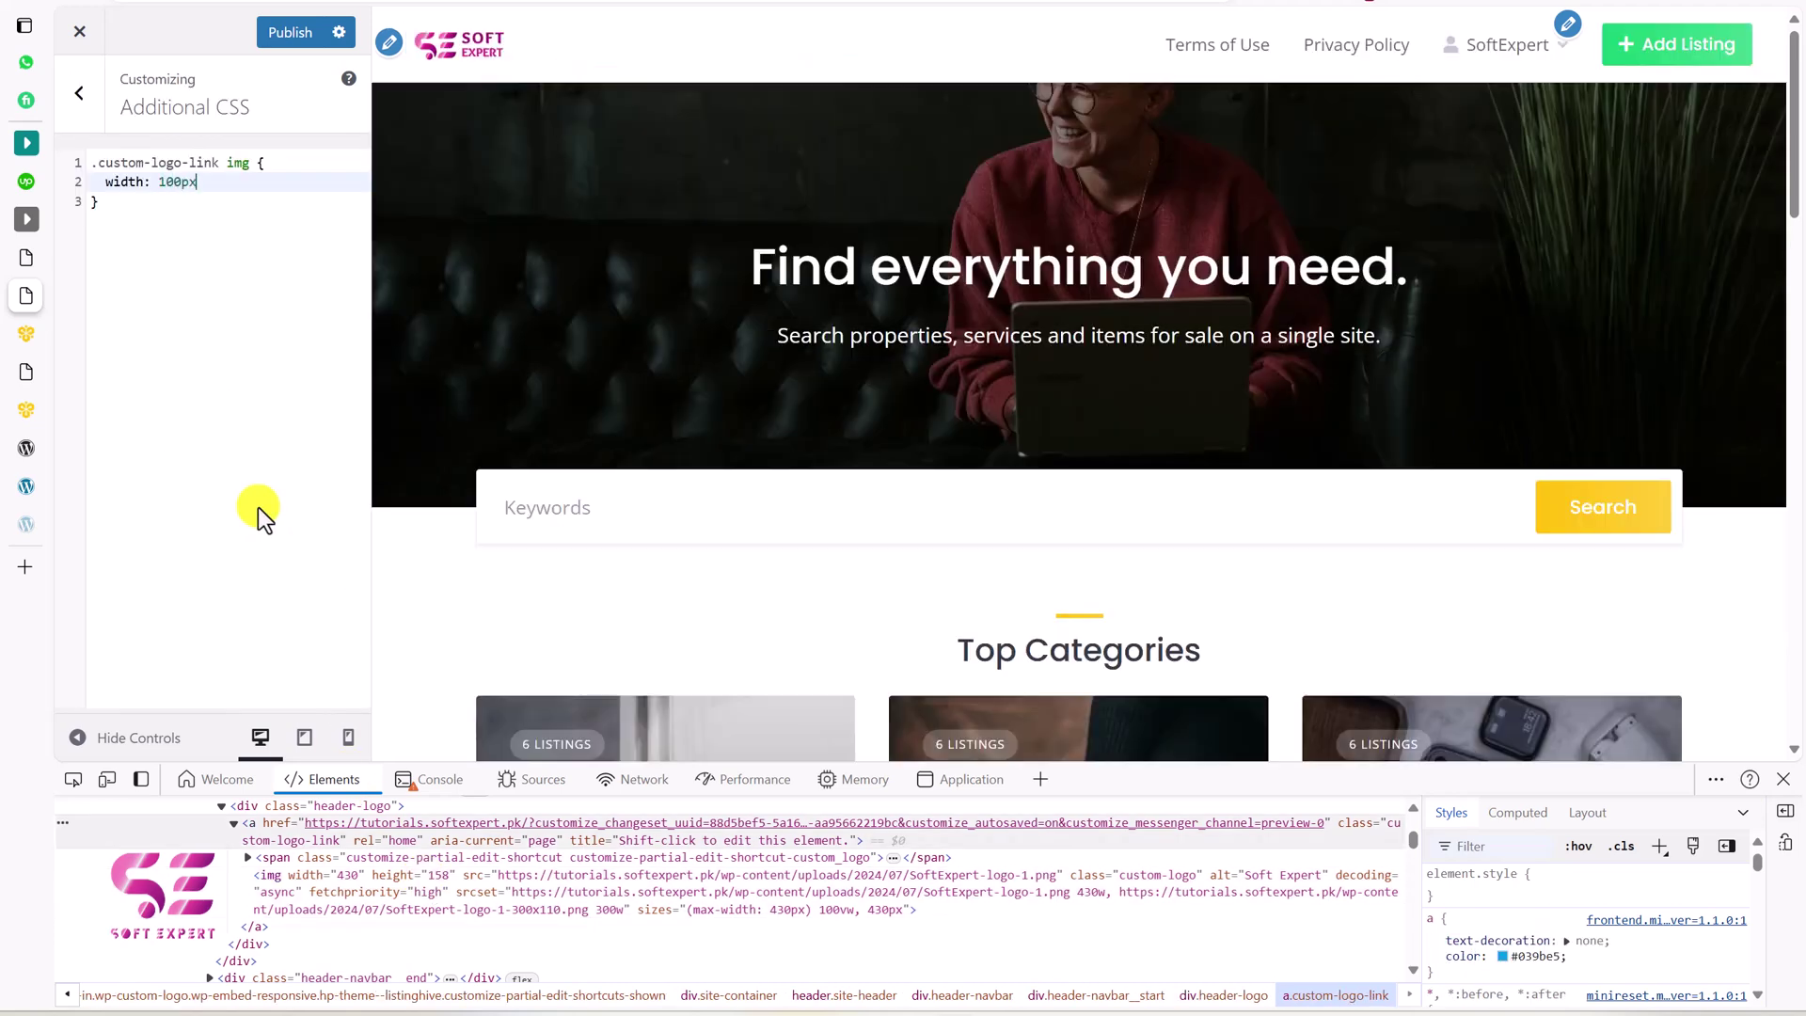
{"action": "key", "text": "Left"}
{"action": "key", "text": "Left"}
{"action": "key", "text": "Left"}
{"action": "key", "text": "BackSpace"}
{"action": "type", "text": "5"}
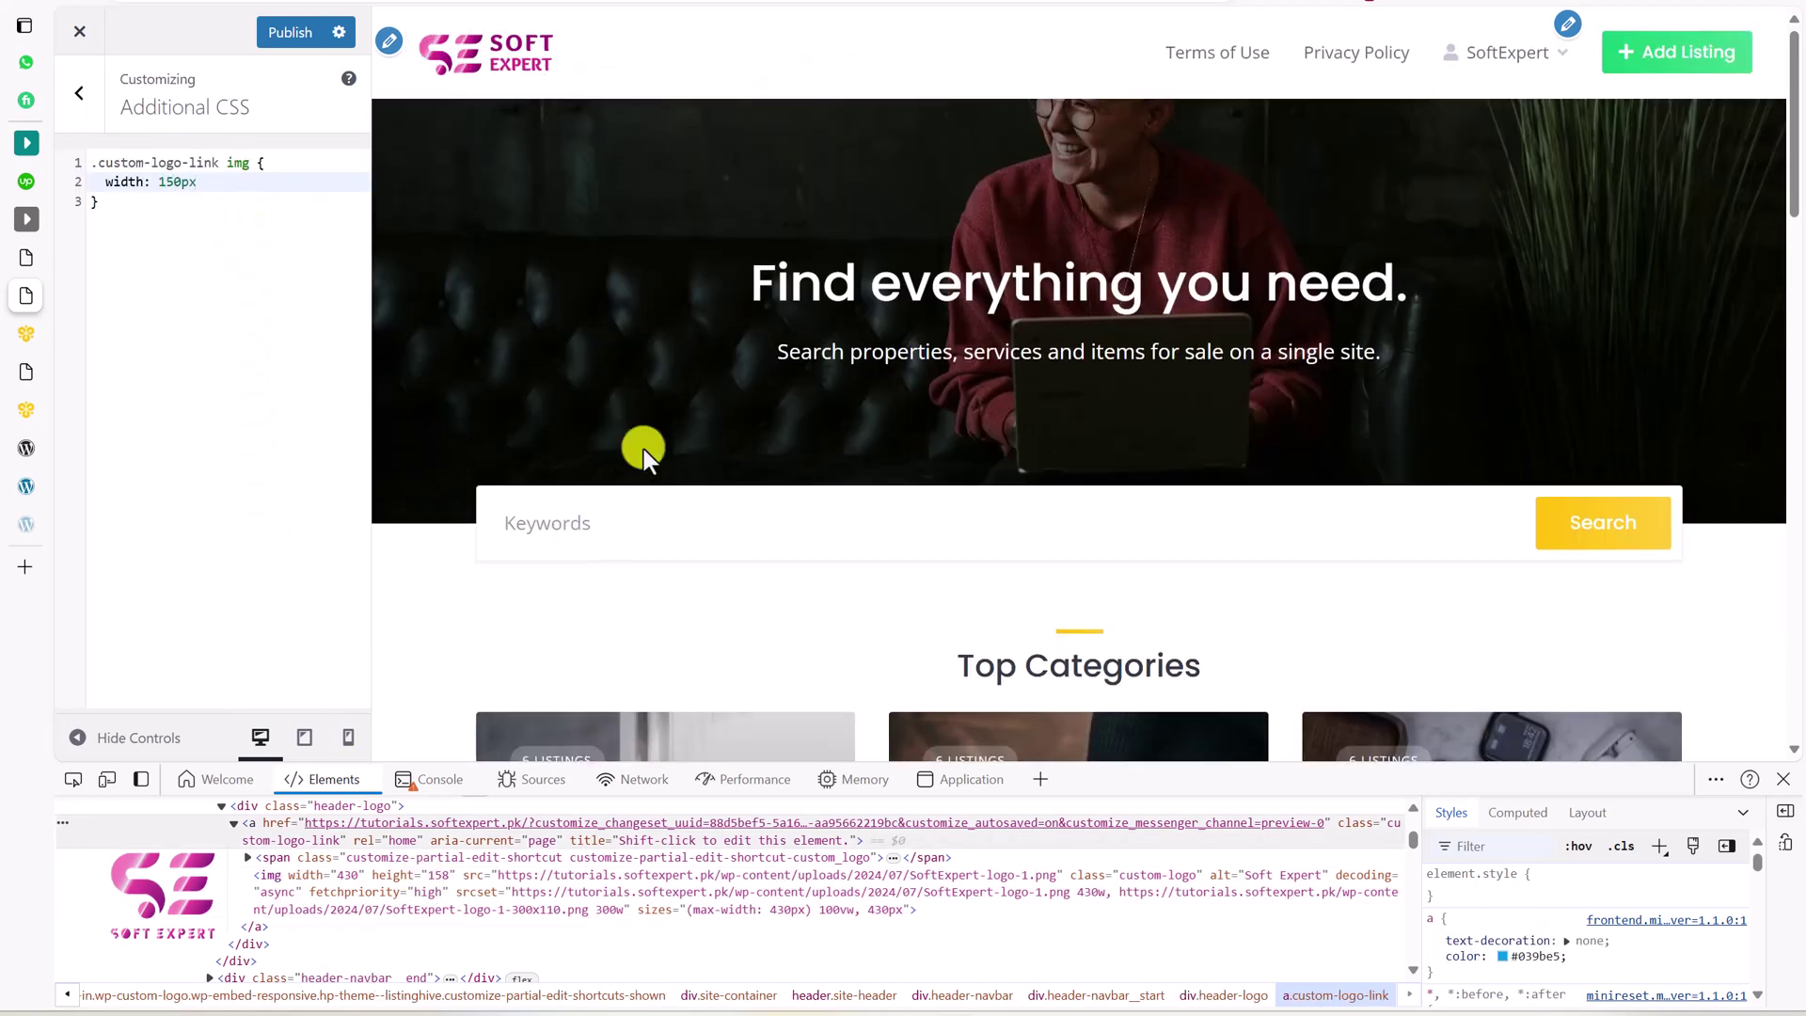
{"action": "left_click", "coordinate": [1786, 779]}
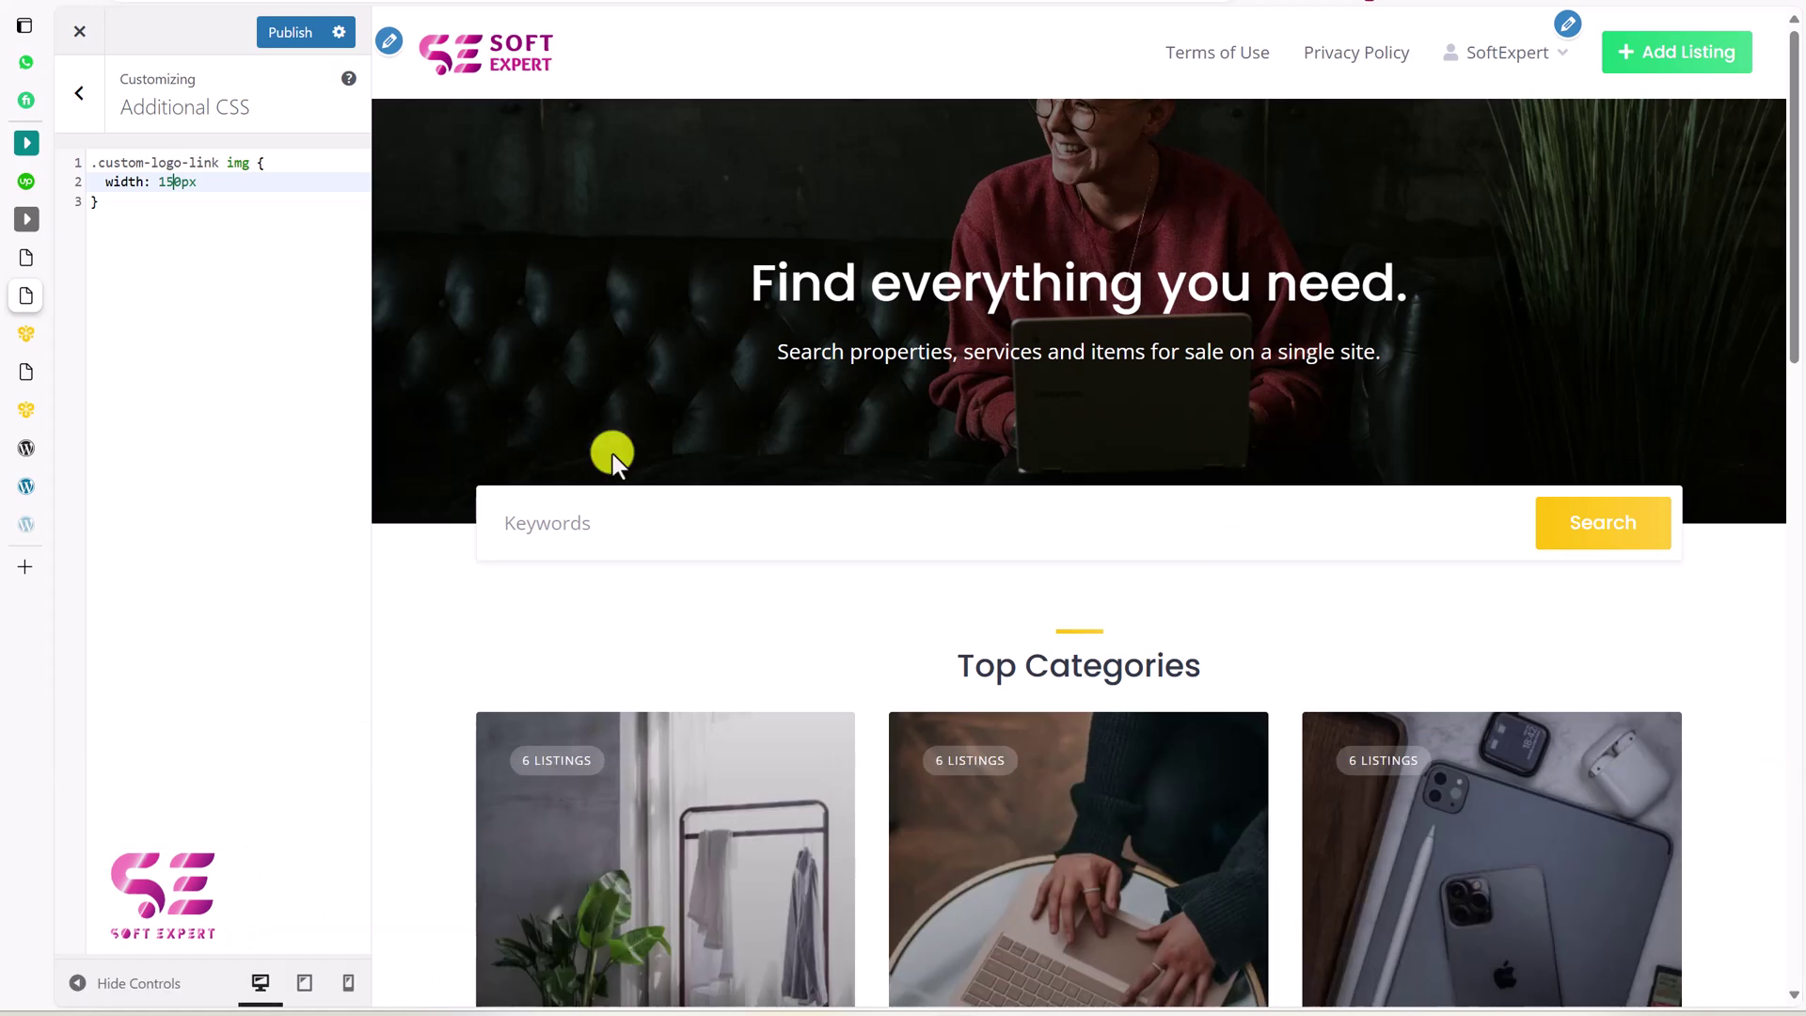
{"action": "left_click", "coordinate": [83, 95]}
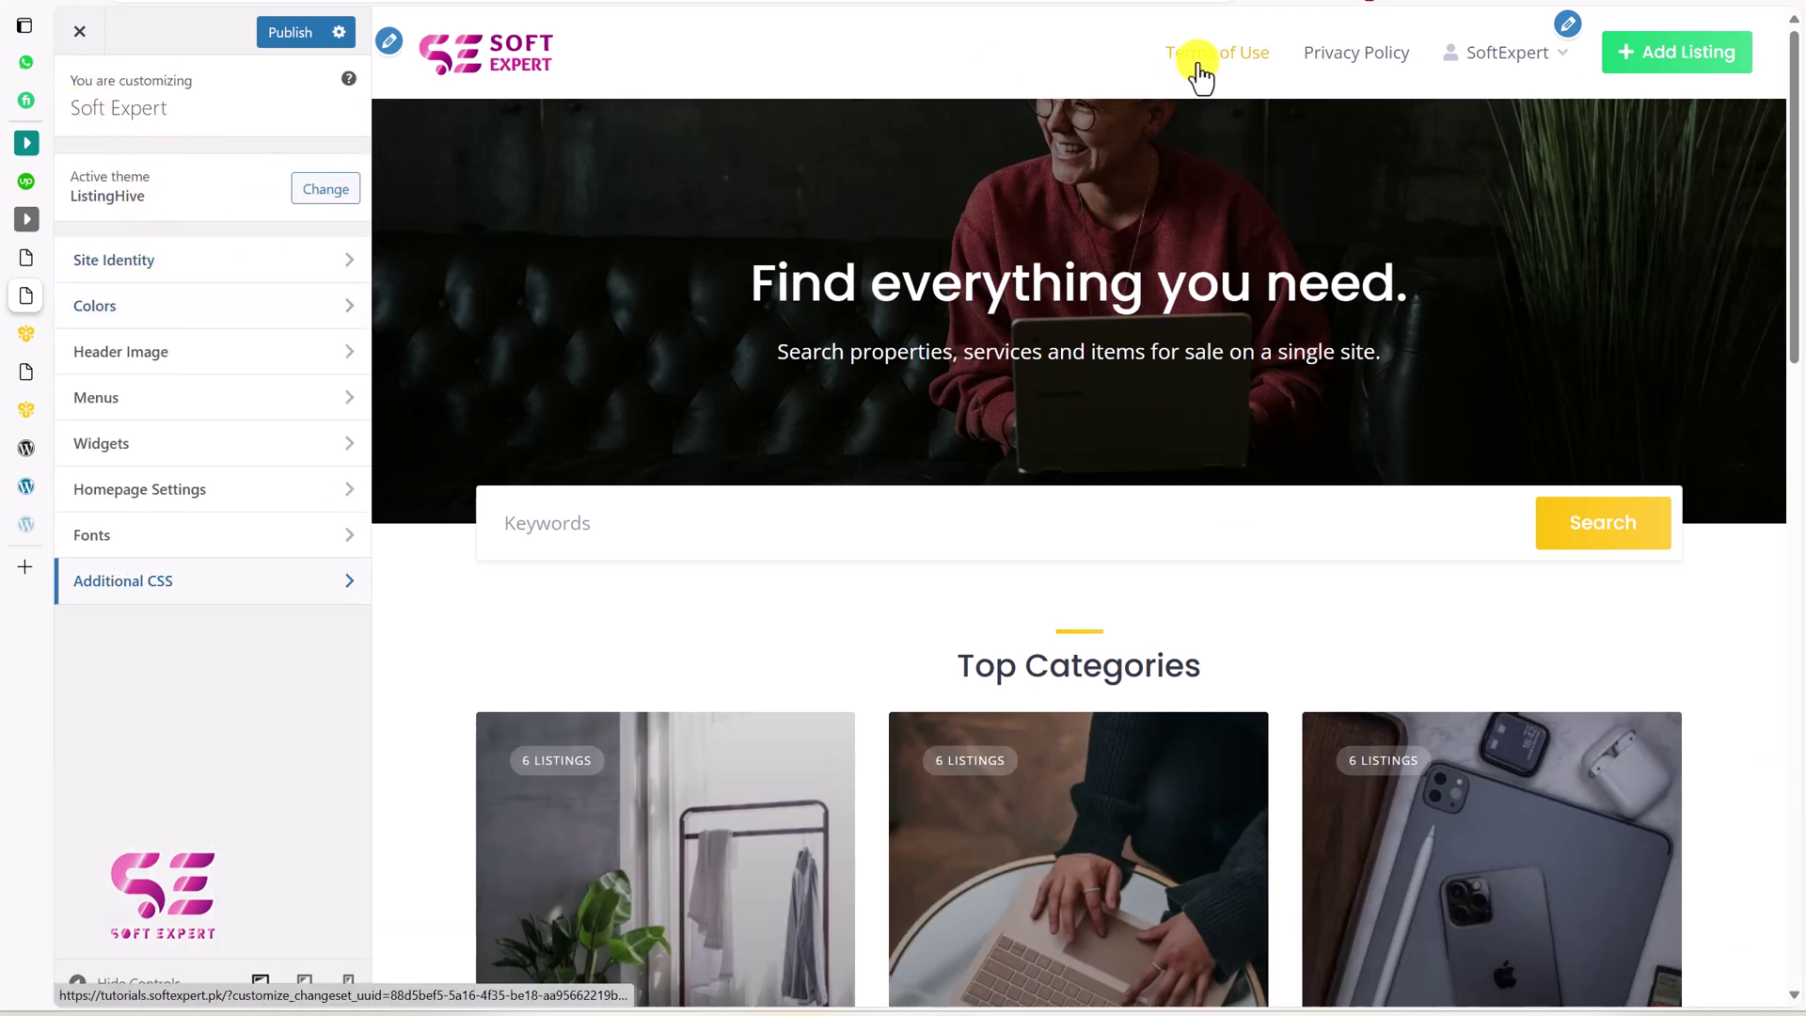
Review the theme's primary and secondary color settings and the header image options
{"action": "left_click", "coordinate": [228, 306]}
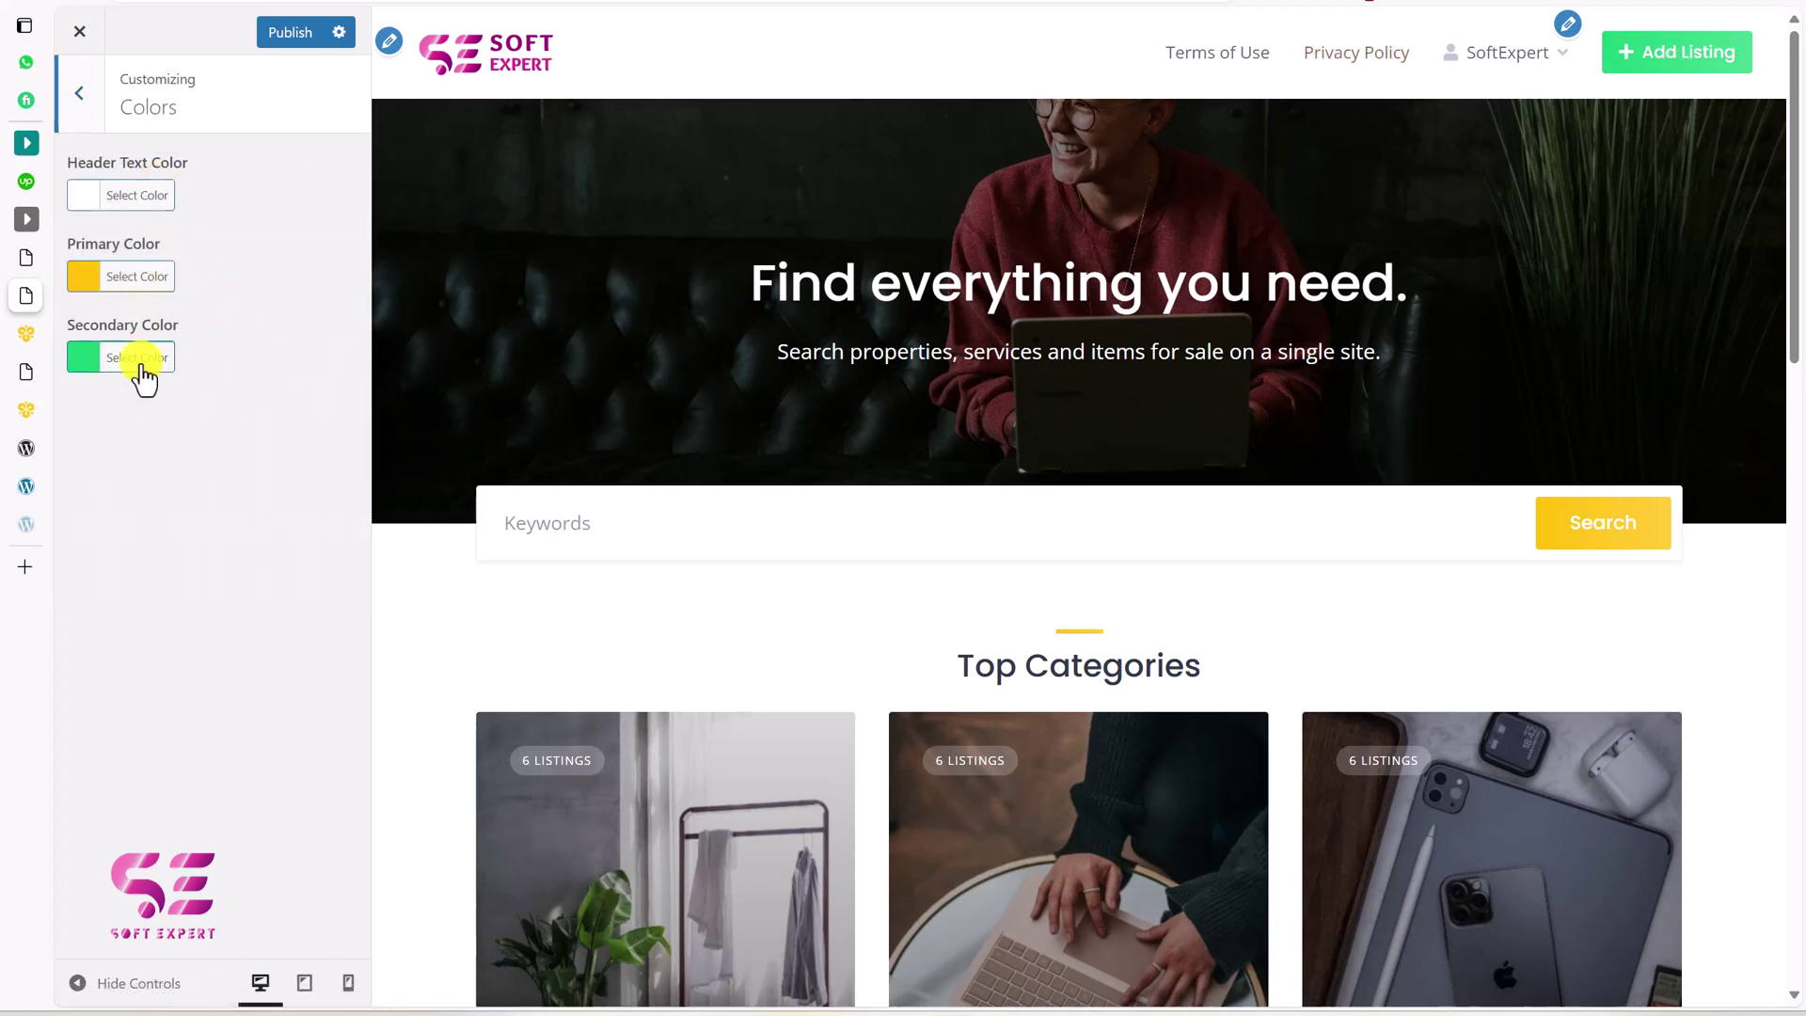
{"action": "left_click", "coordinate": [139, 278]}
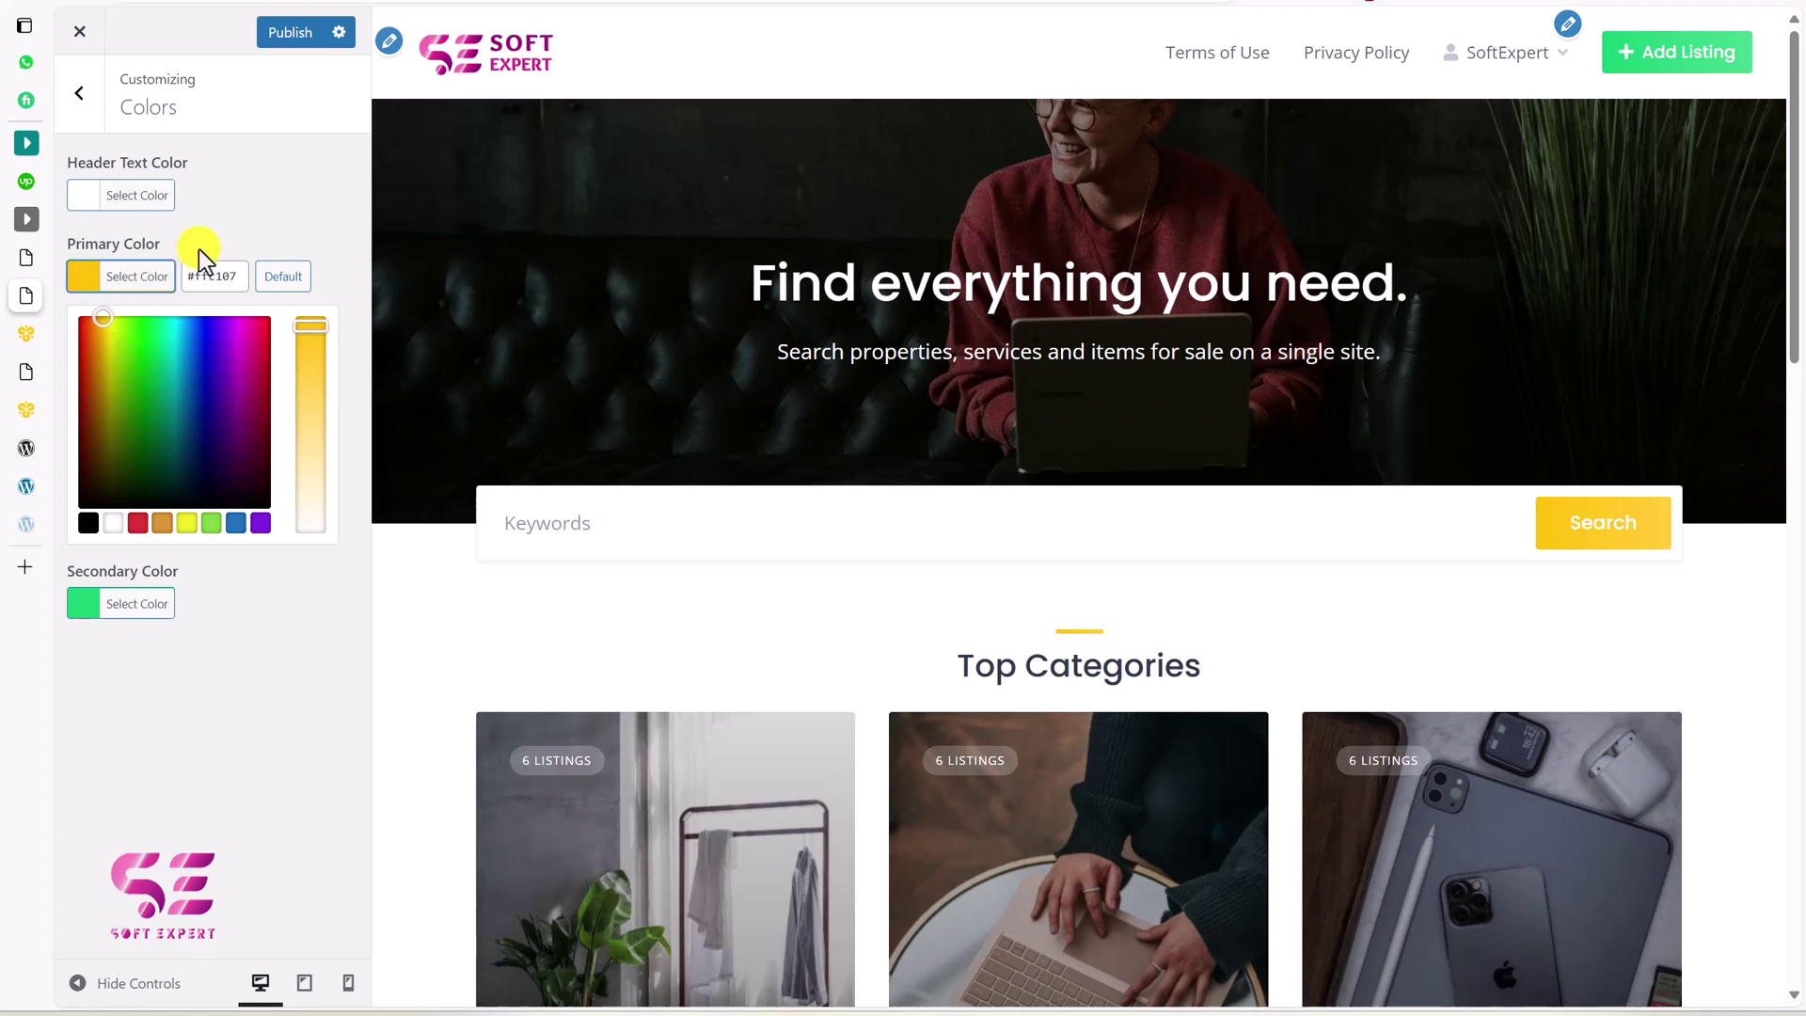
{"action": "left_click", "coordinate": [148, 603]}
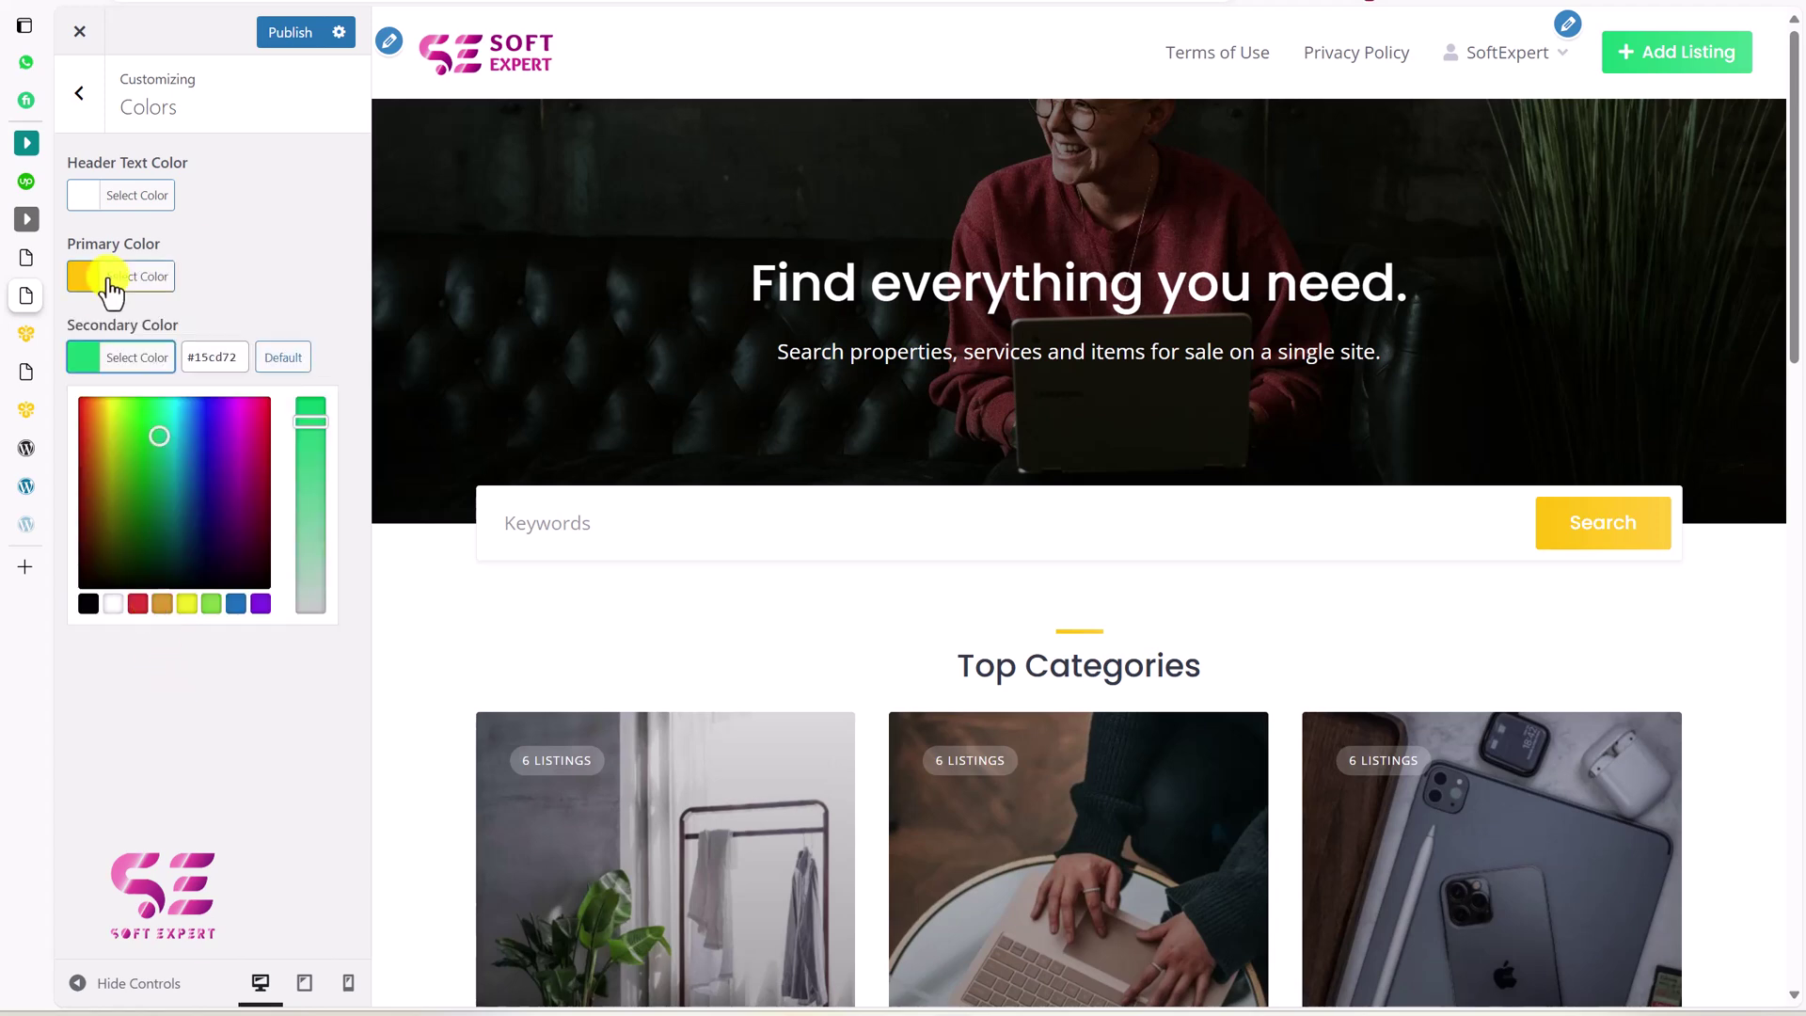
{"action": "left_click", "coordinate": [95, 124]}
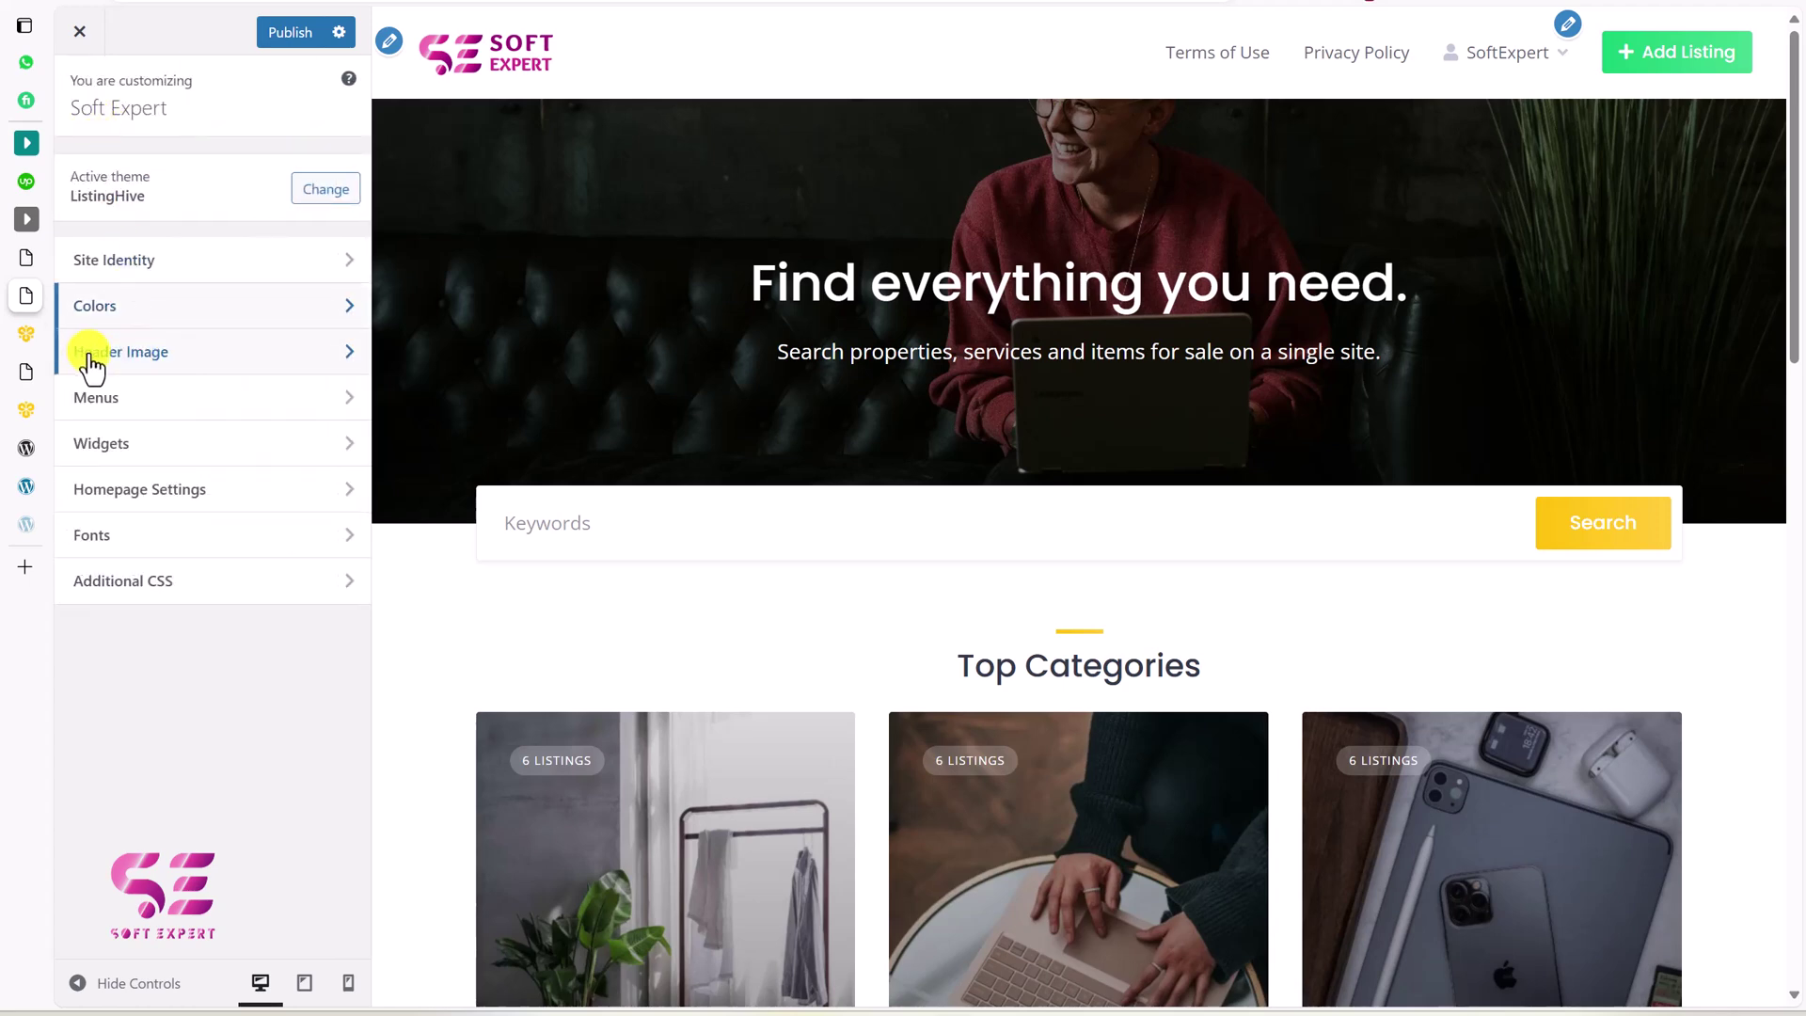
{"action": "left_click", "coordinate": [193, 369]}
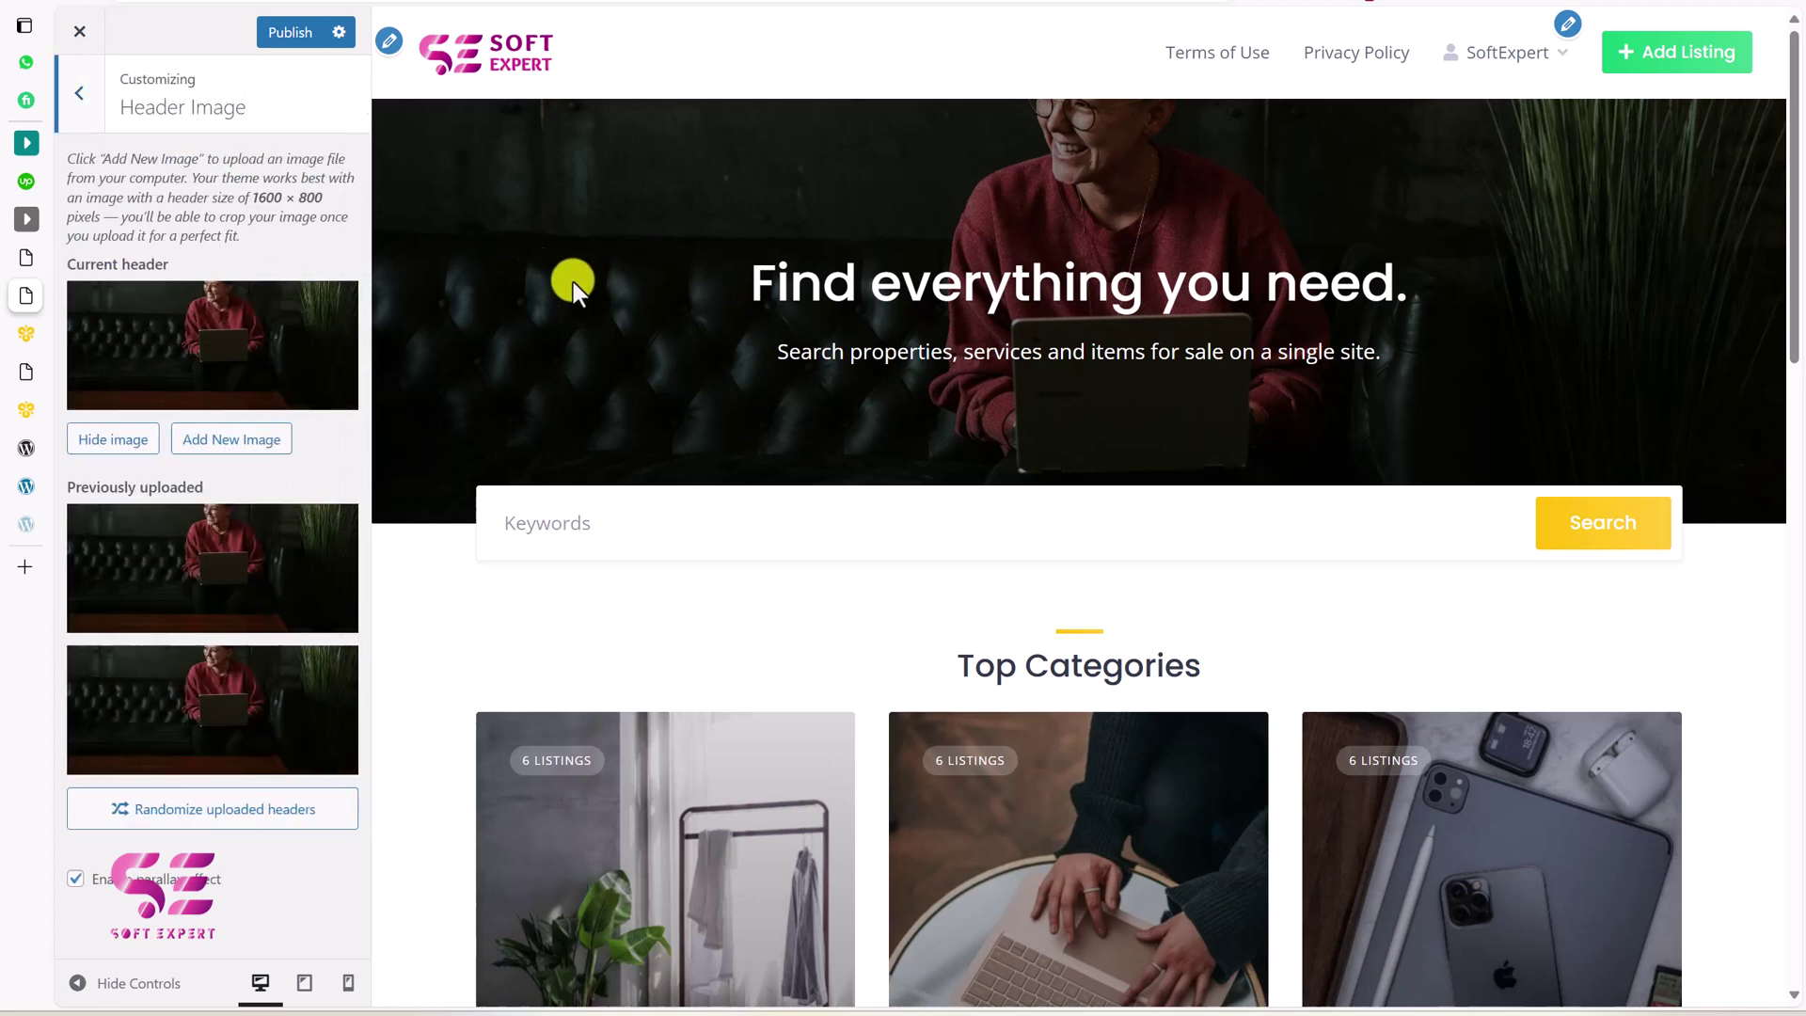
{"action": "left_click", "coordinate": [90, 111]}
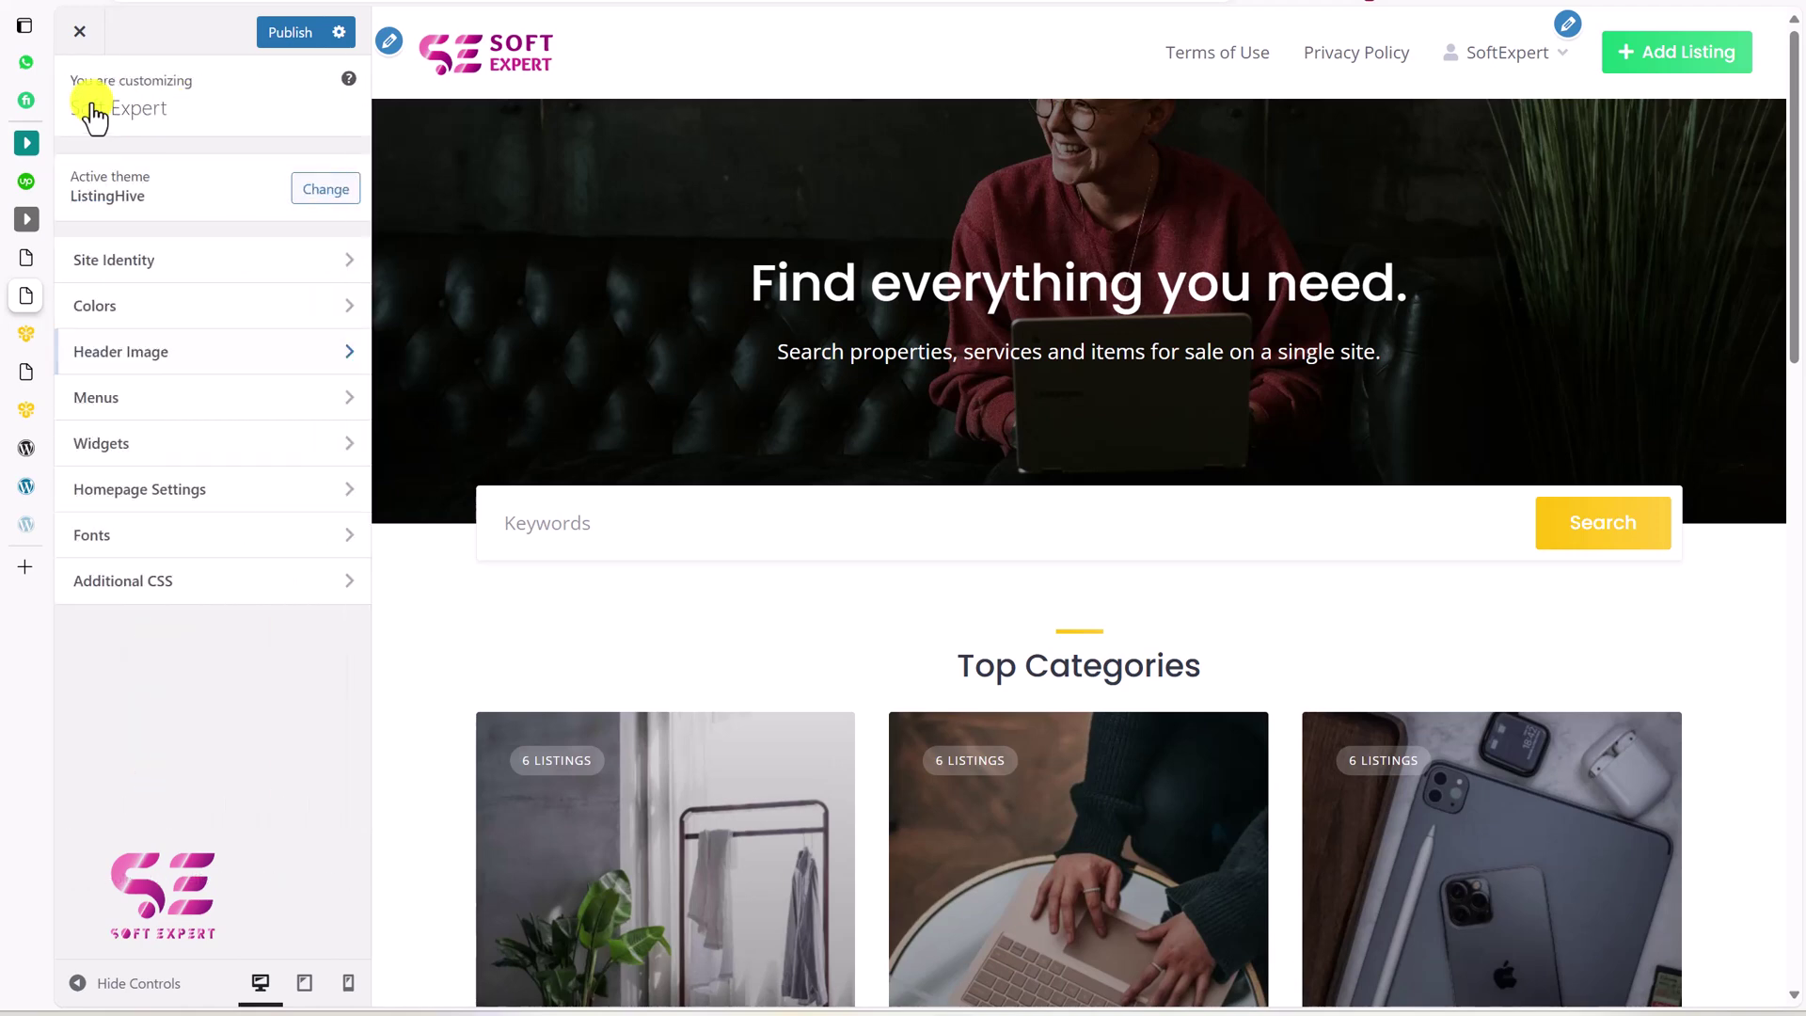
Check the items of the Header menu and assign that menu to the theme's Header location
{"action": "left_click", "coordinate": [181, 403]}
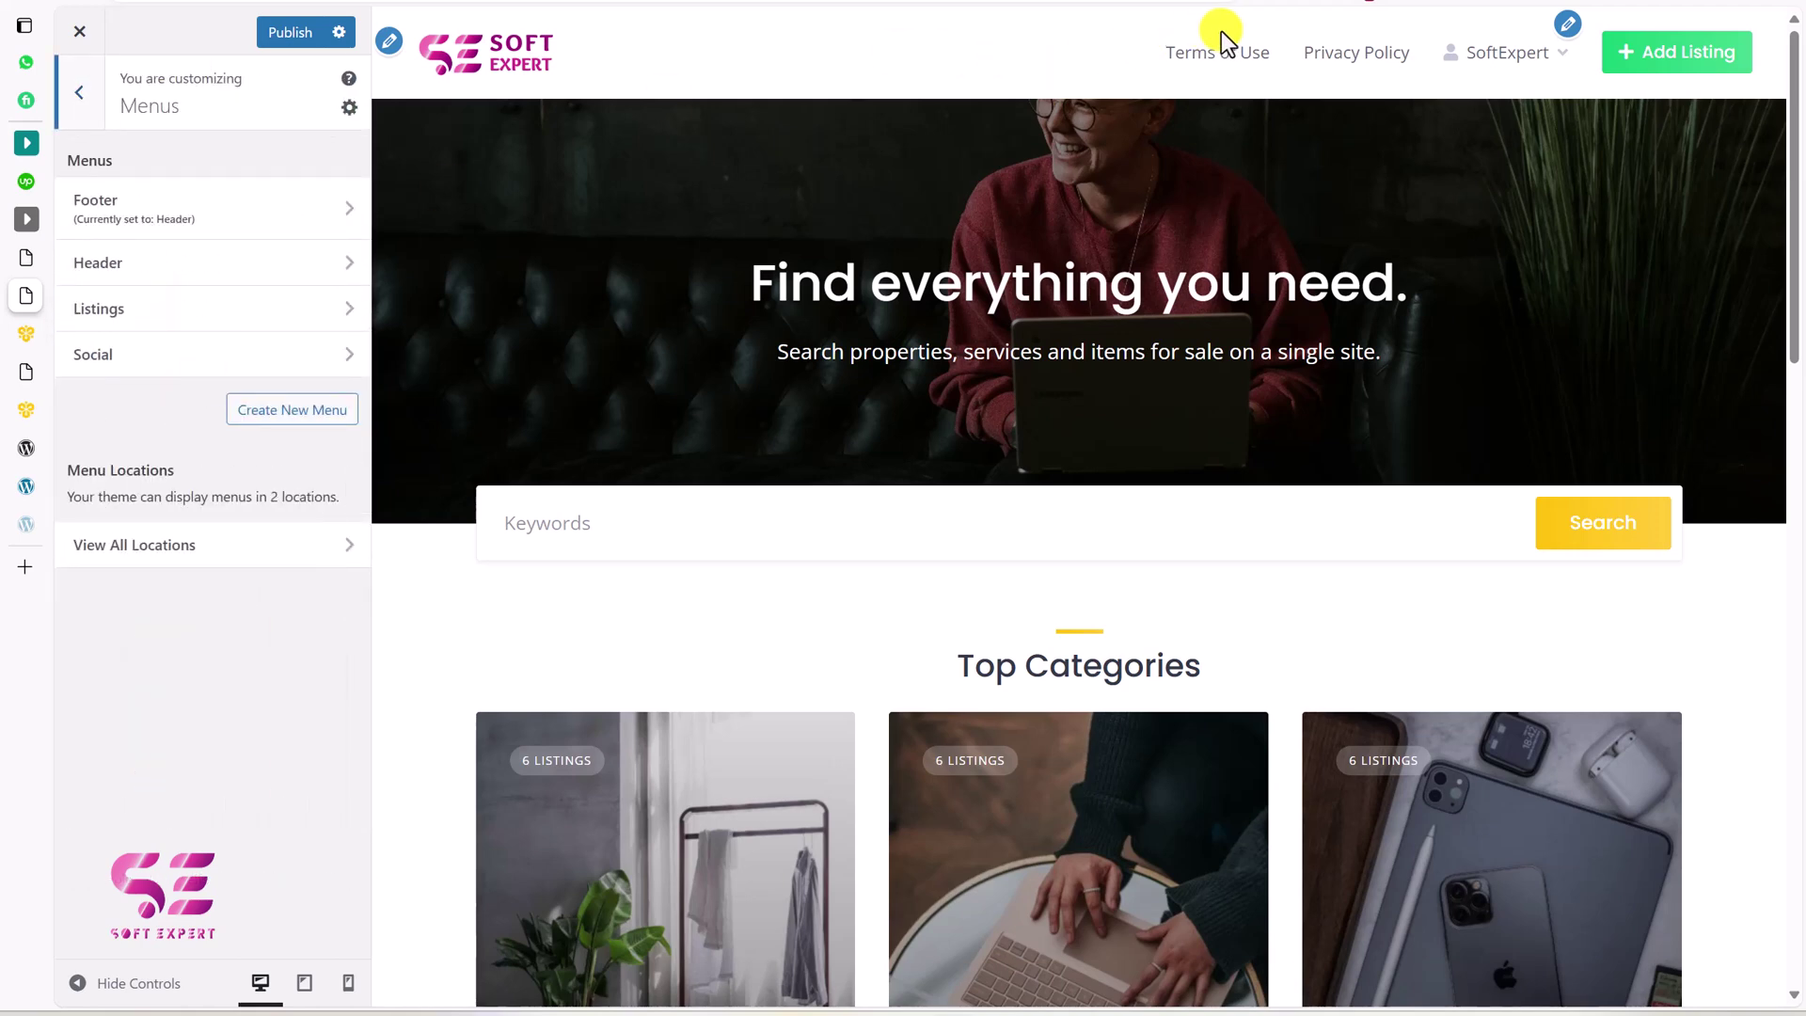
{"action": "left_click", "coordinate": [162, 268]}
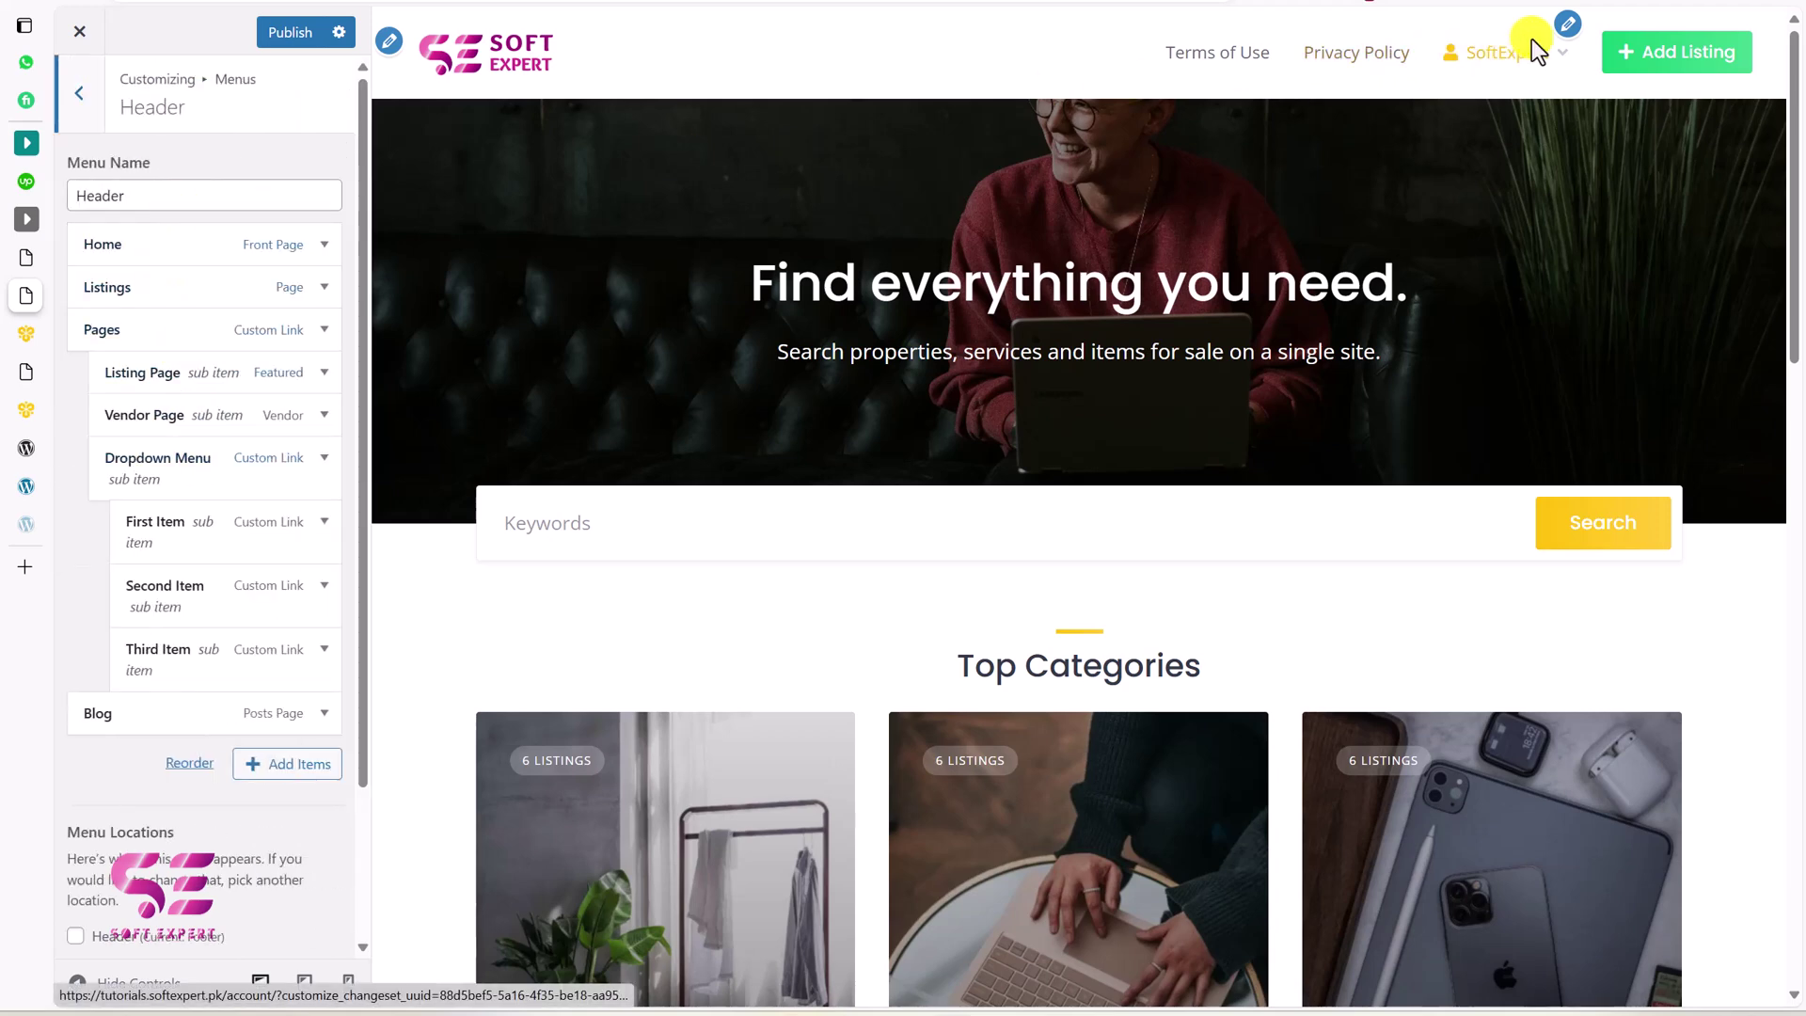
{"action": "left_click", "coordinate": [1565, 27]}
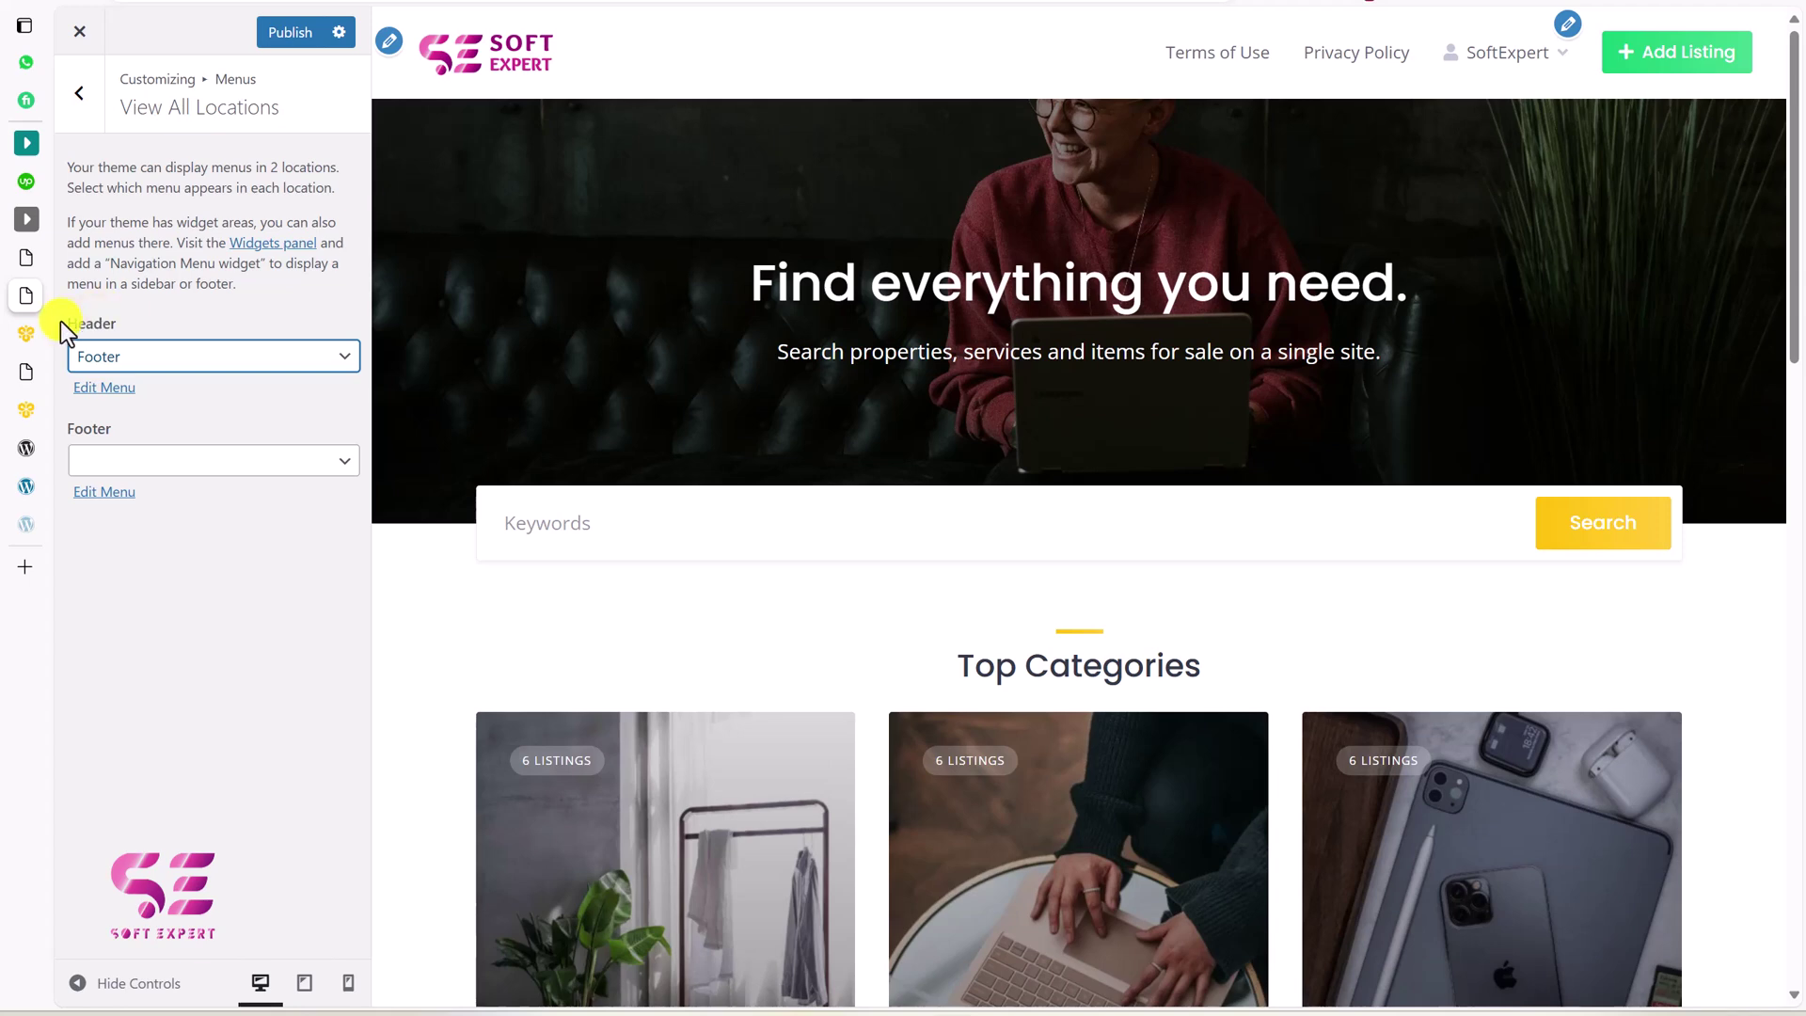
{"action": "left_click", "coordinate": [129, 355]}
{"action": "left_click", "coordinate": [97, 429]}
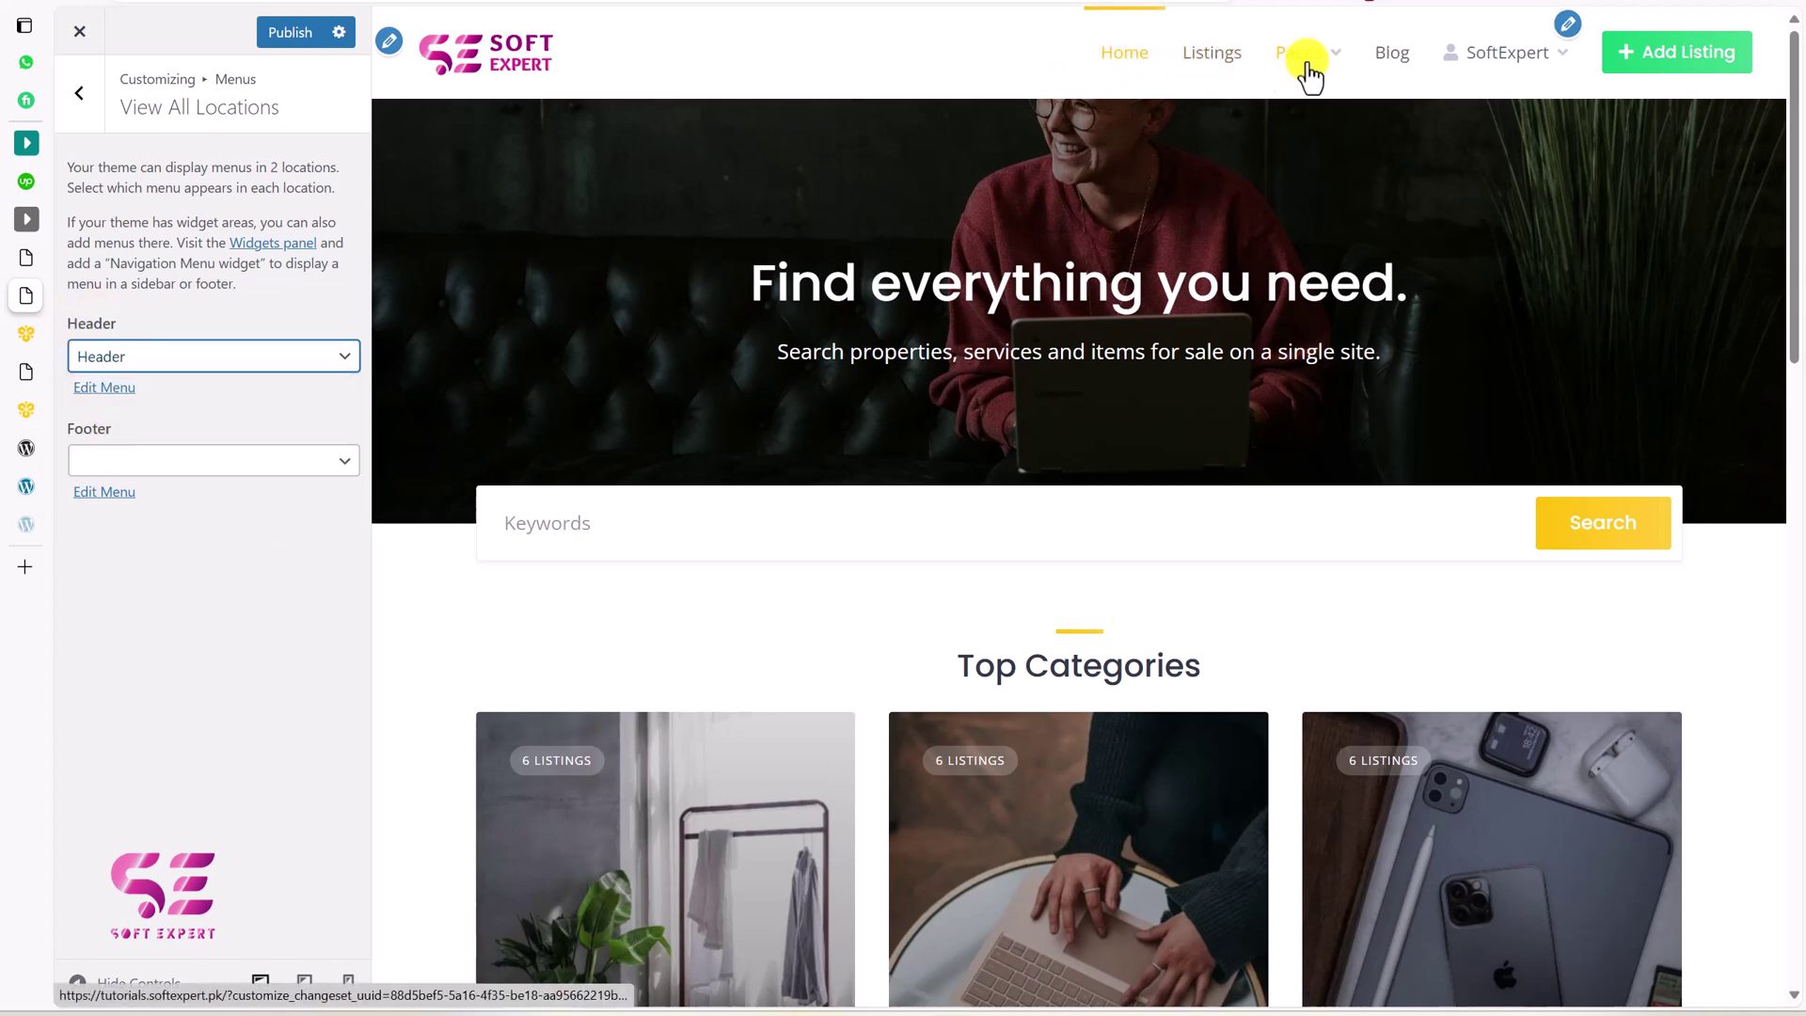
{"action": "left_click", "coordinate": [79, 92]}
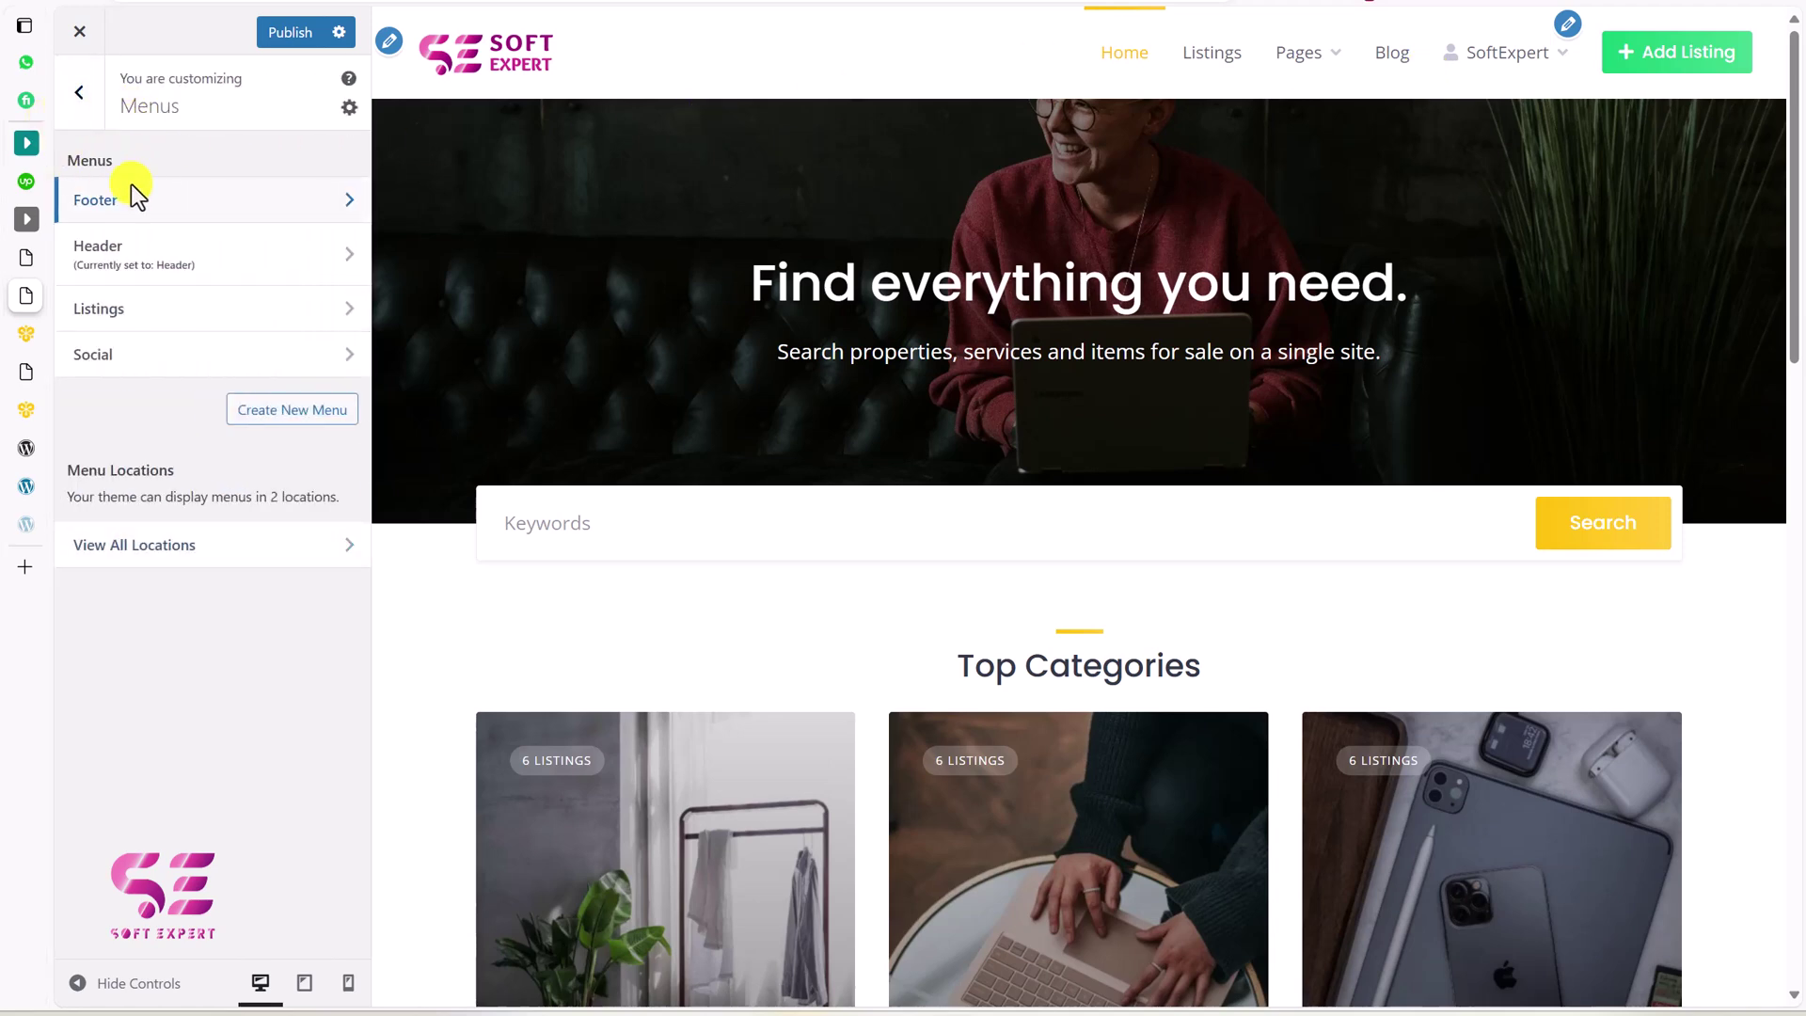
Review the items of the Footer and Listings menus and compare the Listings menu with the links in the site footer
{"action": "left_click", "coordinate": [127, 195]}
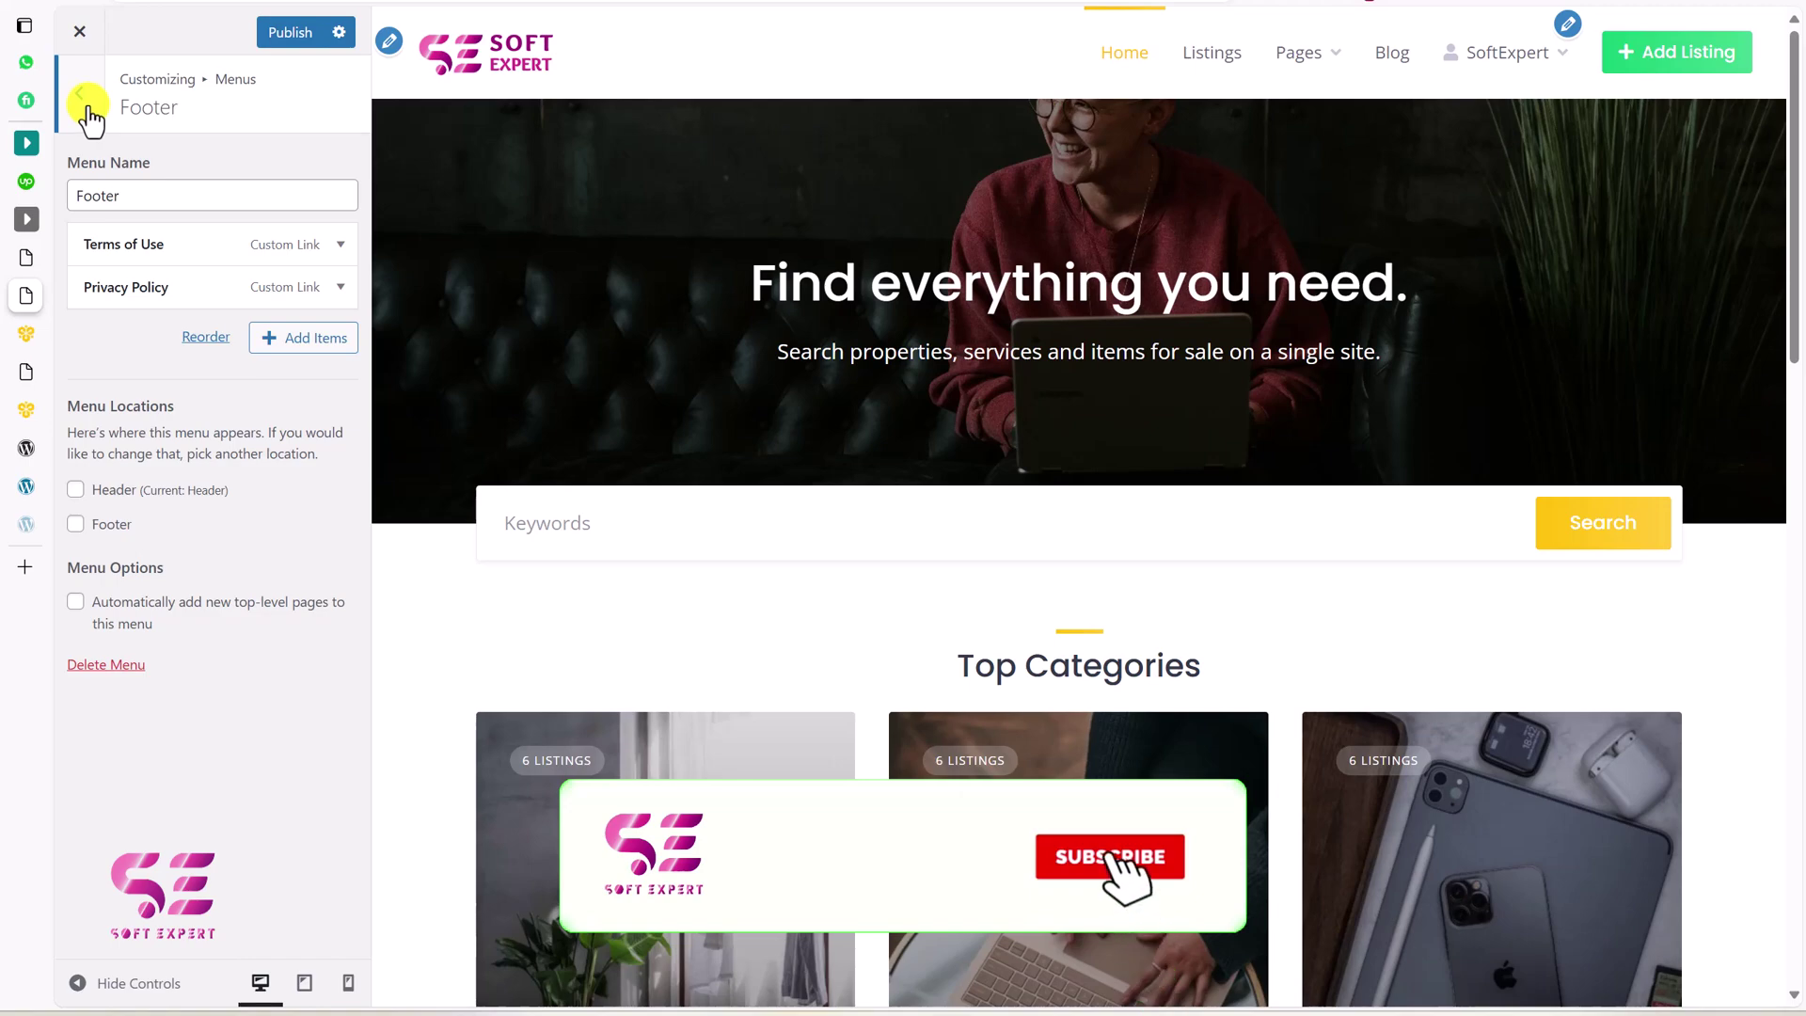
{"action": "left_click", "coordinate": [79, 92]}
{"action": "left_click", "coordinate": [134, 310]}
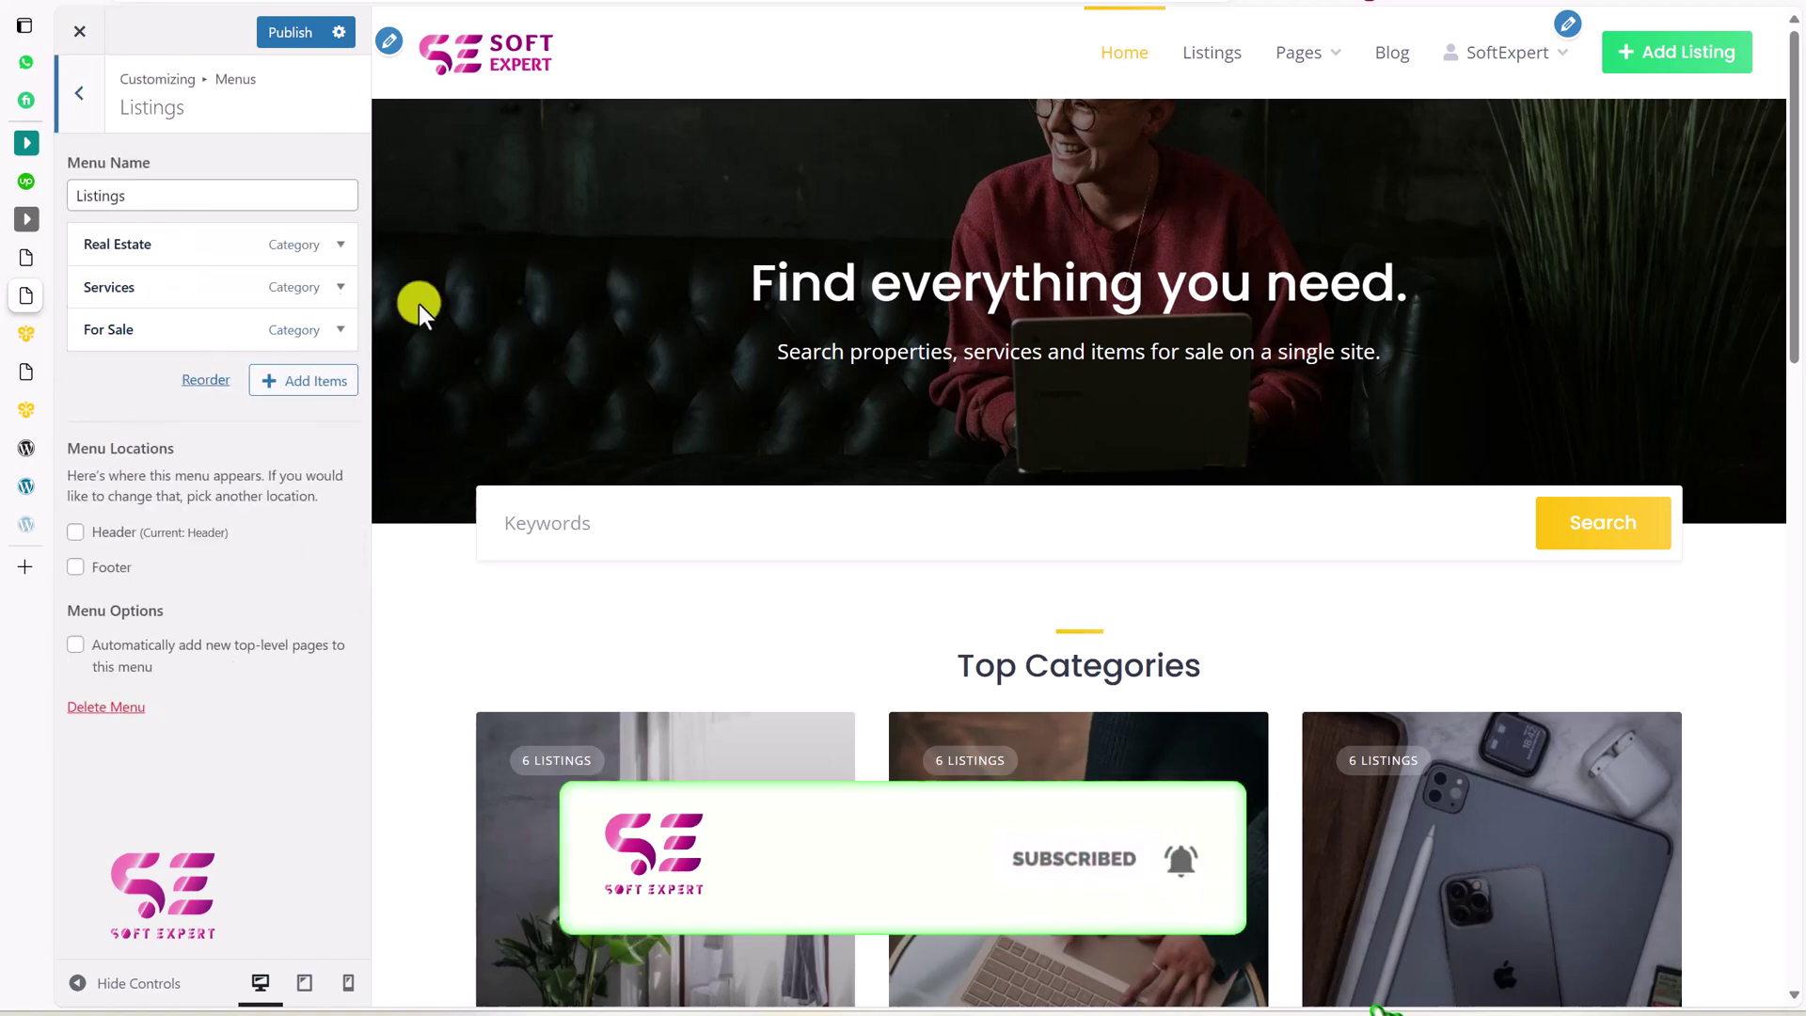
{"action": "left_click_drag", "start_coordinate": [1792, 266], "coordinate": [1797, 658]}
{"action": "scroll", "coordinate": [1072, 764], "scroll_direction": "down", "scroll_amount": 10}
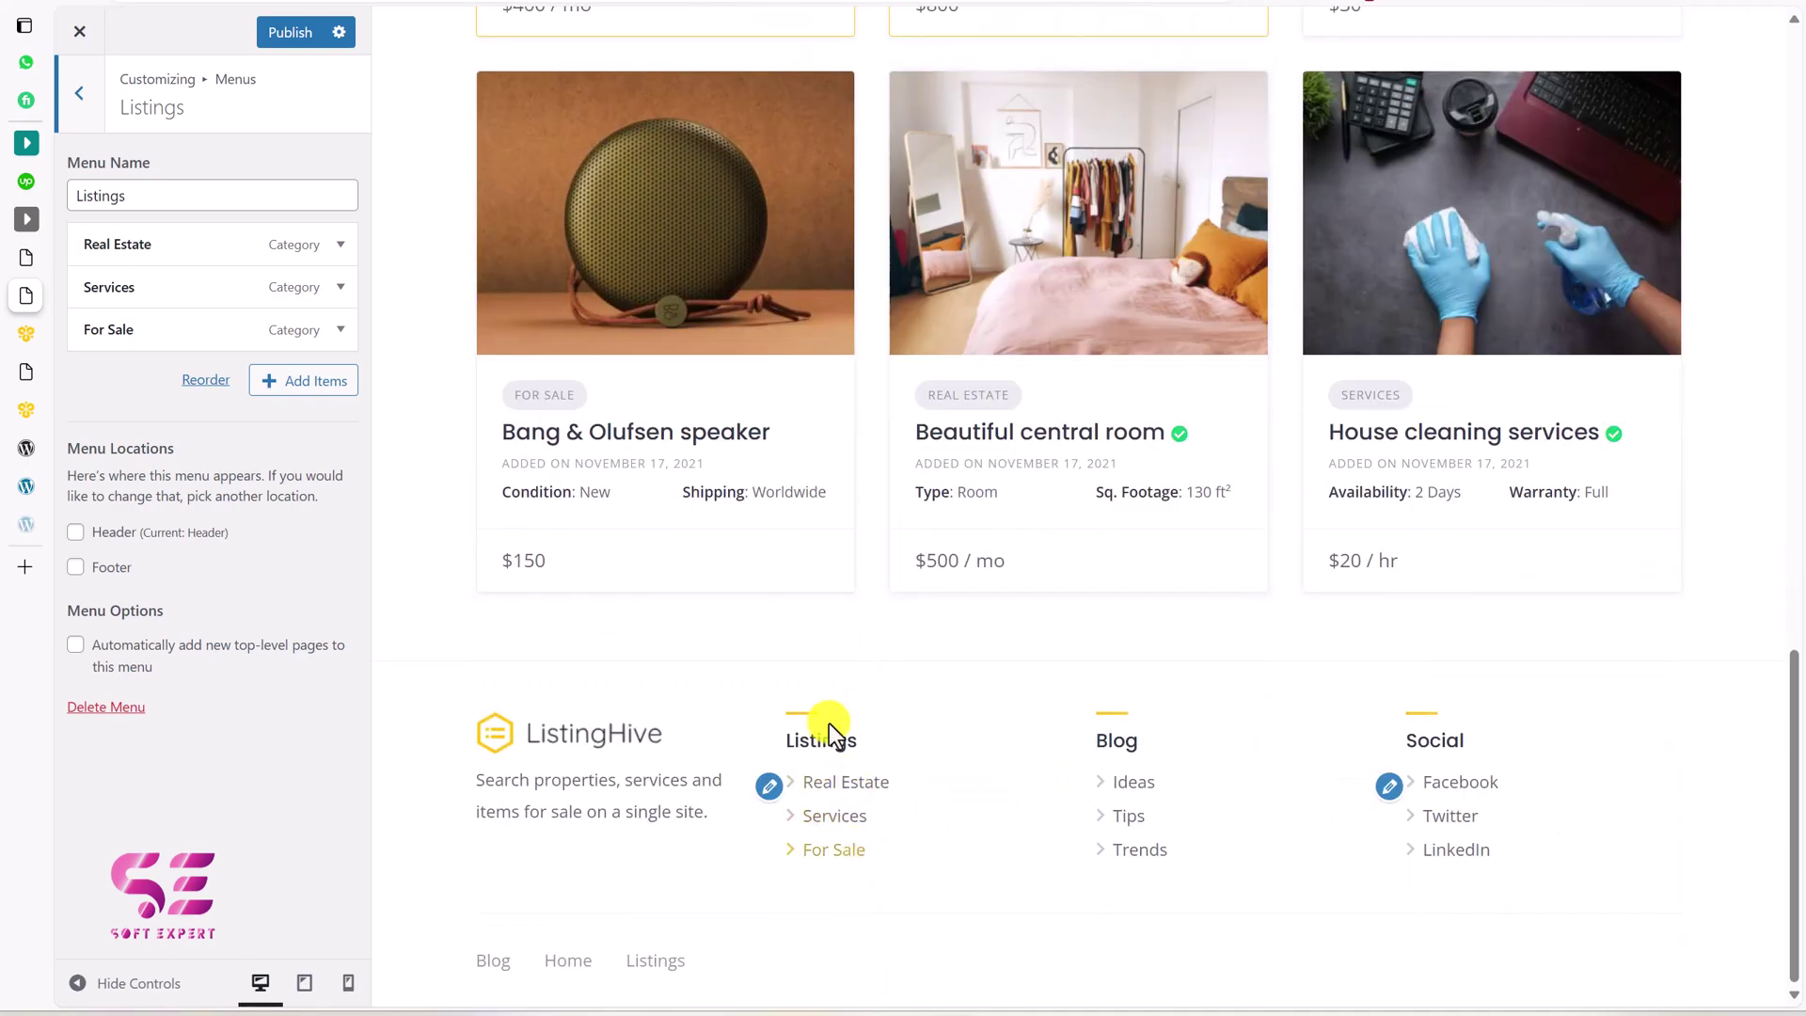
{"action": "left_click", "coordinate": [81, 95]}
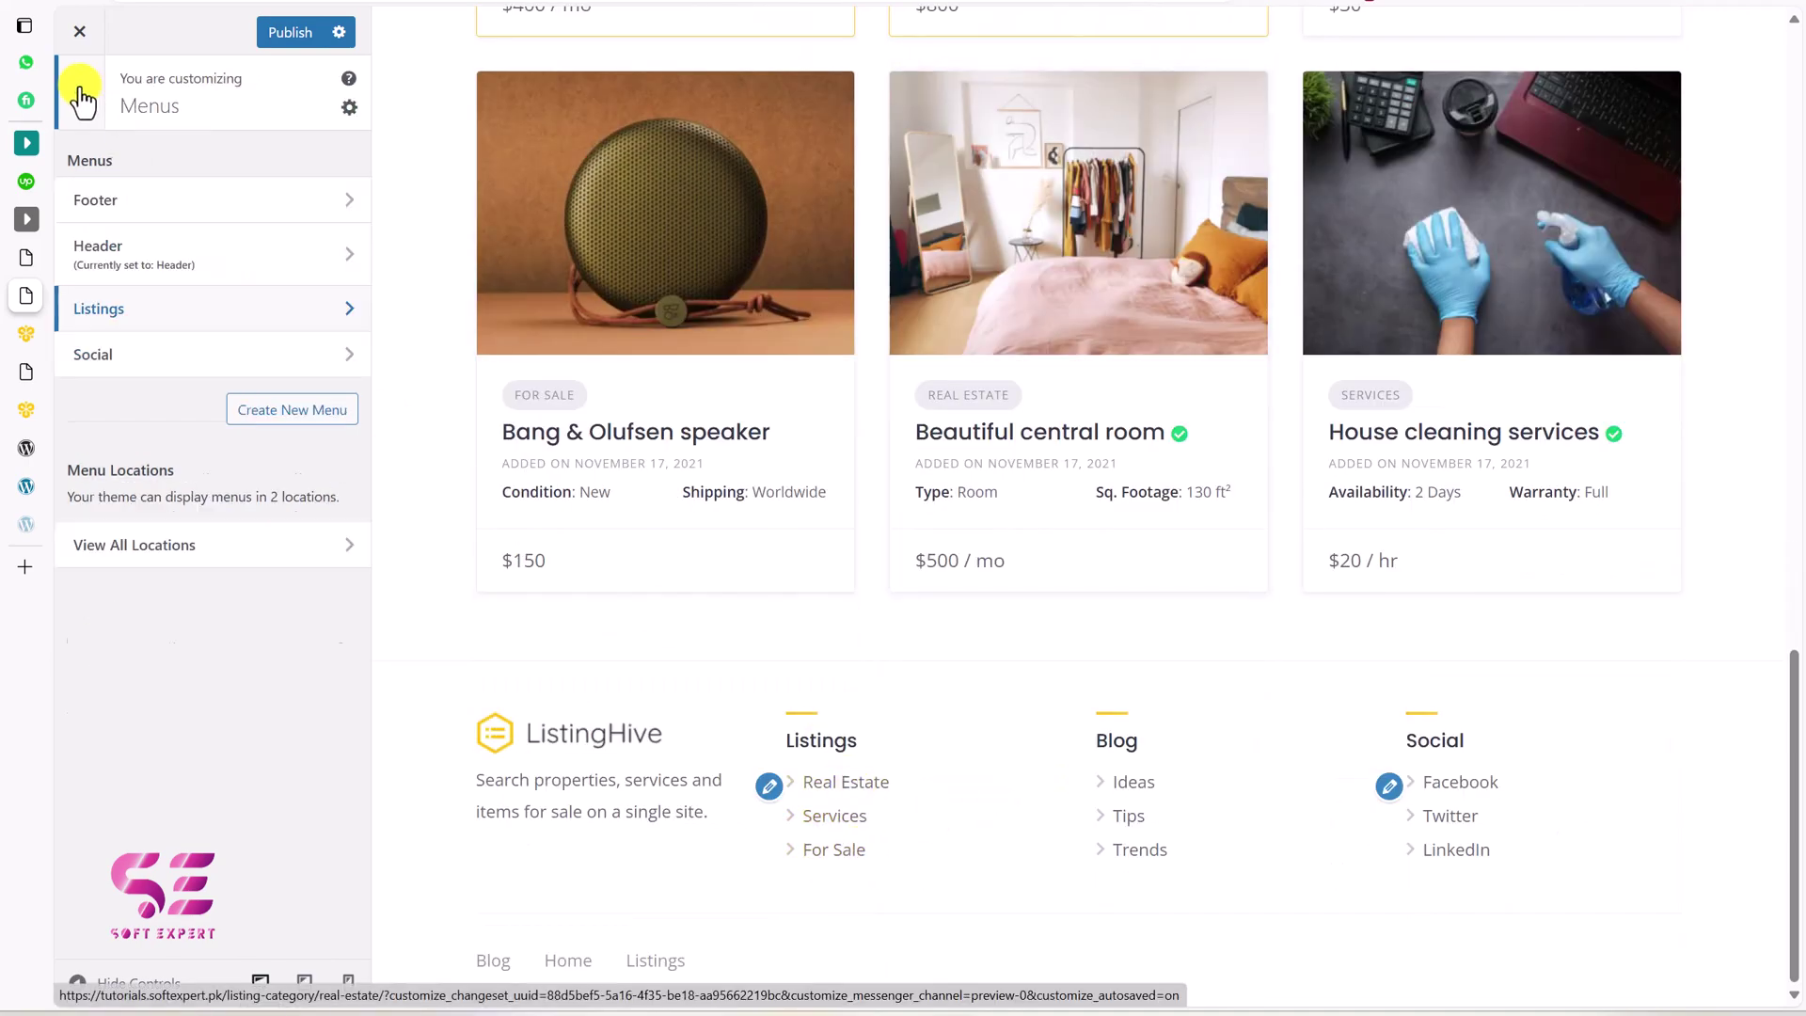
{"action": "left_click", "coordinate": [81, 94]}
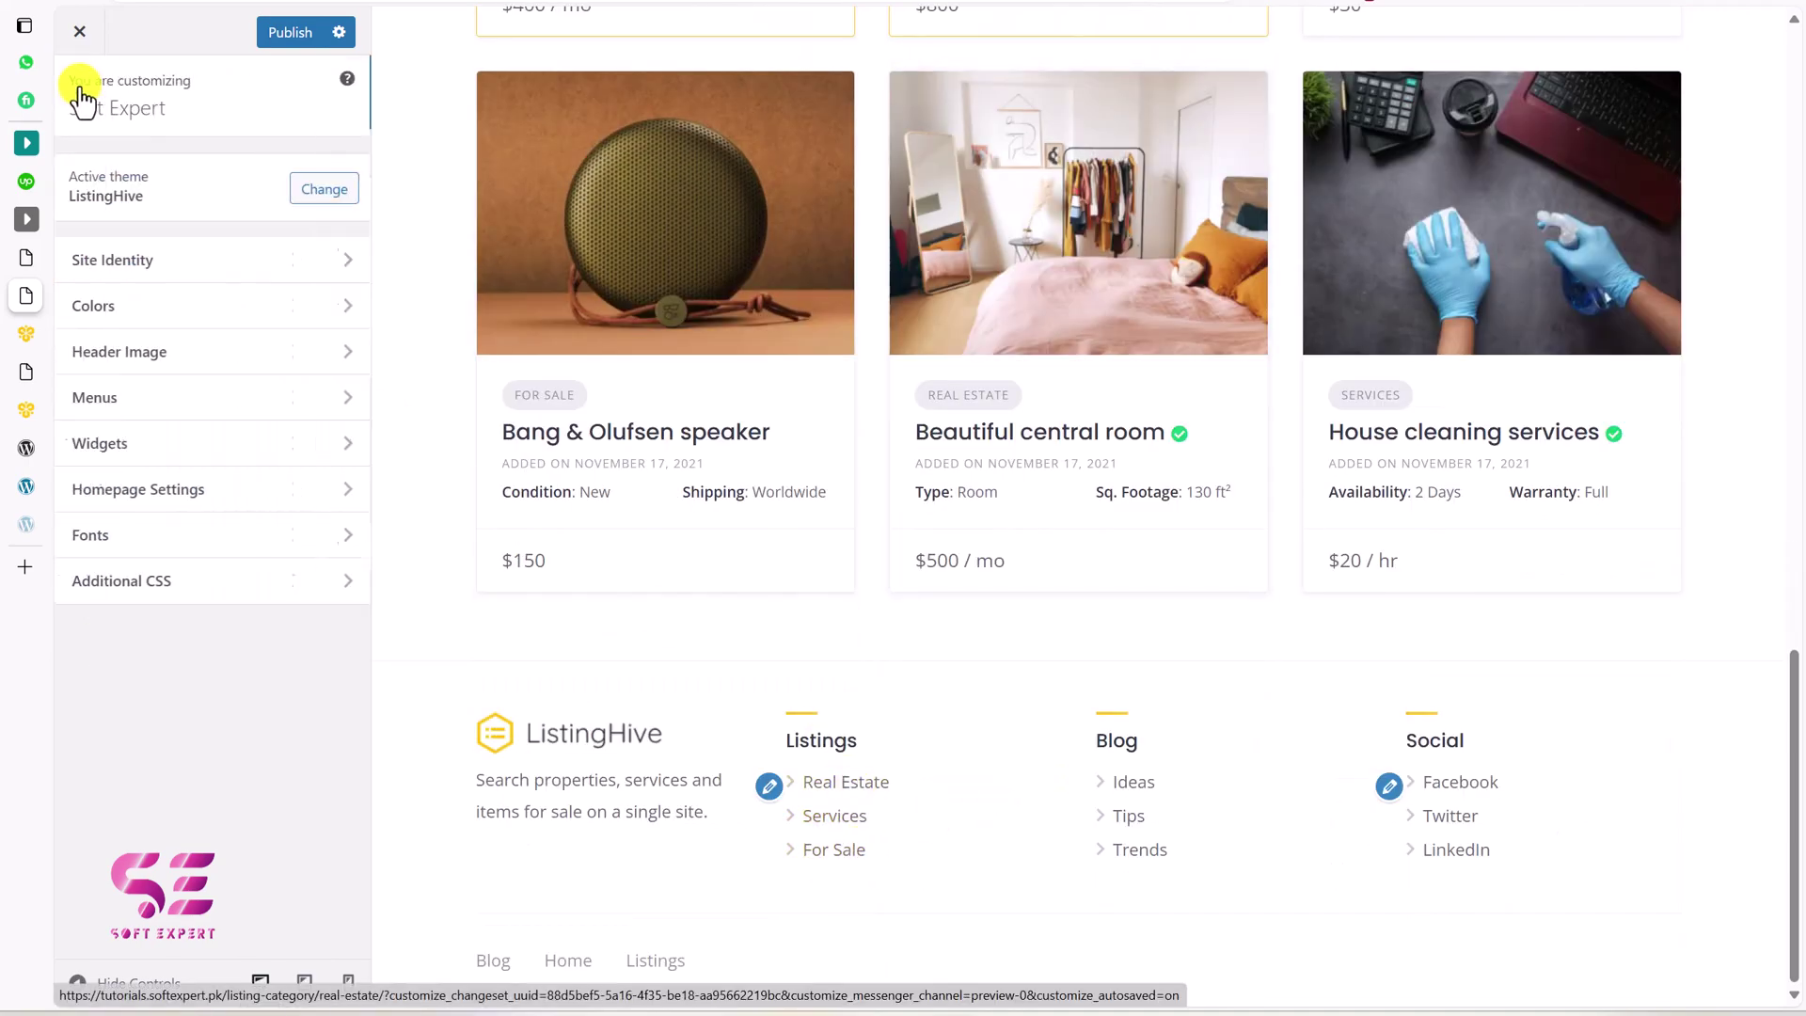
Inspect the Site (footer) widget area and the logo and tagline inside its Text widget
{"action": "left_click", "coordinate": [148, 459]}
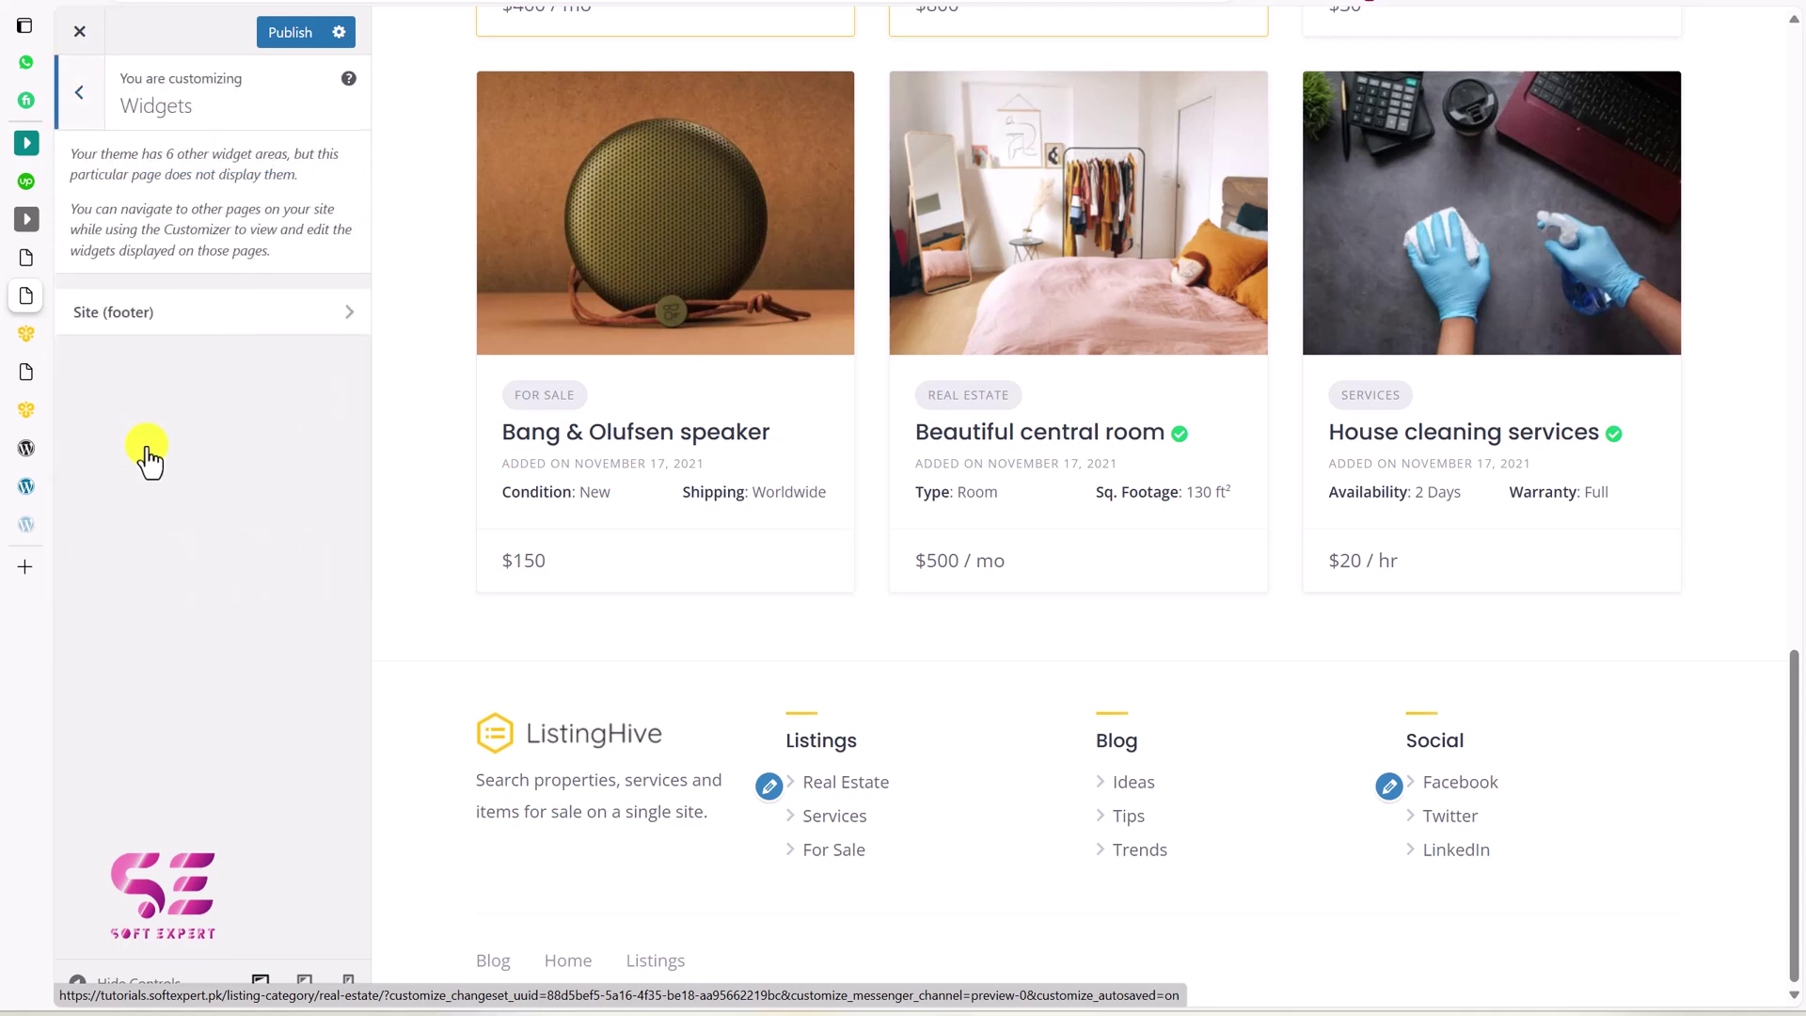
{"action": "left_click", "coordinate": [136, 320]}
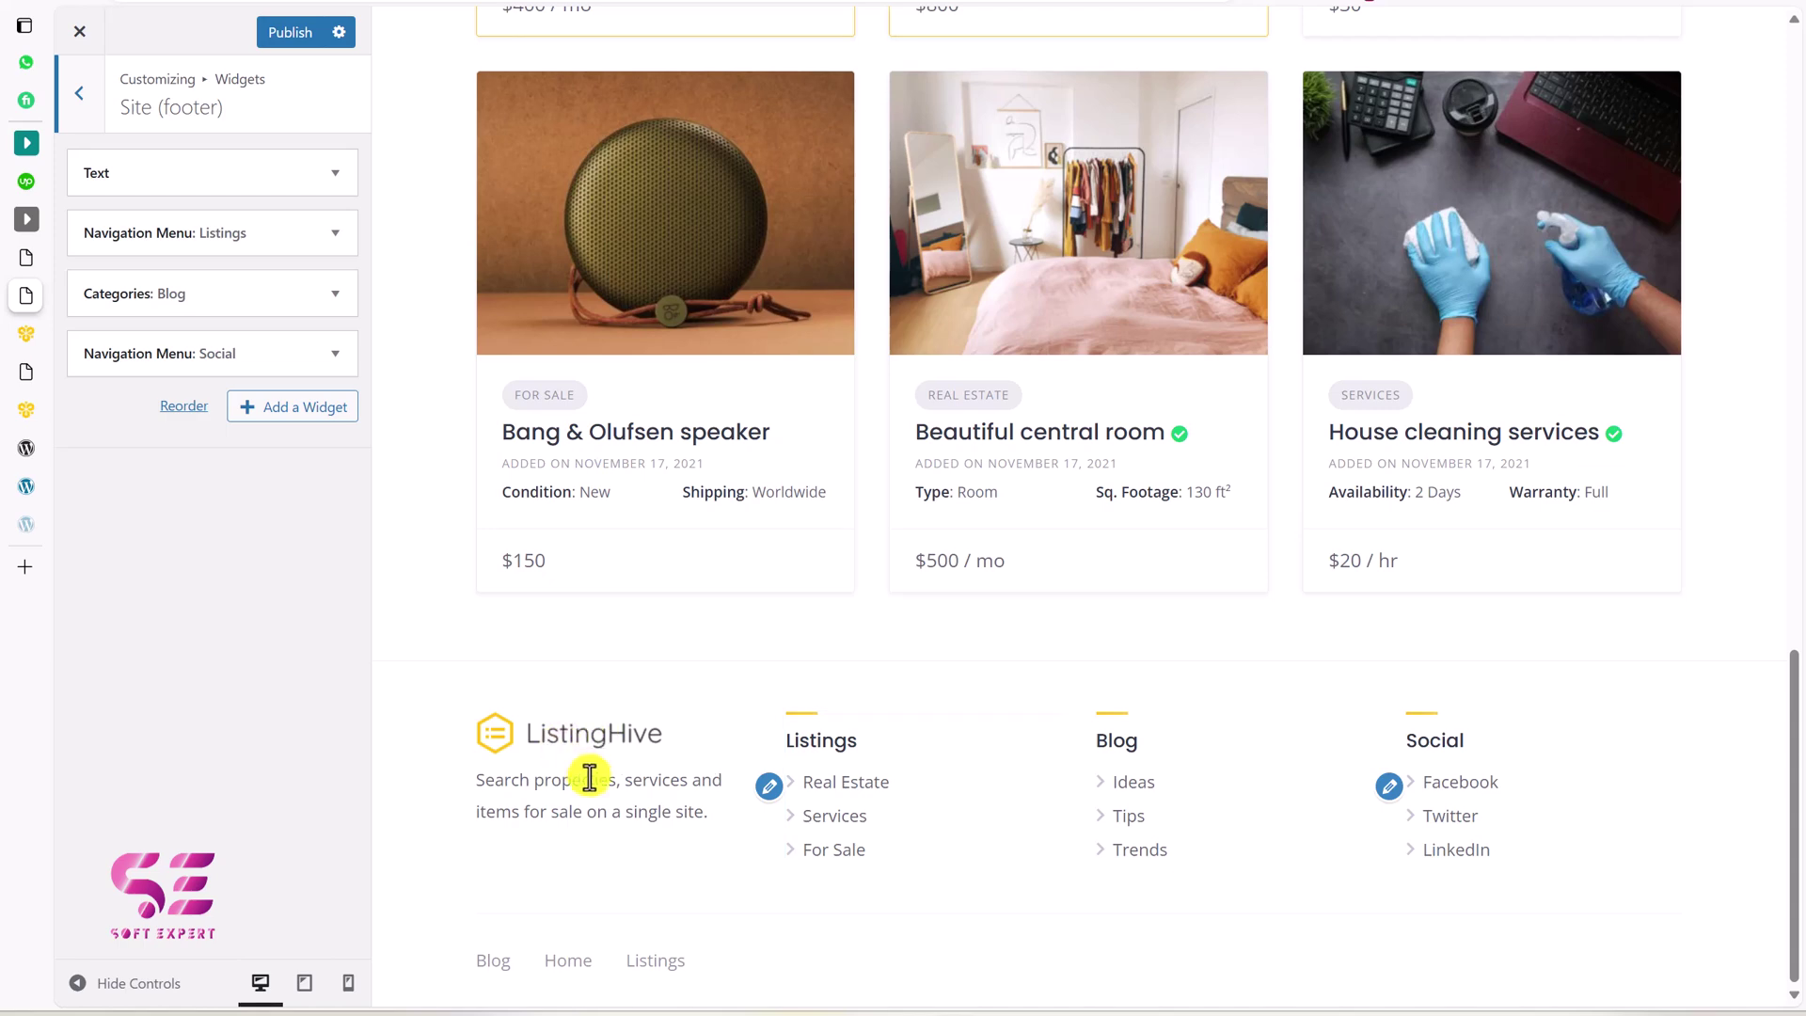
{"action": "left_click", "coordinate": [333, 174]}
{"action": "left_click", "coordinate": [171, 400]}
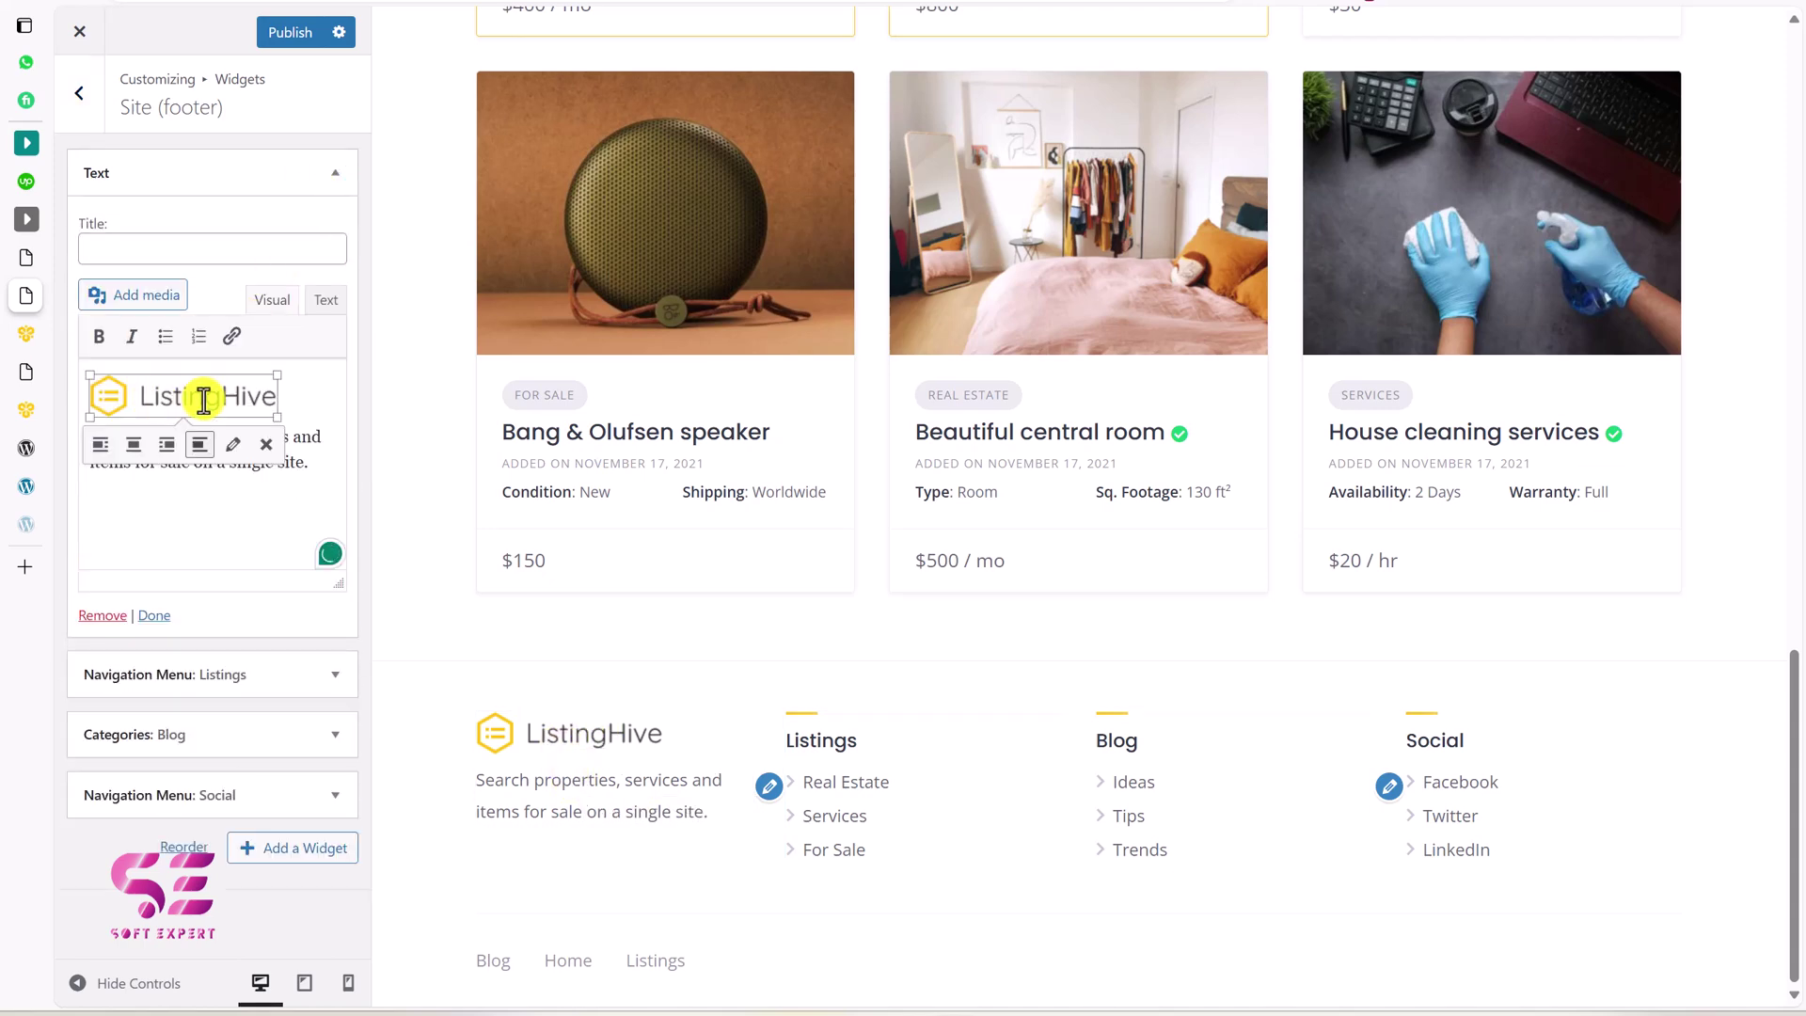
{"action": "left_click", "coordinate": [311, 460]}
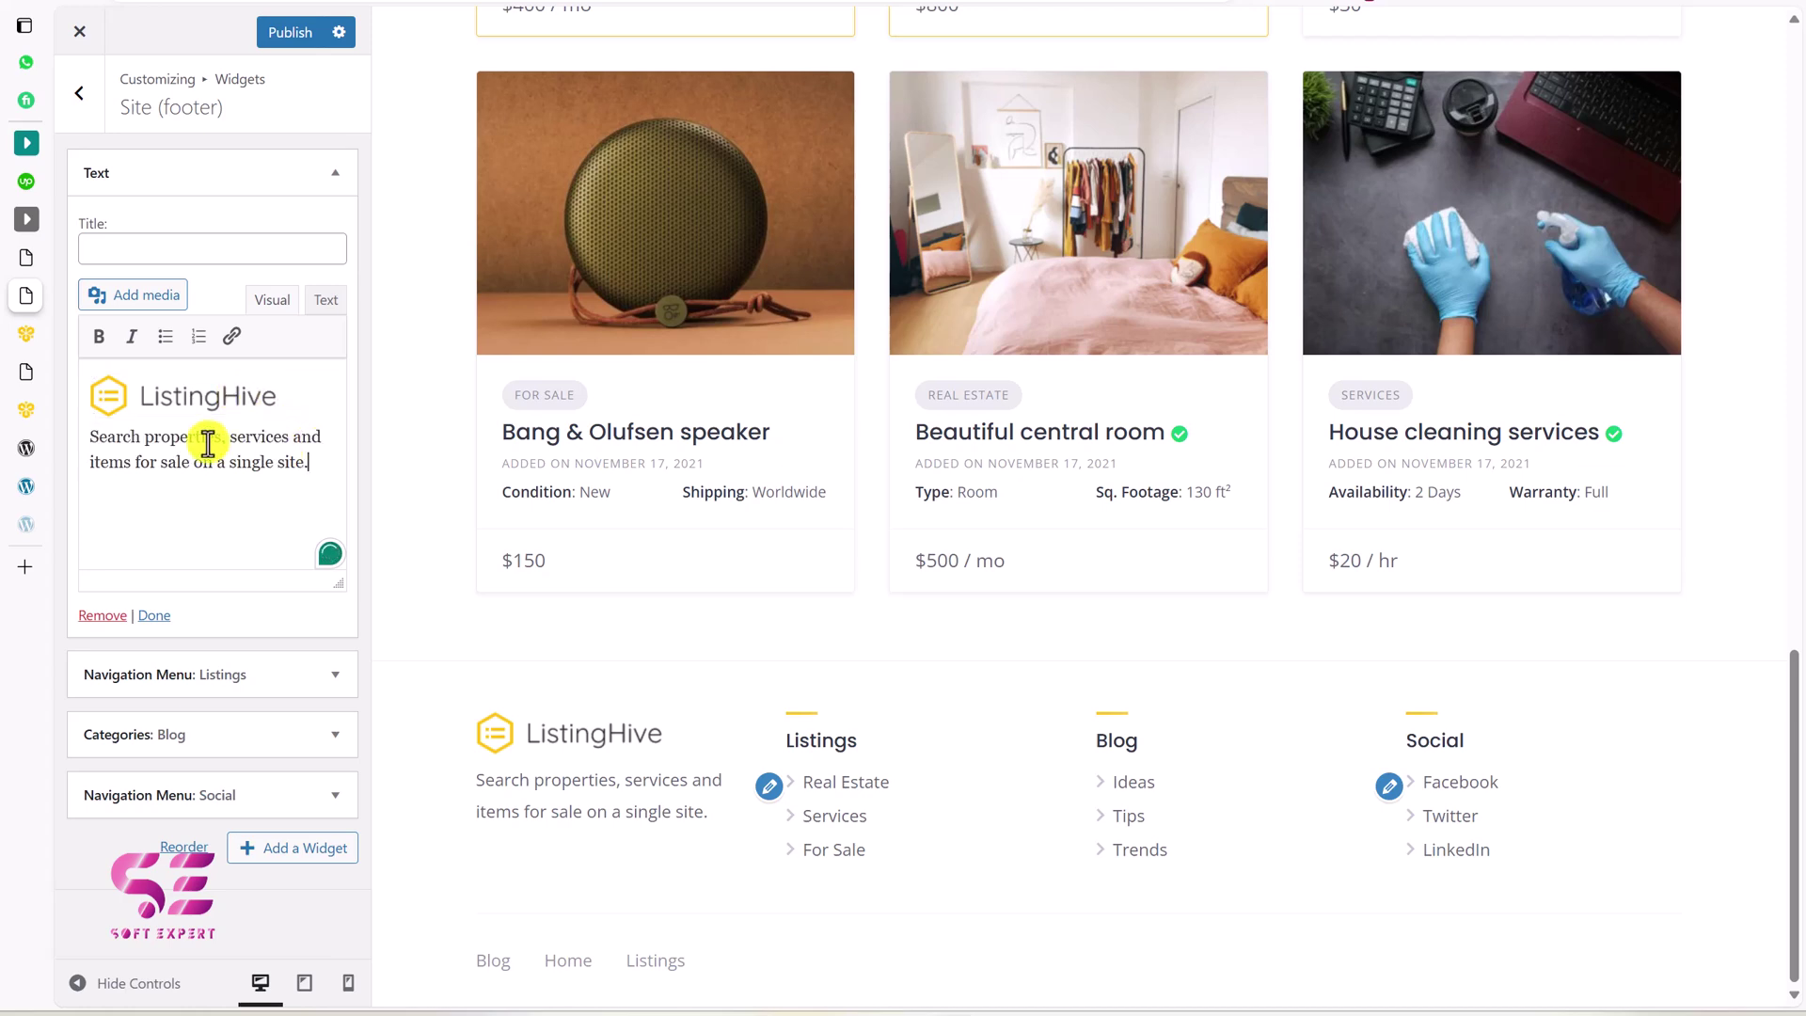
{"action": "key", "text": "Escape"}
{"action": "key", "text": "Escape"}
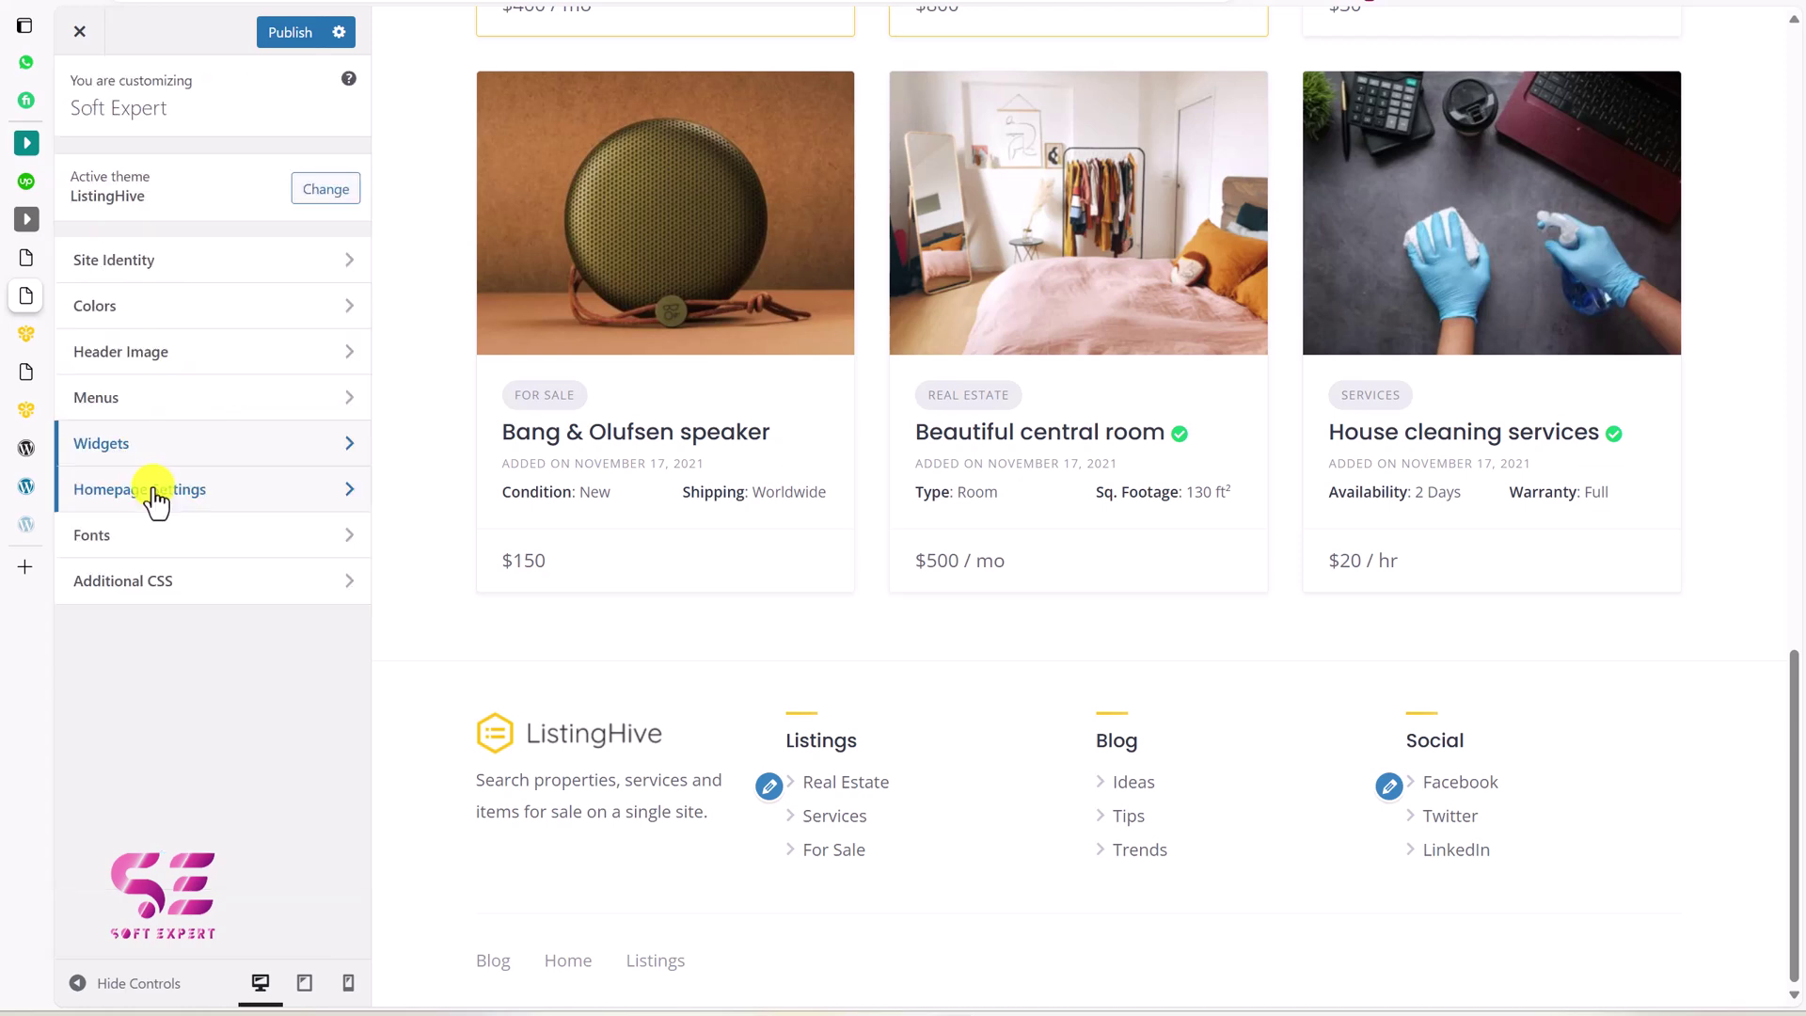
Review the theme's heading and body font settings, browse the available heading fonts, and check the headings in the page preview
{"action": "left_click", "coordinate": [149, 539]}
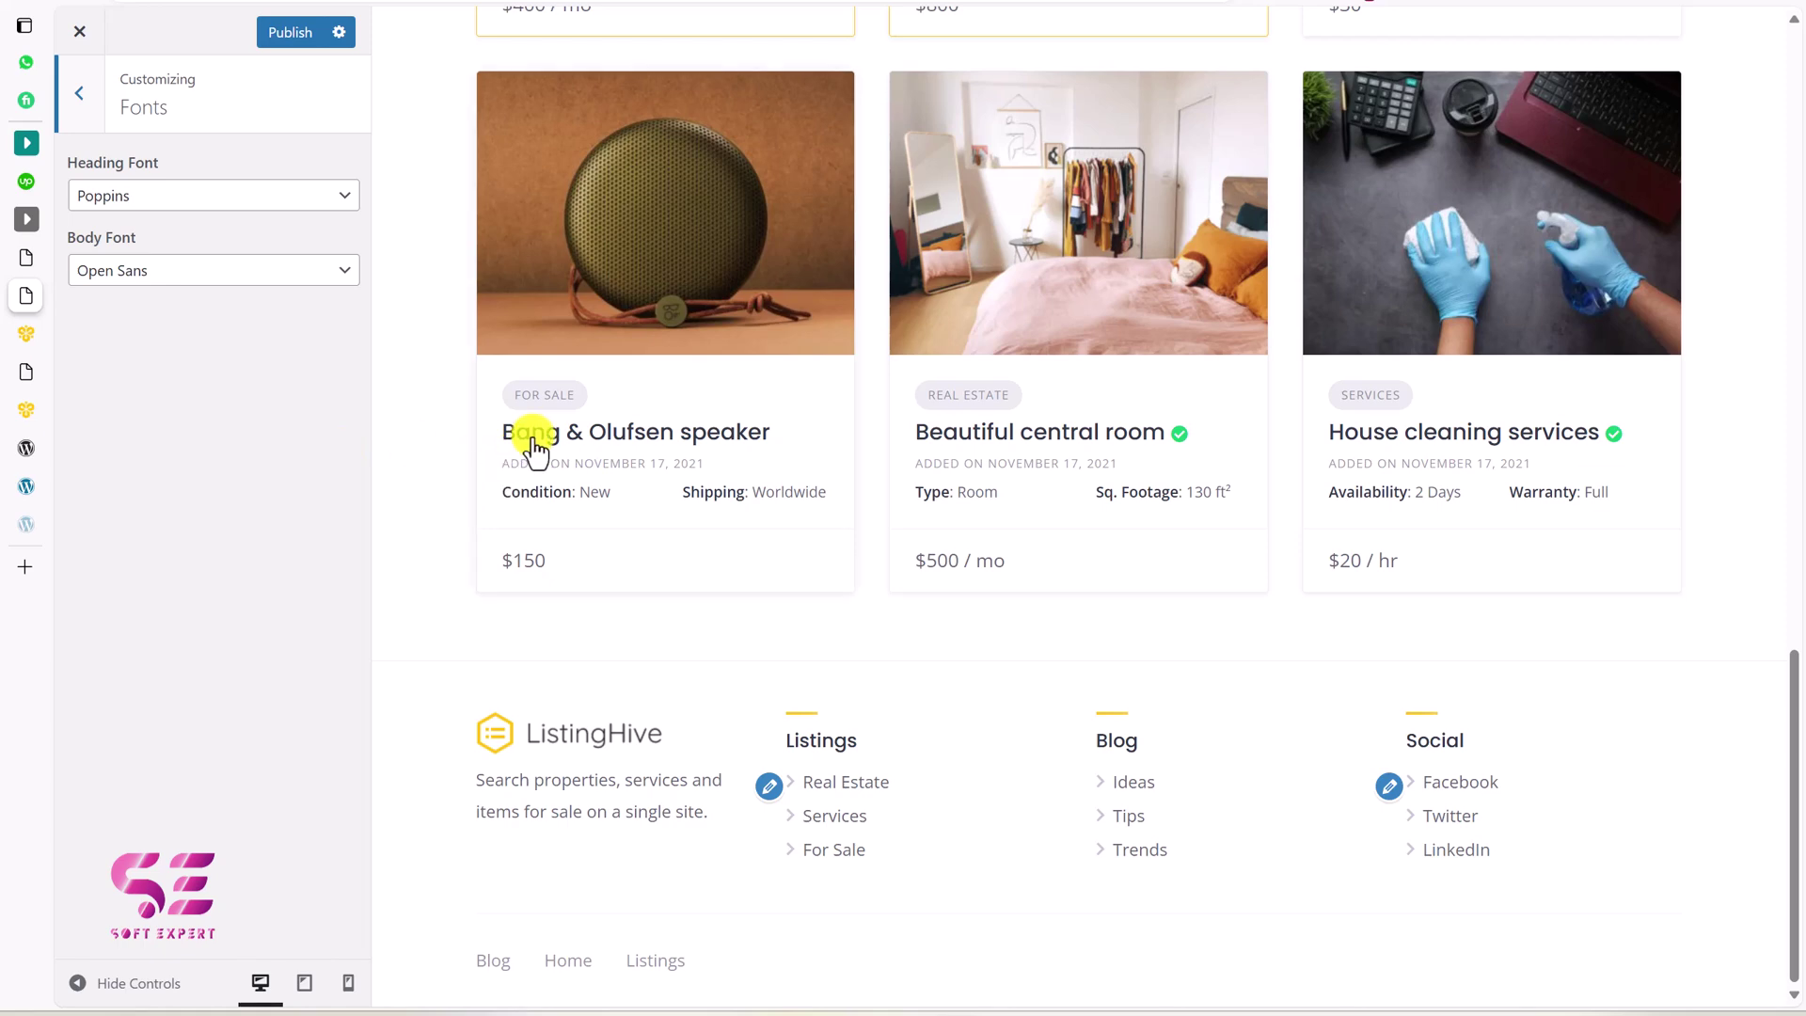
{"action": "left_click", "coordinate": [193, 194]}
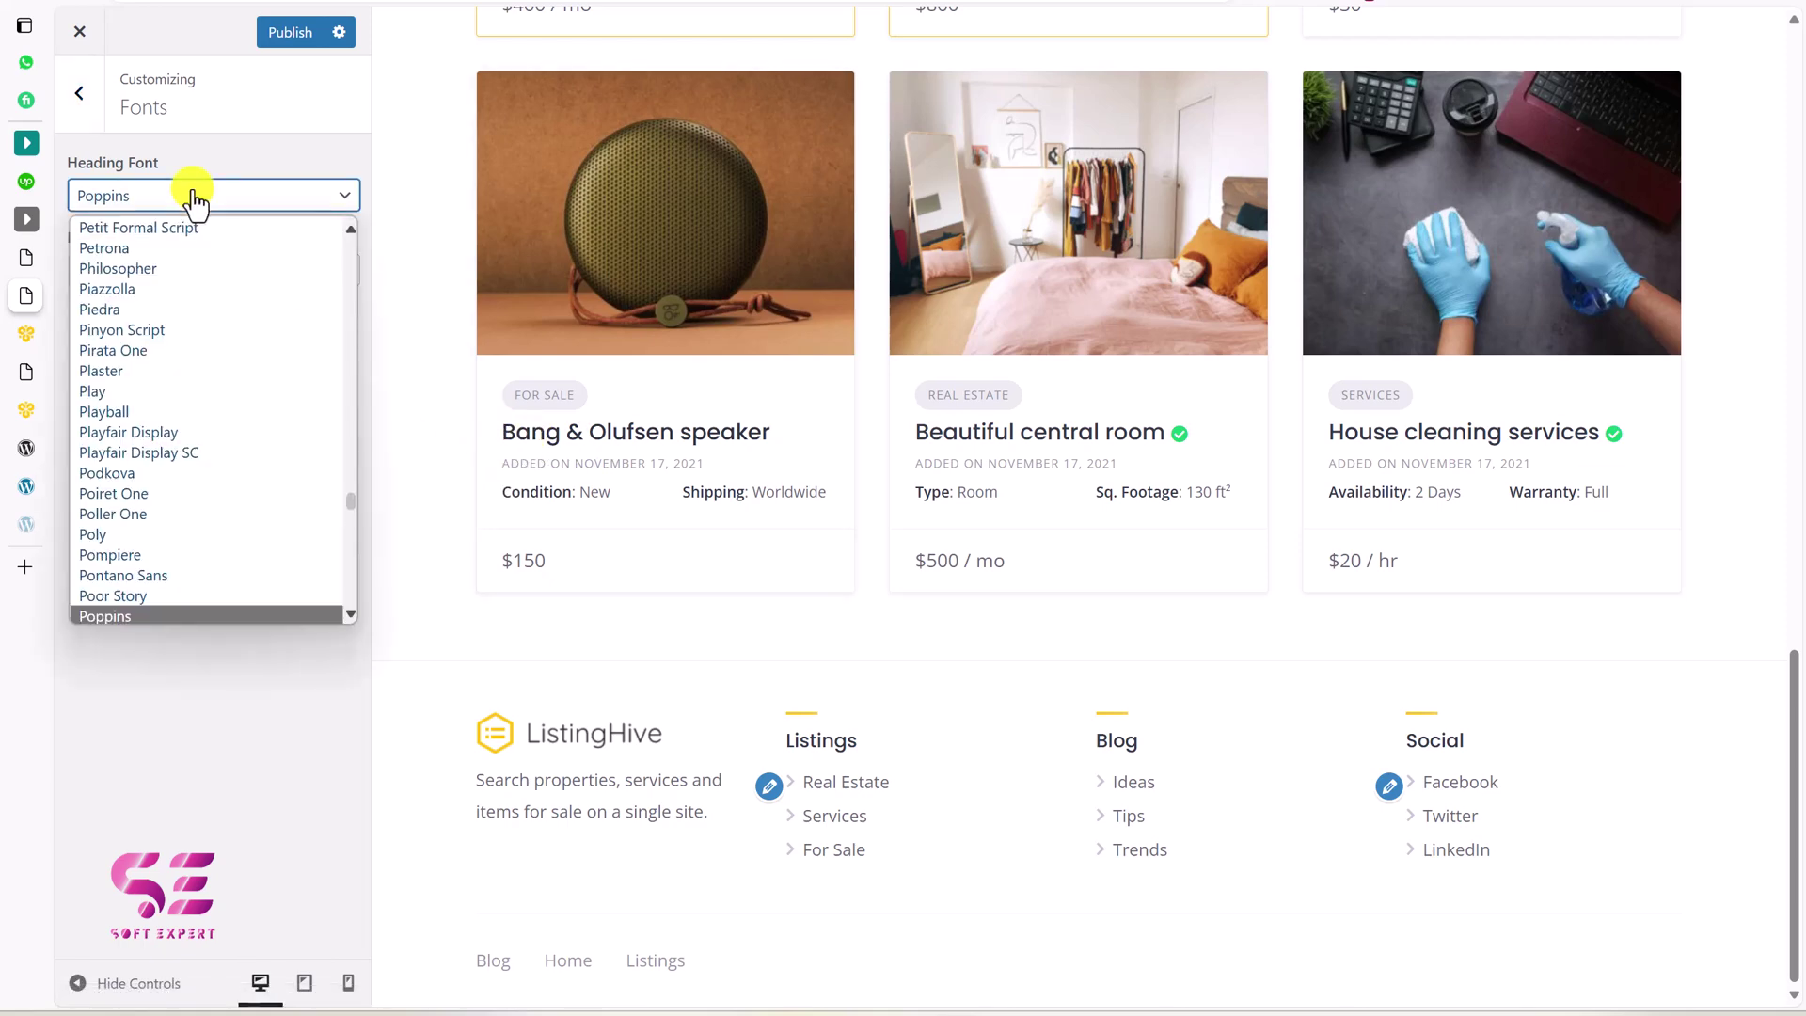
{"action": "left_click", "coordinate": [193, 195]}
{"action": "left_click", "coordinate": [156, 196]}
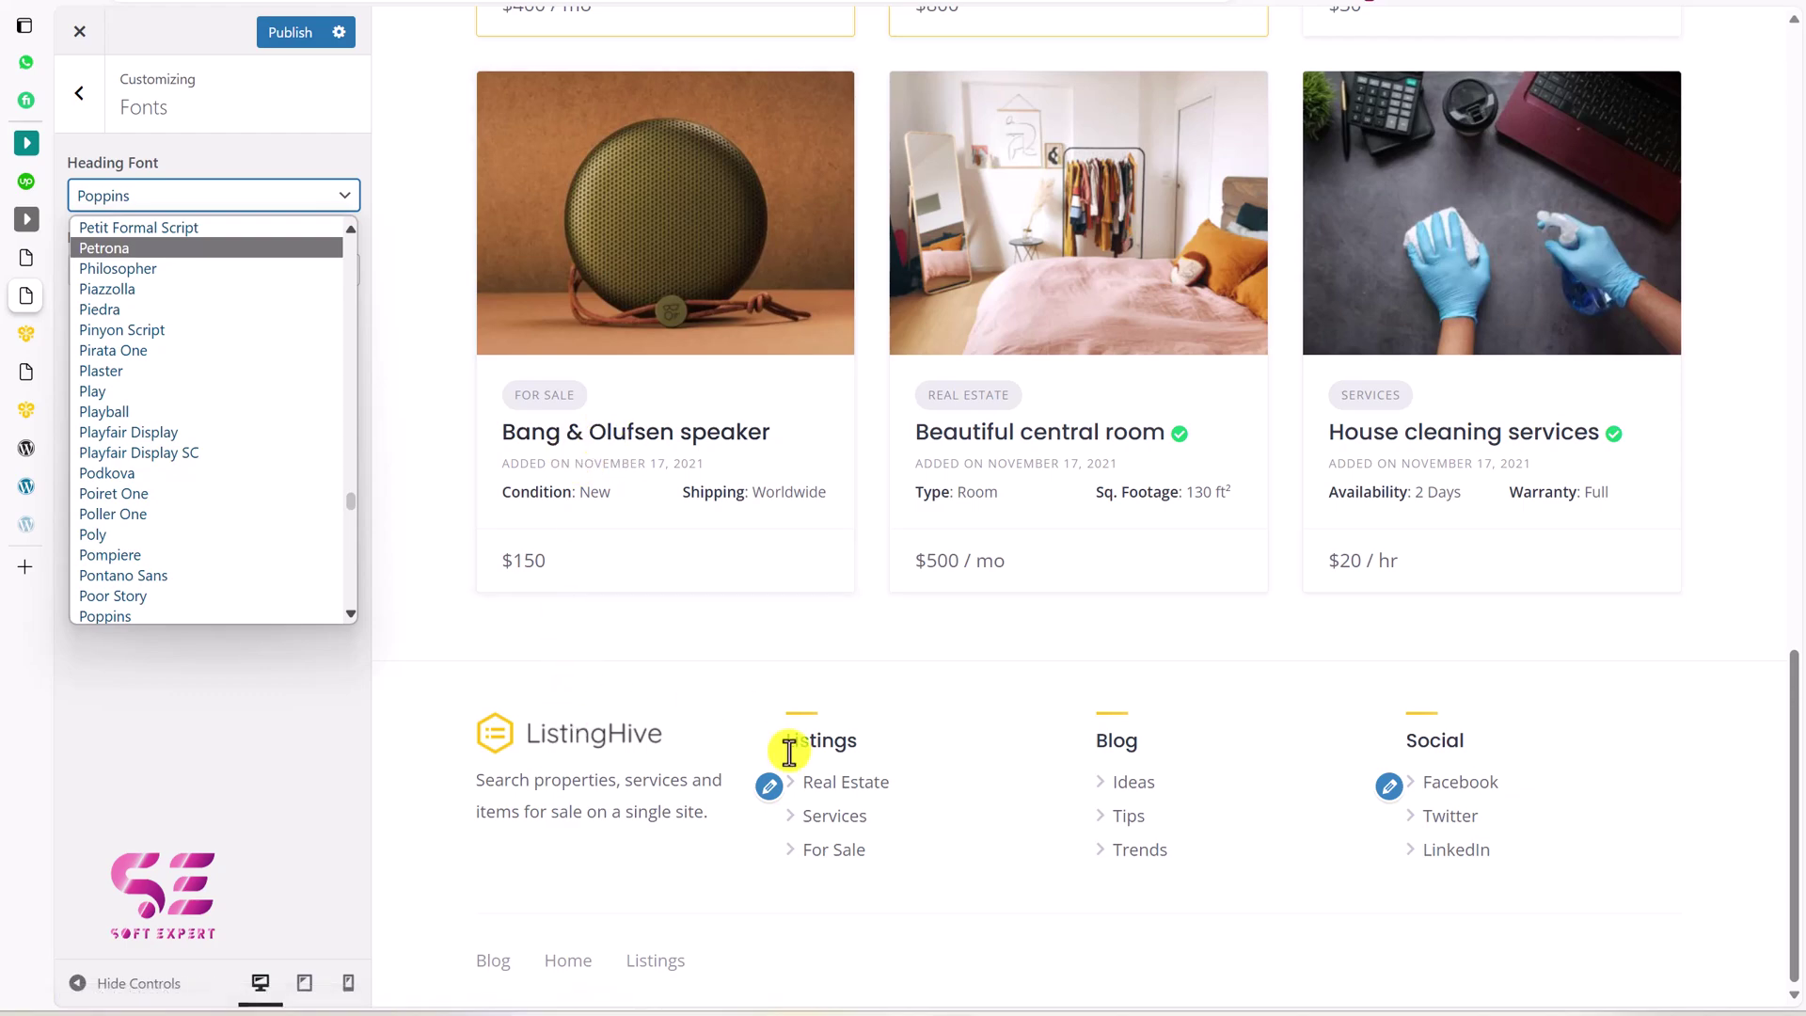
{"action": "scroll", "coordinate": [659, 343], "scroll_direction": "up", "scroll_amount": 10}
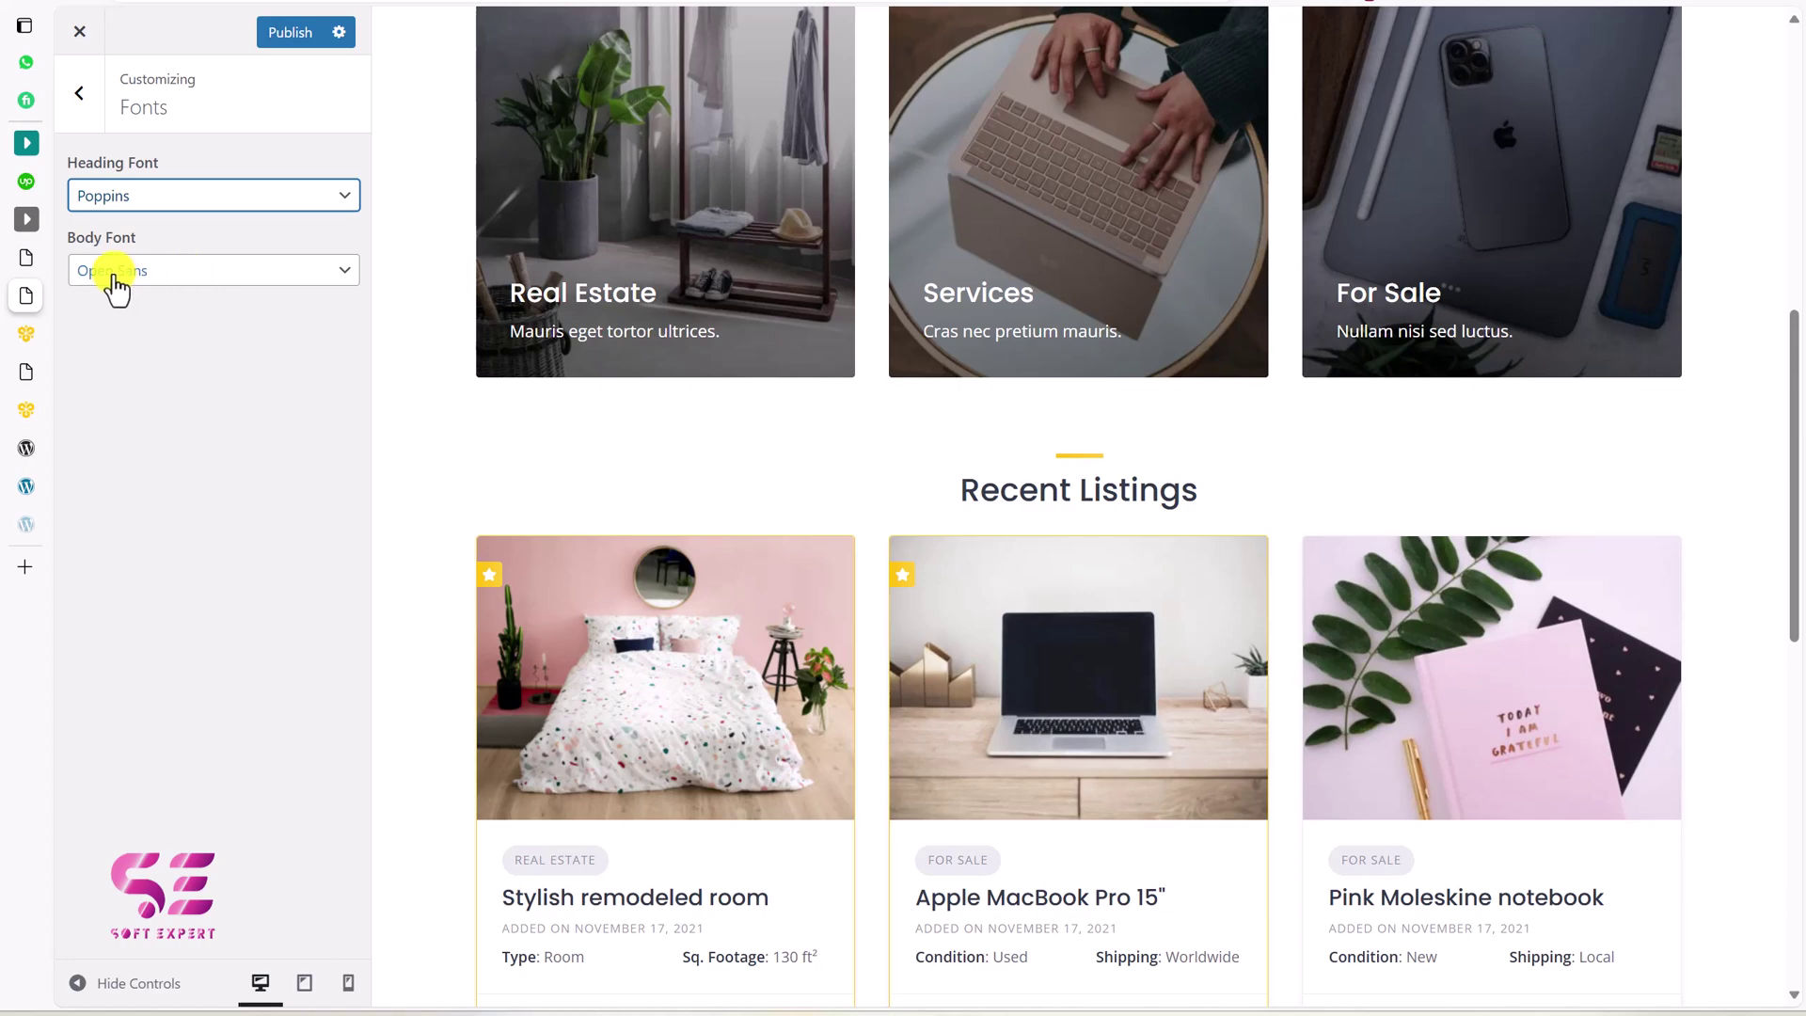
{"action": "scroll", "coordinate": [517, 663], "scroll_direction": "down", "scroll_amount": 2}
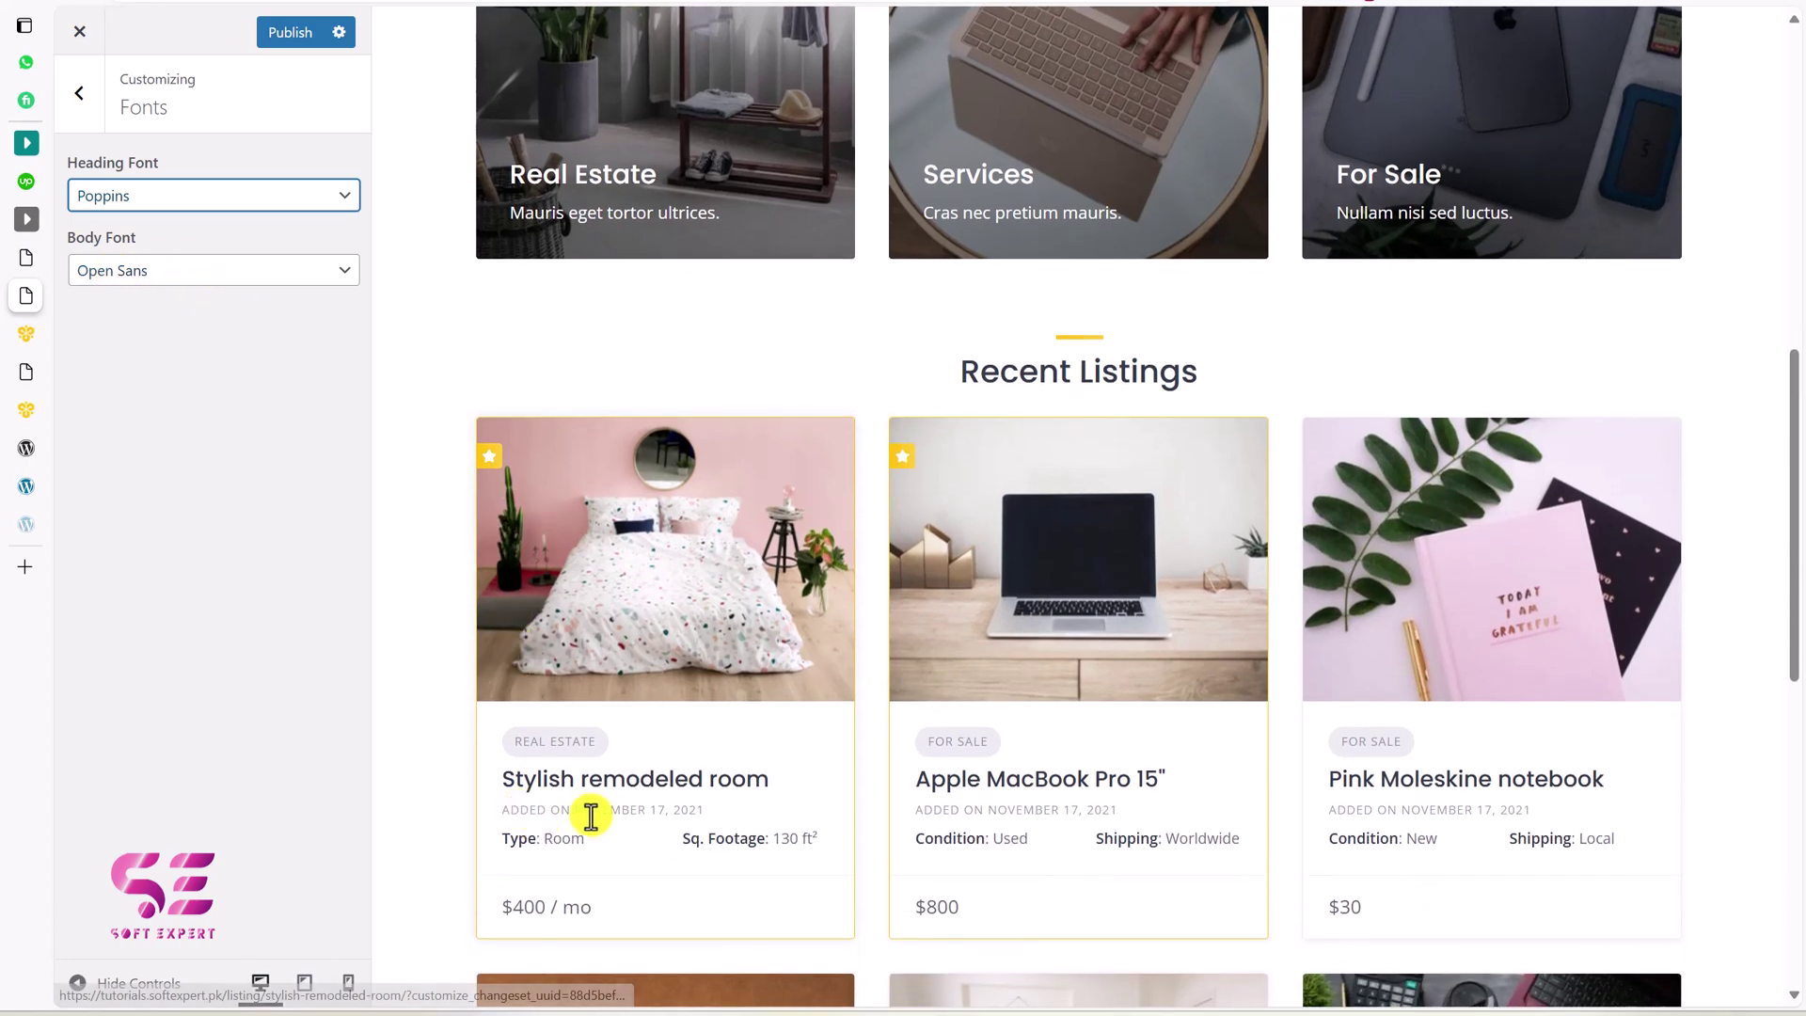
{"action": "key", "text": "Escape"}
{"action": "scroll", "coordinate": [710, 436], "scroll_direction": "up", "scroll_amount": 8}
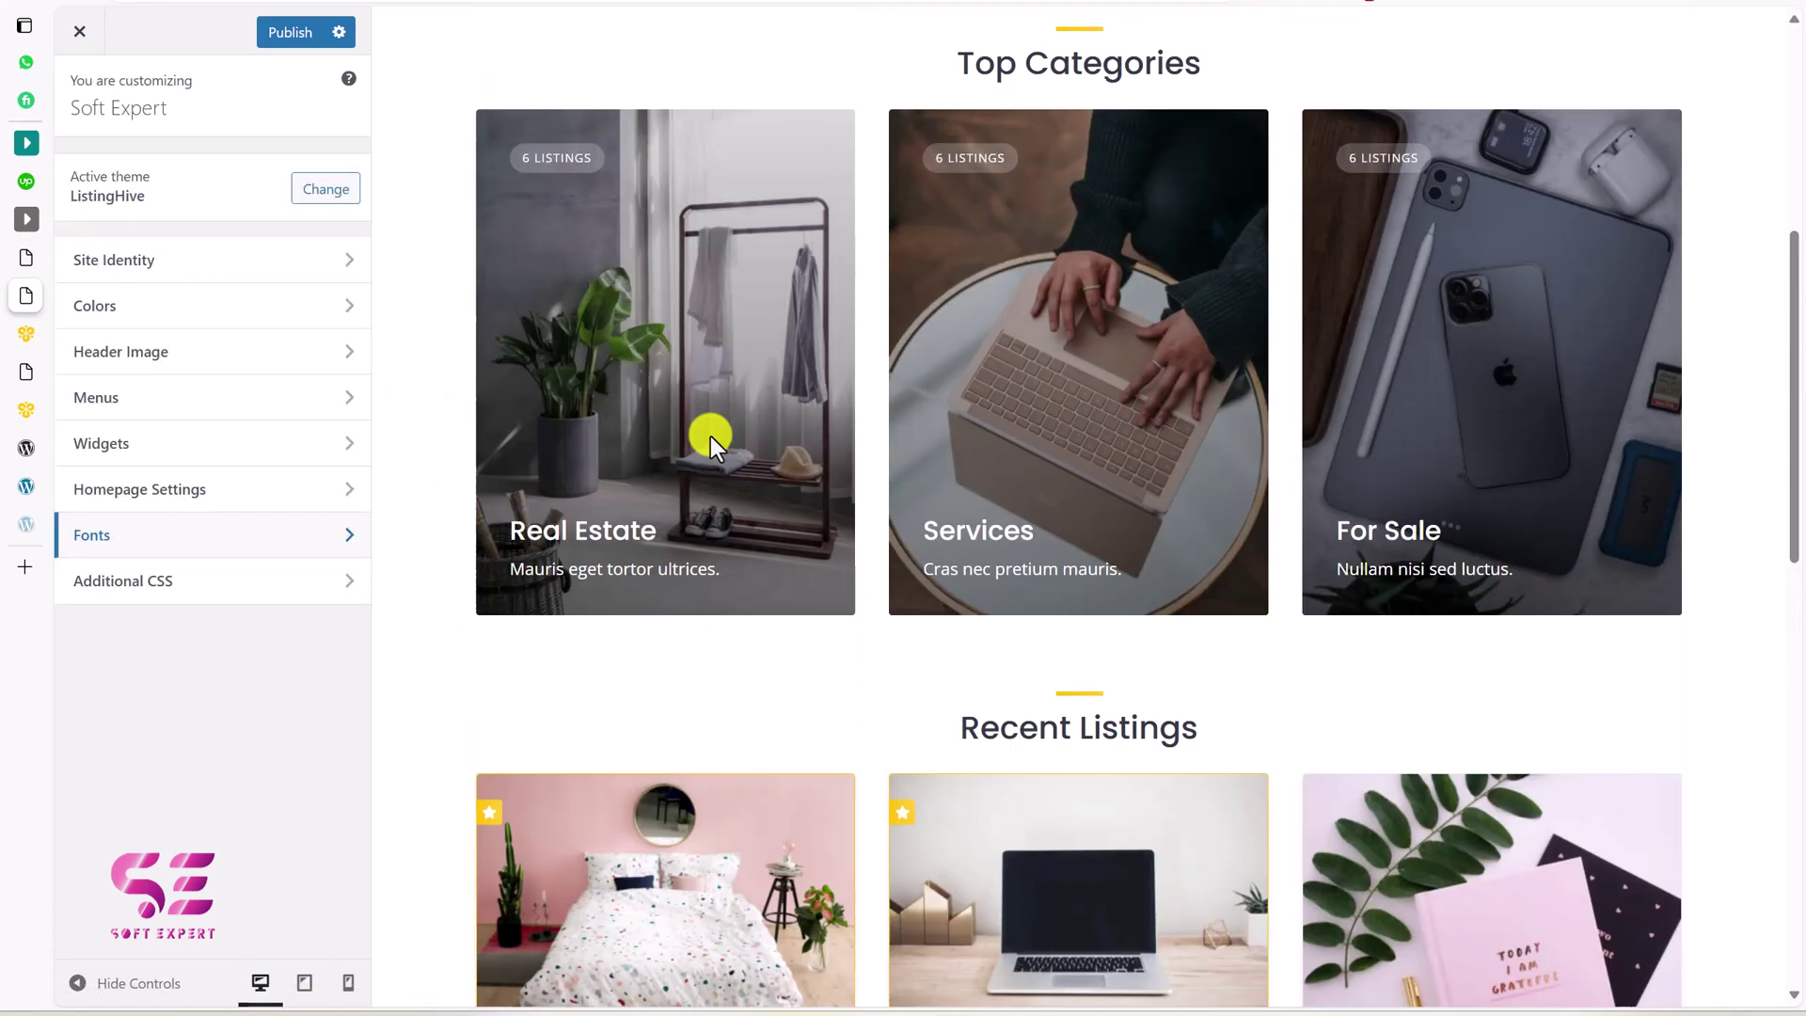
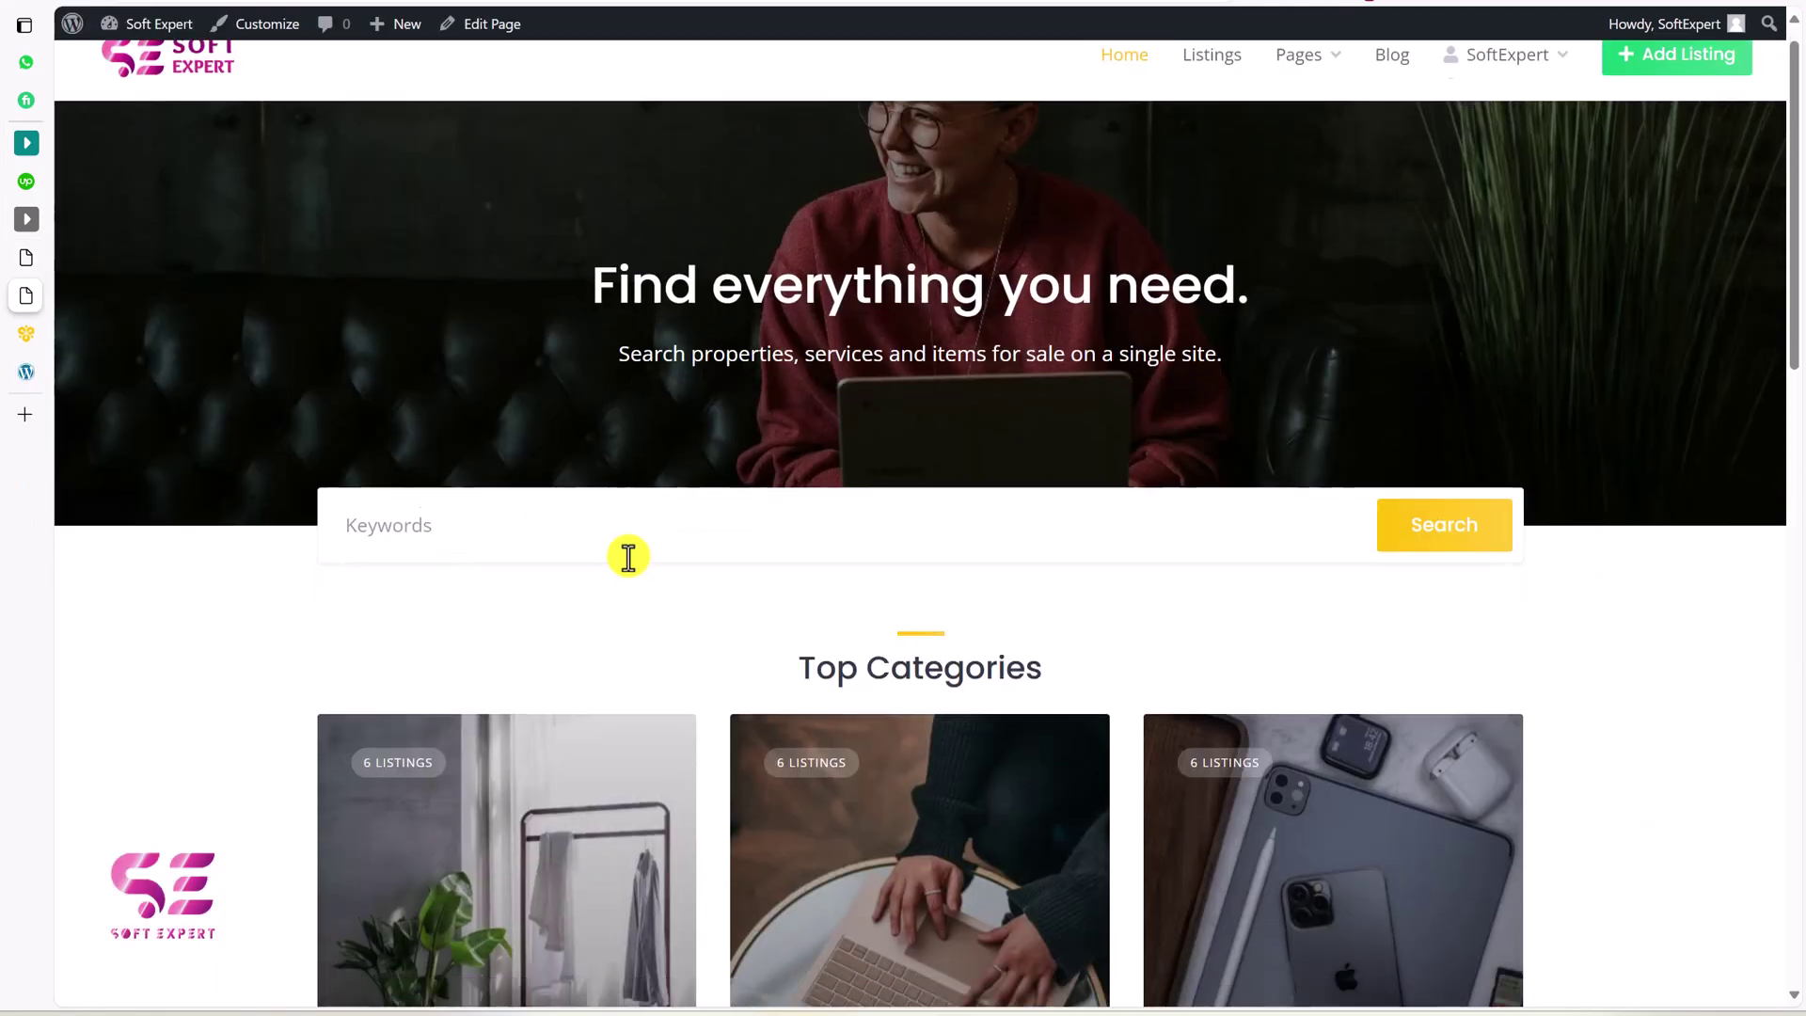
Check the homepage's top categories, and examine the admin lists of listings, listing categories and listing attributes
{"action": "scroll", "coordinate": [561, 621], "scroll_direction": "down", "scroll_amount": 2}
{"action": "scroll", "coordinate": [996, 606], "scroll_direction": "down", "scroll_amount": 3}
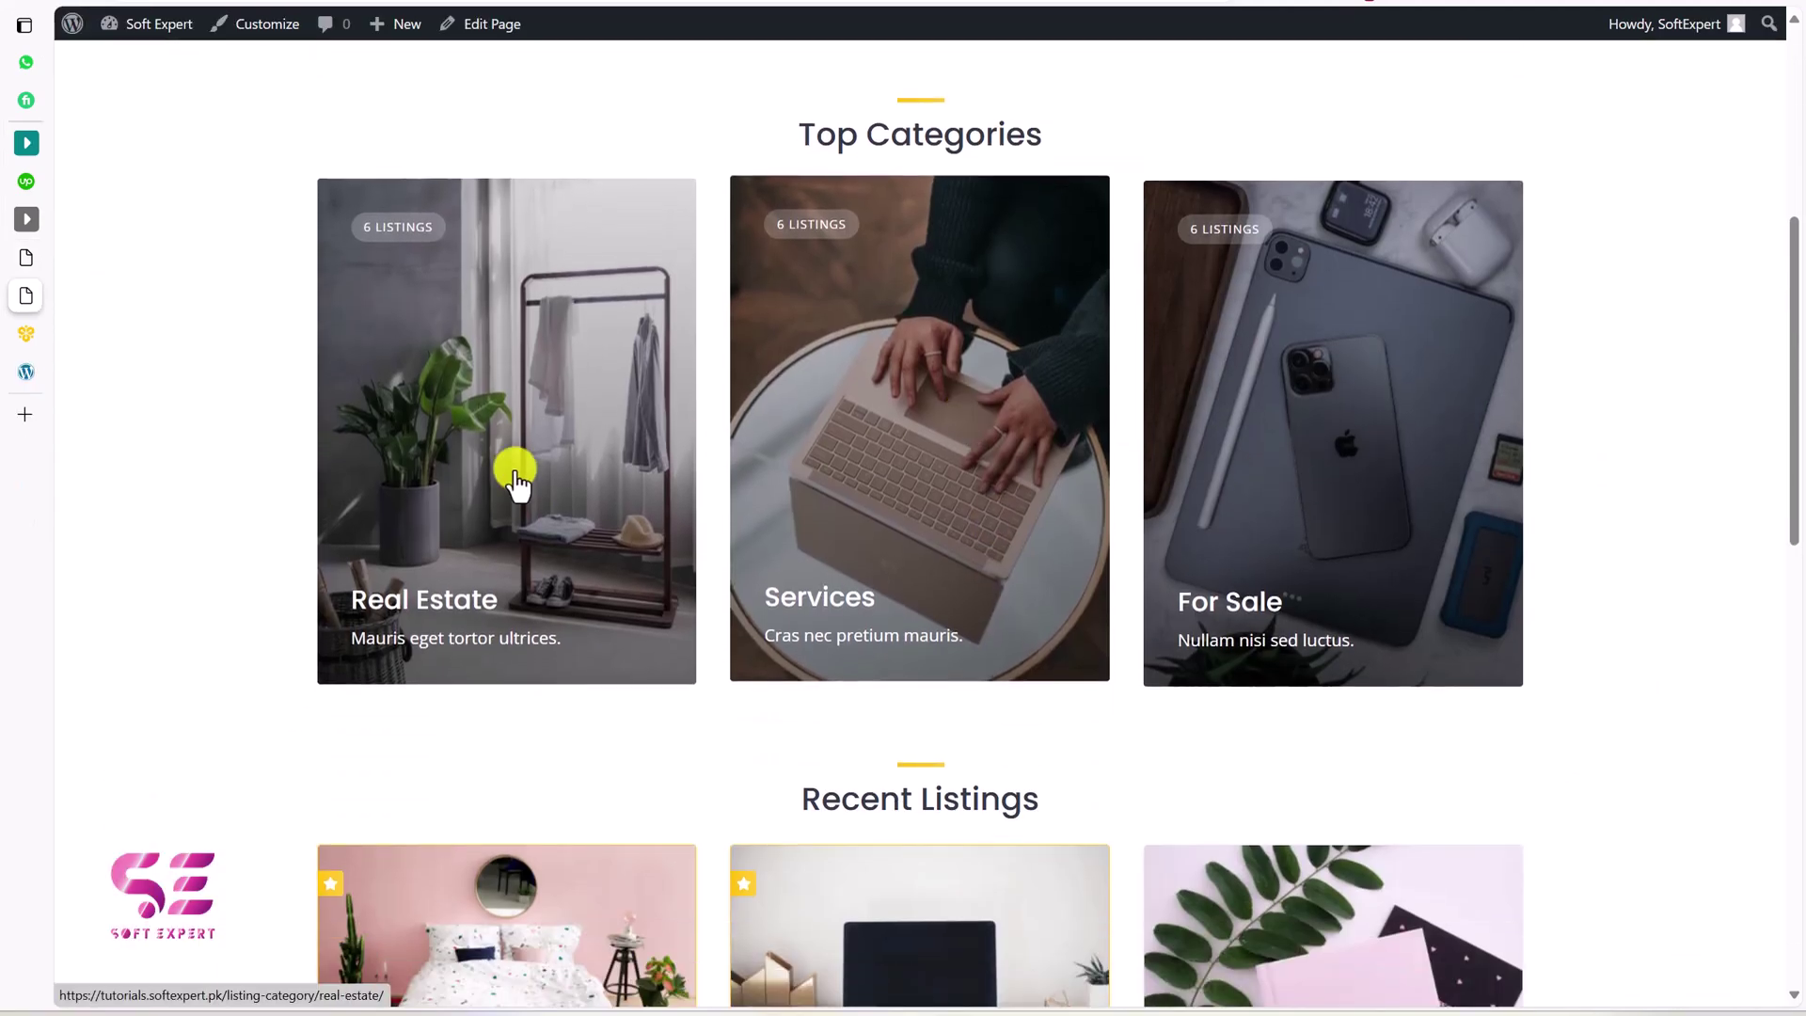
{"action": "left_click", "coordinate": [28, 261]}
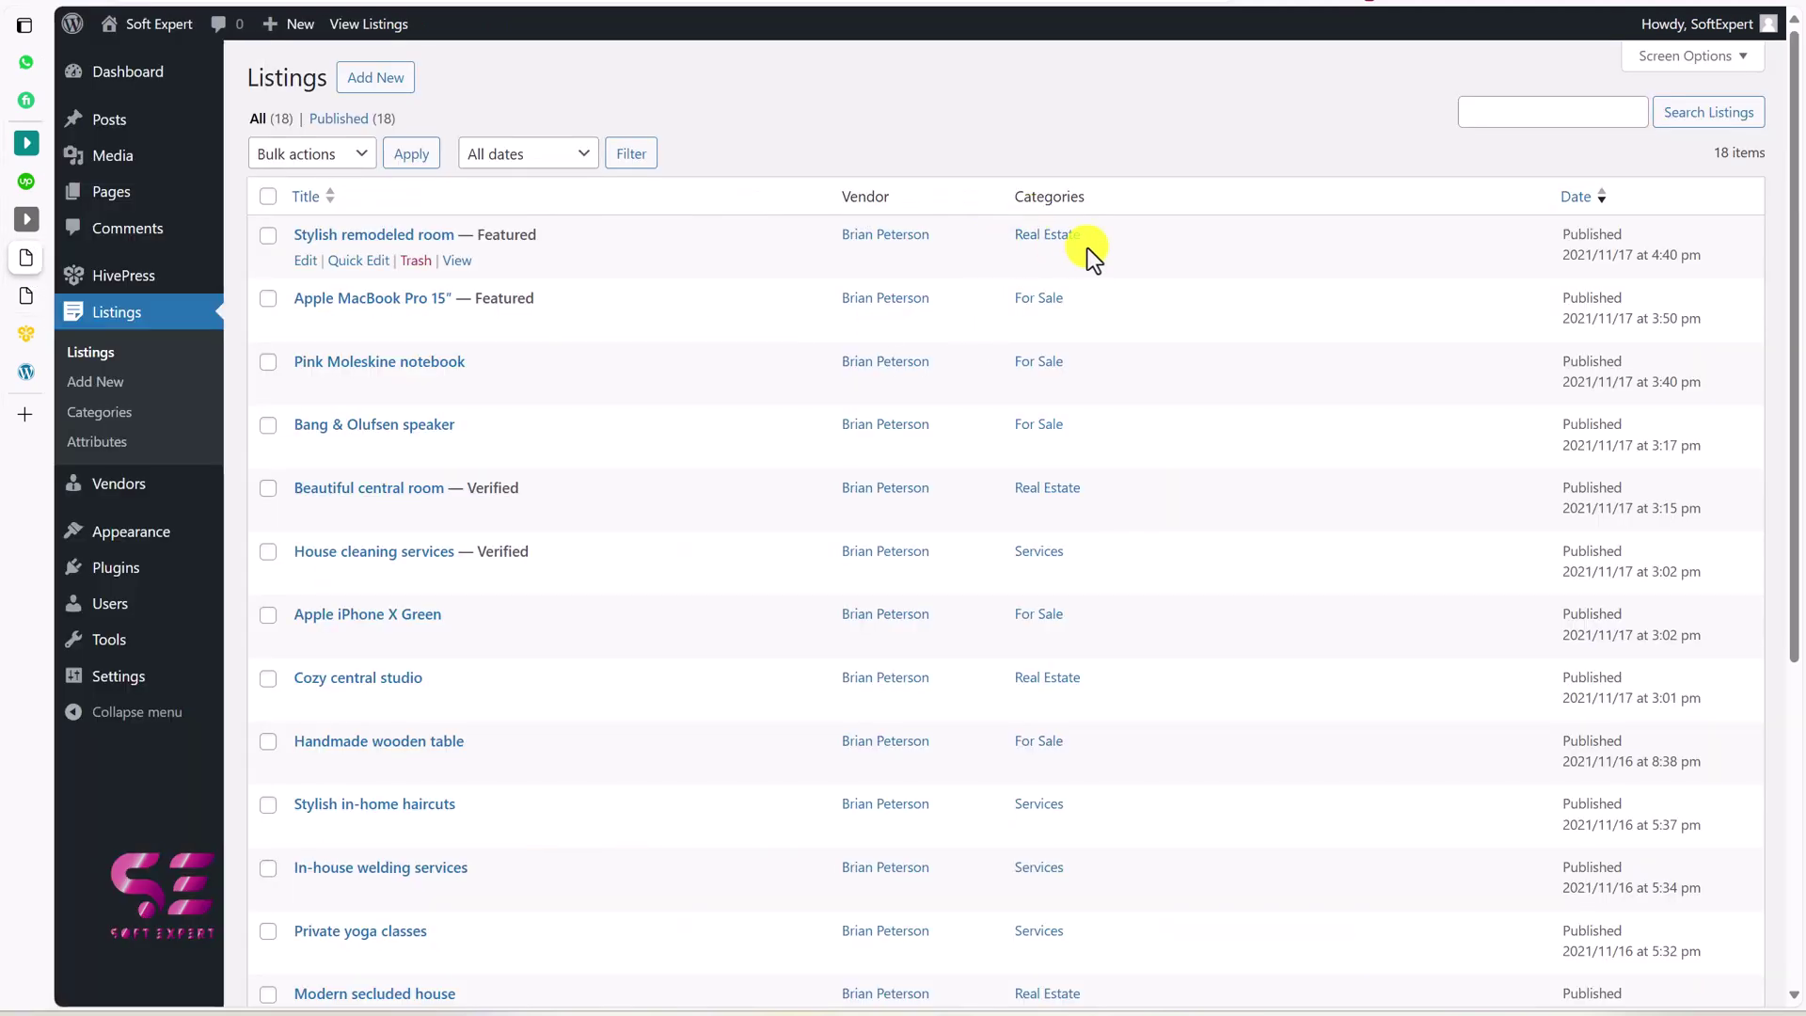
{"action": "left_click", "coordinate": [122, 411]}
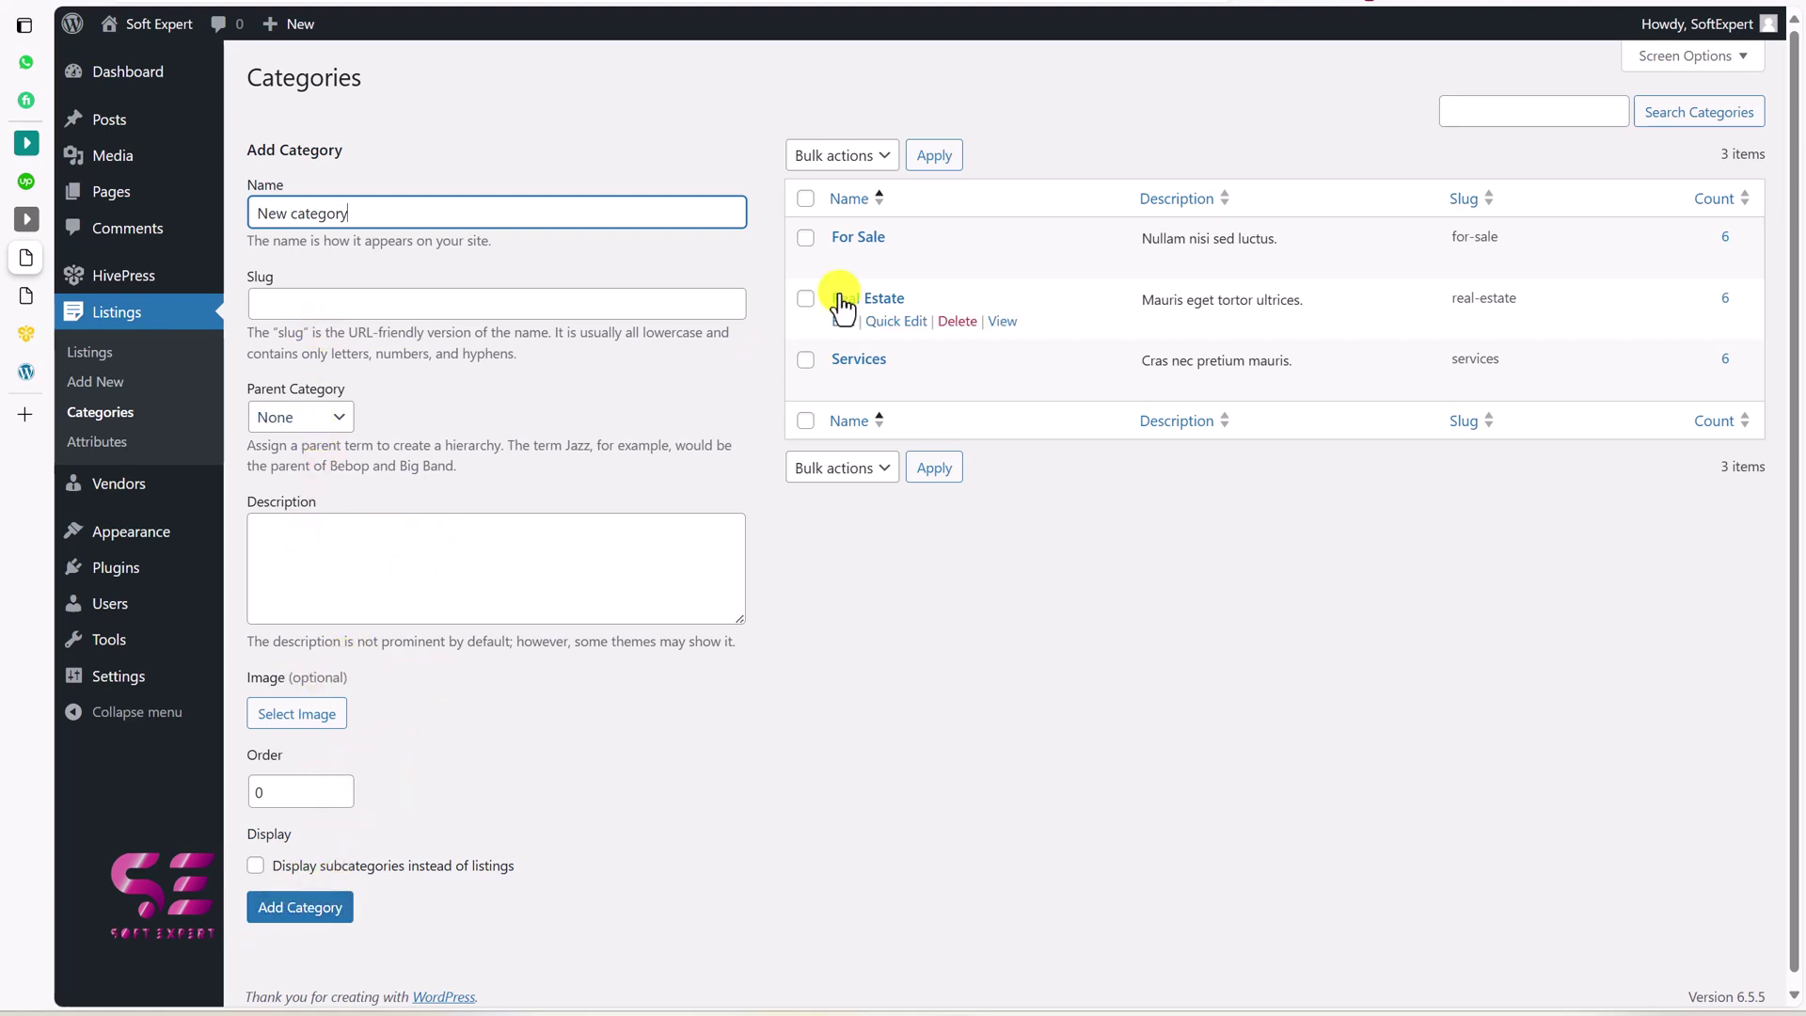
{"action": "mouse_move", "coordinate": [817, 370]}
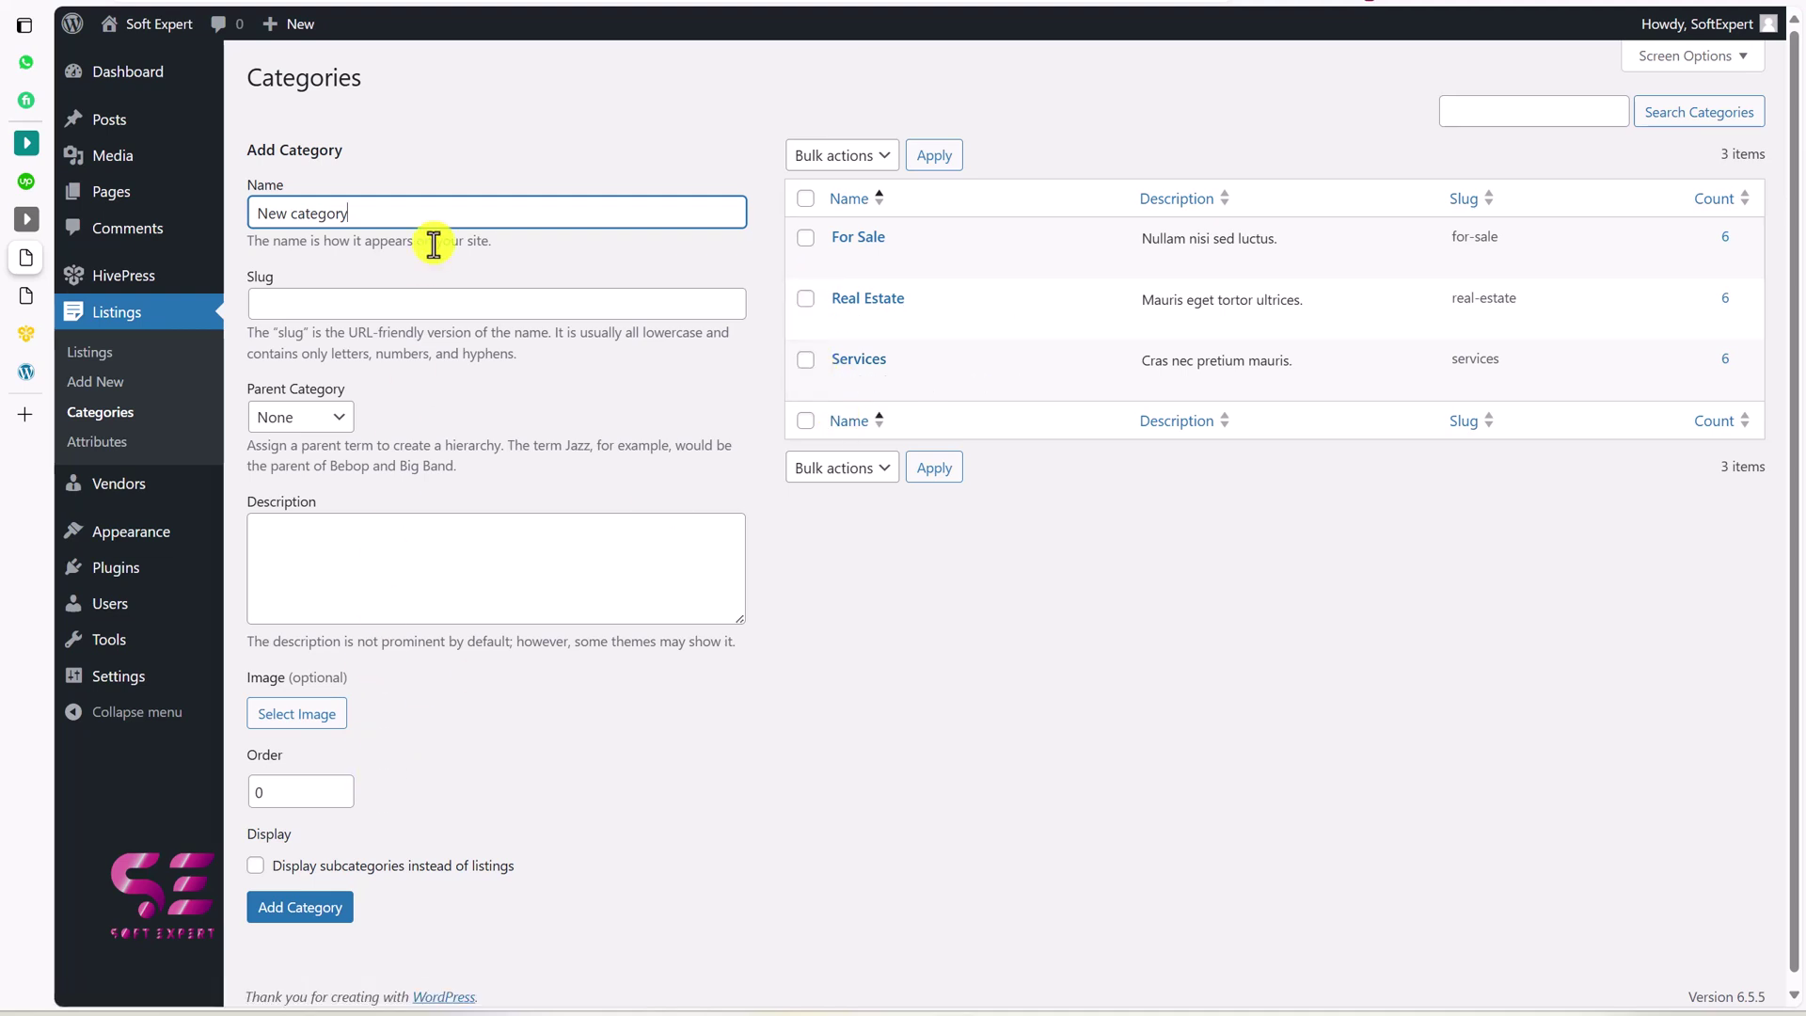
{"action": "left_click", "coordinate": [121, 439]}
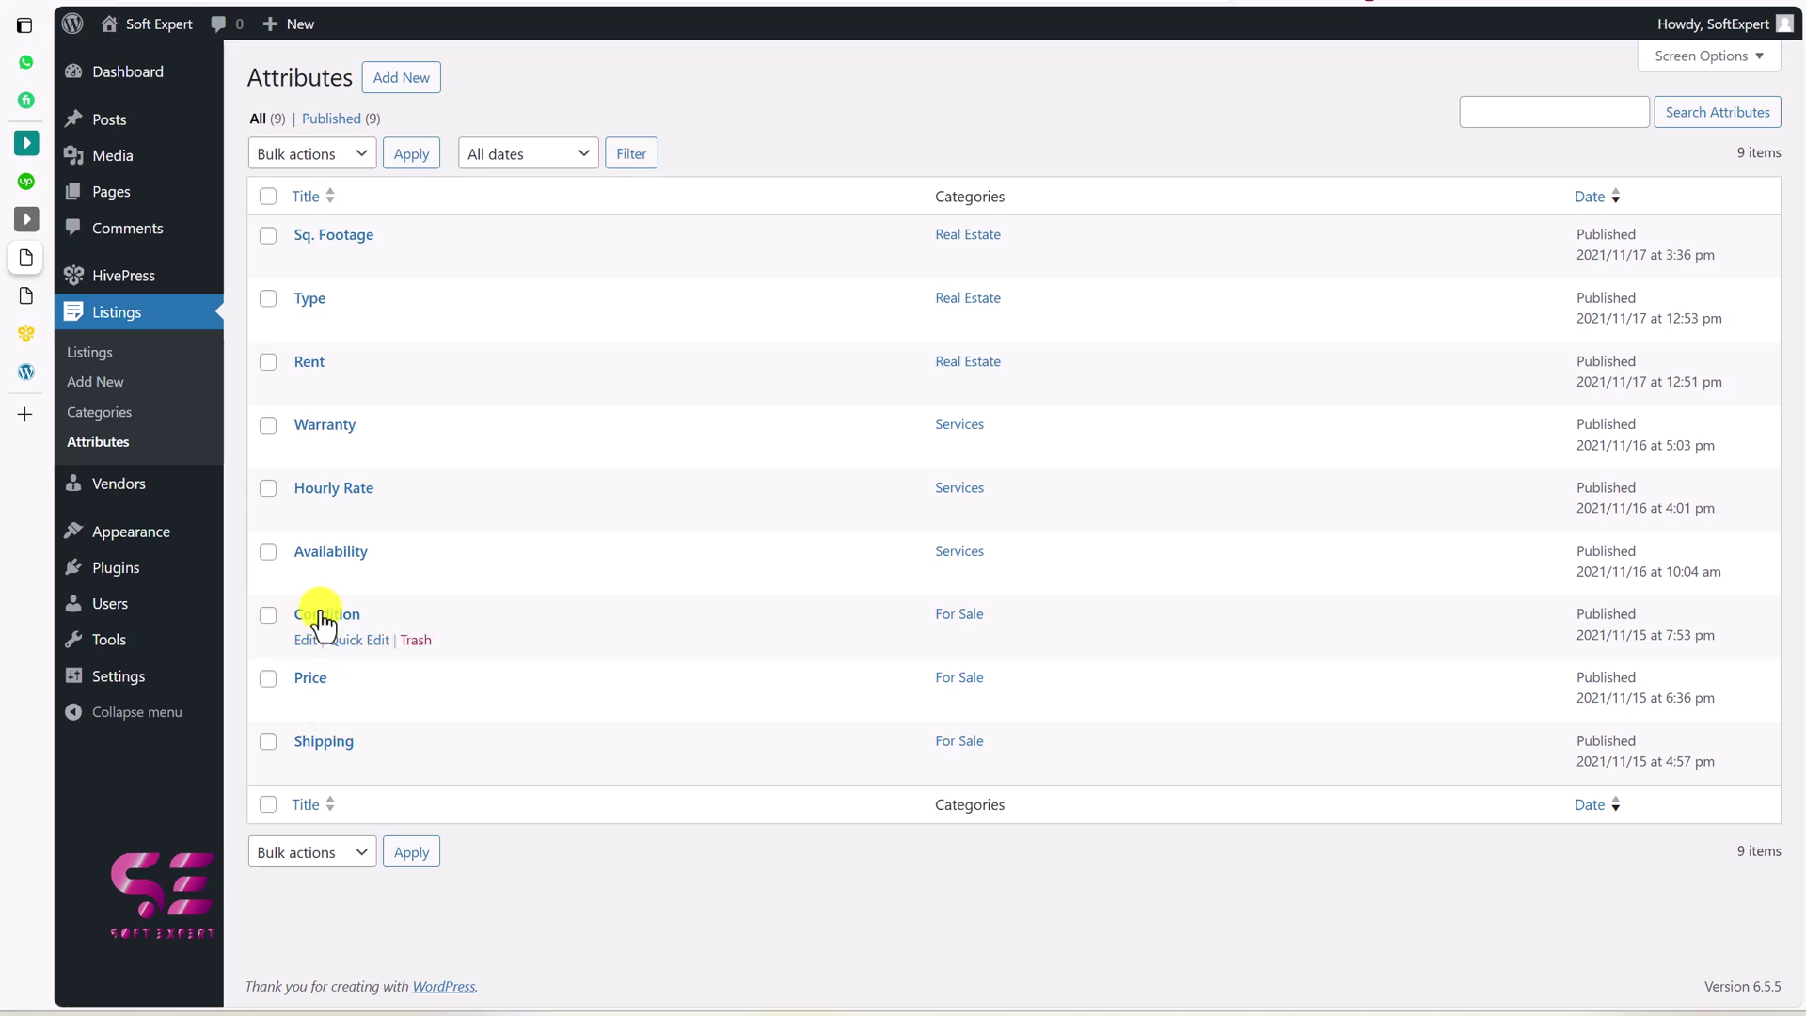
Filter the live site's Listings page by the Real Estate category to check its attribute filters
{"action": "left_click", "coordinate": [26, 296]}
{"action": "scroll", "coordinate": [1130, 257], "scroll_direction": "up", "scroll_amount": 7}
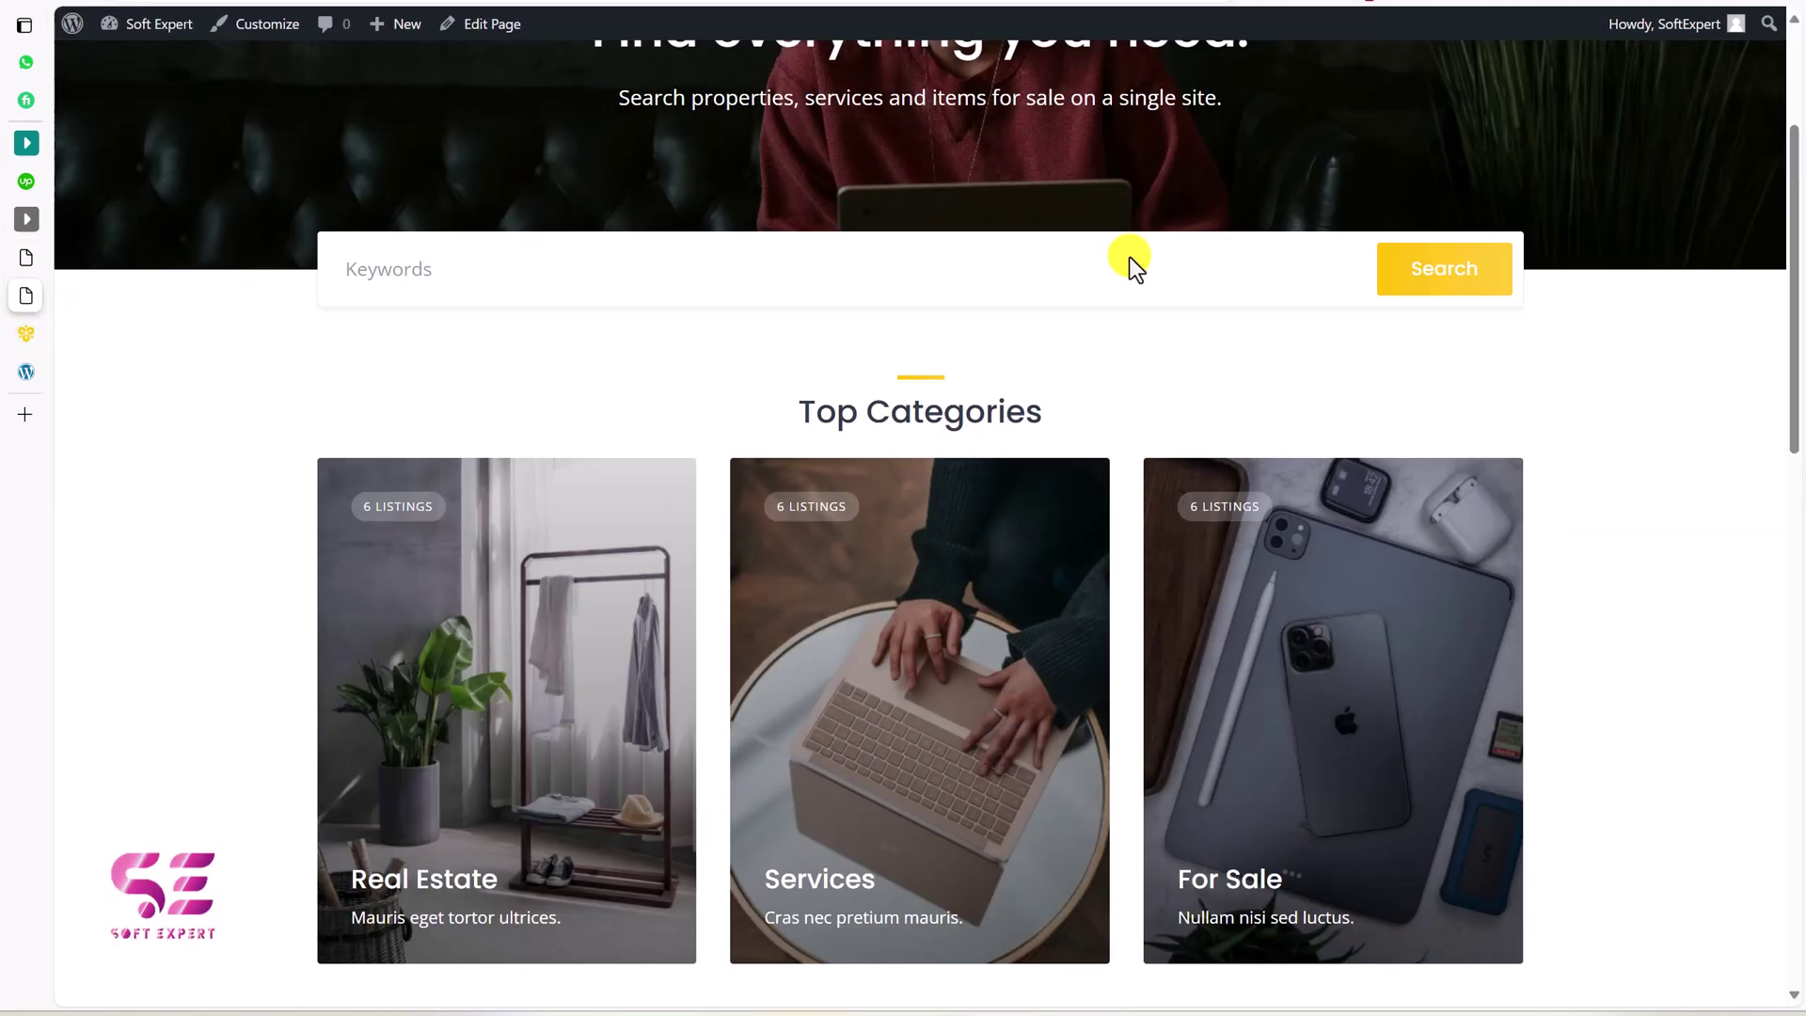
{"action": "left_click", "coordinate": [1213, 89]}
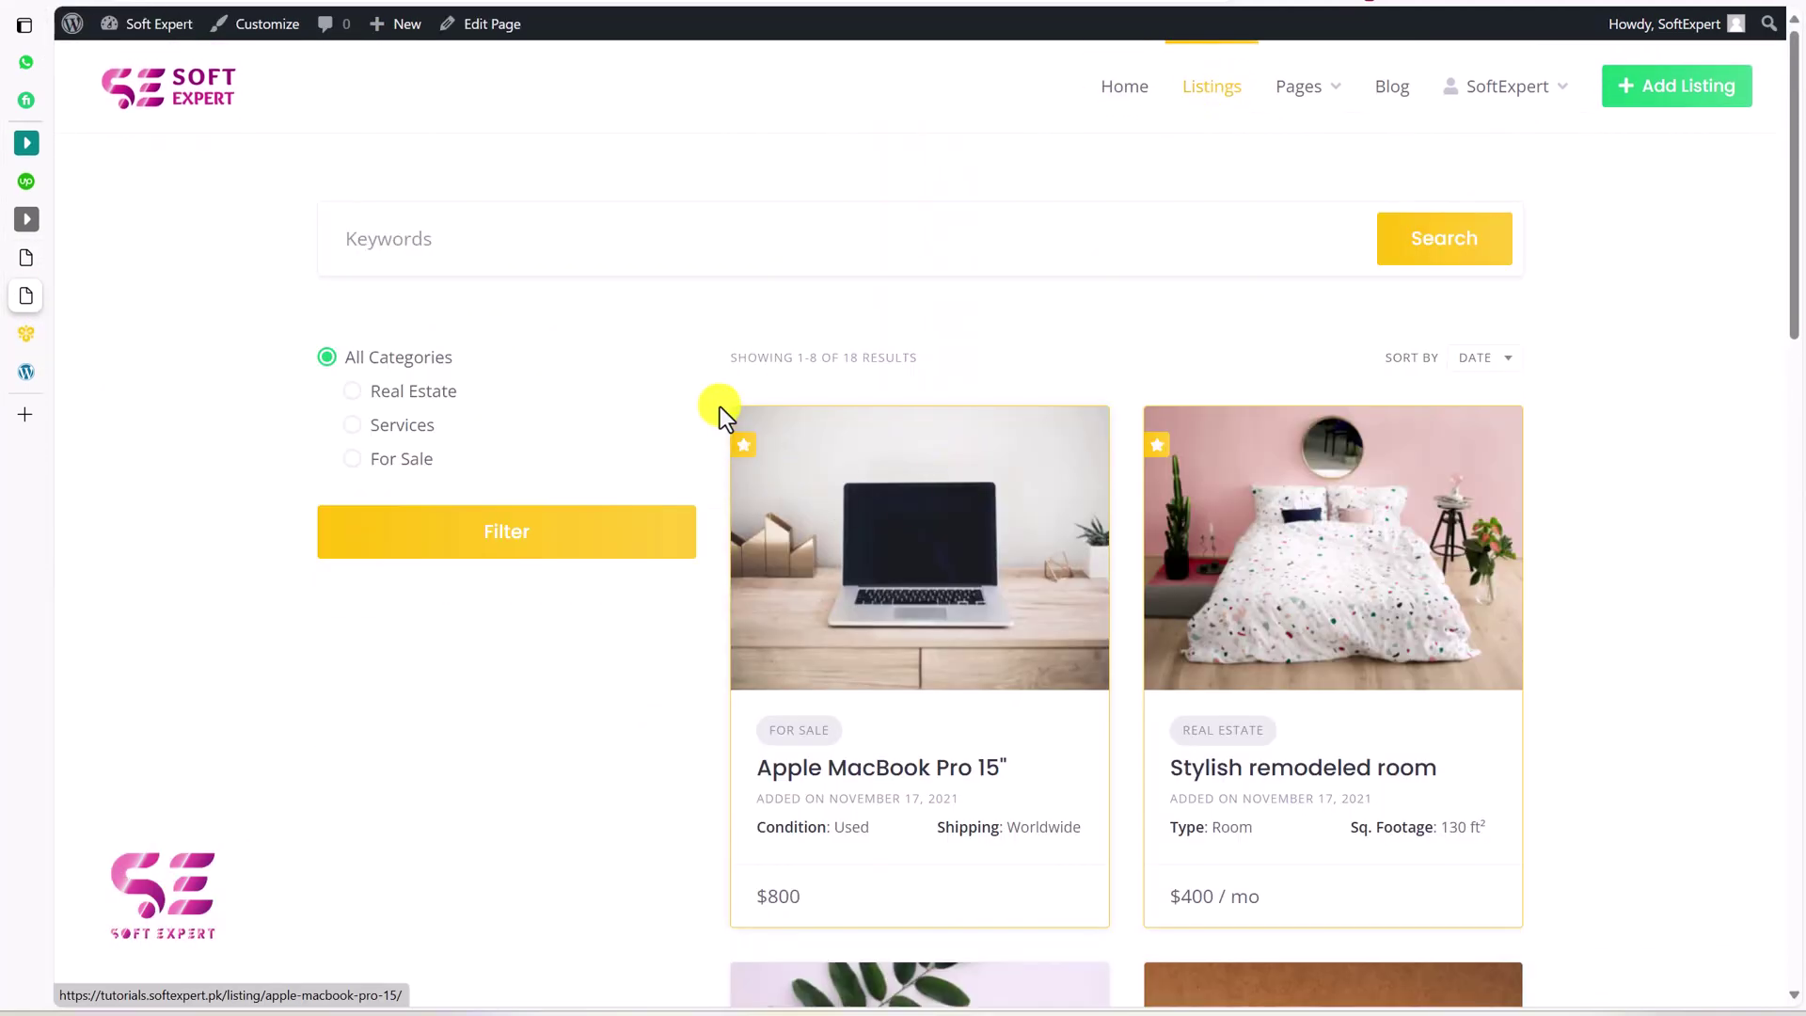
{"action": "left_click", "coordinate": [351, 395]}
{"action": "left_click", "coordinate": [431, 527]}
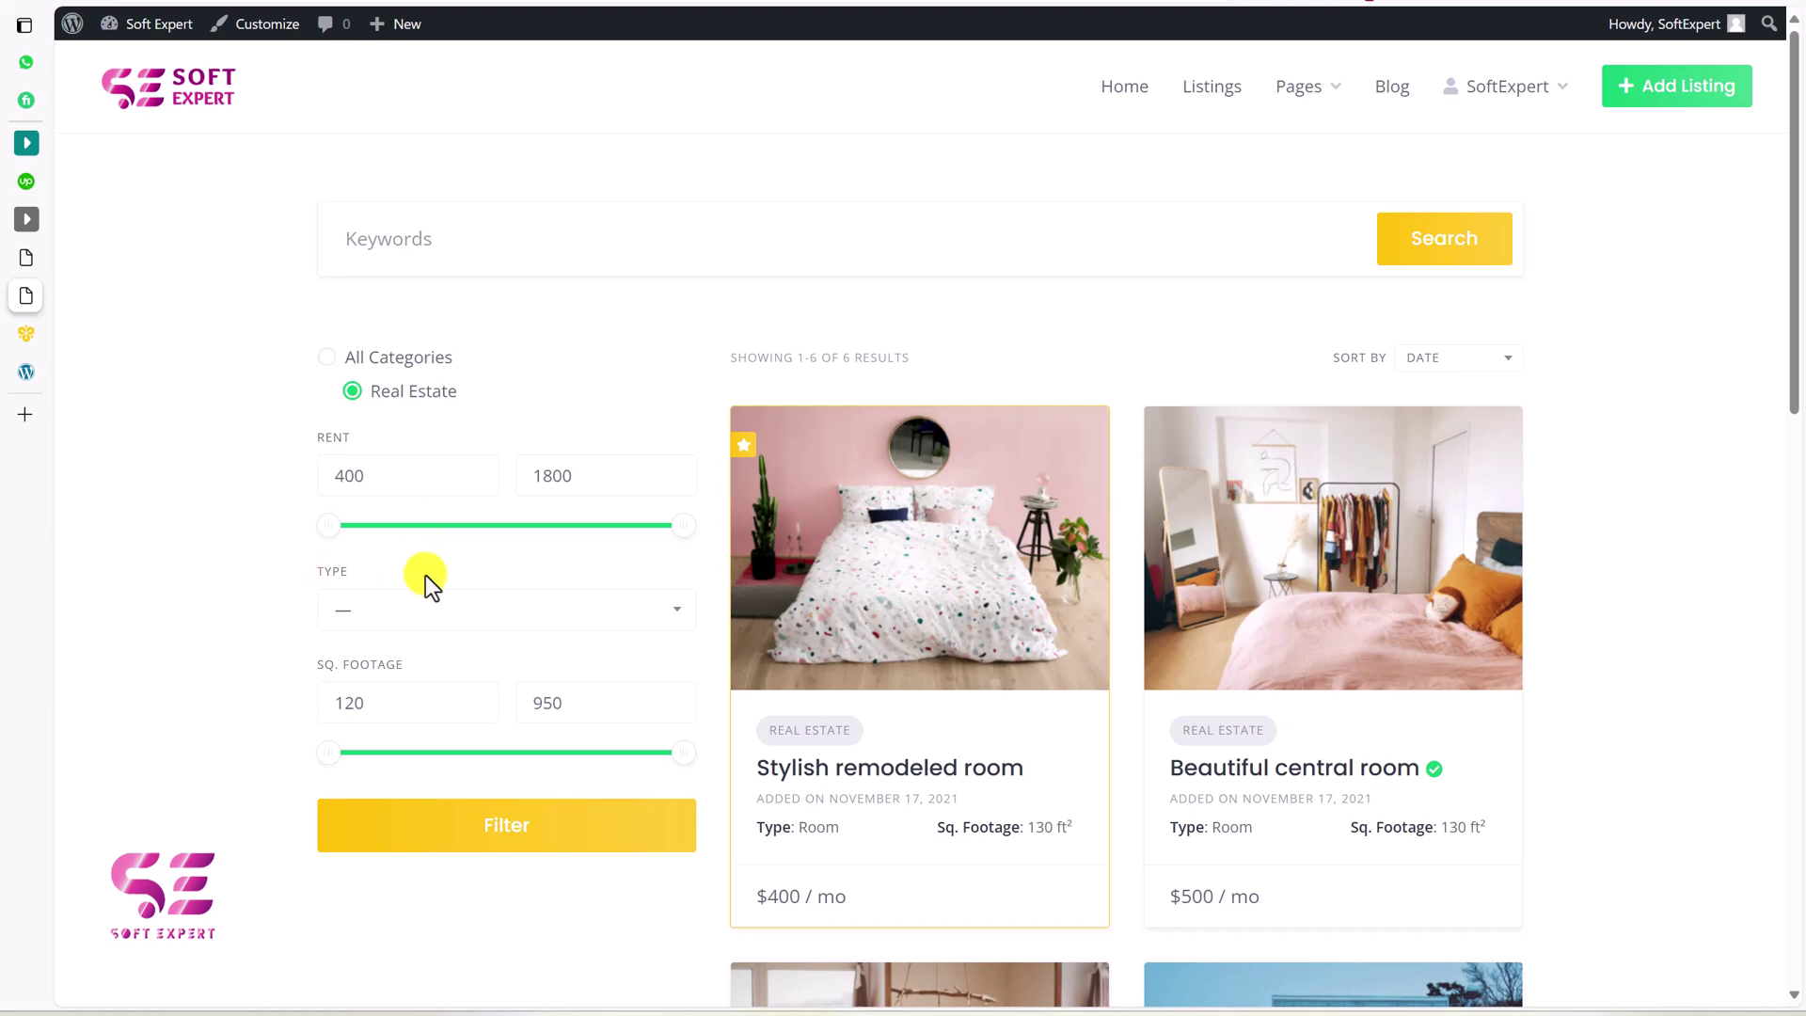
In the WordPress admin, examine the vendors list and the HivePress settings for listings and vendors
{"action": "left_click", "coordinate": [26, 258]}
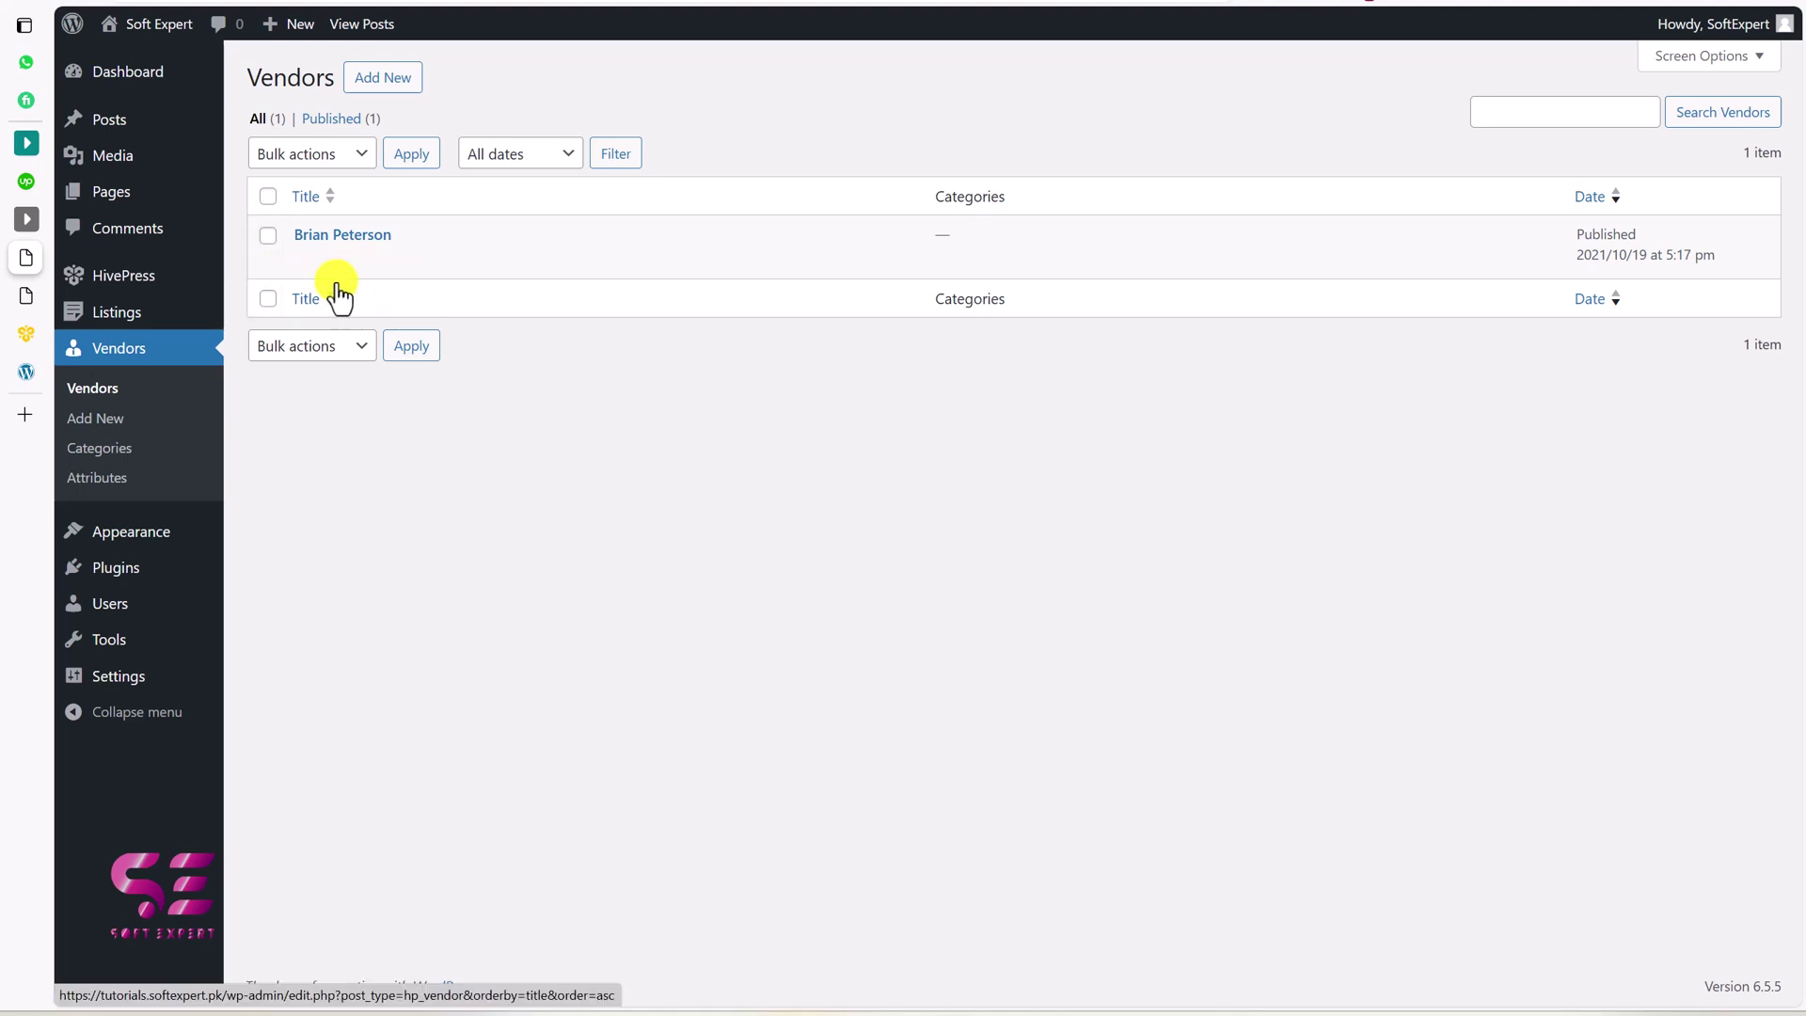
{"action": "mouse_move", "coordinate": [207, 319]}
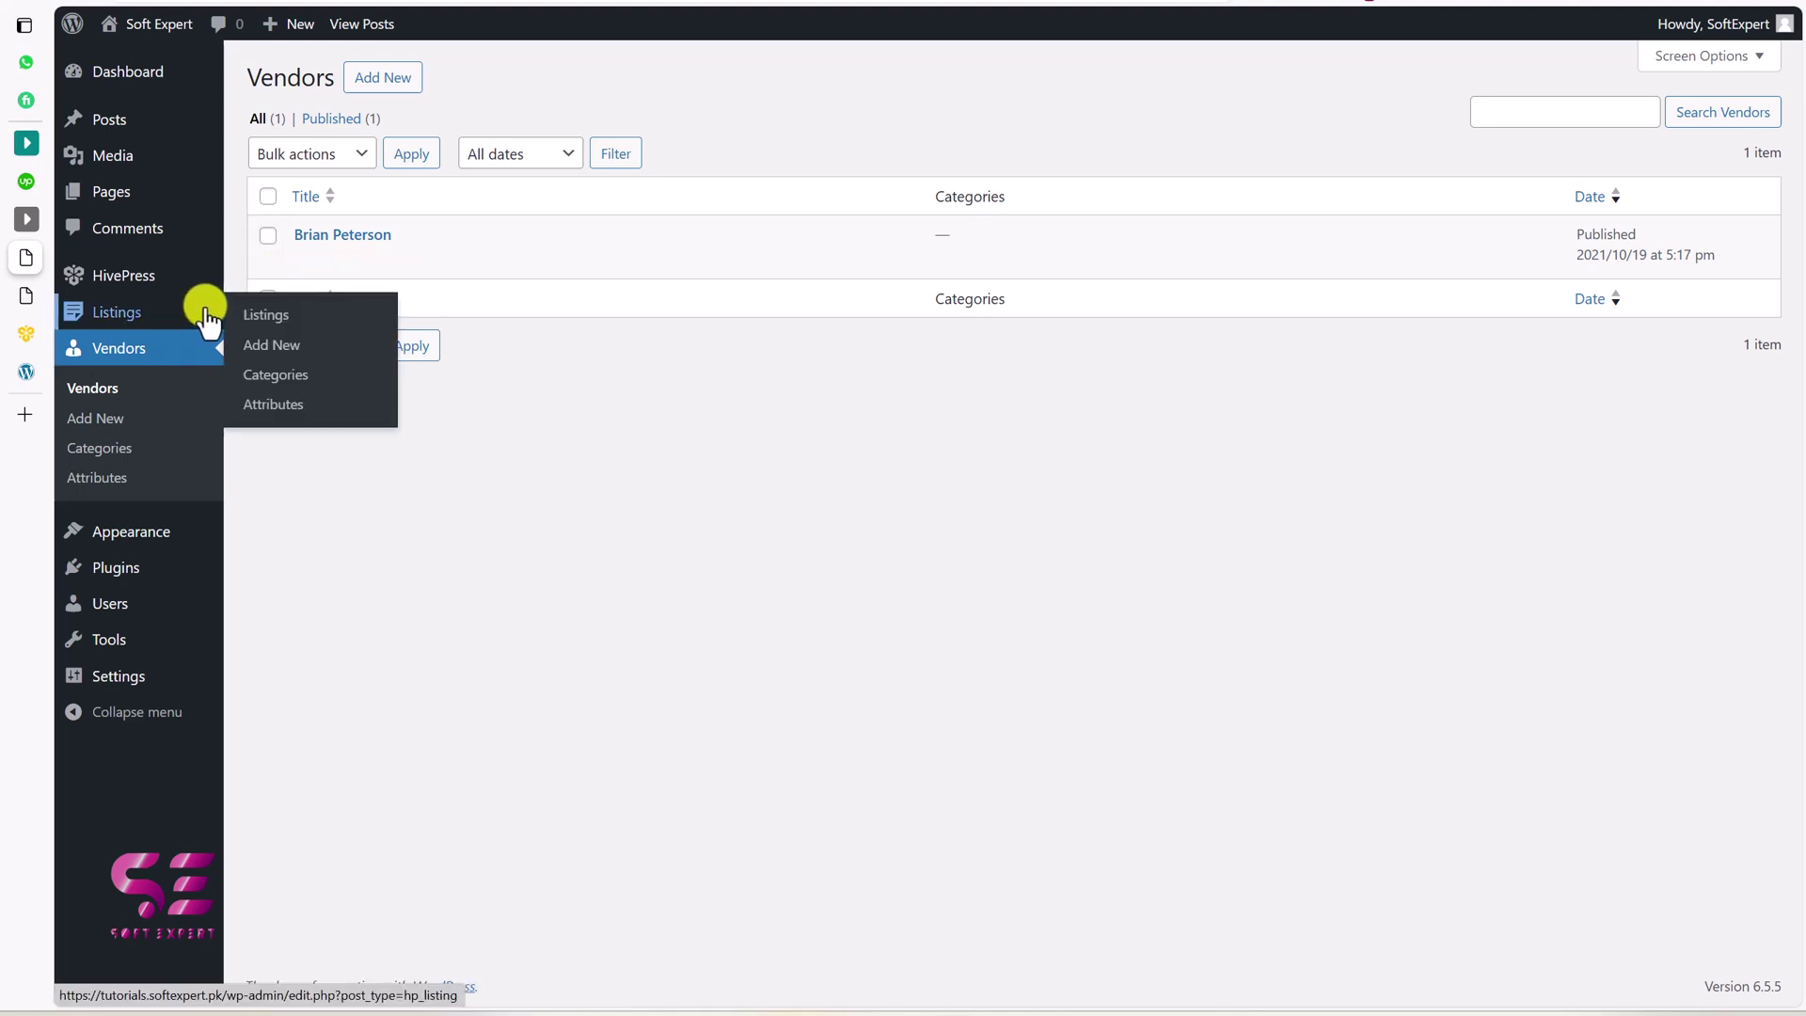
{"action": "mouse_move", "coordinate": [113, 277]}
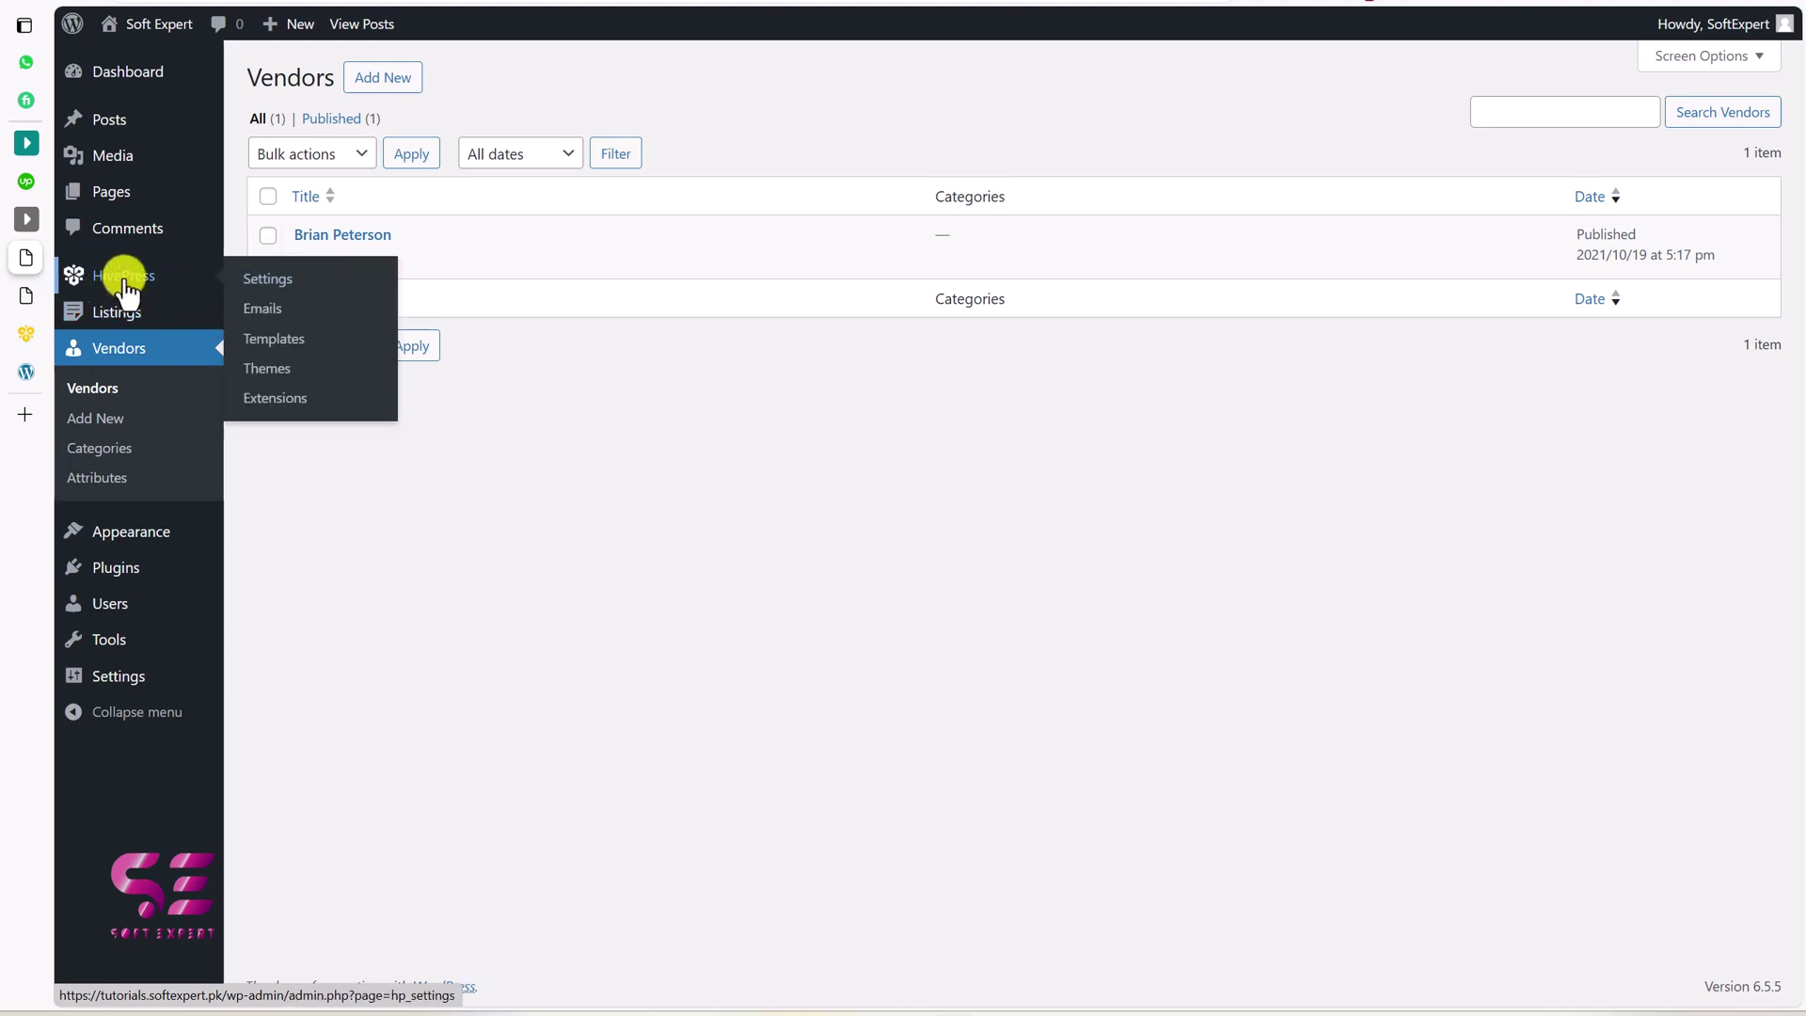
{"action": "left_click", "coordinate": [278, 284]}
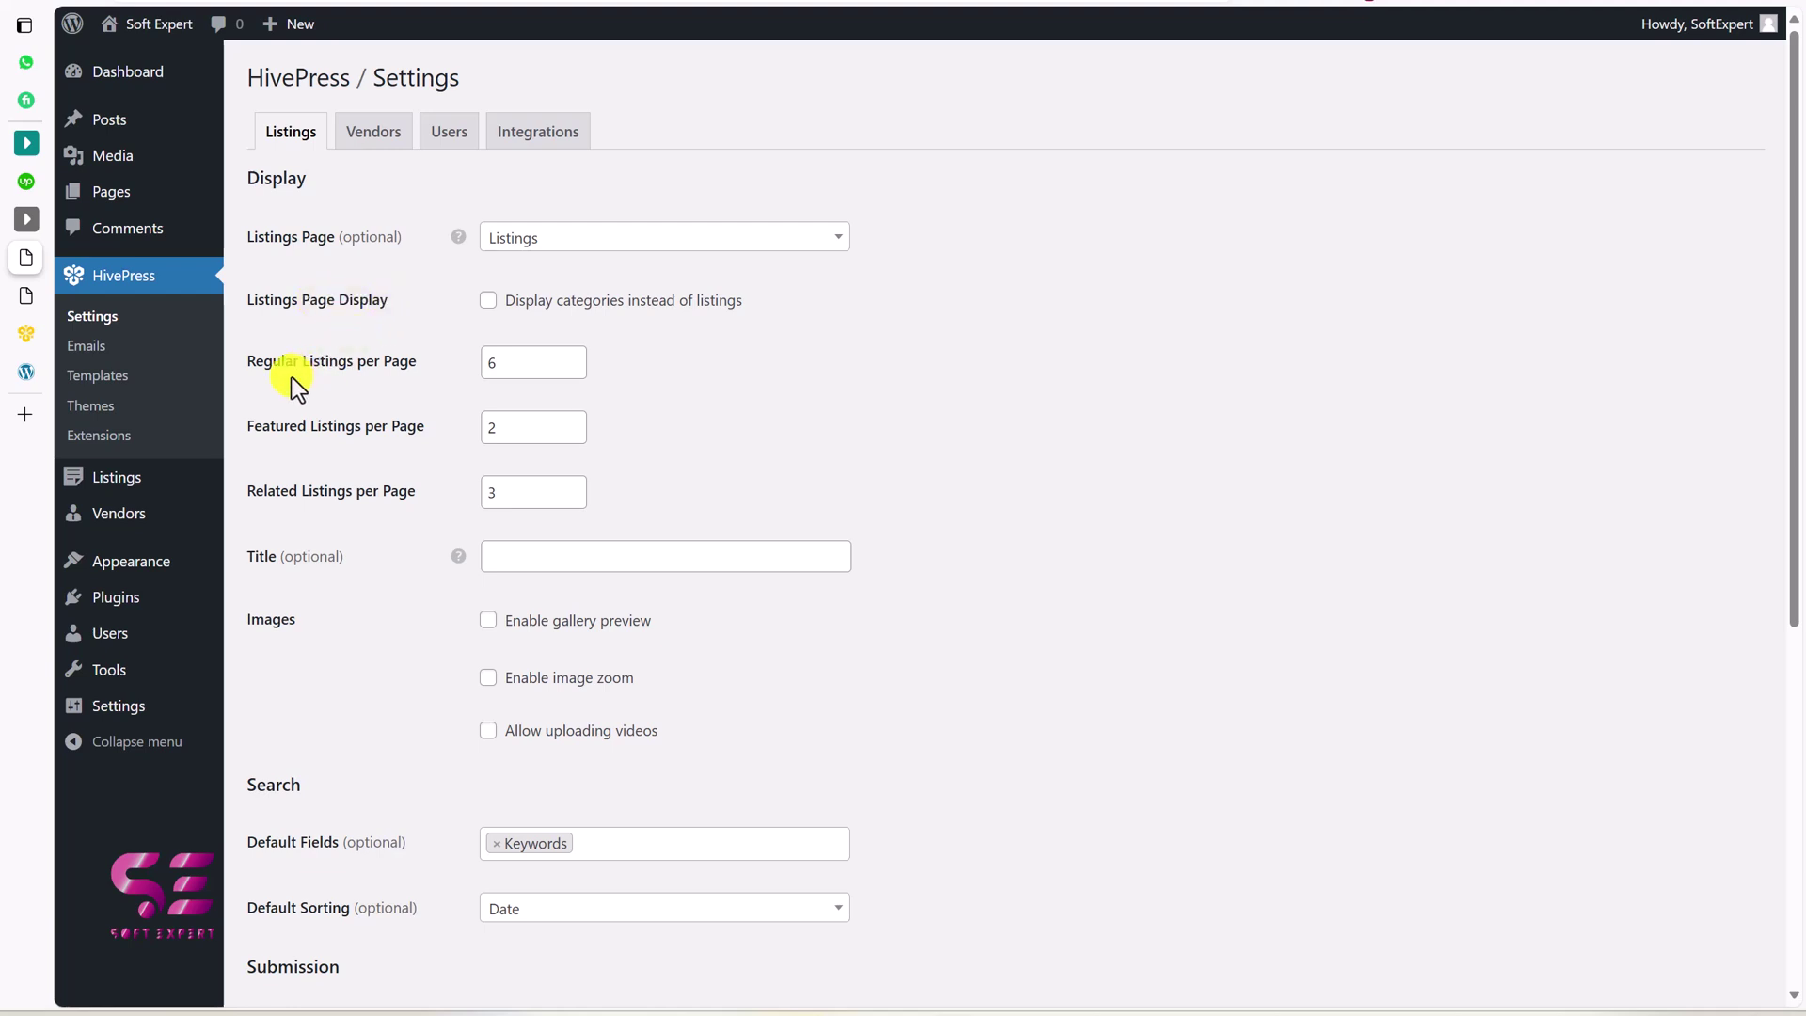
{"action": "scroll", "coordinate": [411, 471], "scroll_direction": "down", "scroll_amount": 4}
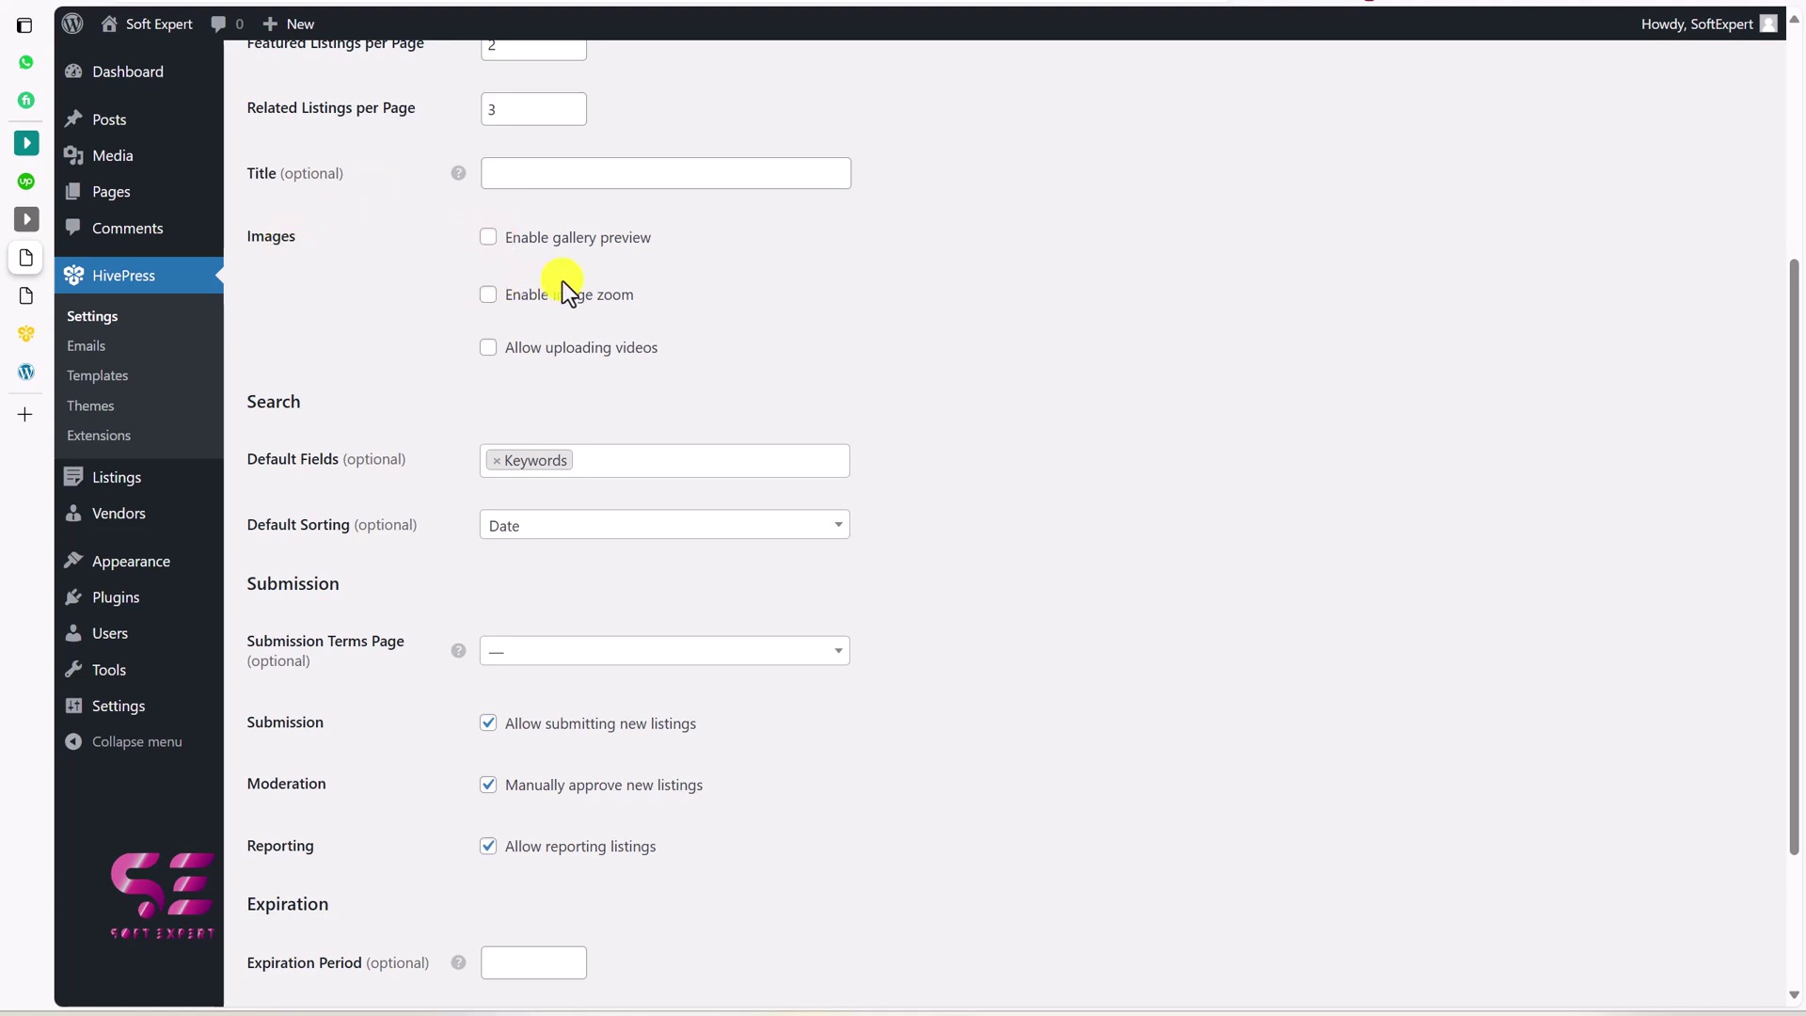
{"action": "scroll", "coordinate": [365, 269], "scroll_direction": "down", "scroll_amount": 3}
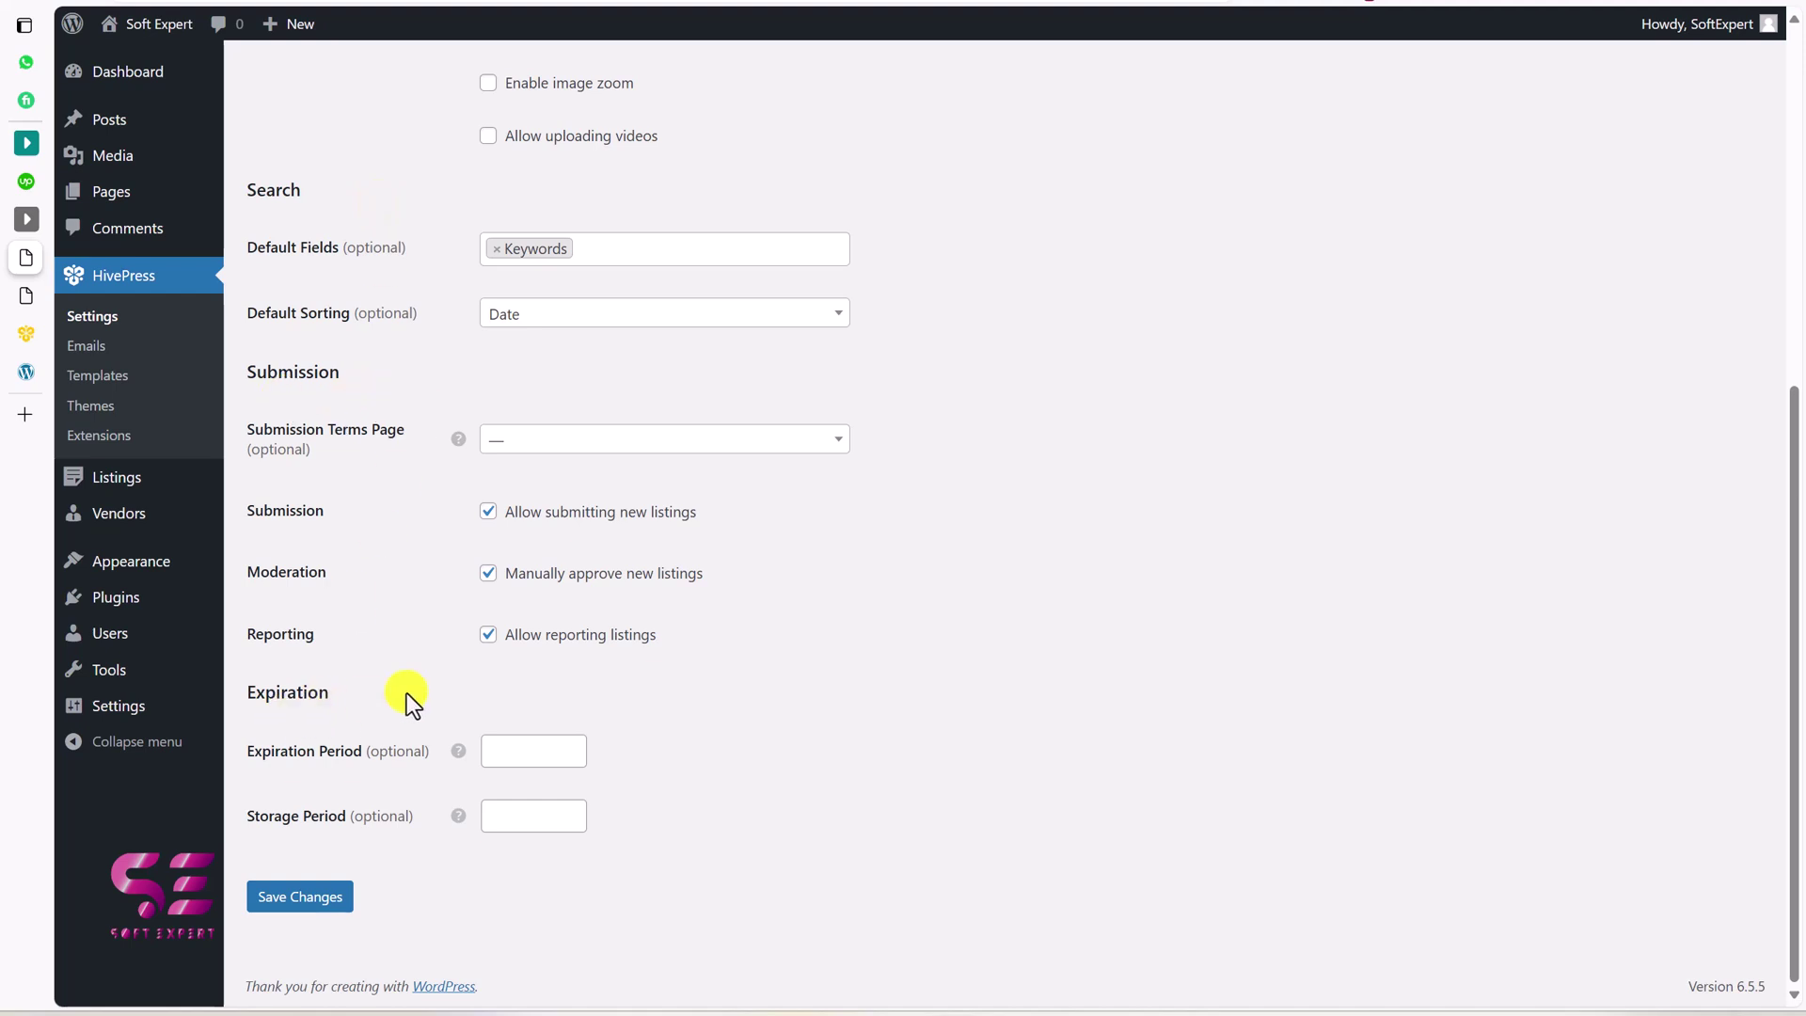
{"action": "scroll", "coordinate": [406, 692], "scroll_direction": "up", "scroll_amount": 8}
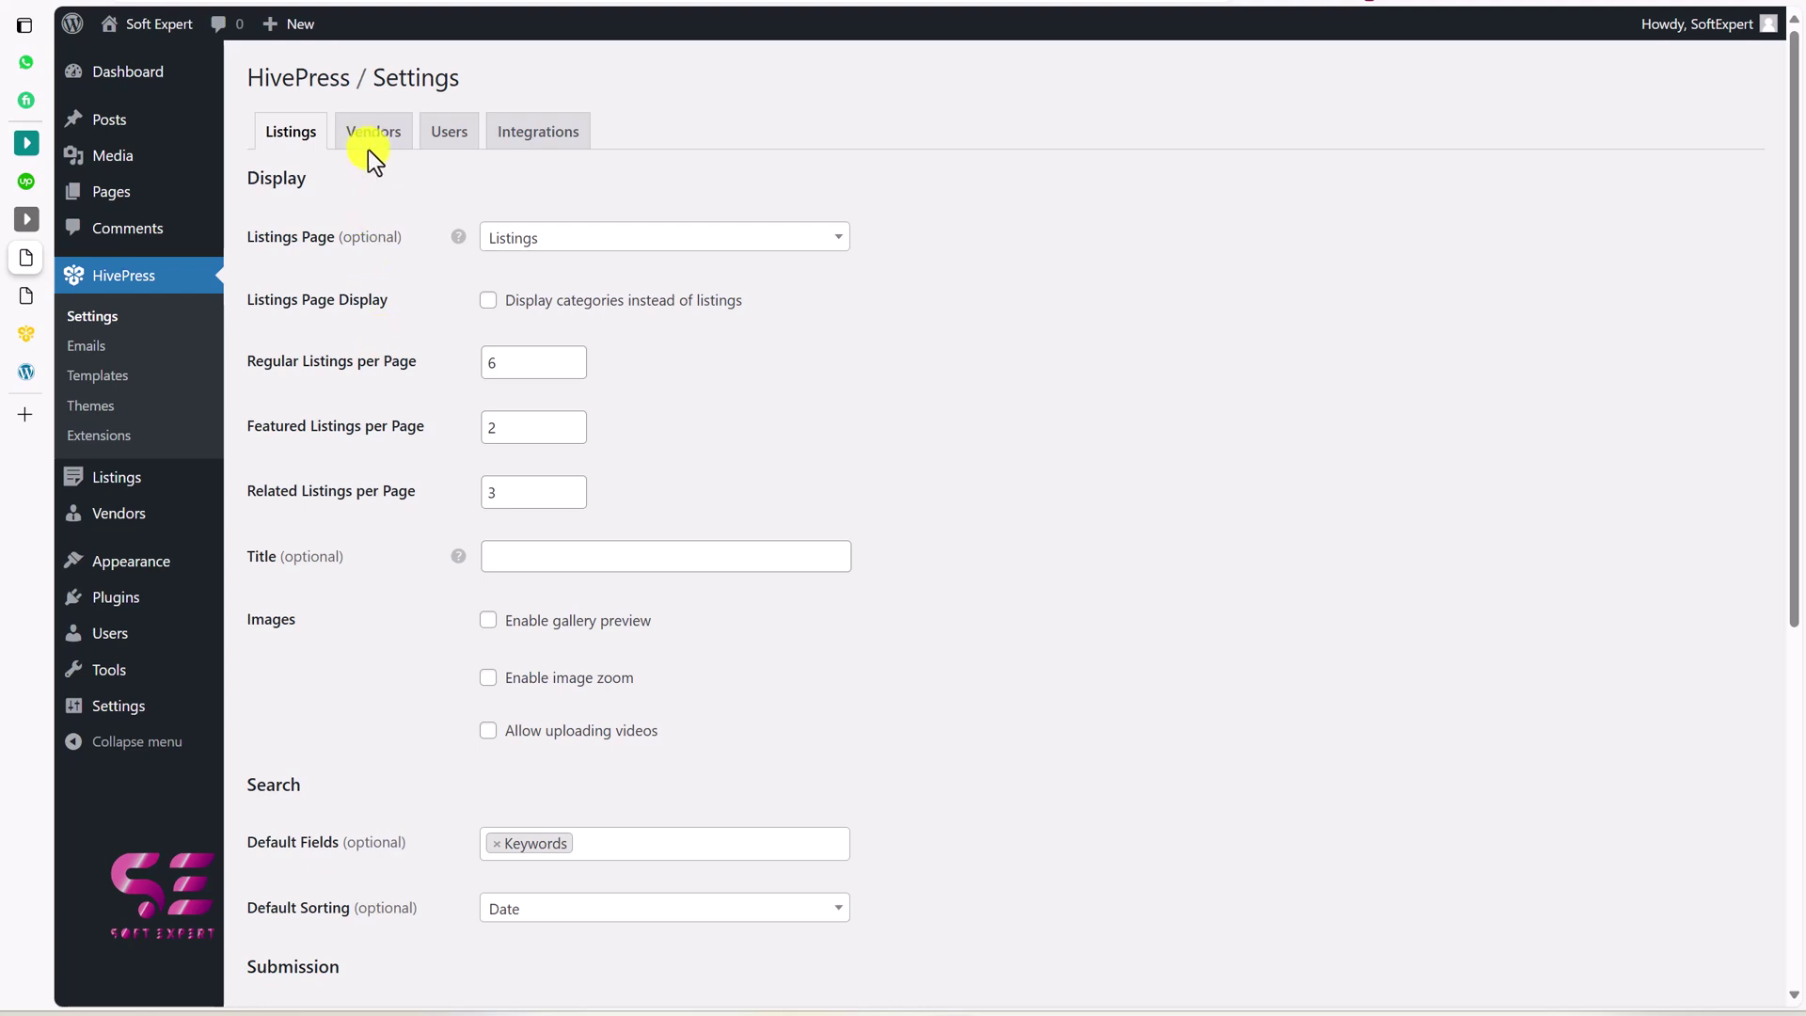
{"action": "left_click", "coordinate": [371, 137]}
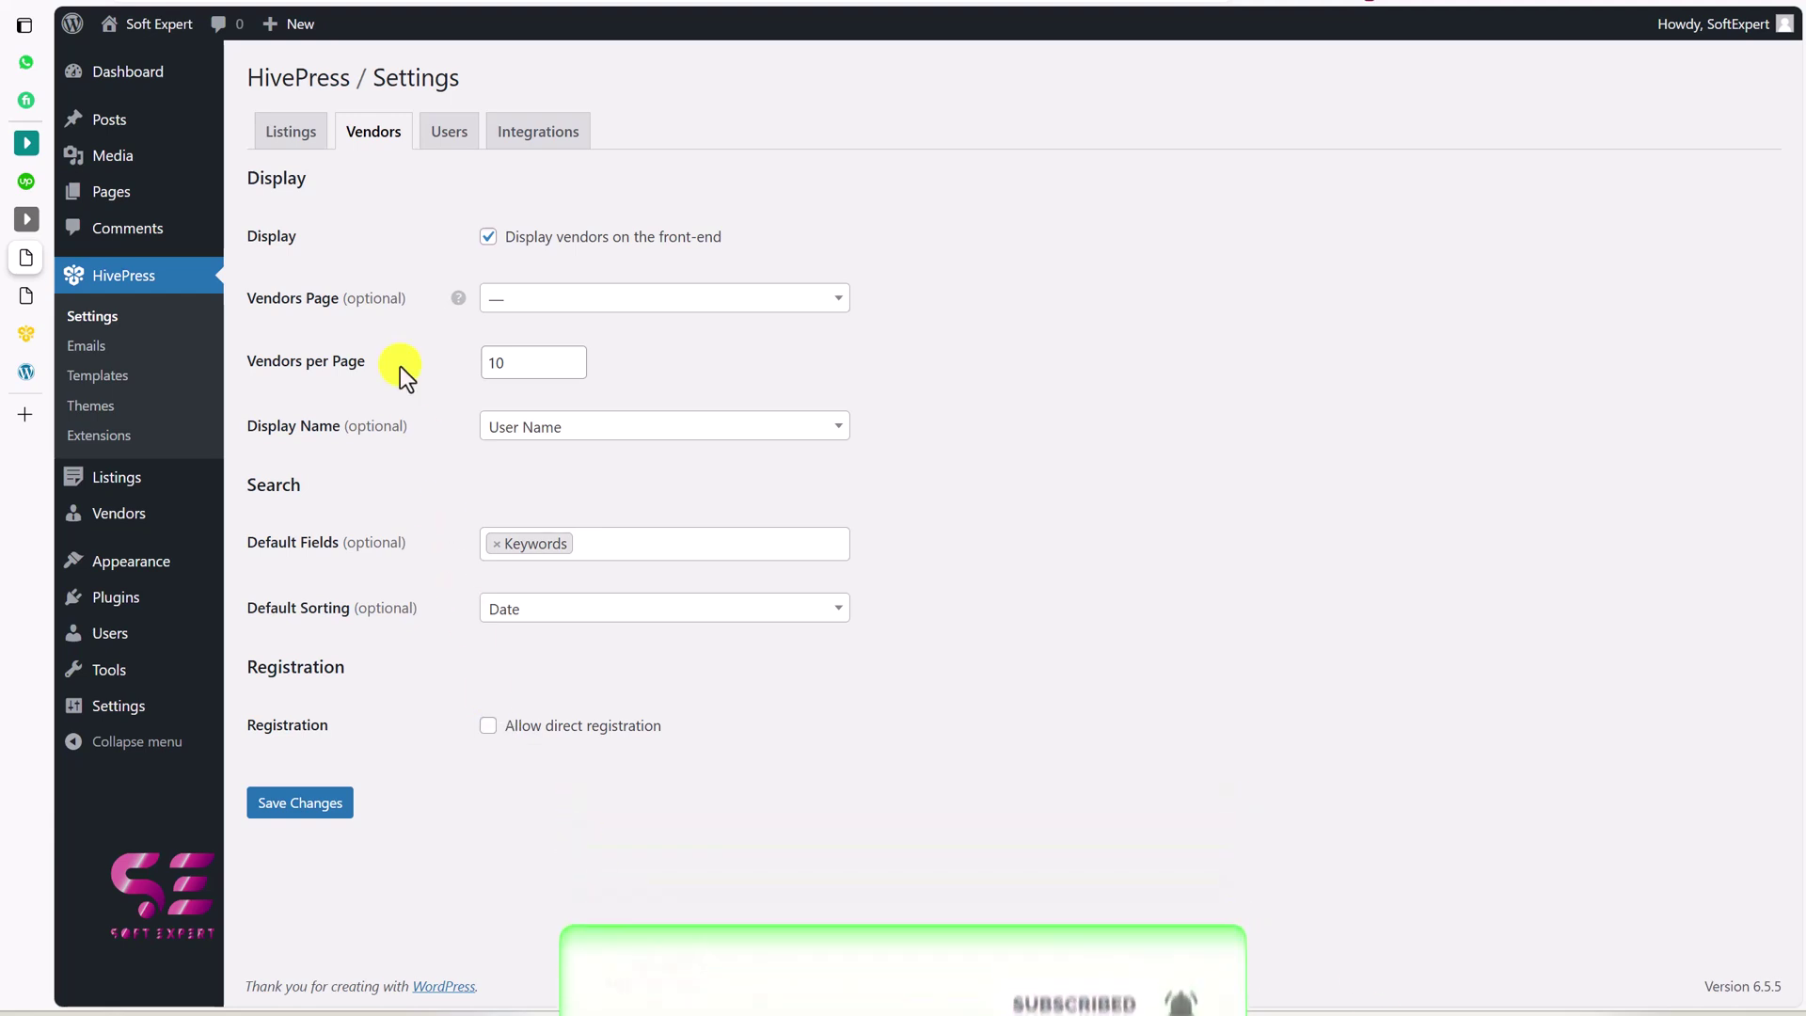
Open the Home page from the Pages list in the block editor and dismiss the welcome guide
{"action": "left_click", "coordinate": [97, 205]}
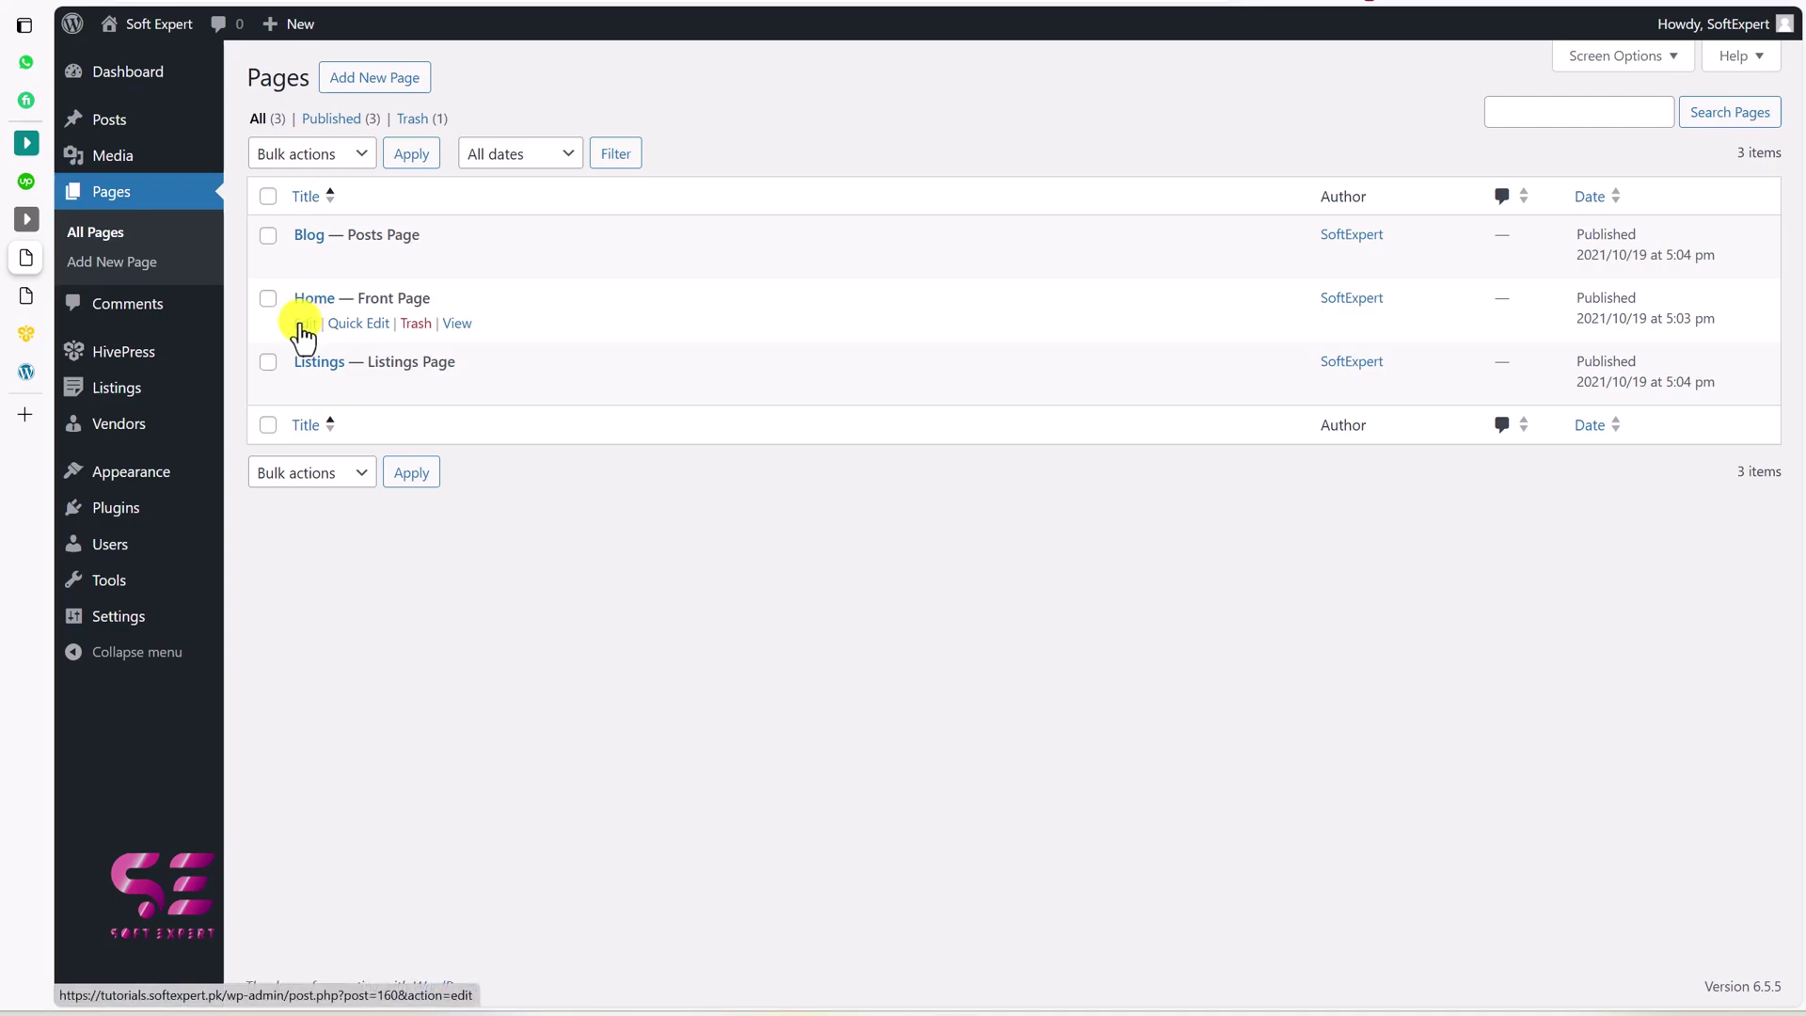
{"action": "left_click", "coordinate": [304, 323]}
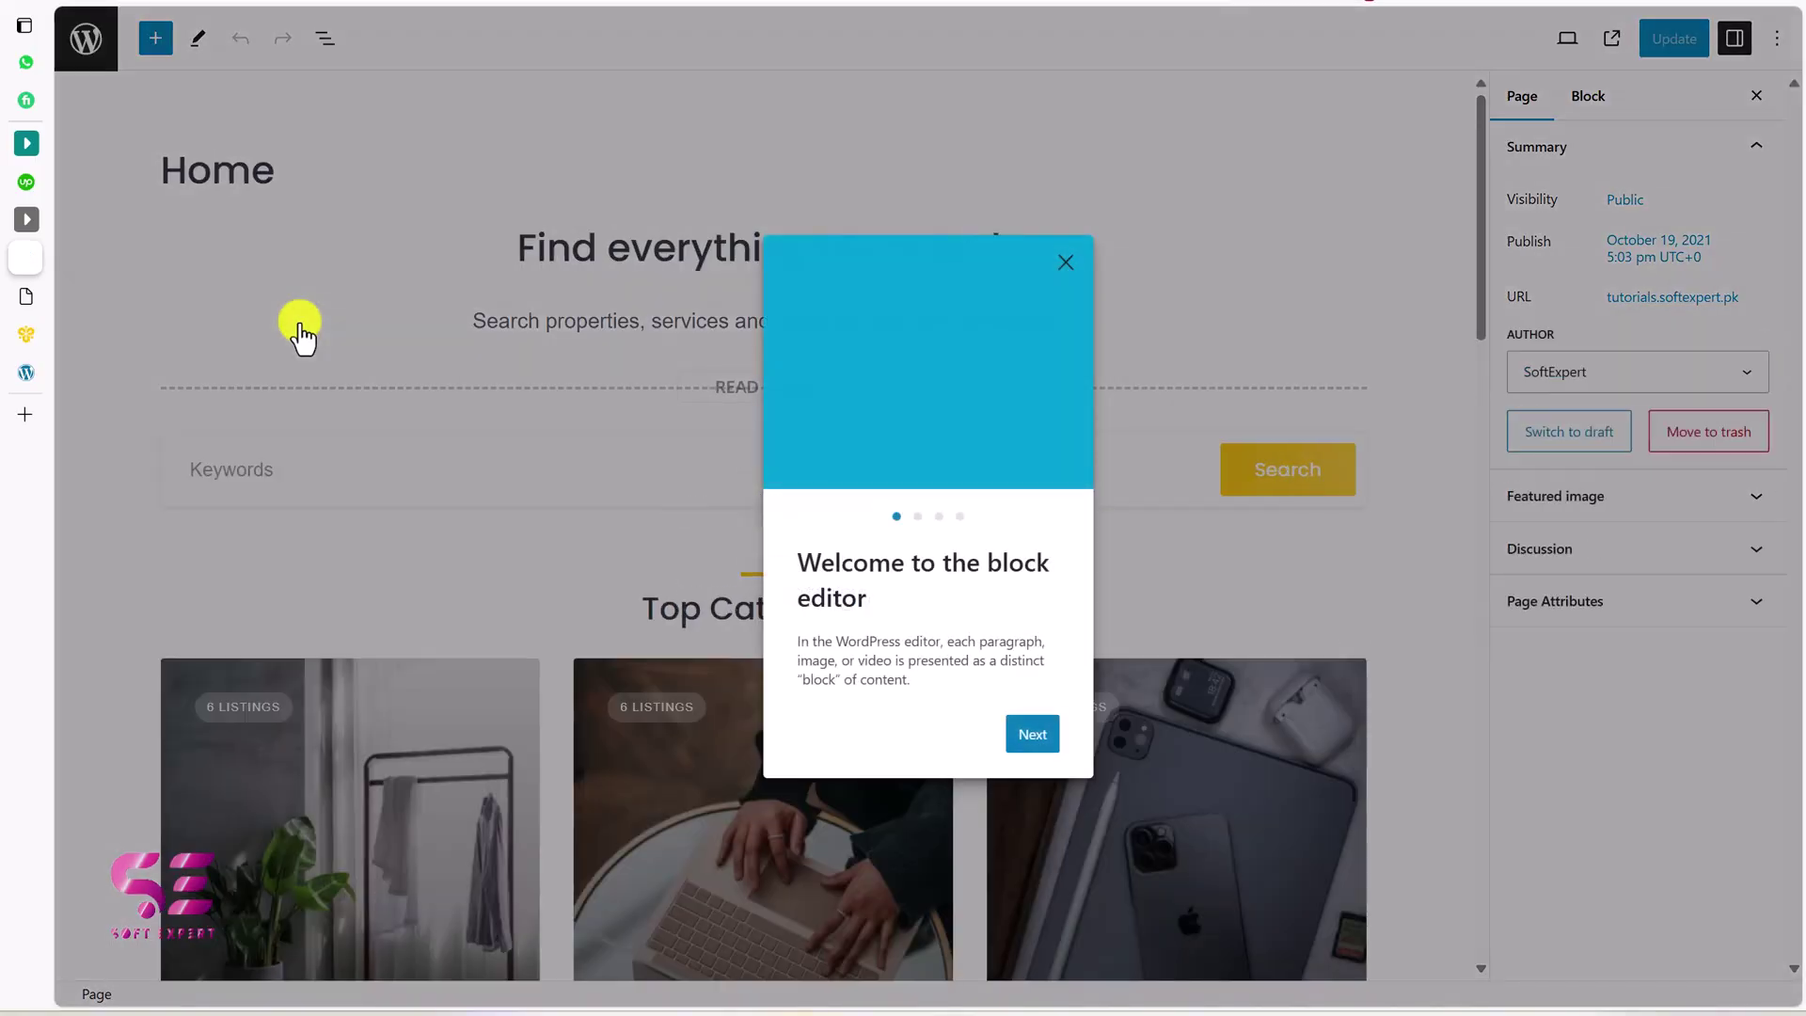
{"action": "left_click", "coordinate": [743, 271]}
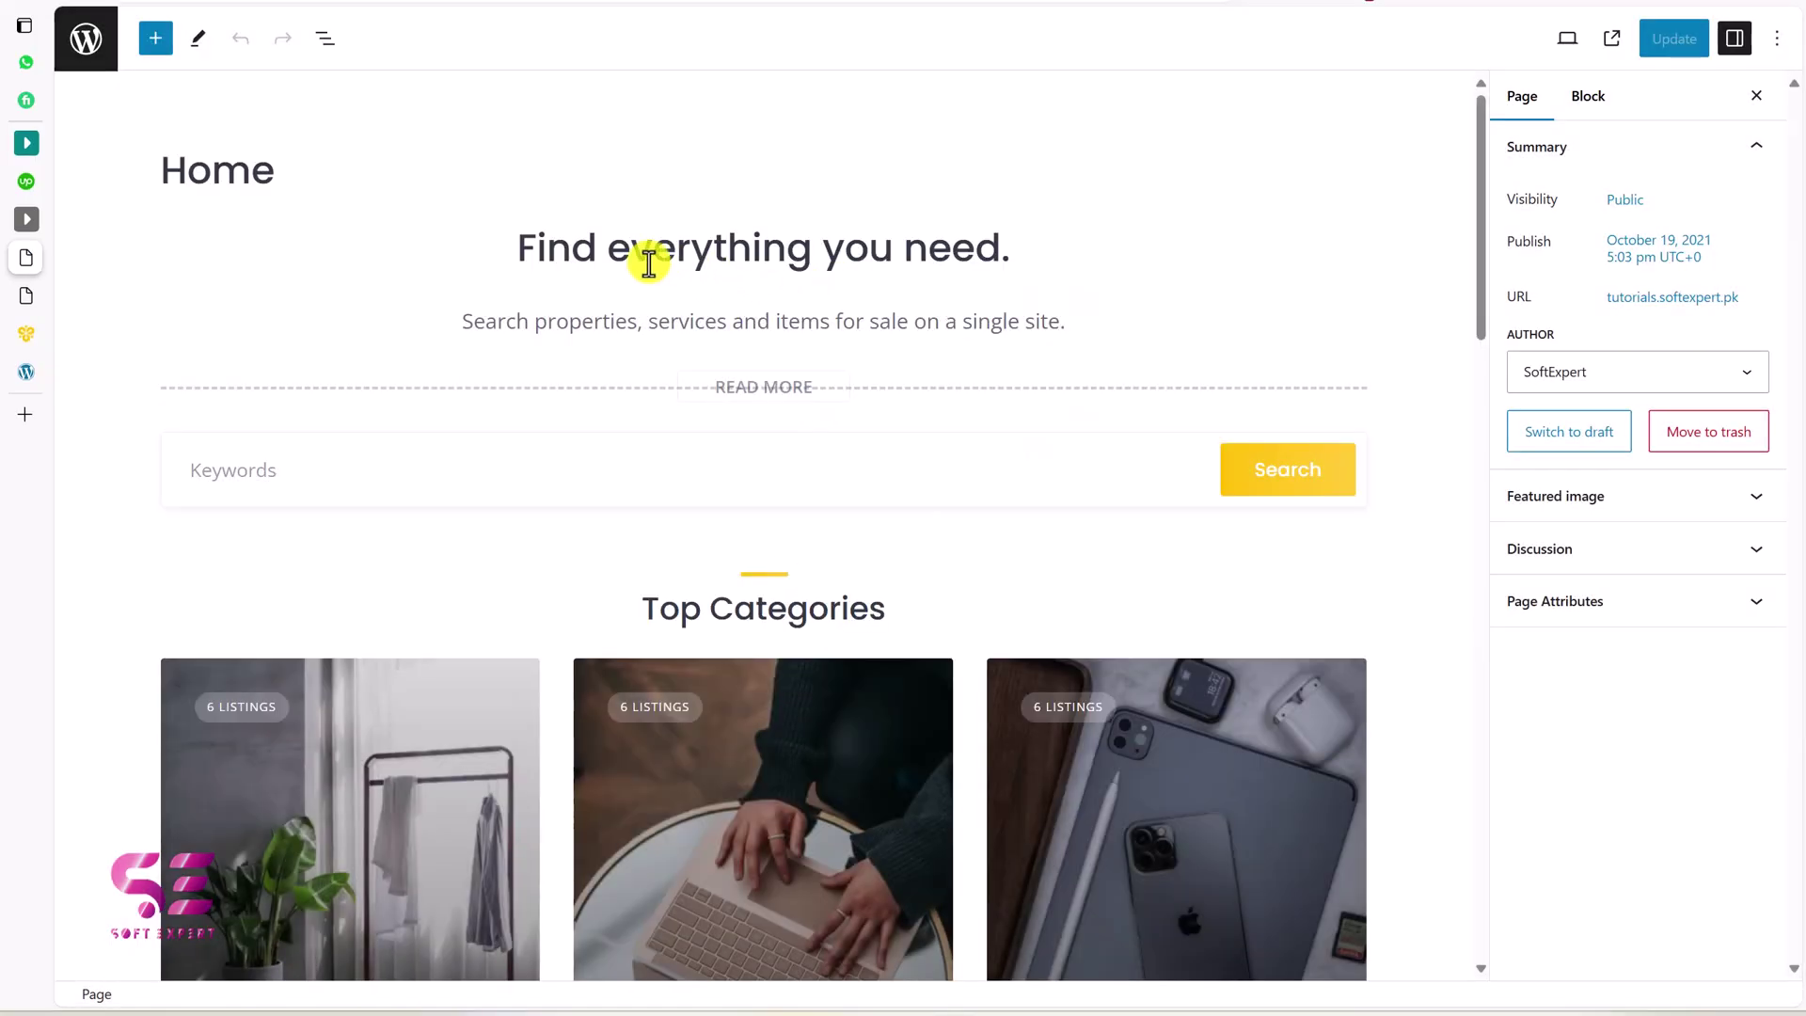
Try inserting "change i" into the homepage heading "Find everything you need." and remove the inserted text again
{"action": "left_click", "coordinate": [820, 253]}
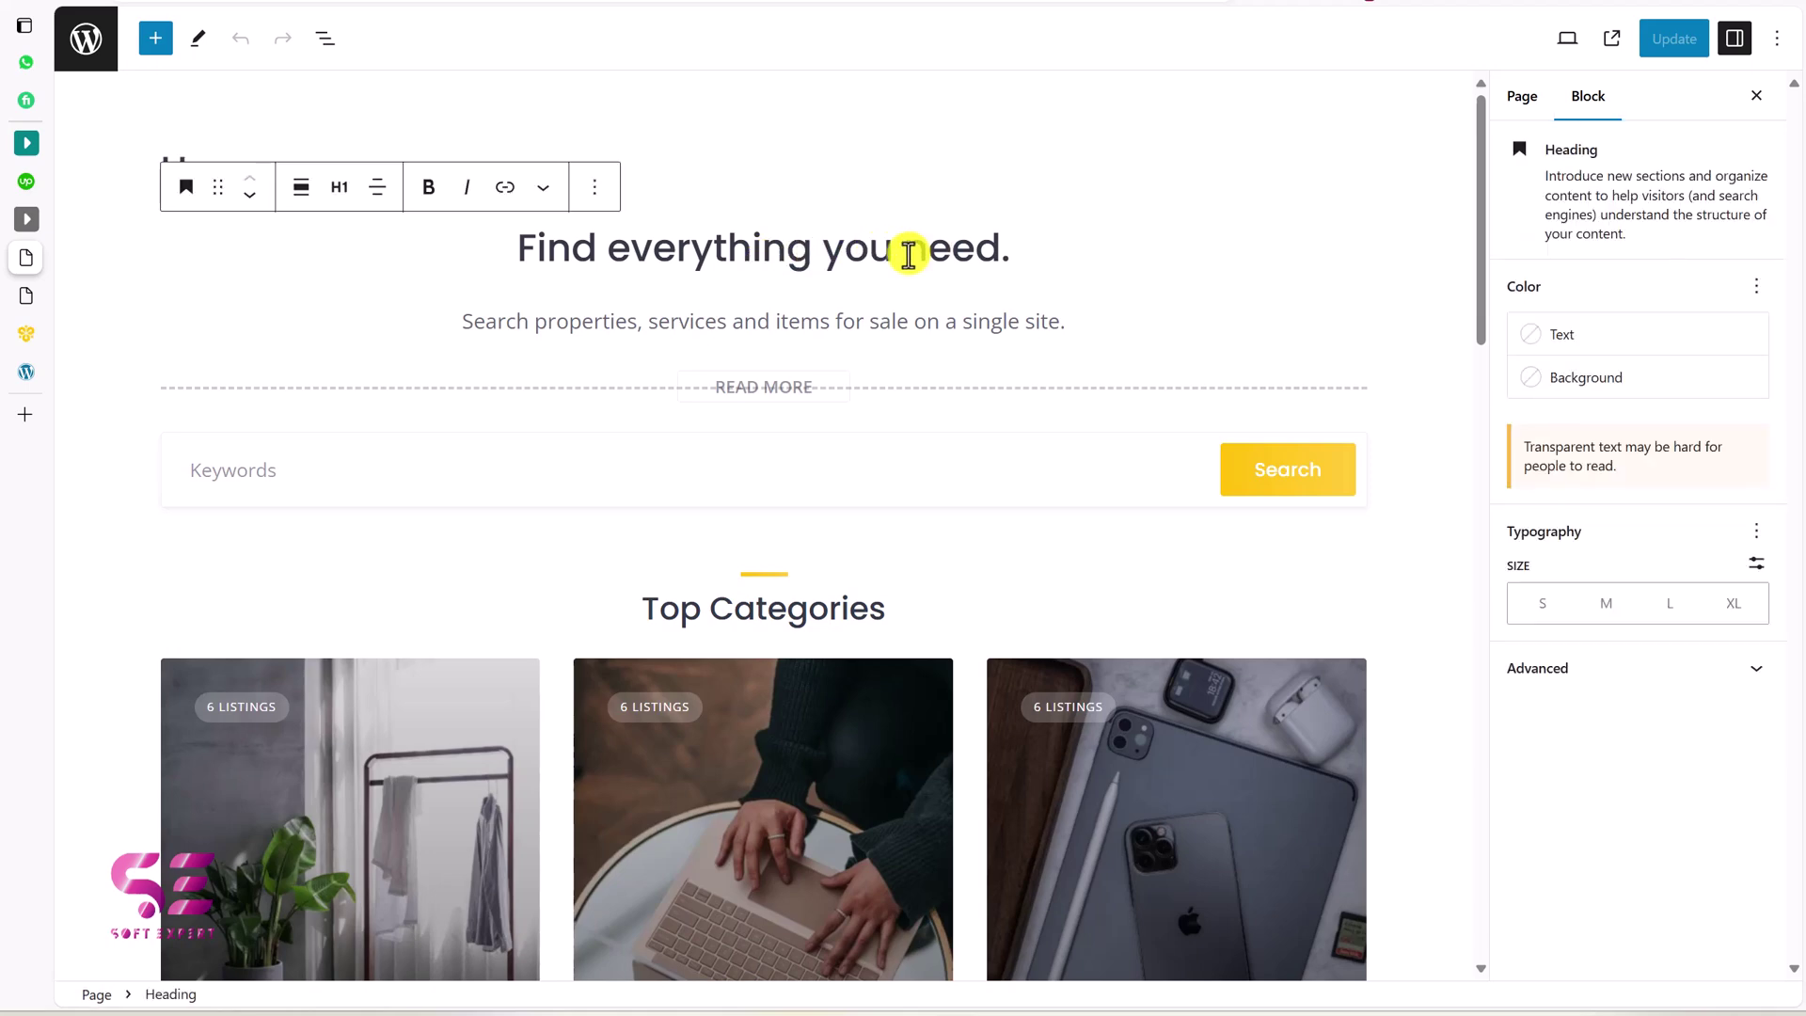
{"action": "type", "text": "change i"}
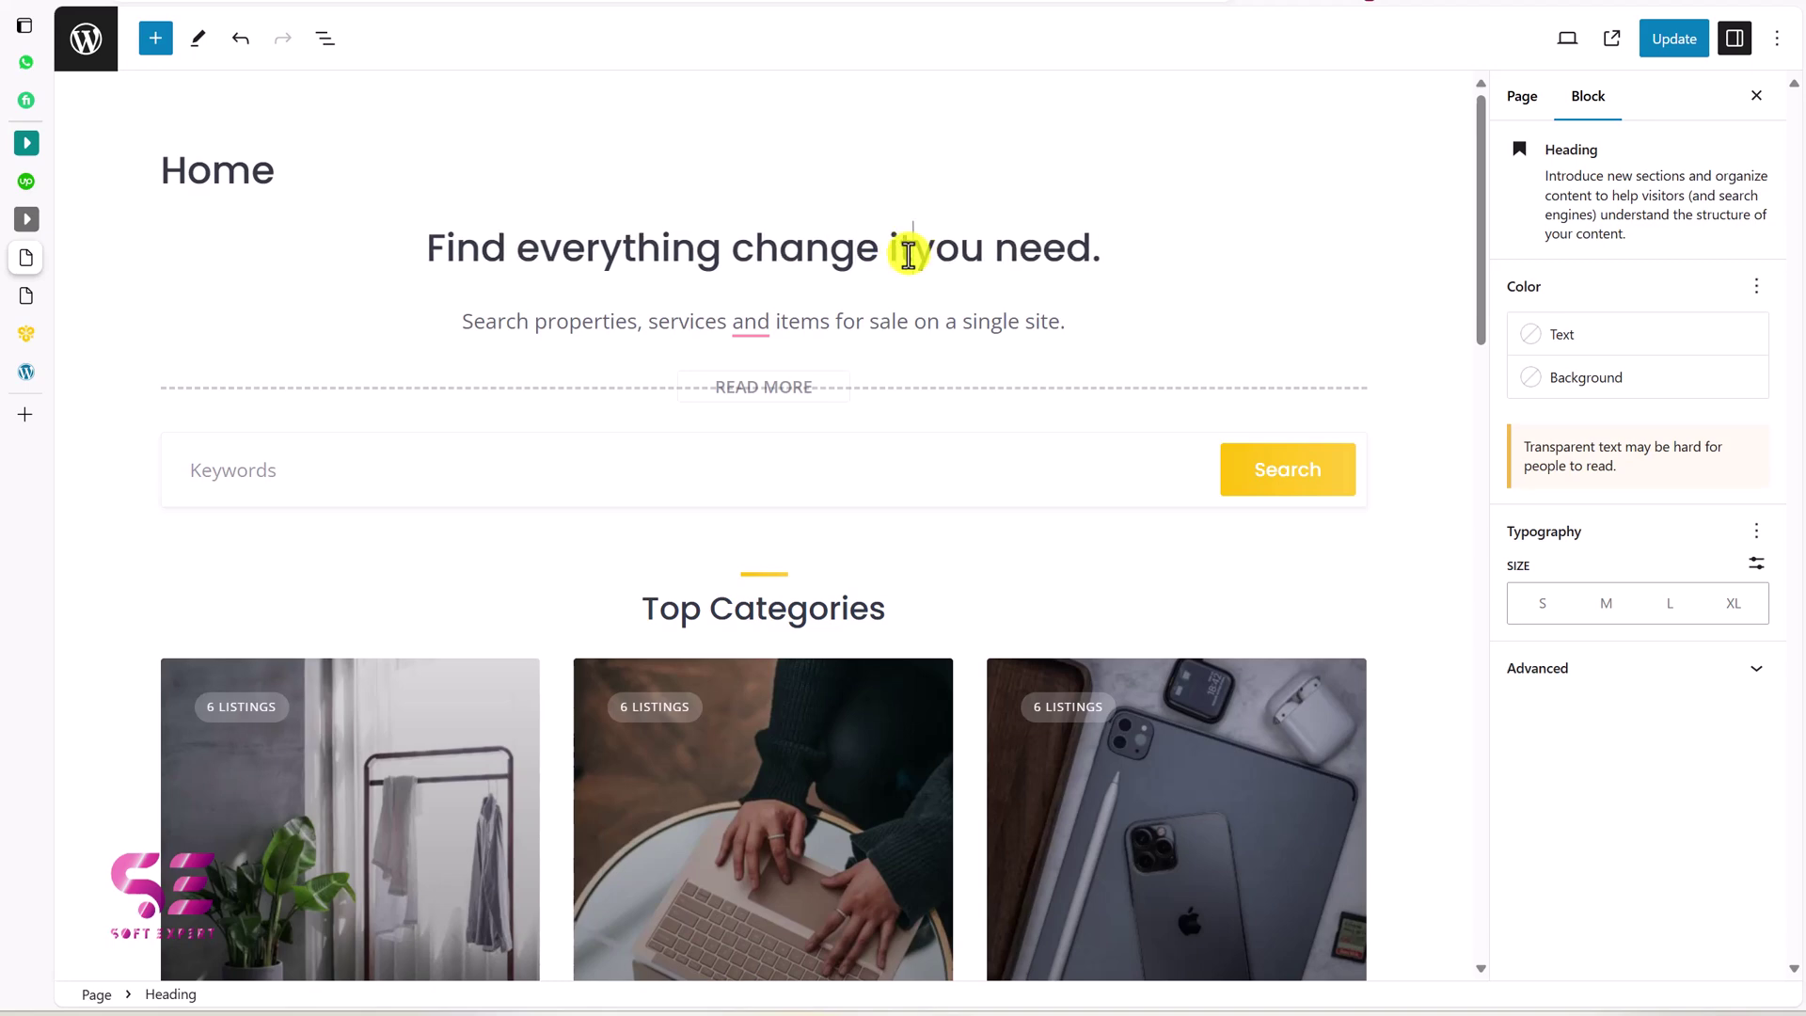
{"action": "key", "text": "BackSpace"}
{"action": "key", "text": "BackSpace"}
{"action": "key", "text": "BackSpace"}
{"action": "key", "text": "BackSpace"}
{"action": "key", "text": "BackSpace"}
{"action": "key", "text": "BackSpace"}
{"action": "key", "text": "BackSpace"}
{"action": "key", "text": "BackSpace"}
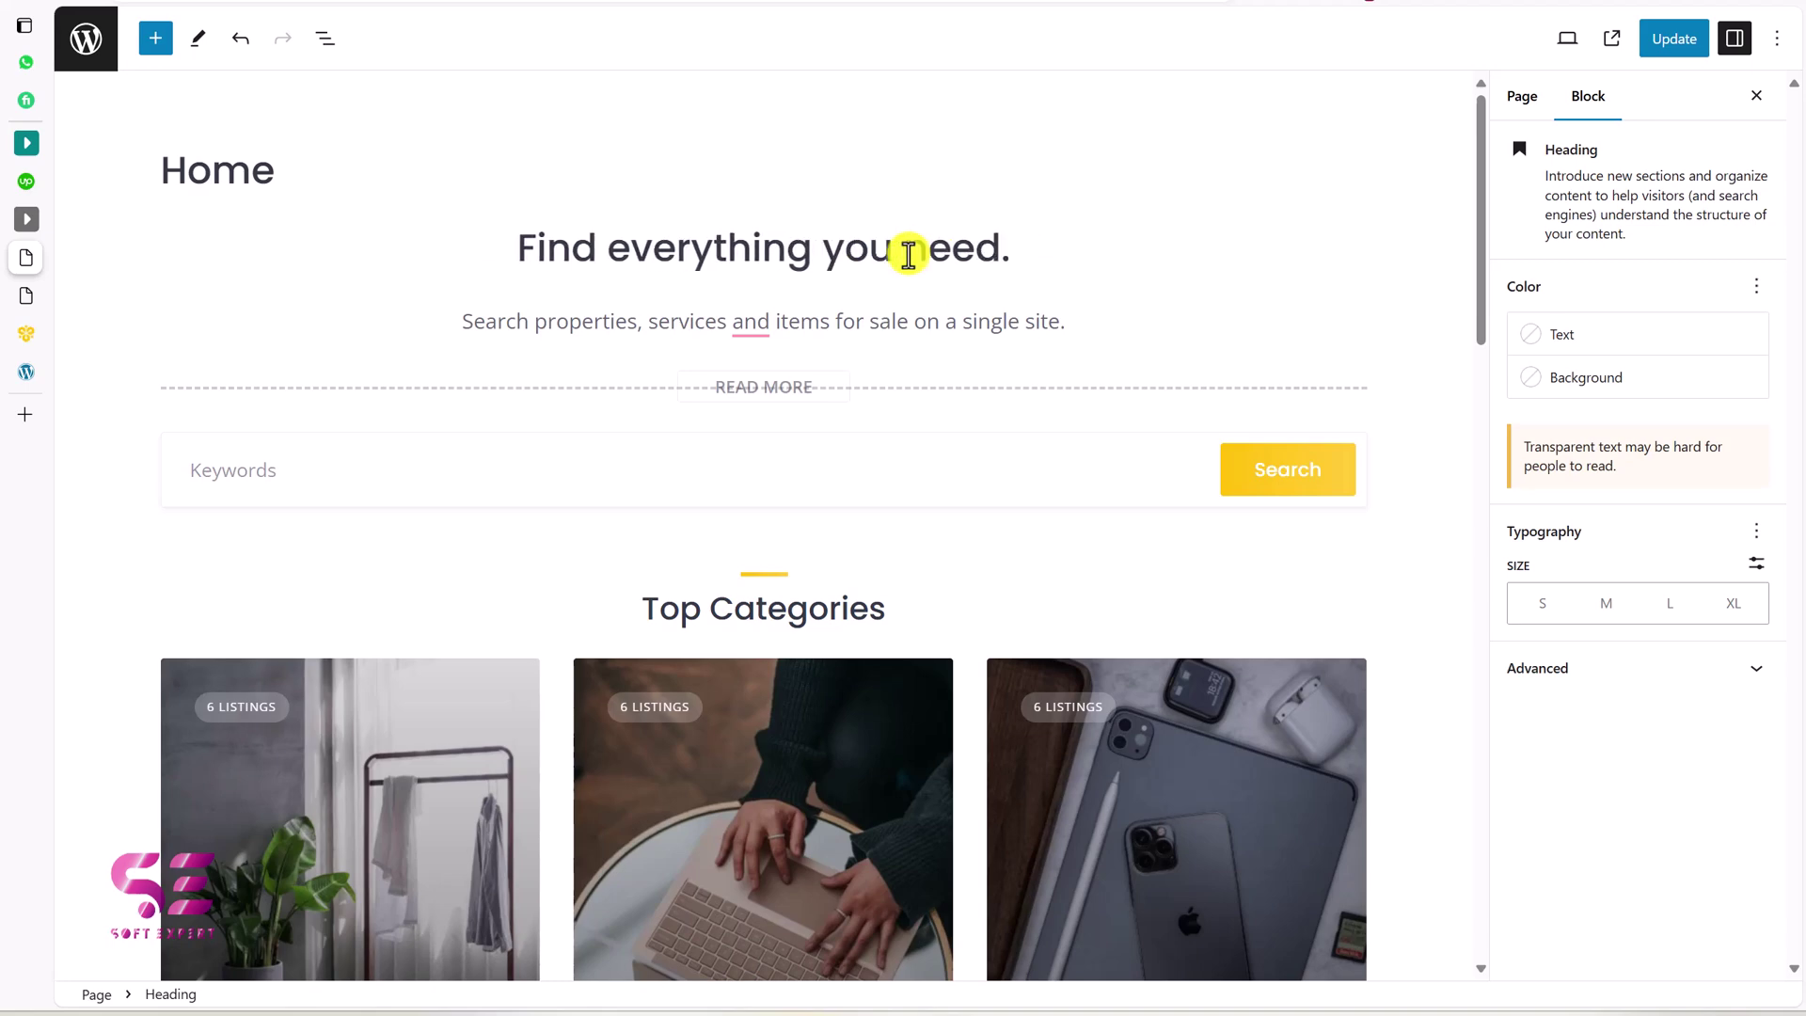
Examine the block settings of the homepage's listing search form, Top Categories grid and Recent Listings grid
{"action": "left_click", "coordinate": [649, 459]}
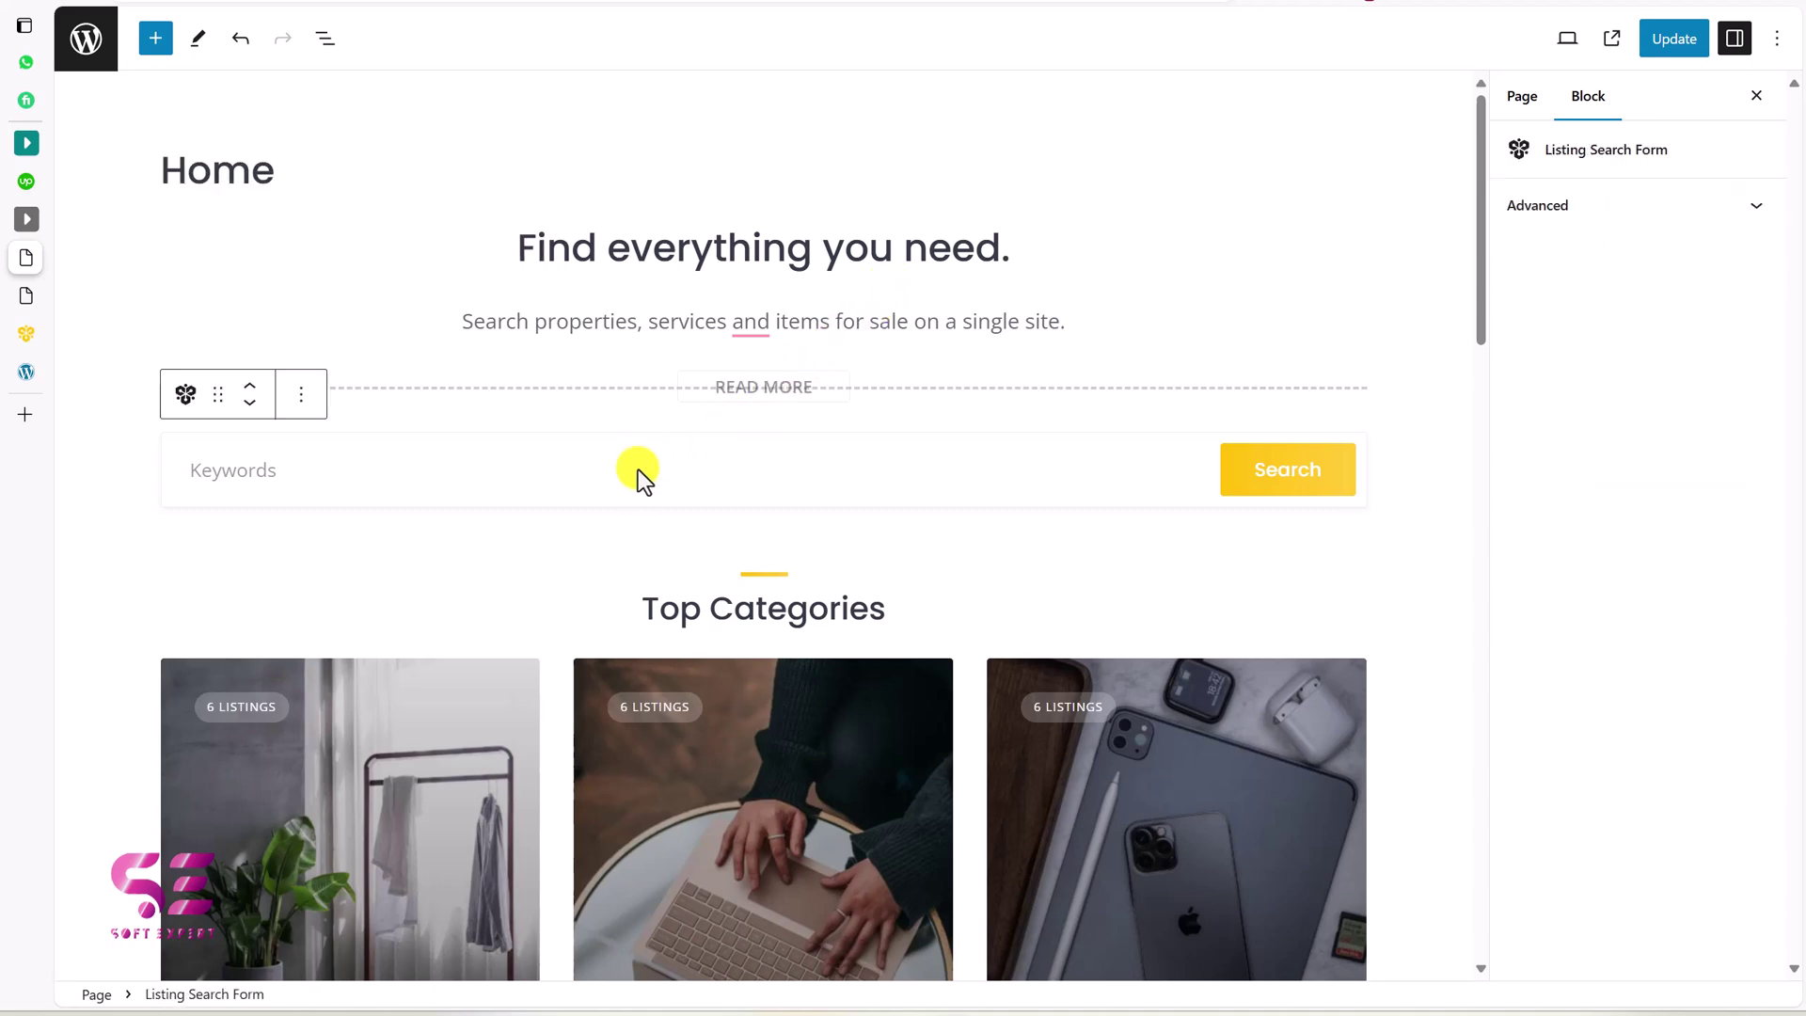
{"action": "scroll", "coordinate": [551, 459], "scroll_direction": "down", "scroll_amount": 3}
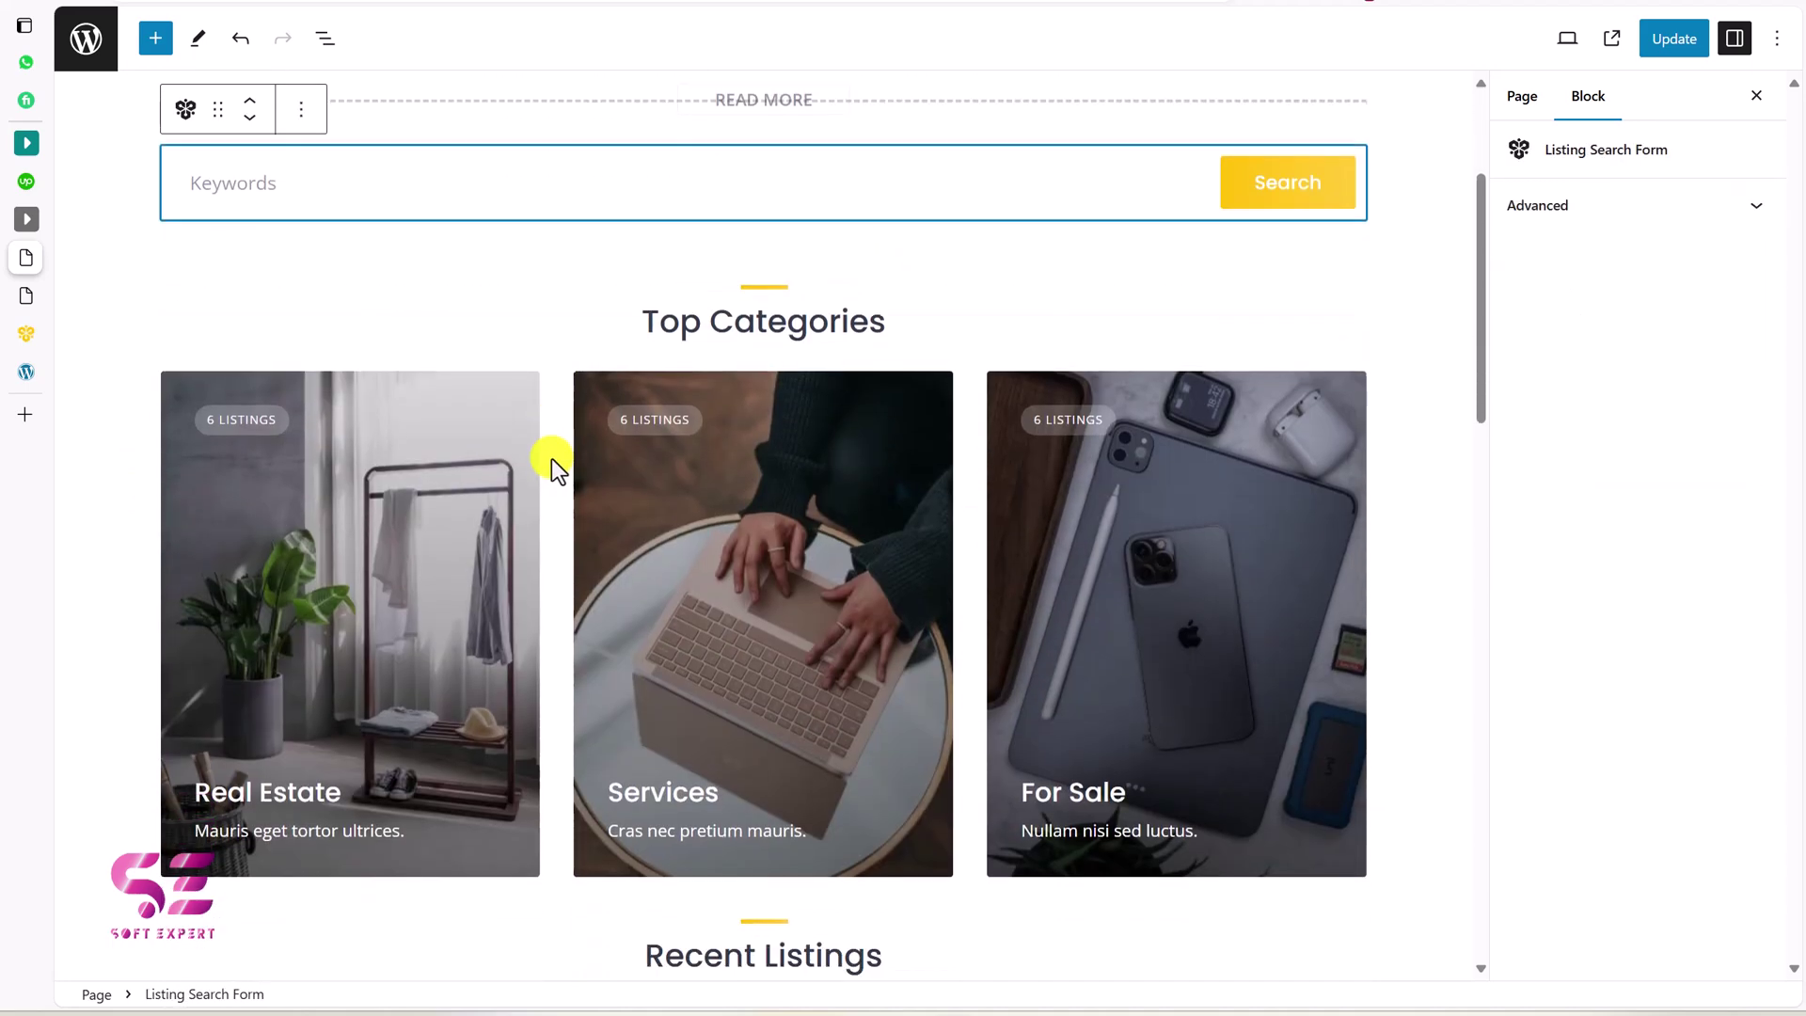
{"action": "left_click", "coordinate": [562, 487]}
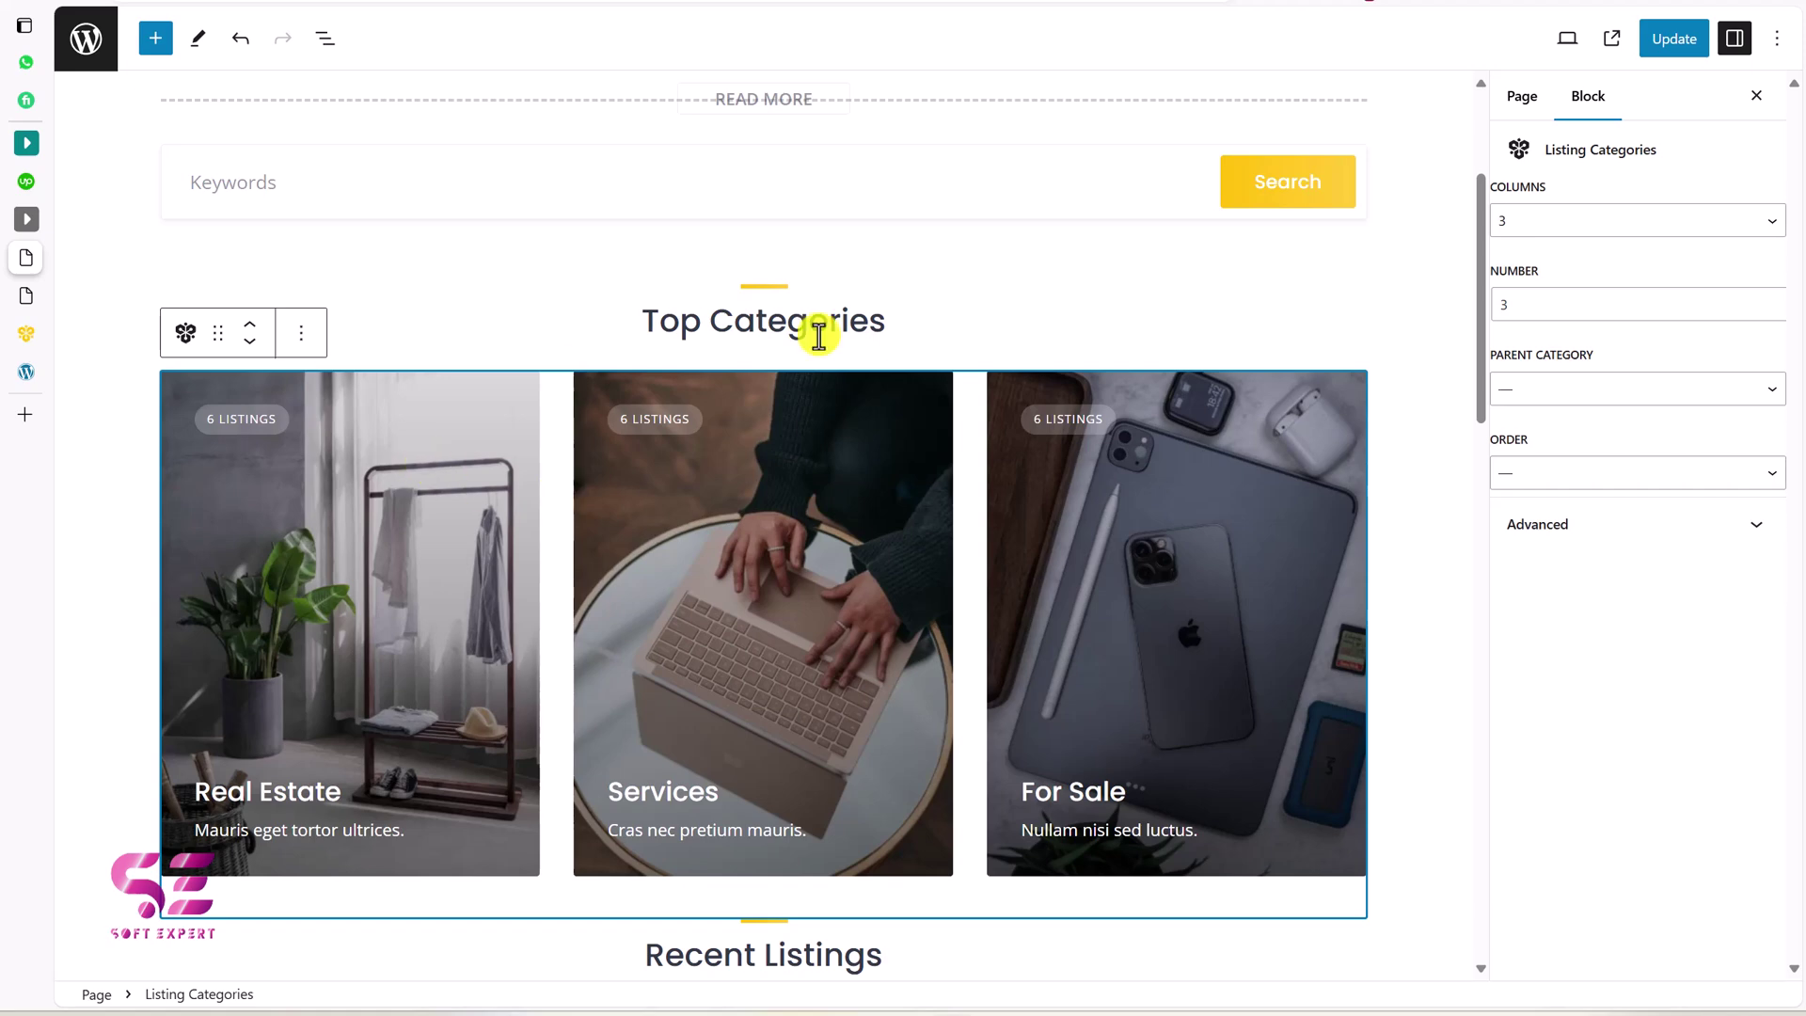
{"action": "left_click", "coordinate": [1510, 294]}
{"action": "type", "text": "3"}
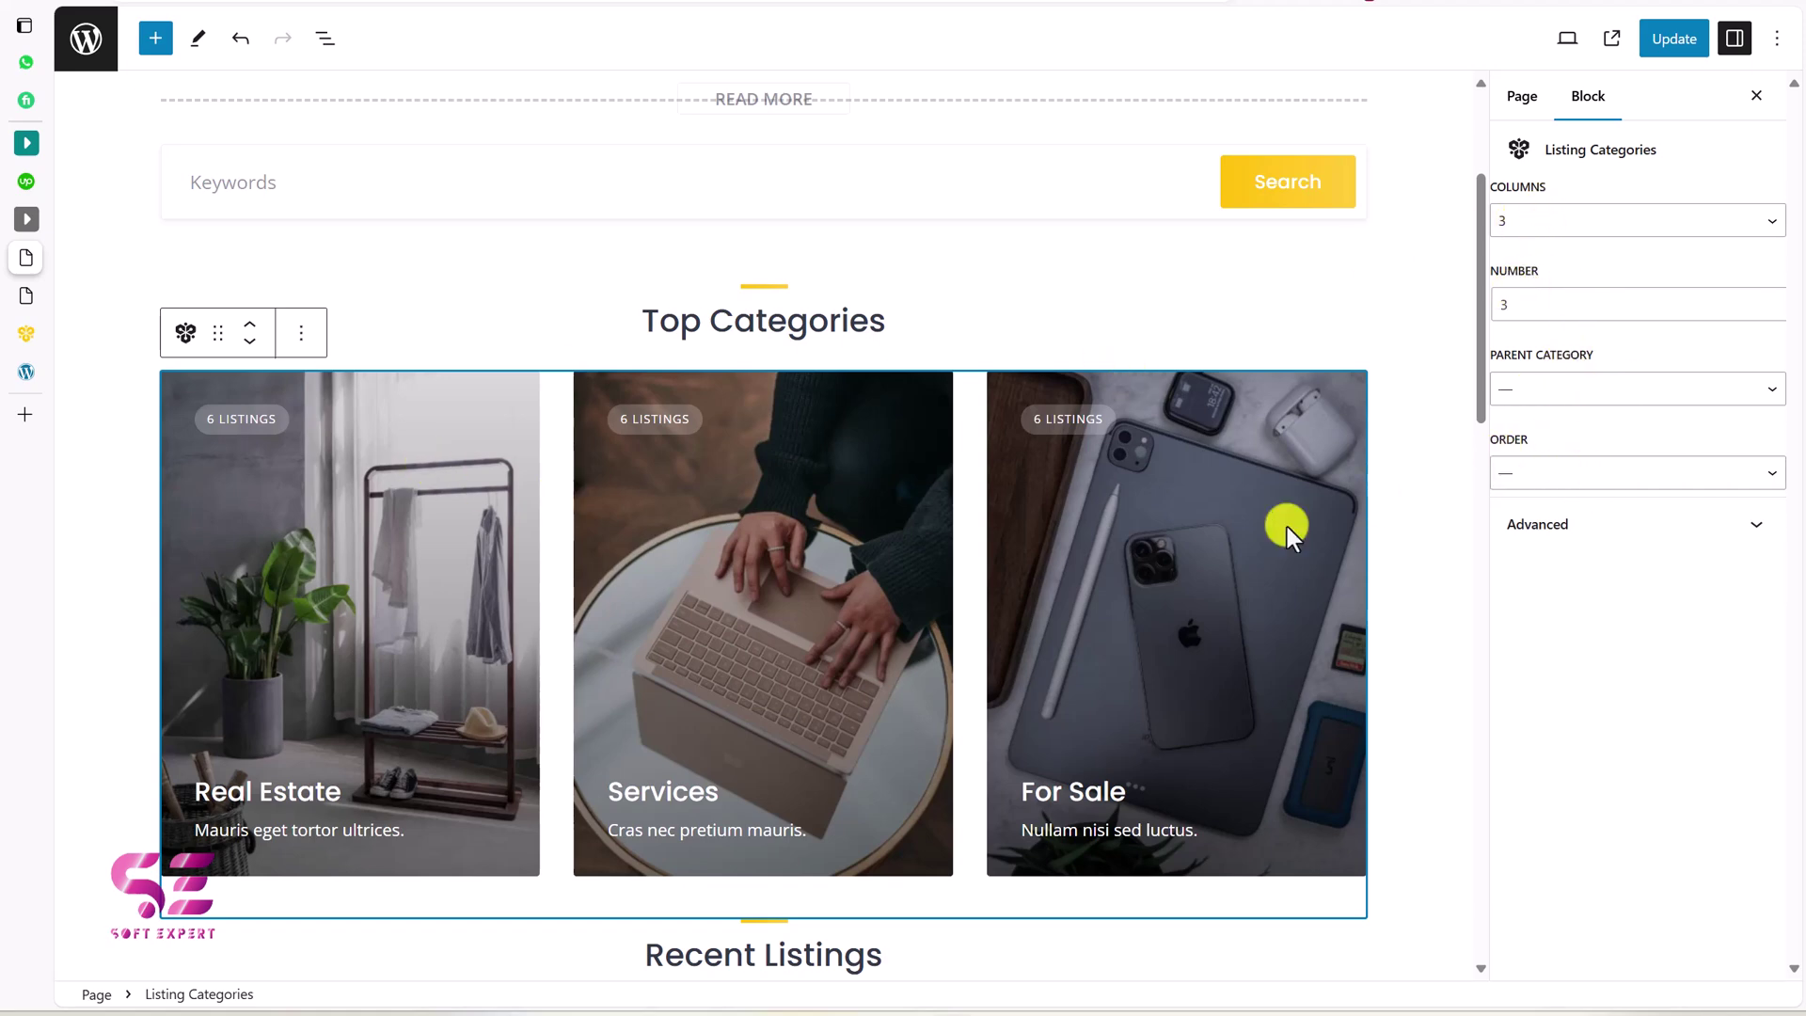
{"action": "scroll", "coordinate": [1250, 545], "scroll_direction": "down", "scroll_amount": 8}
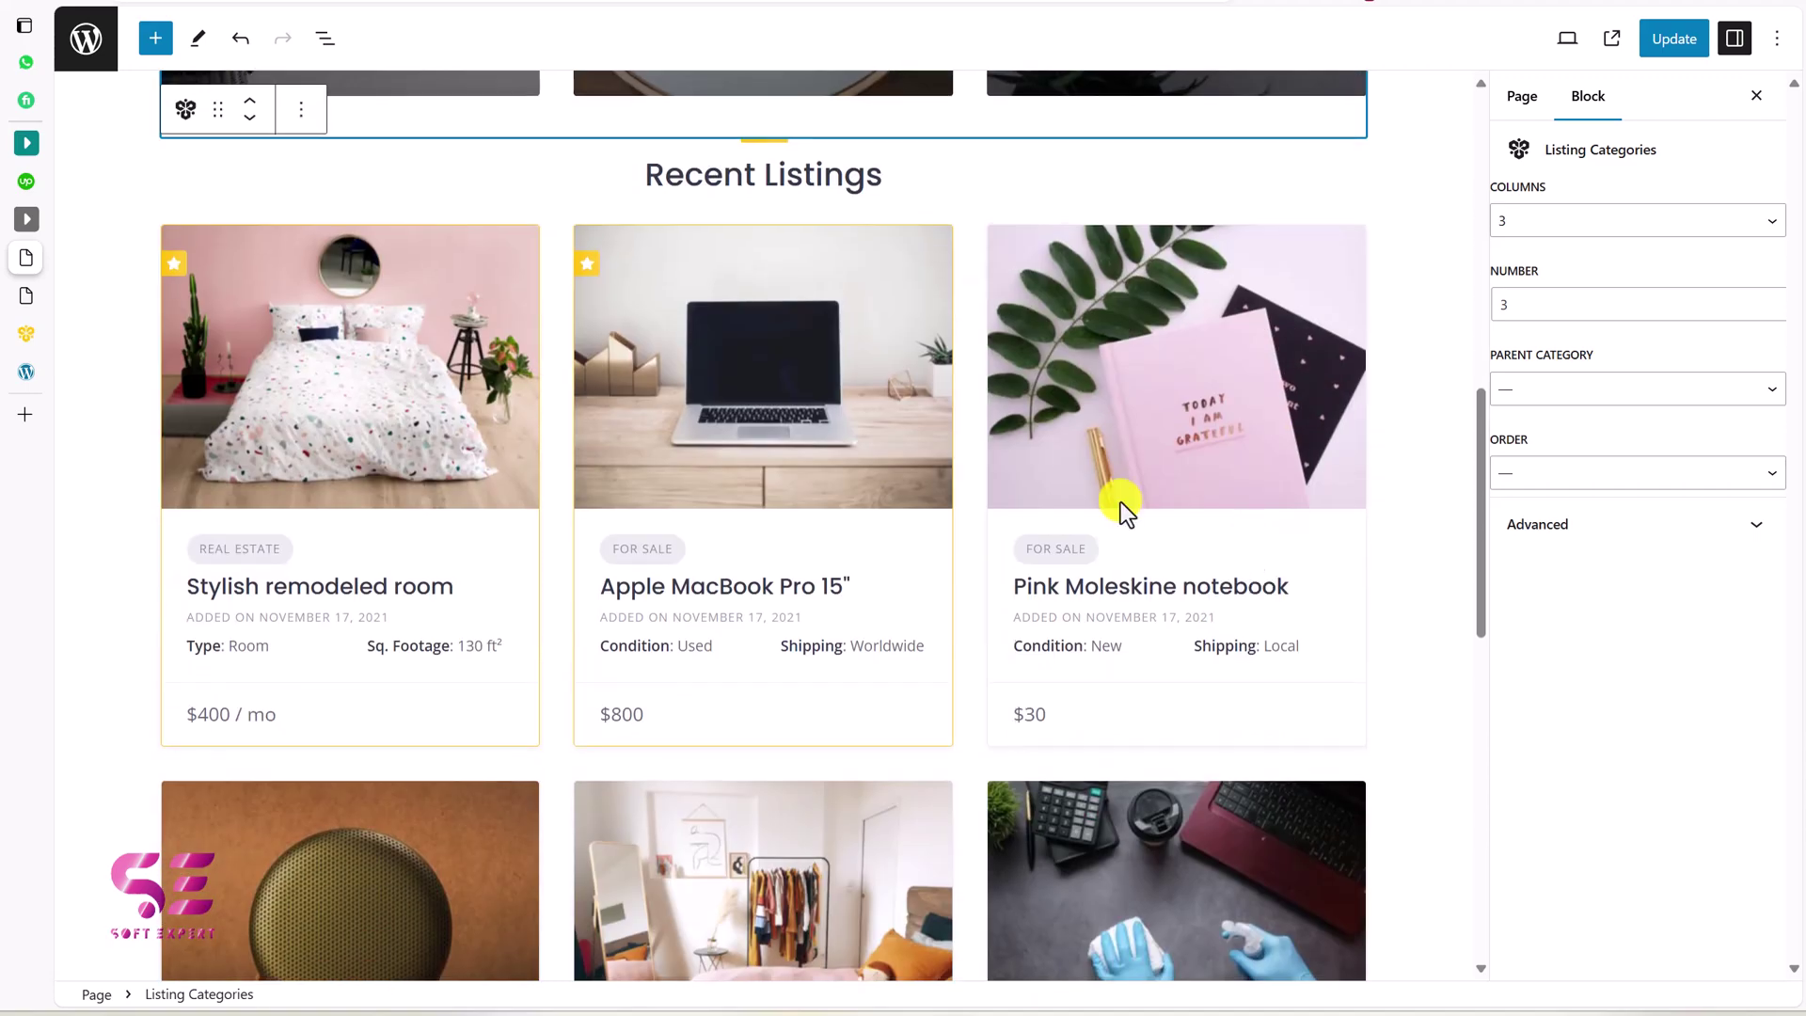
{"action": "left_click", "coordinate": [1047, 463]}
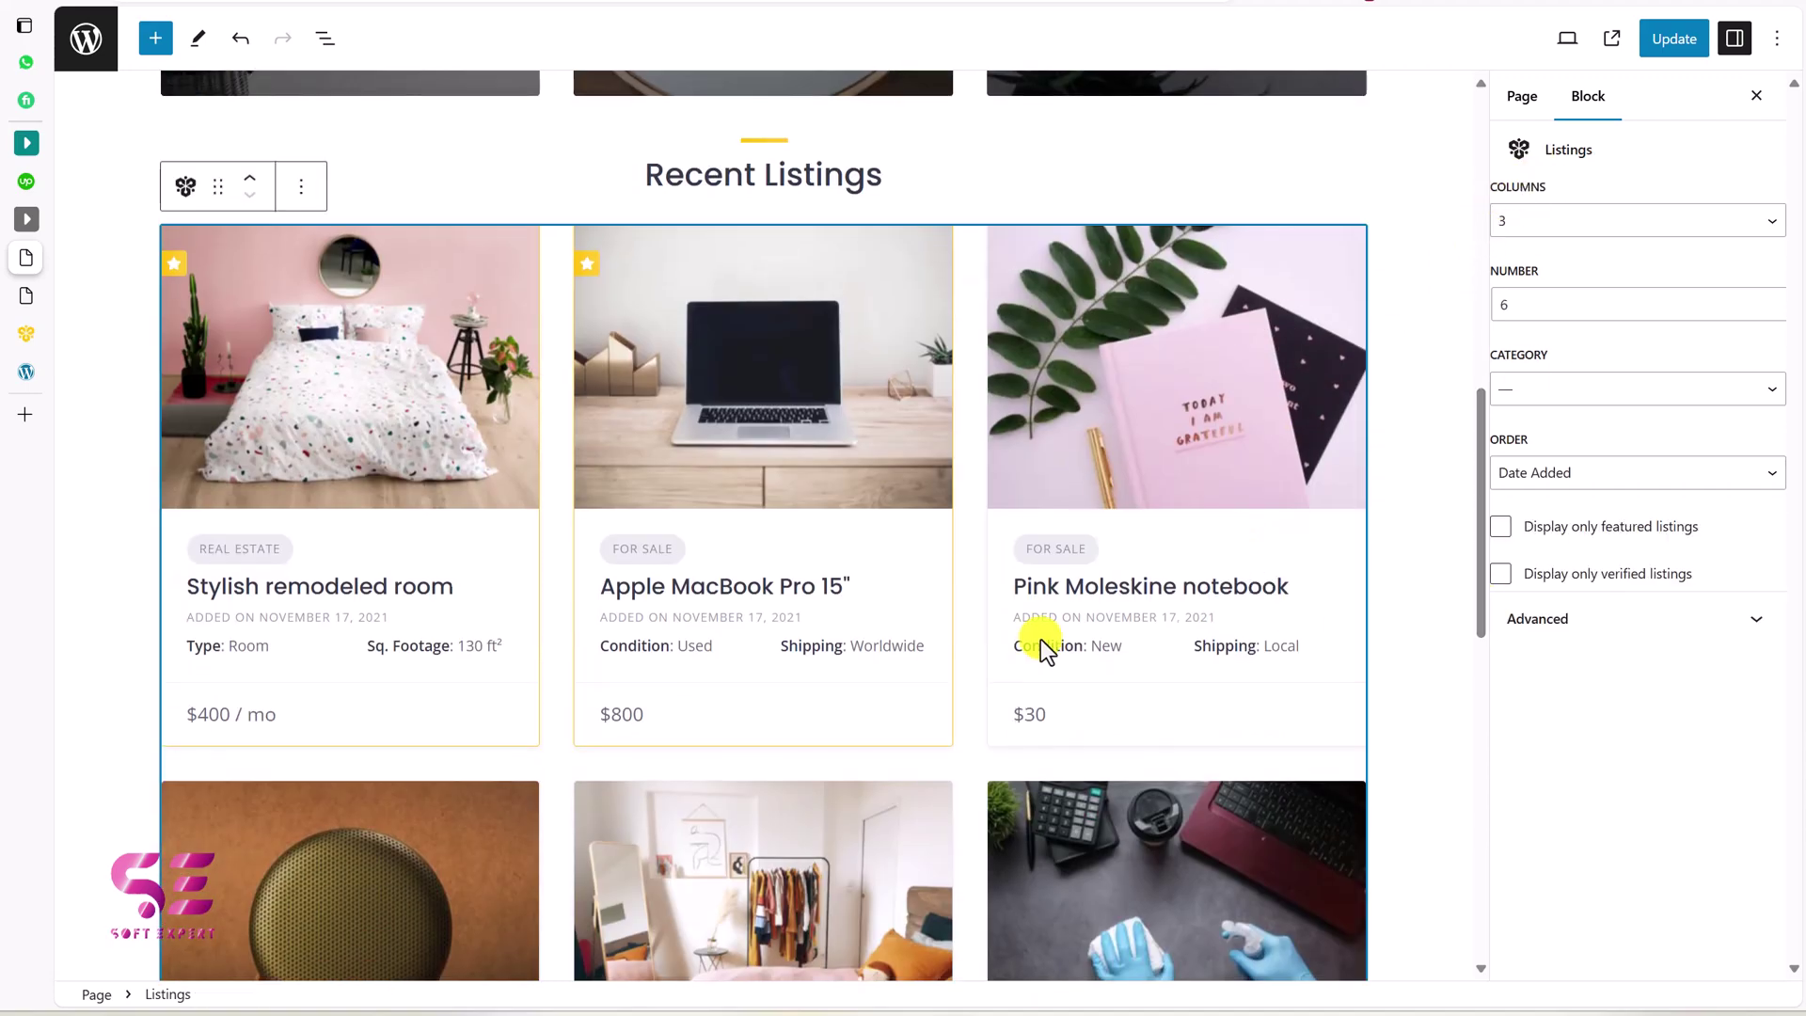
Add a Columns block with the 33 / 33 / 33 layout below the Recent Listings grid
{"action": "scroll", "coordinate": [1040, 637], "scroll_direction": "down", "scroll_amount": 8}
{"action": "left_click", "coordinate": [769, 592]}
{"action": "scroll", "coordinate": [840, 301], "scroll_direction": "up", "scroll_amount": 1}
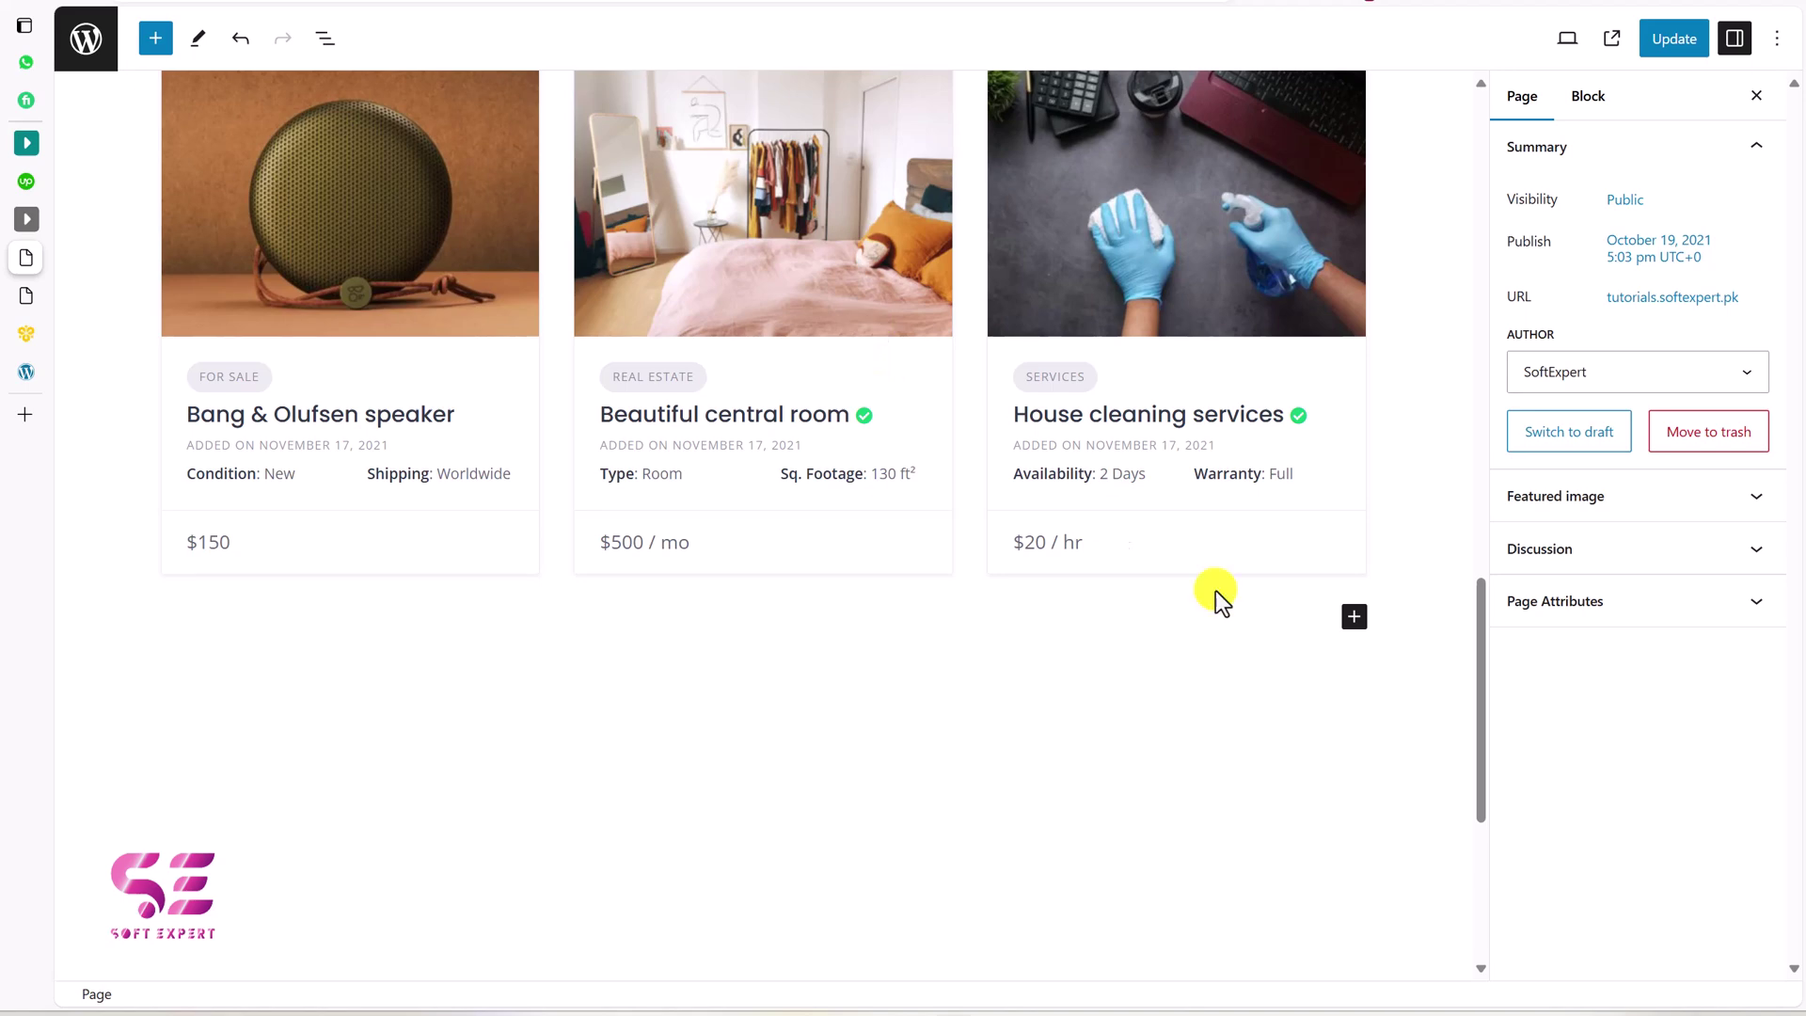
{"action": "left_click", "coordinate": [1354, 619]}
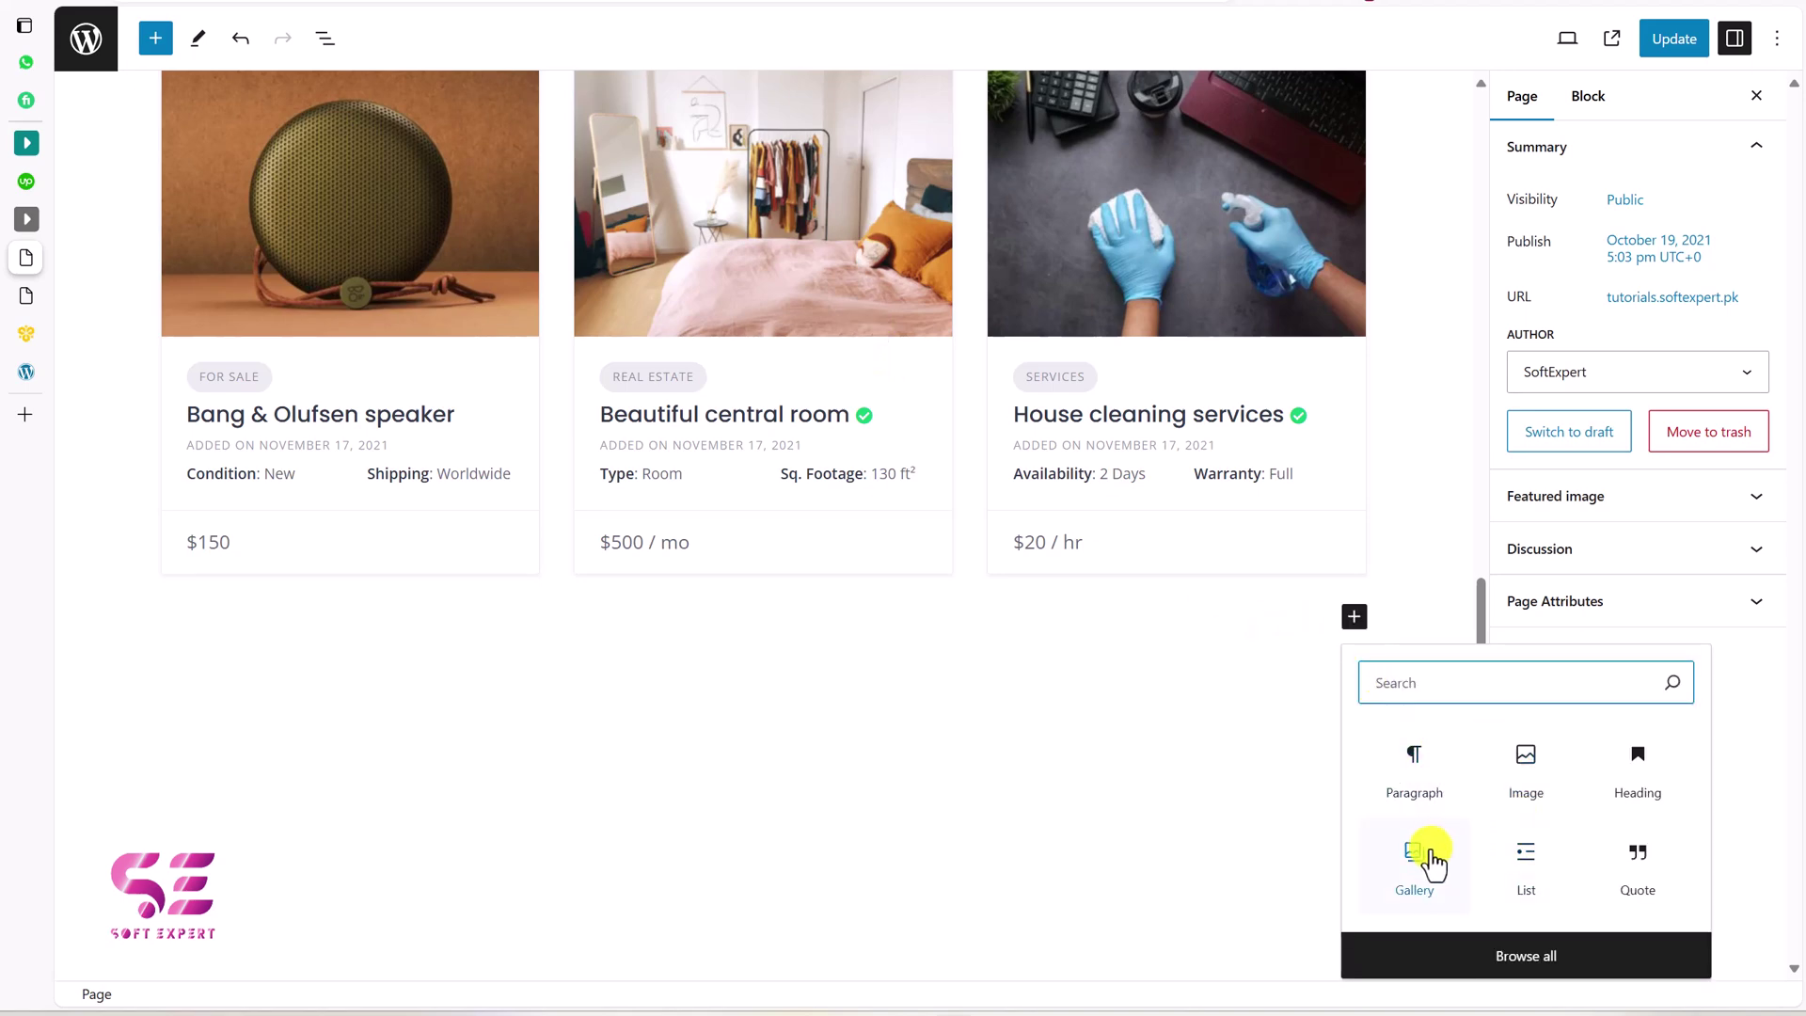
{"action": "left_click", "coordinate": [1467, 952]}
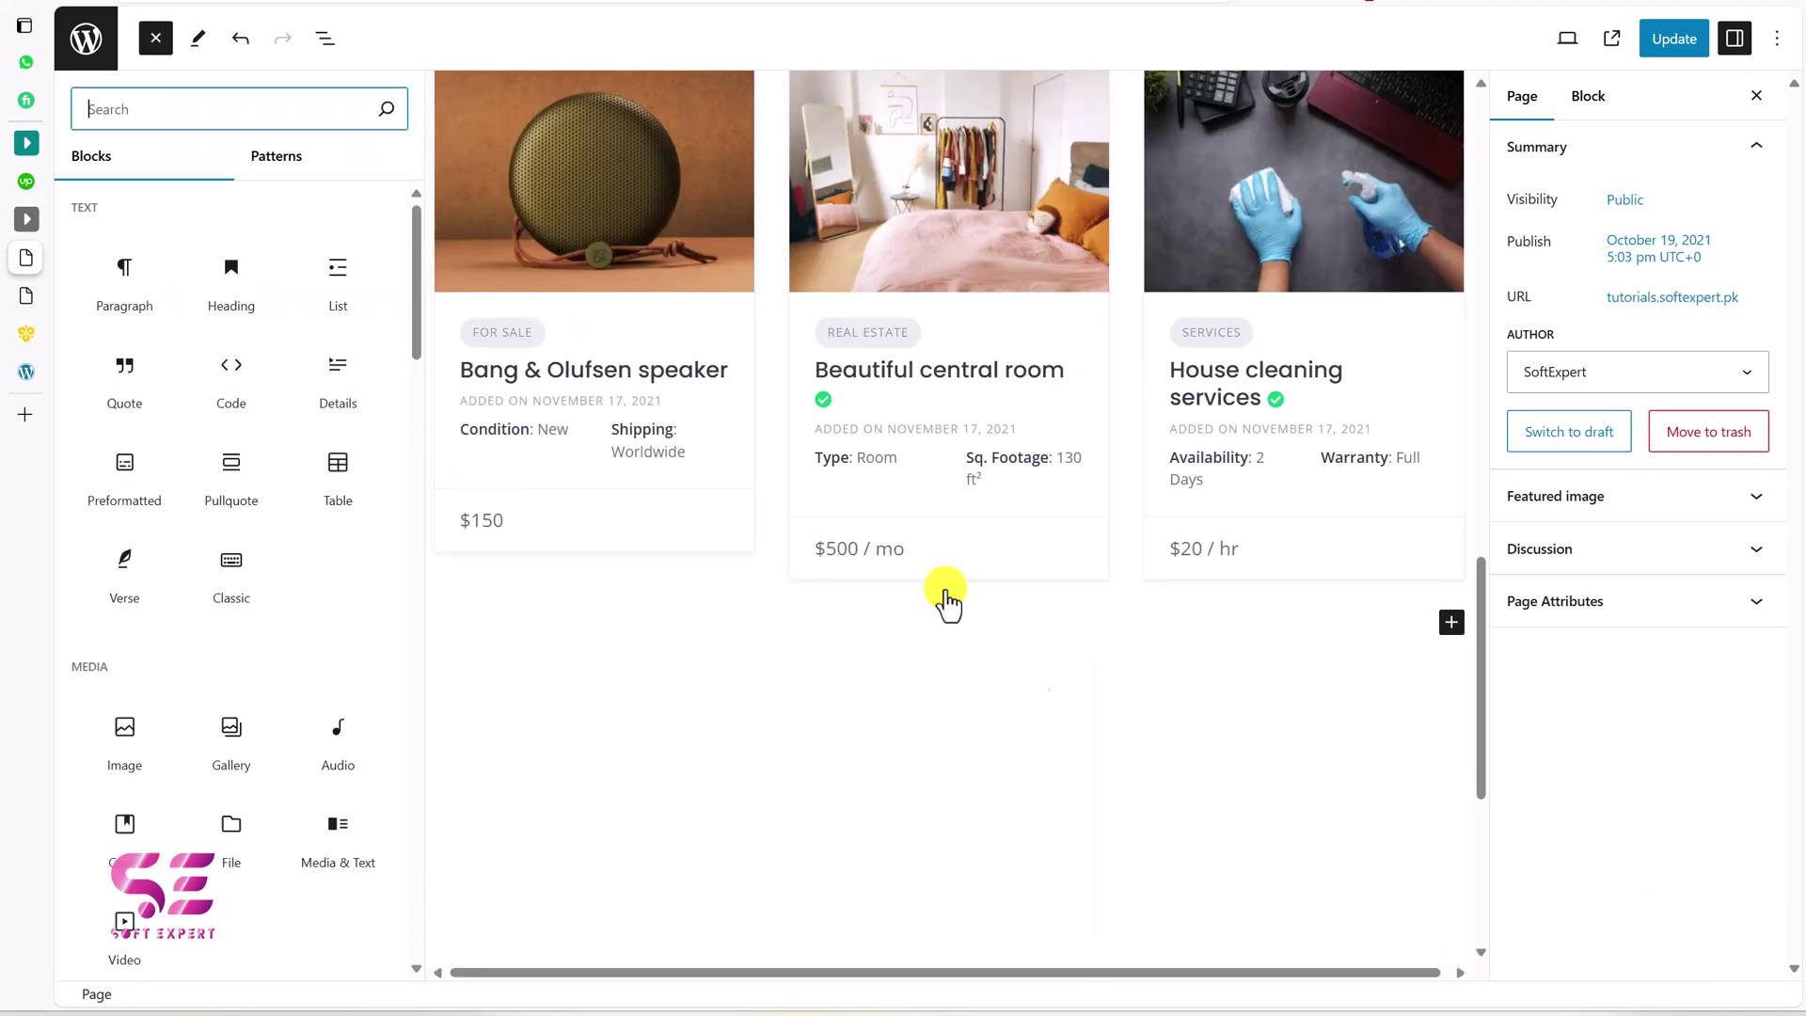
{"action": "left_click_drag", "start_coordinate": [413, 233], "coordinate": [415, 333]}
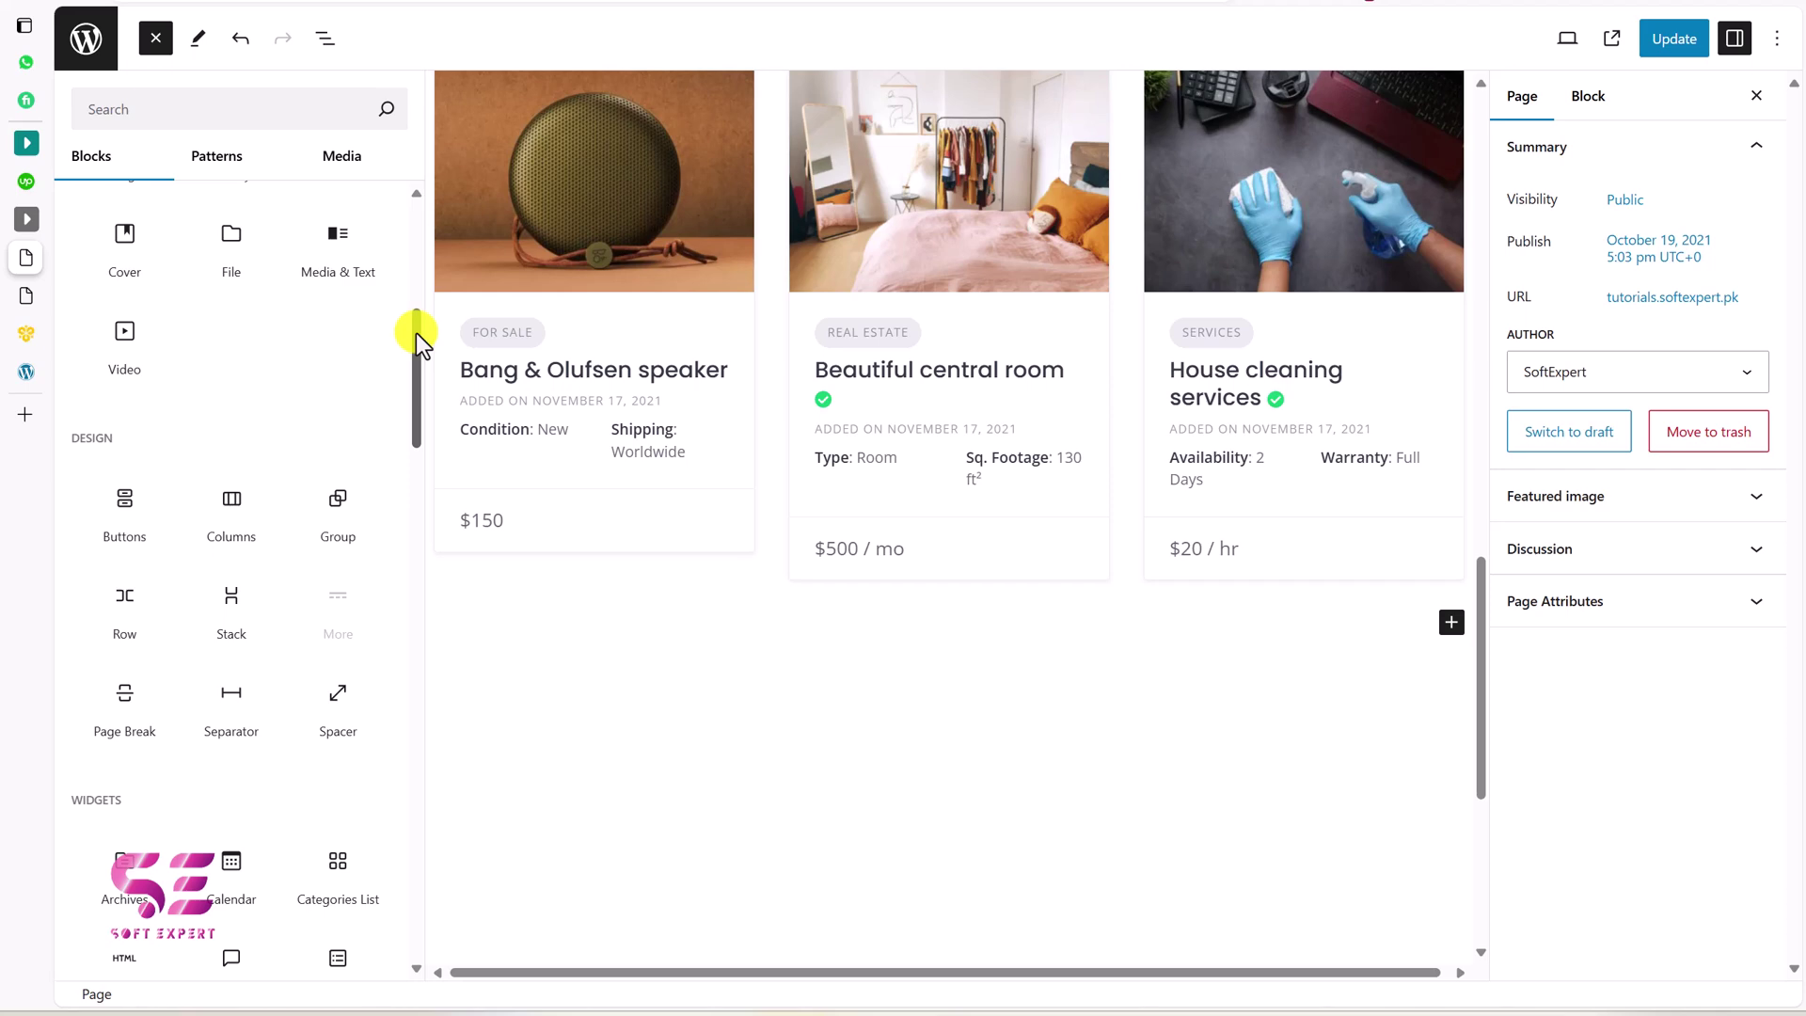
{"action": "mouse_move", "coordinate": [240, 505]}
{"action": "left_click_drag", "start_coordinate": [240, 505], "coordinate": [541, 643]}
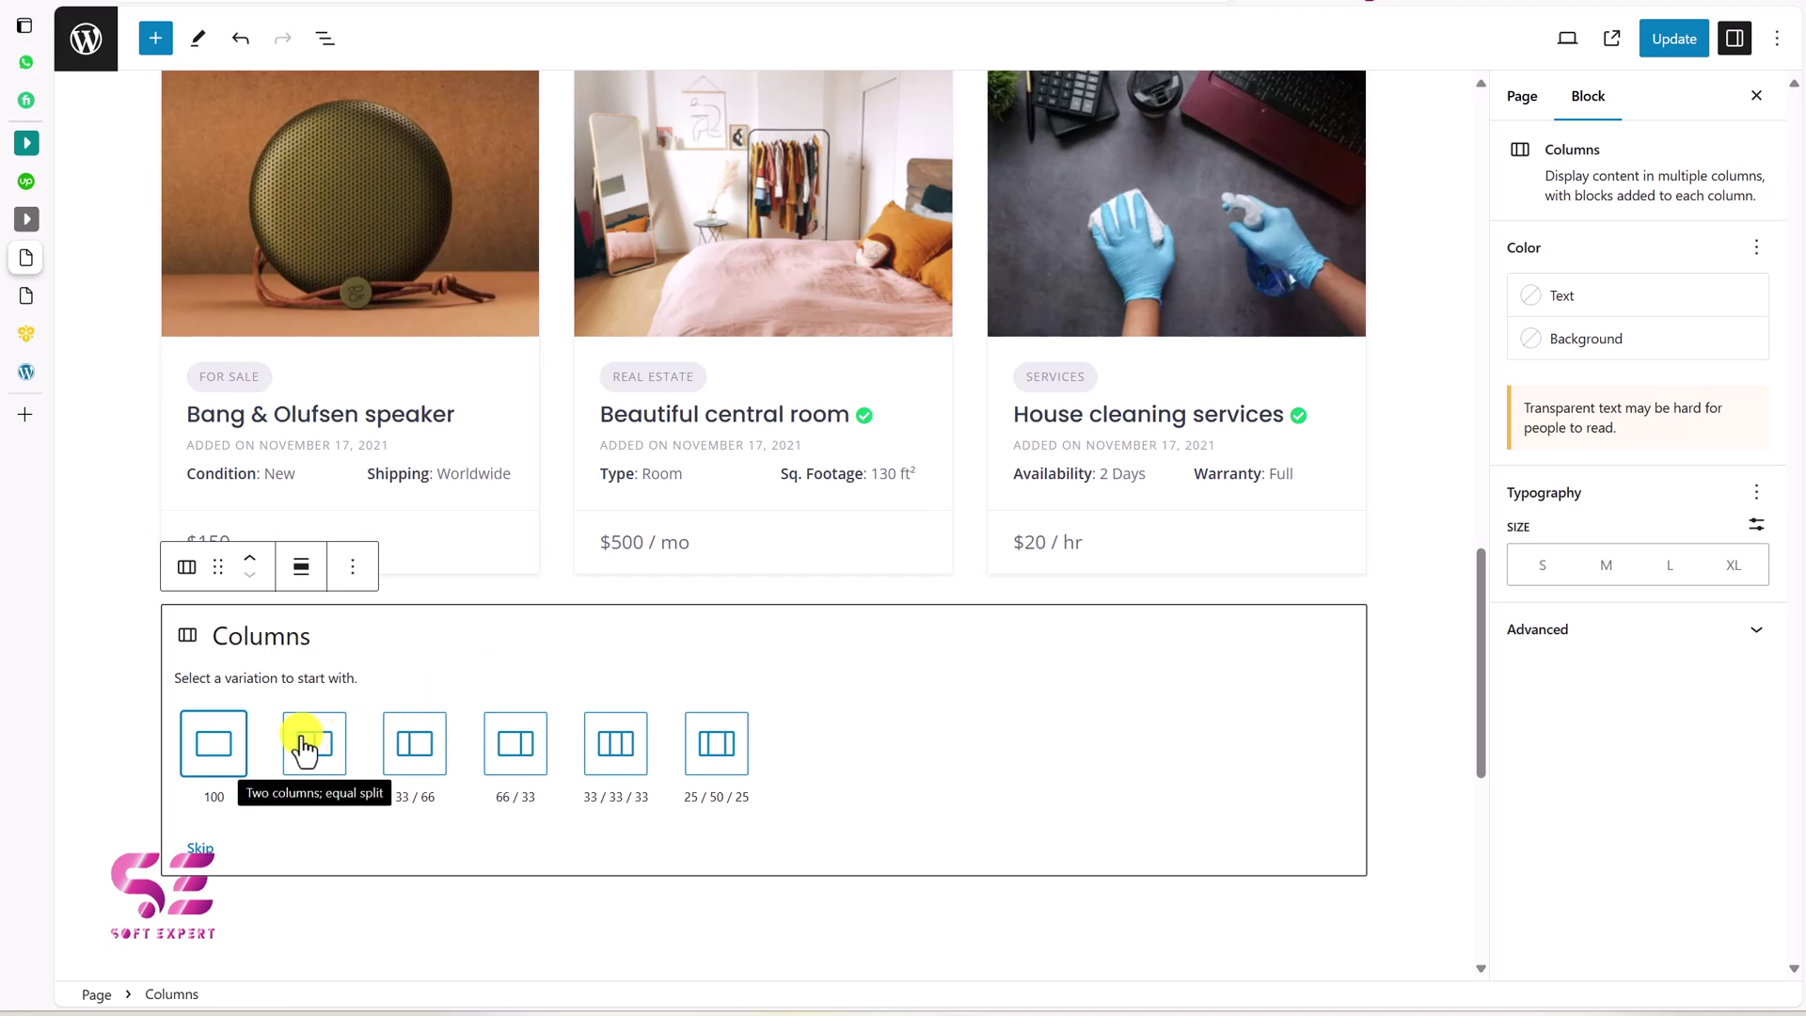
{"action": "left_click", "coordinate": [613, 719]}
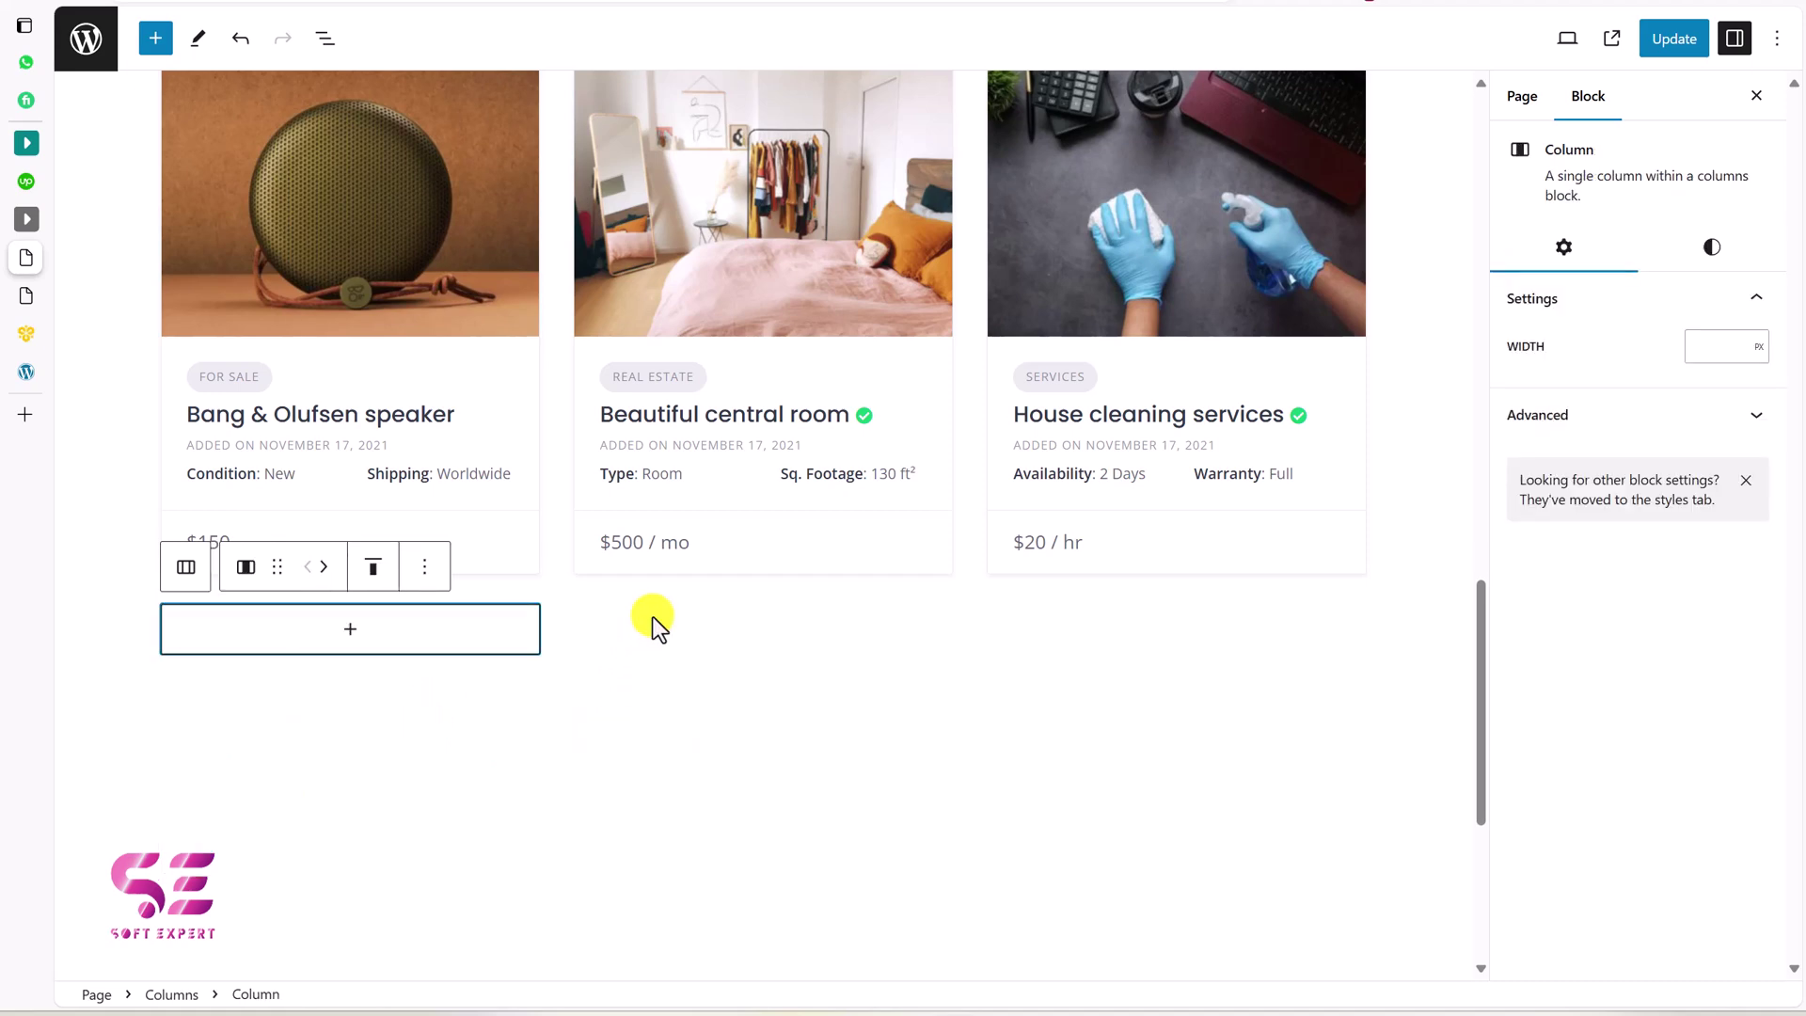
Insert an Image block in the first column and fill it with image-27.jpg from the media library
{"action": "left_click", "coordinate": [348, 628]}
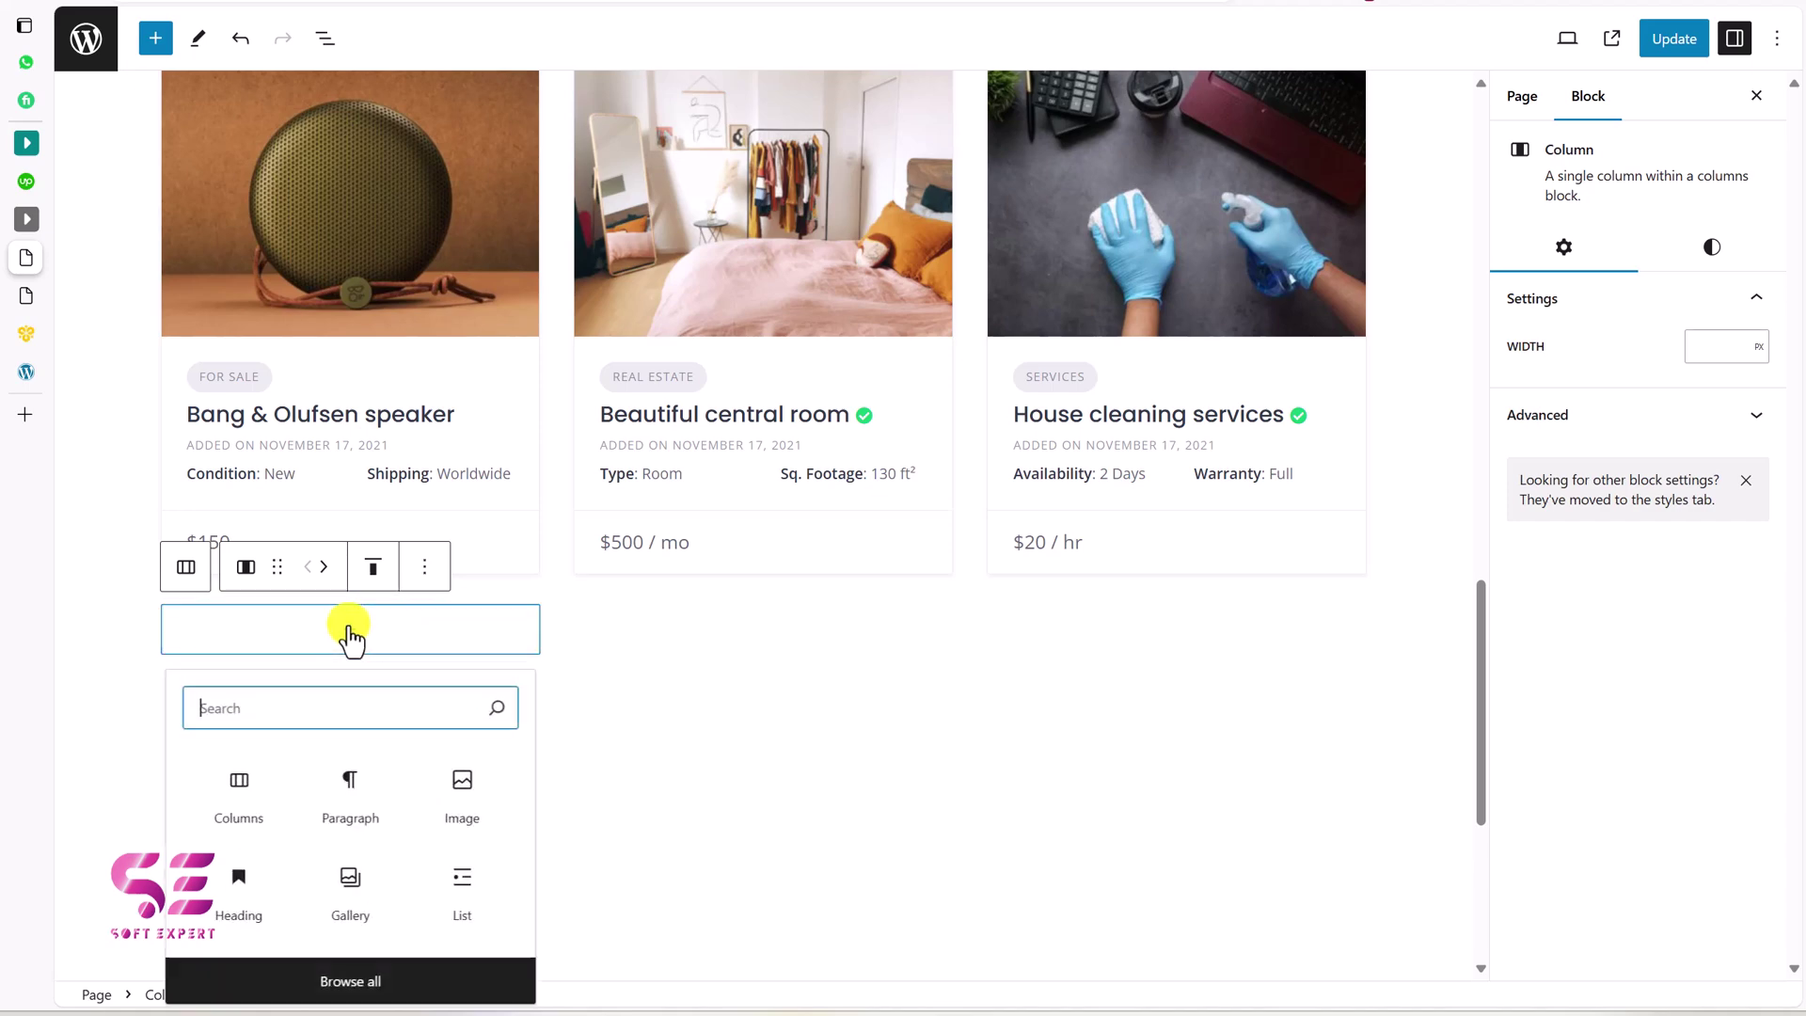
{"action": "left_click", "coordinate": [472, 800]}
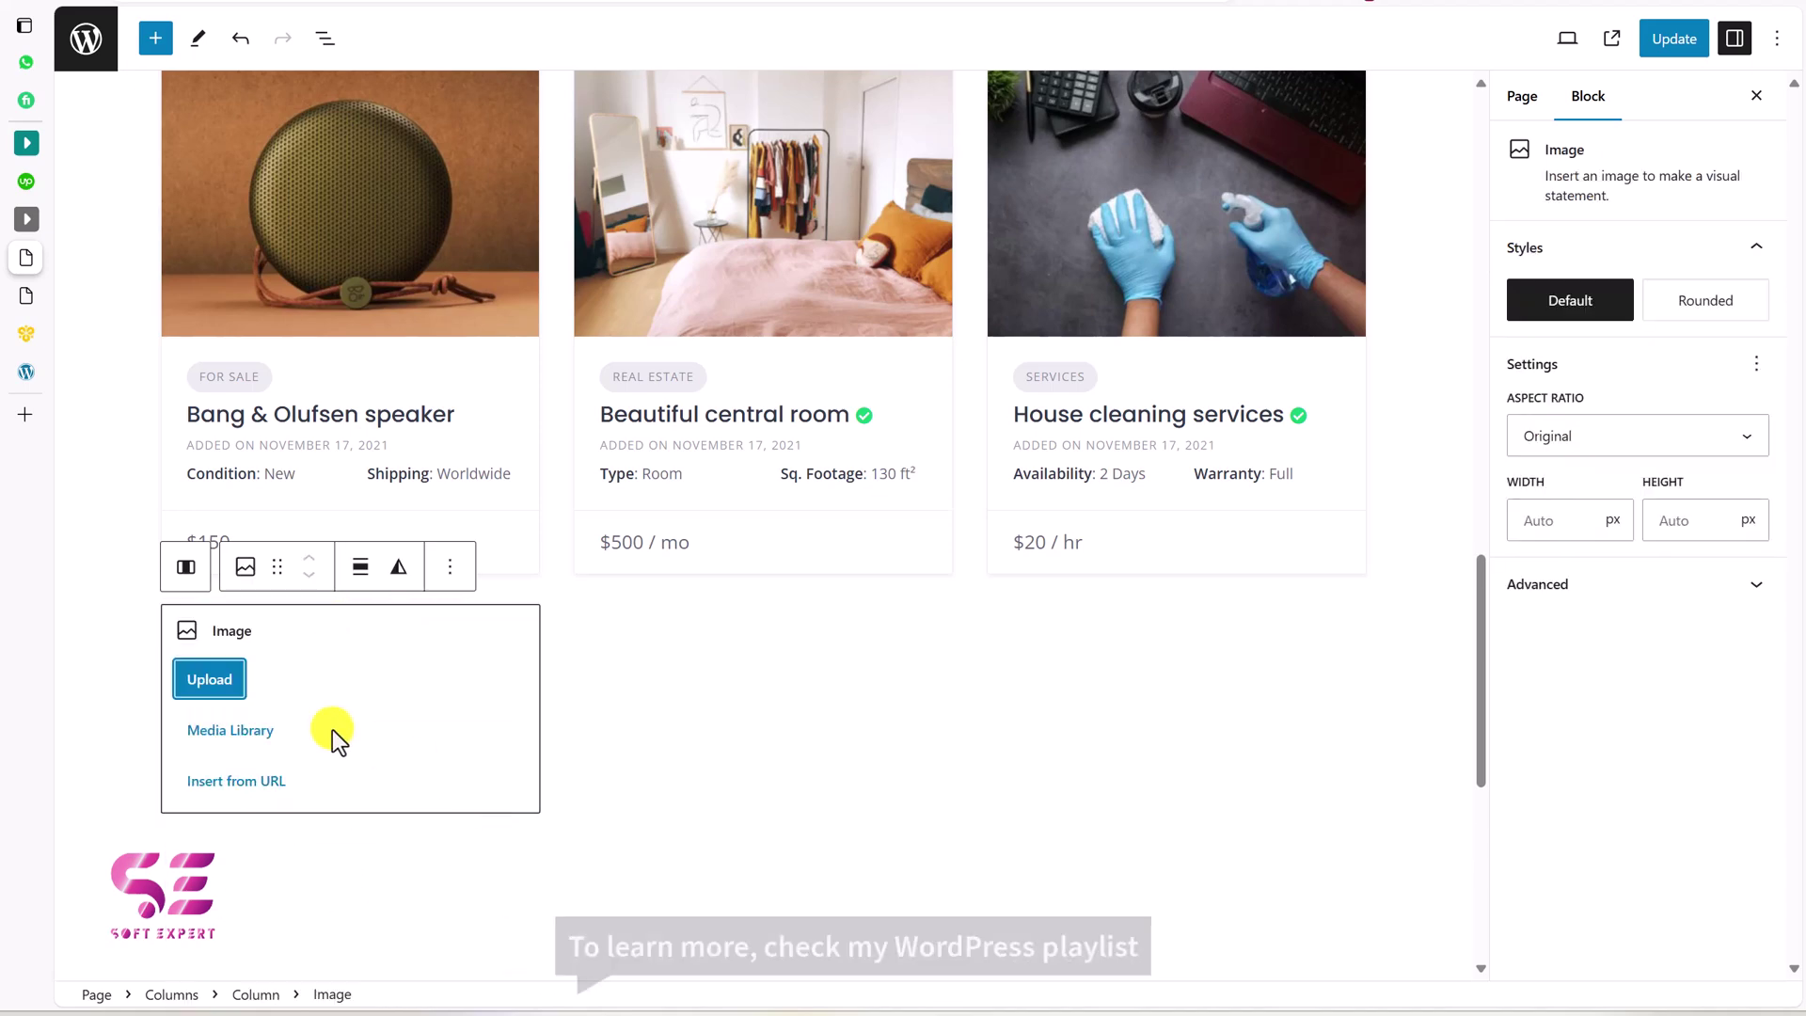
{"action": "left_click", "coordinate": [234, 733]}
{"action": "left_click", "coordinate": [469, 280]}
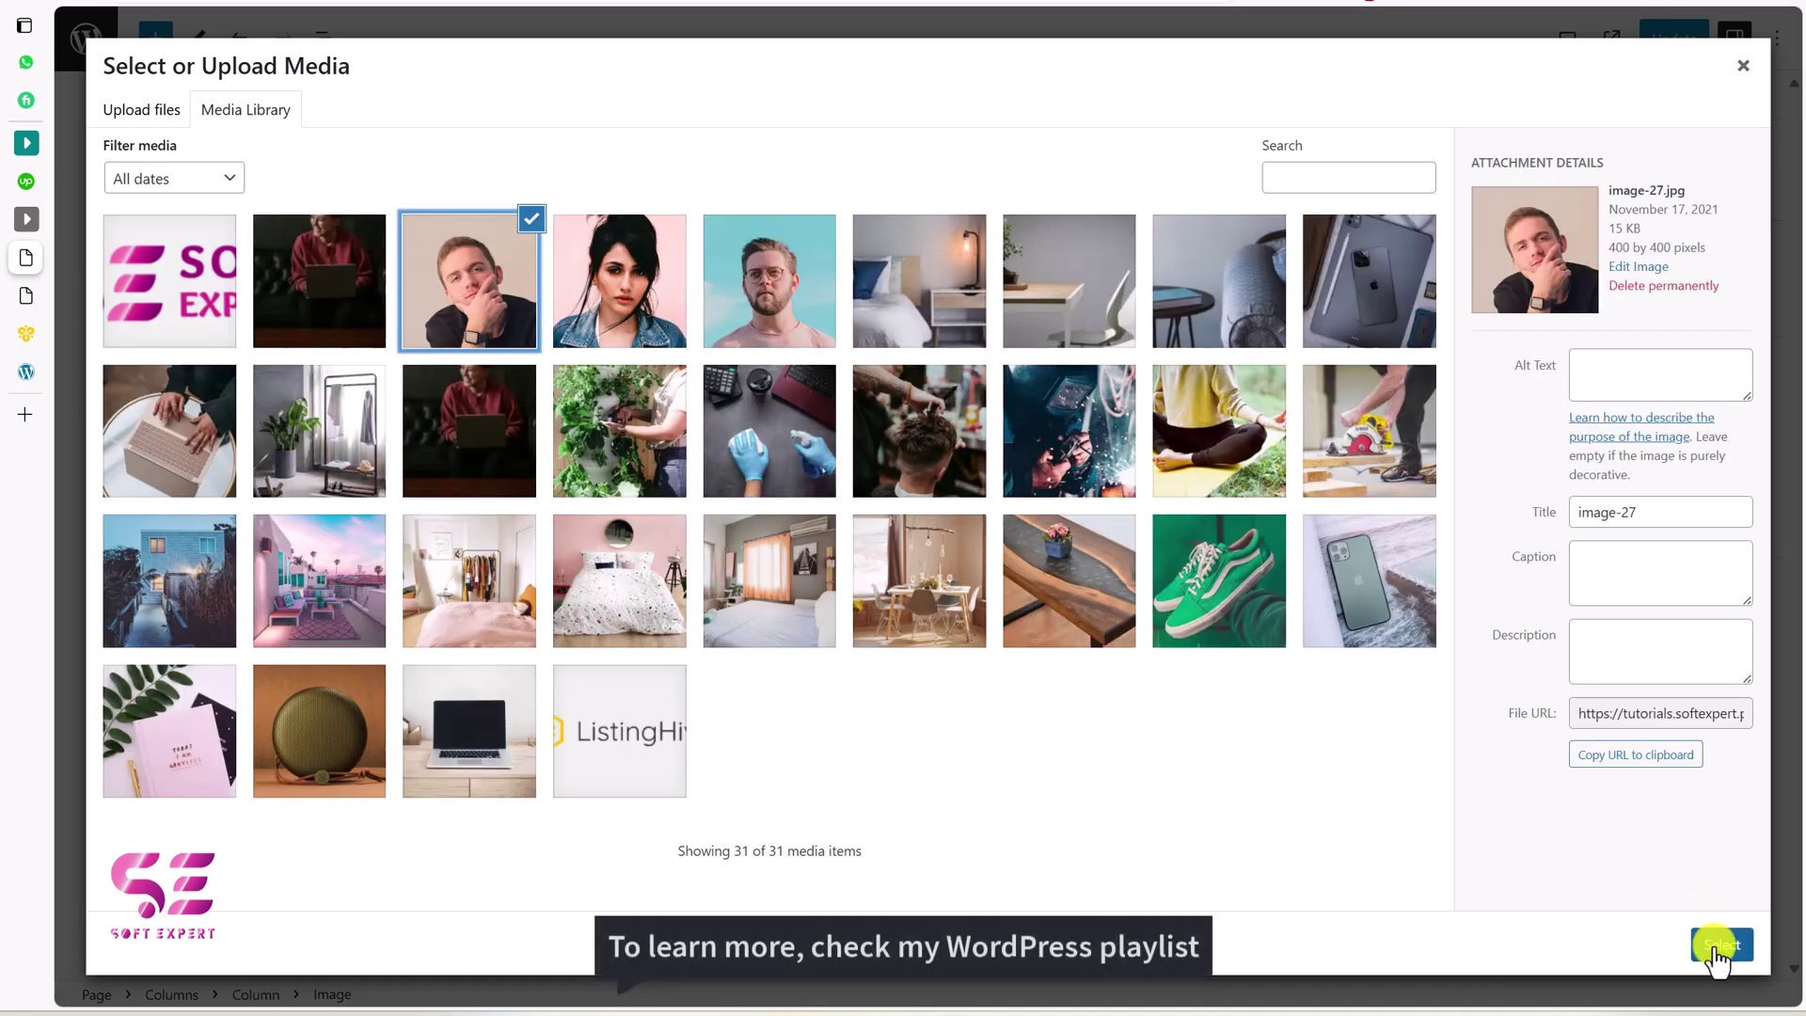
{"action": "left_click", "coordinate": [1717, 946]}
{"action": "scroll", "coordinate": [470, 691], "scroll_direction": "down", "scroll_amount": 1}
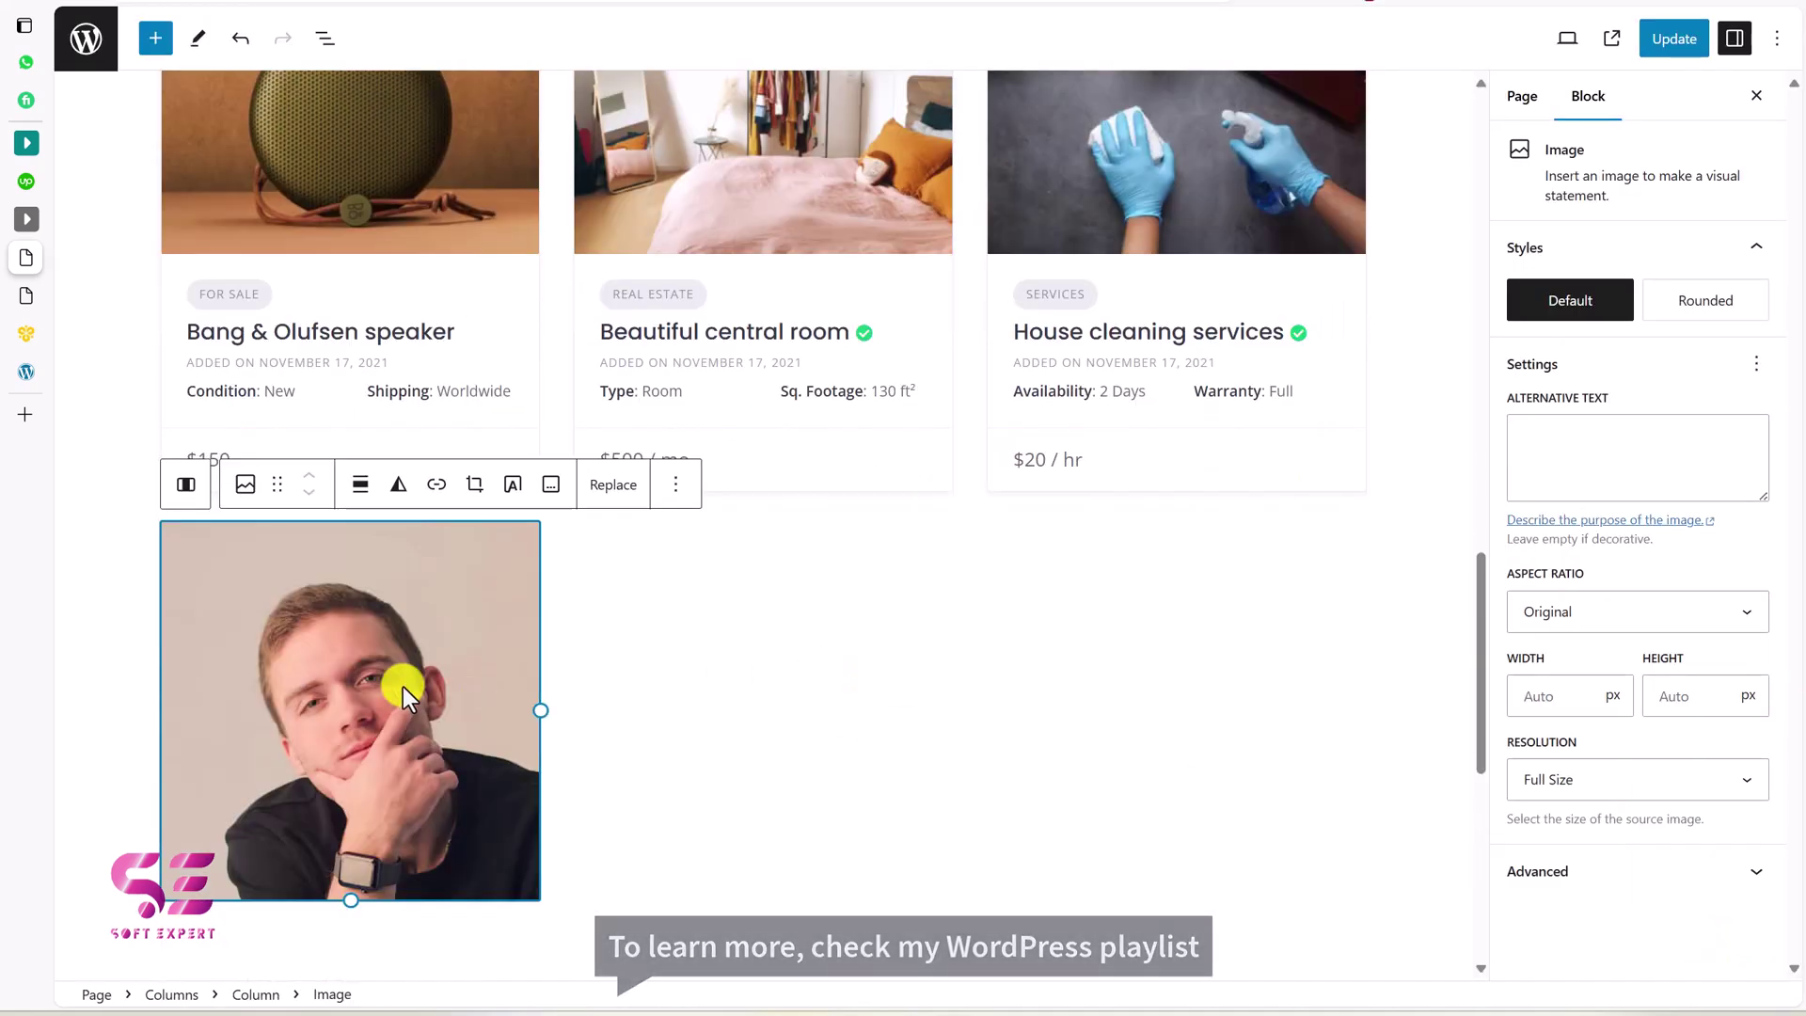
Add a paragraph reading "Text" to the middle column of the new Columns block
{"action": "left_click", "coordinate": [696, 587]}
{"action": "left_click", "coordinate": [761, 550]}
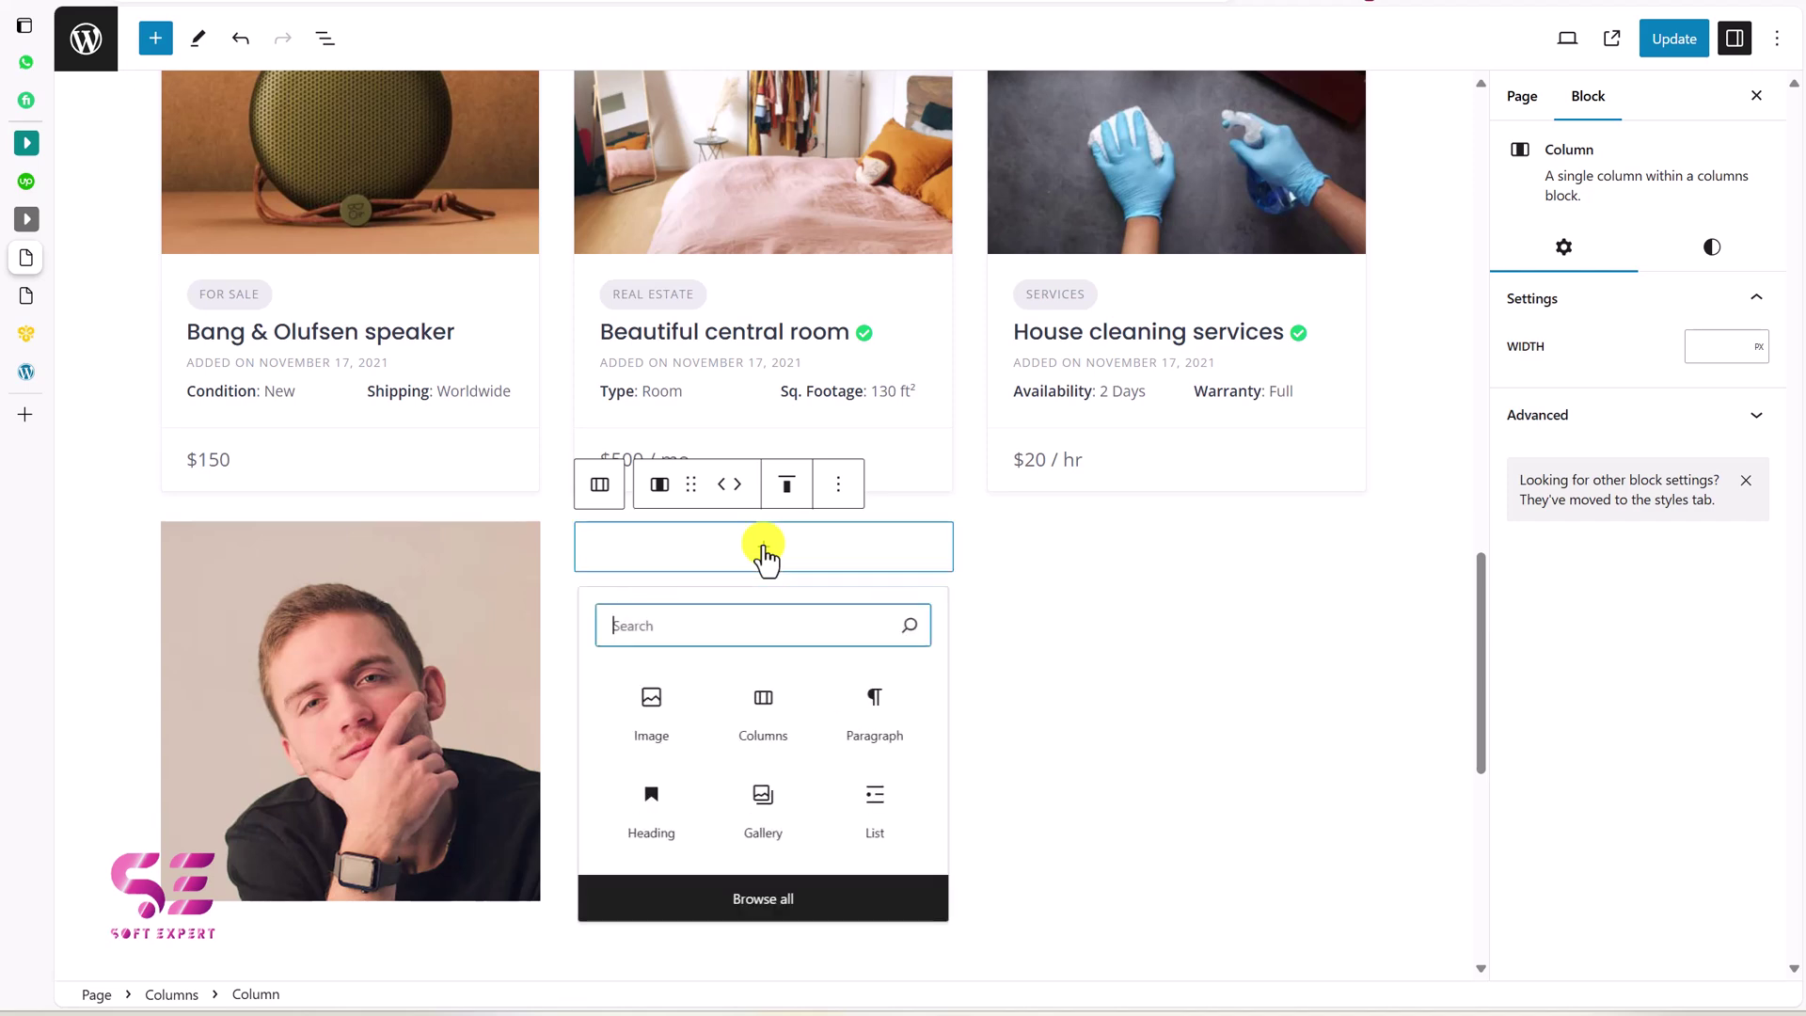
{"action": "left_click", "coordinate": [875, 714]}
{"action": "type", "text": "Text"}
Search the blocks for "vi" and insert an empty Video block in the third column
{"action": "left_click", "coordinate": [1070, 596]}
{"action": "left_click", "coordinate": [1173, 564]}
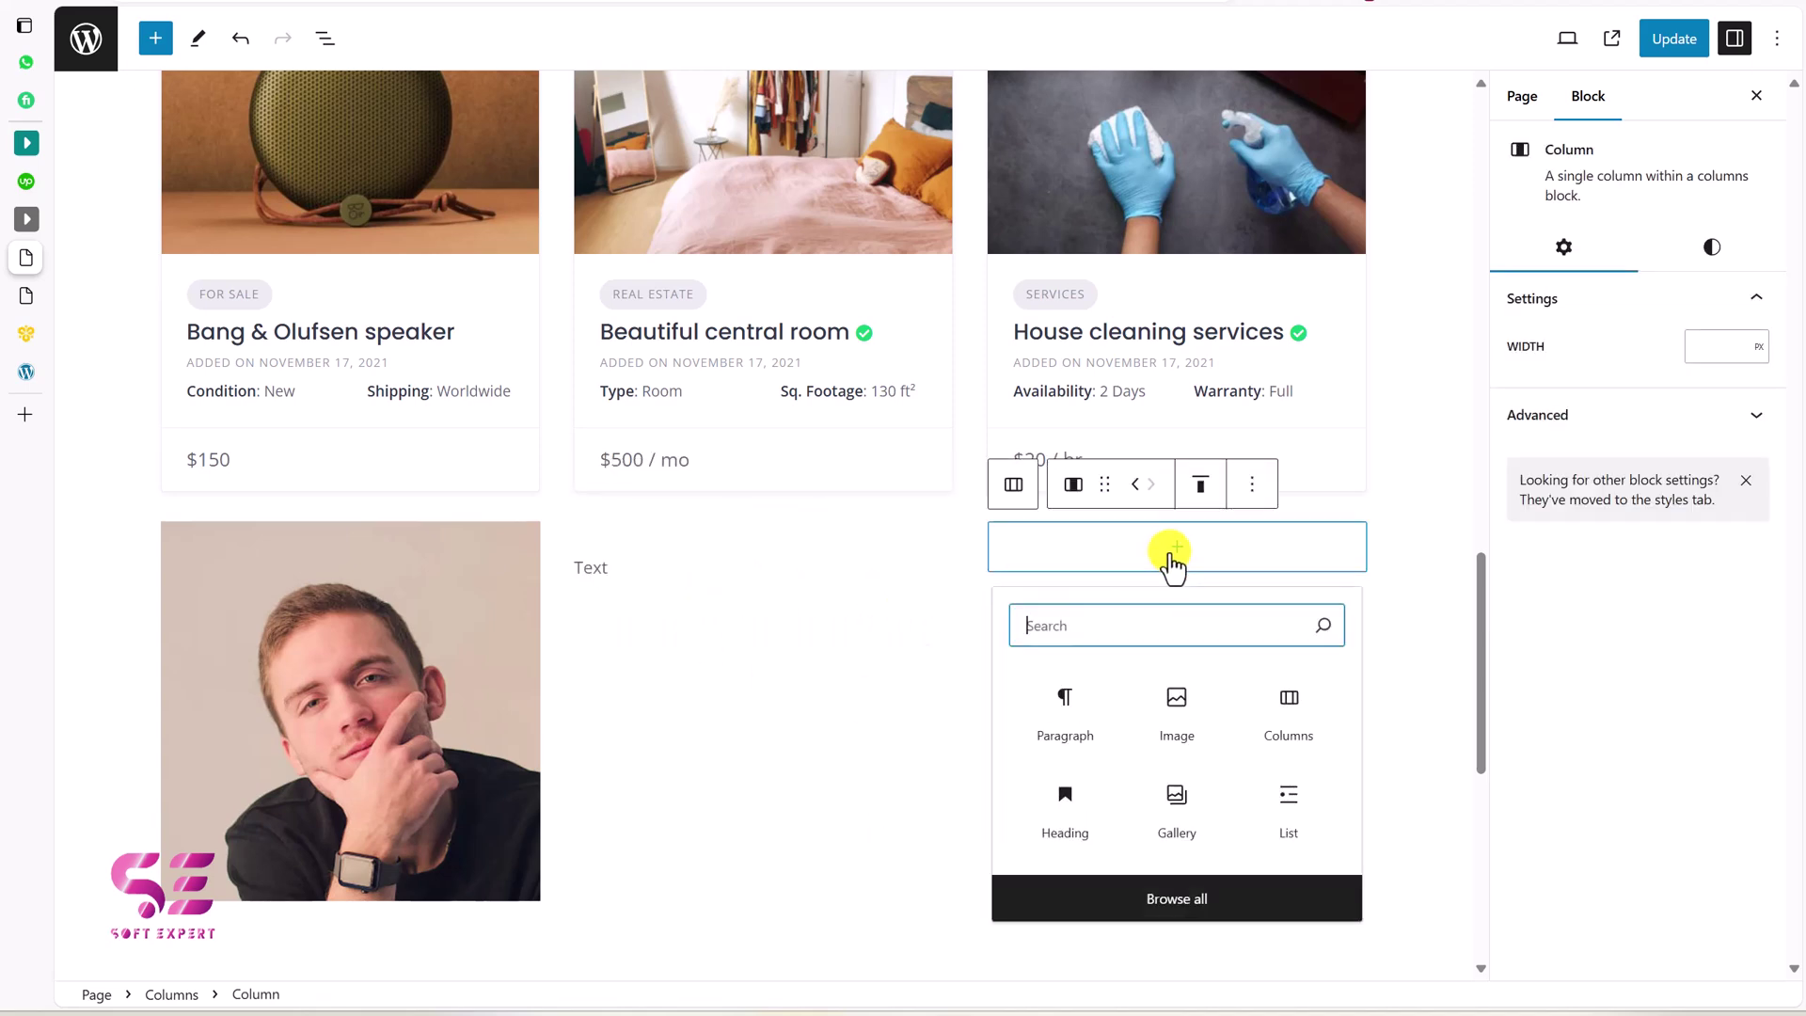
{"action": "type", "text": "vi"}
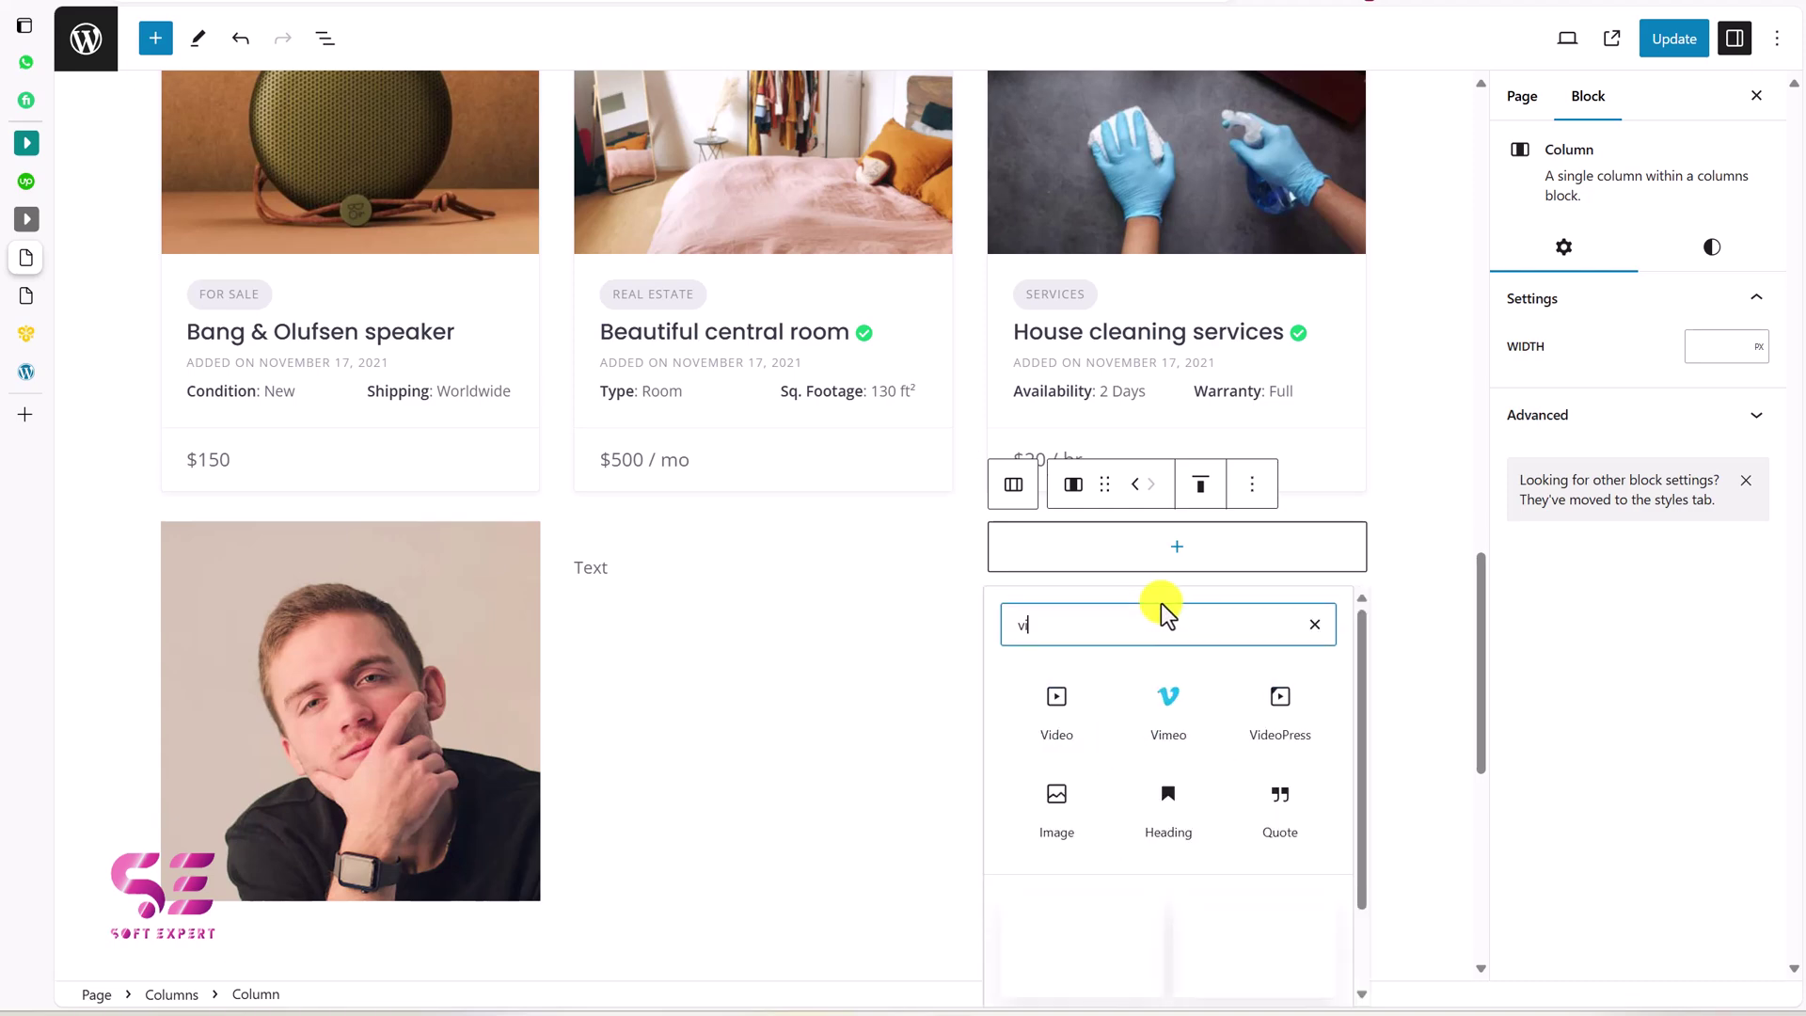
{"action": "key", "text": "Return"}
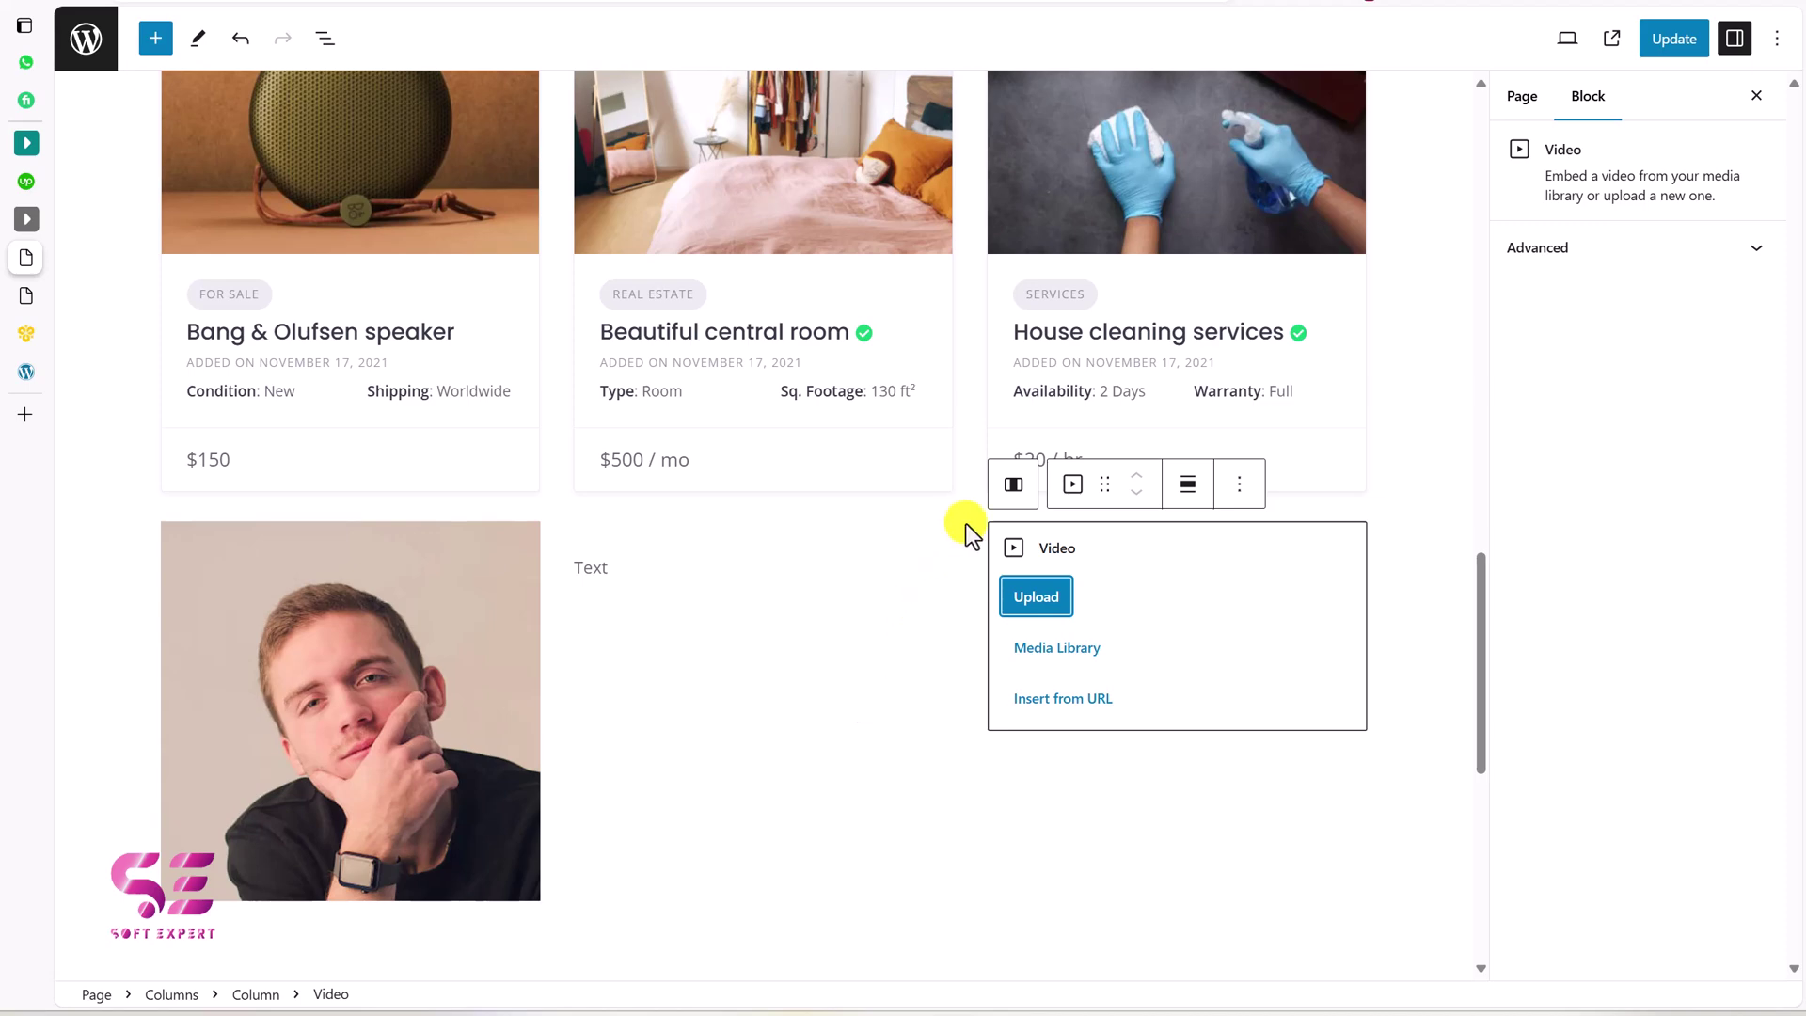
Delete the entire three-column block below the Recent Listings grid
{"action": "left_click", "coordinate": [1003, 493]}
{"action": "left_click", "coordinate": [1002, 493]}
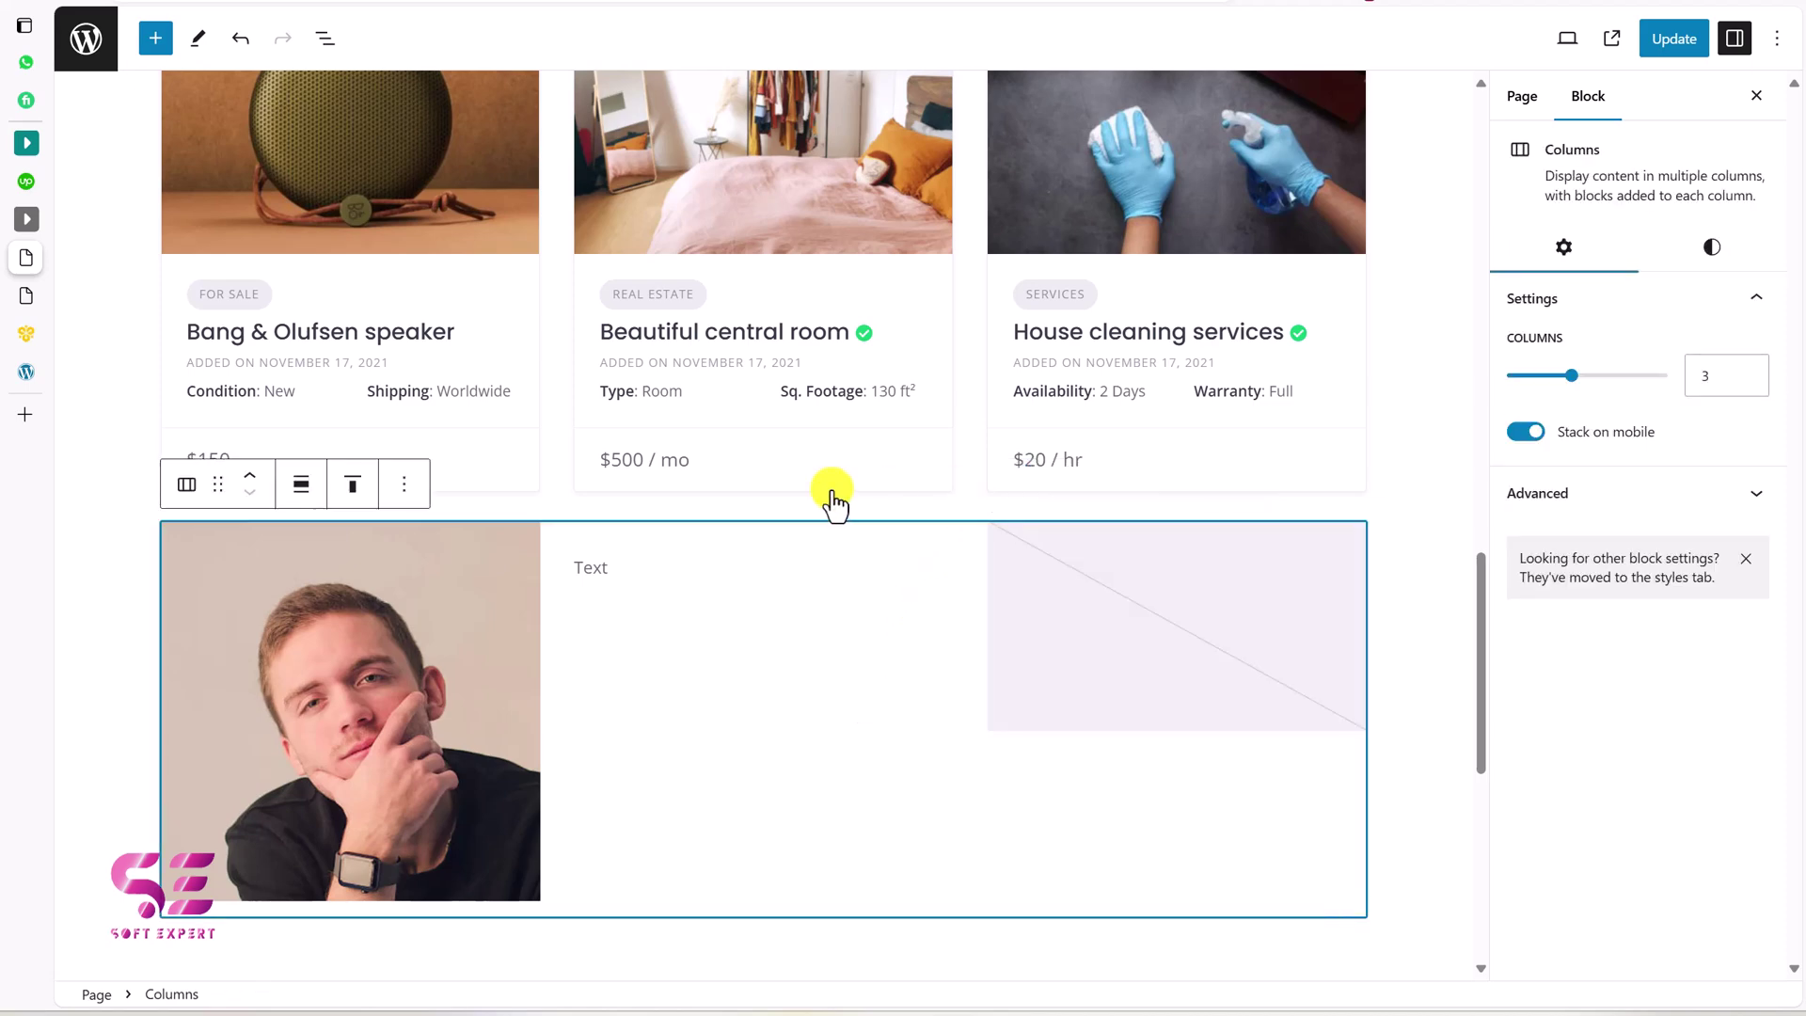
{"action": "left_click", "coordinate": [404, 483]}
{"action": "scroll", "coordinate": [449, 988], "scroll_direction": "down", "scroll_amount": 1}
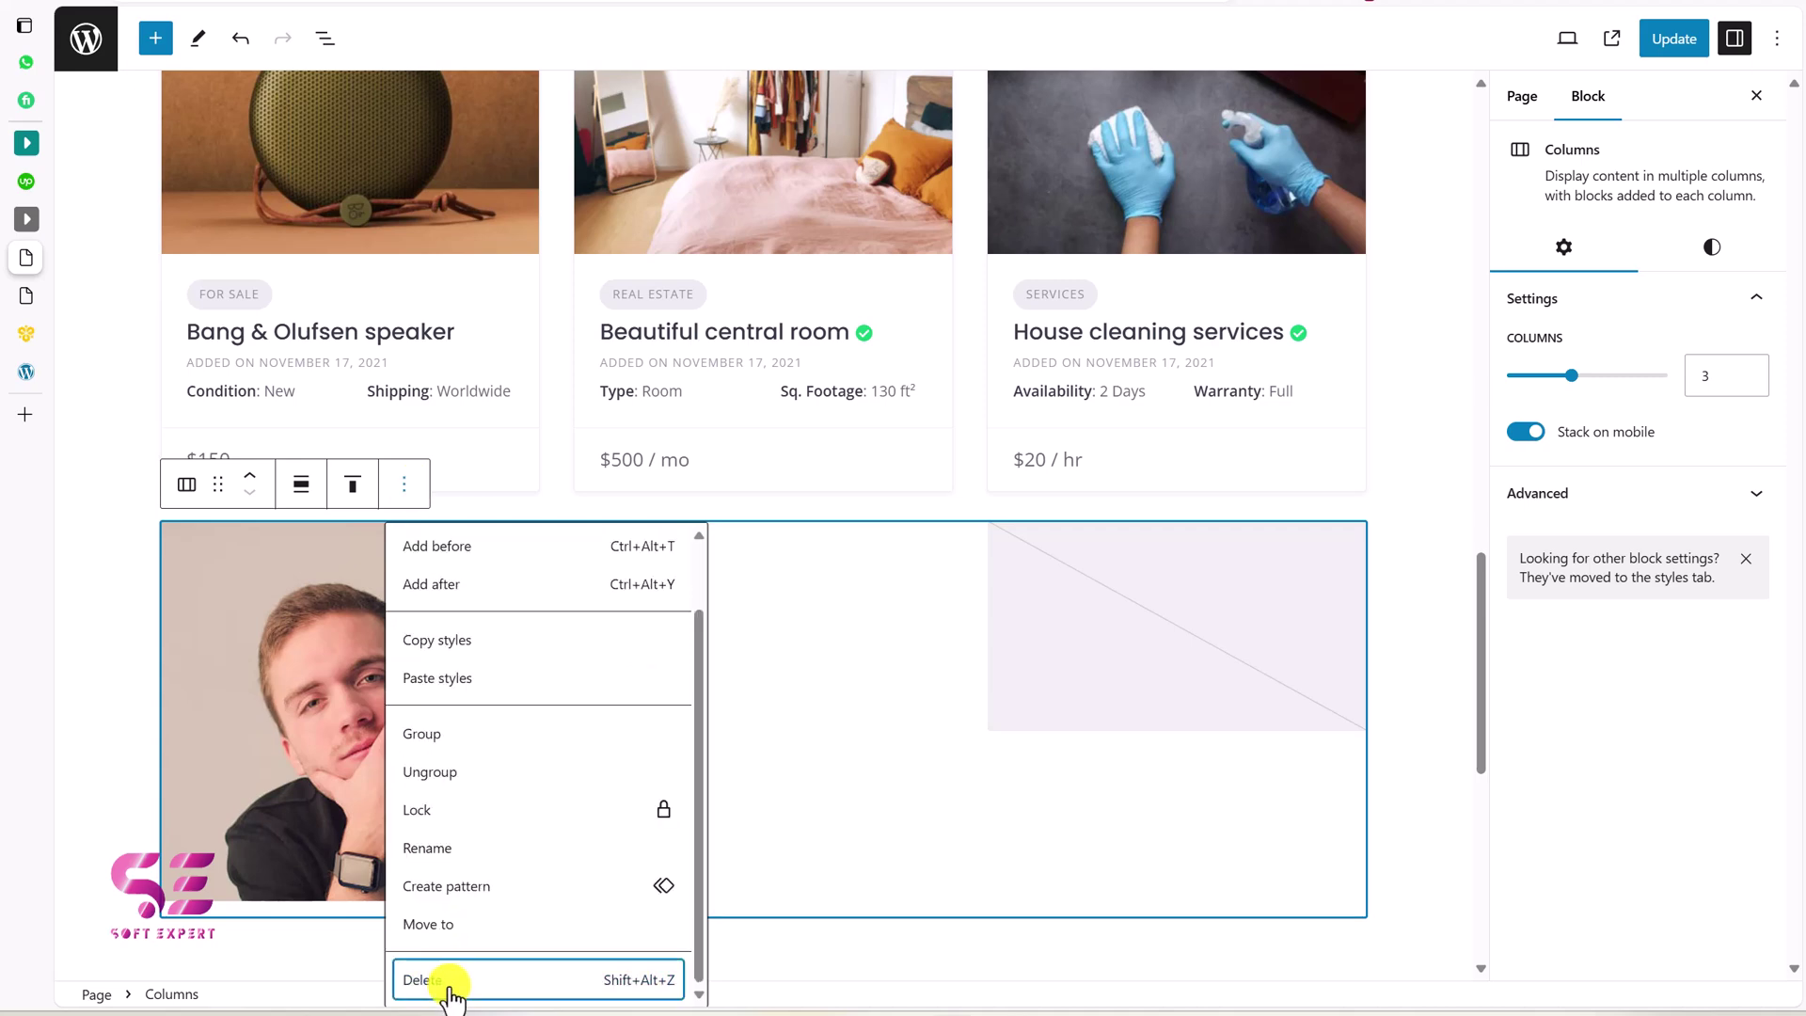
{"action": "left_click", "coordinate": [450, 987]}
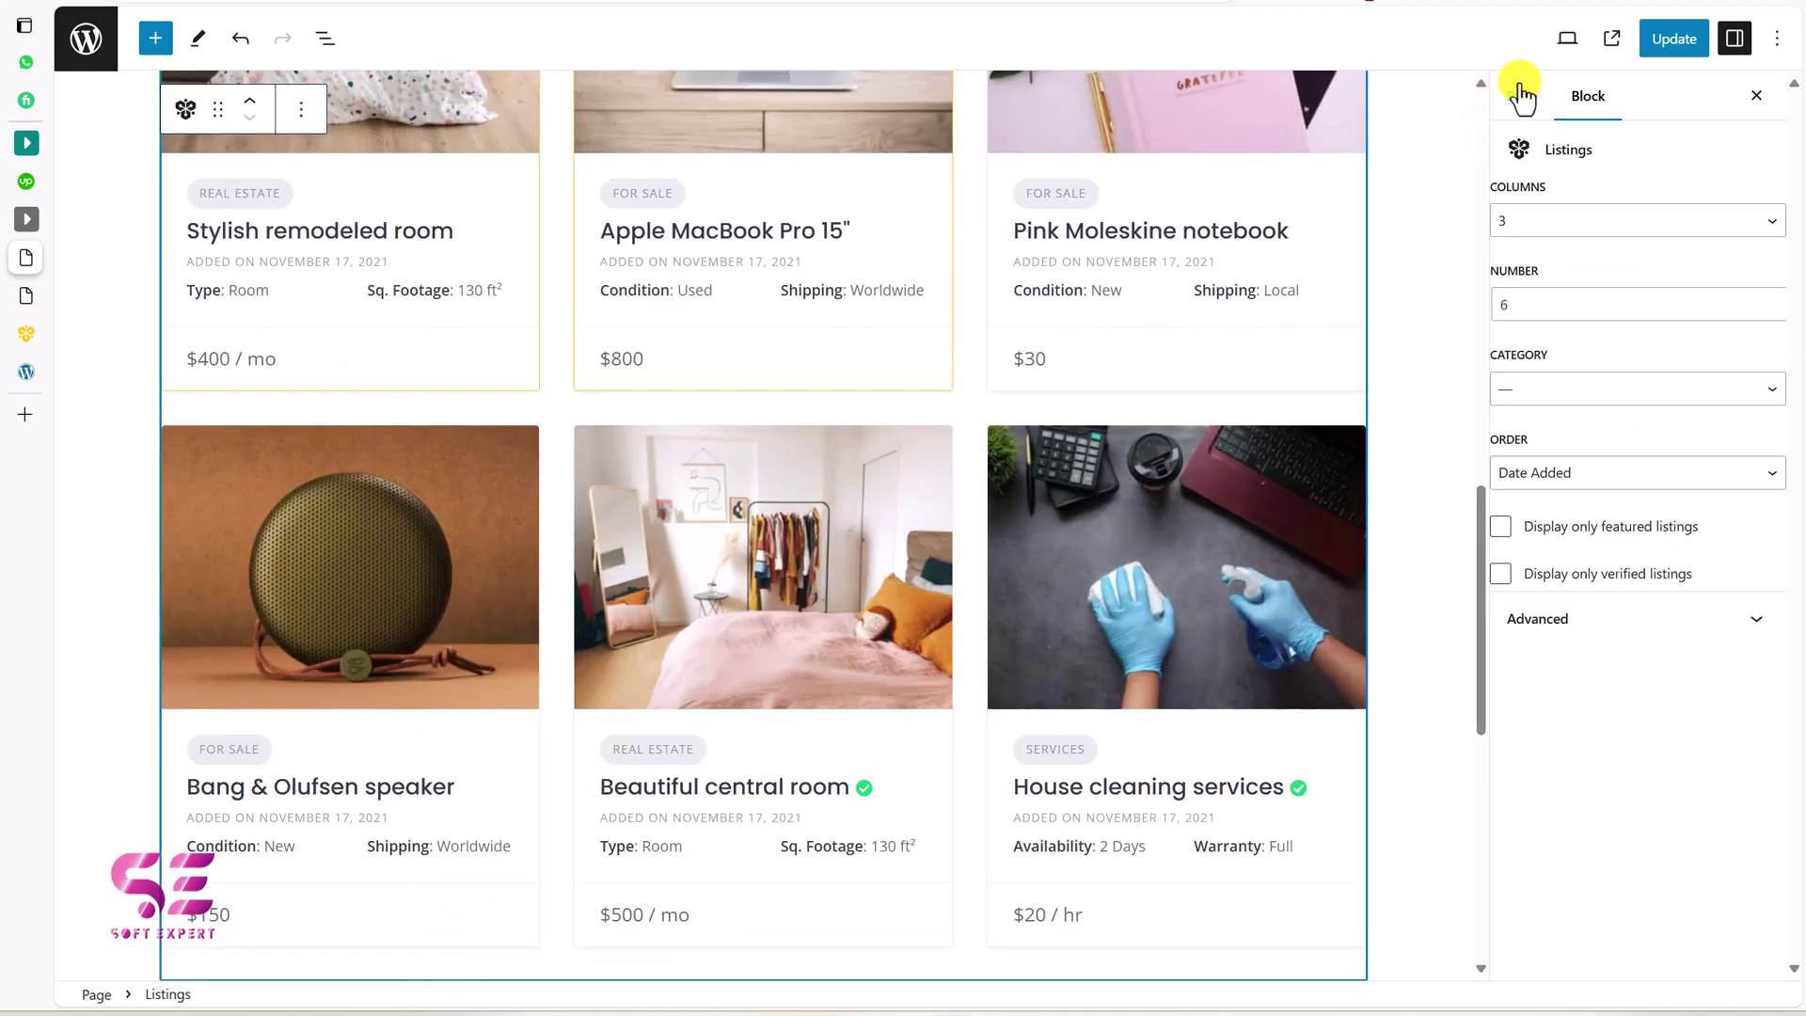
Update the Home page and view the published page down to its footer
{"action": "left_click", "coordinate": [1673, 38]}
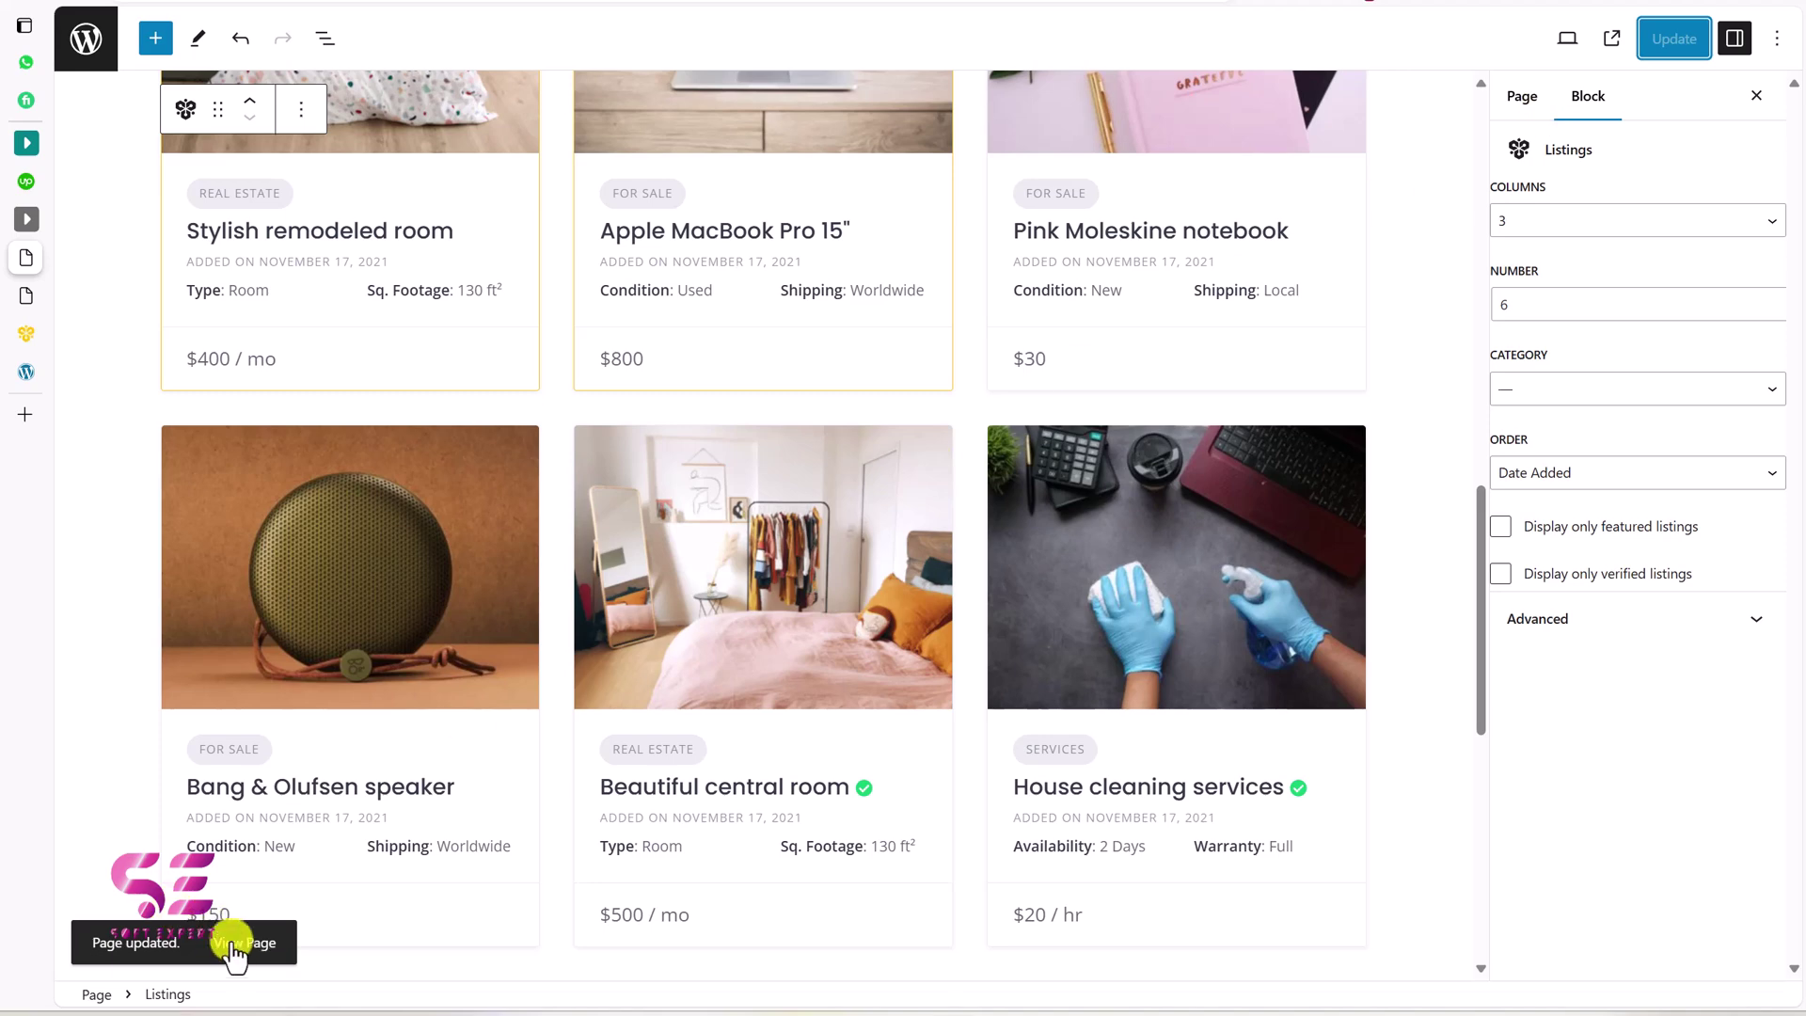
{"action": "left_click", "coordinate": [245, 944]}
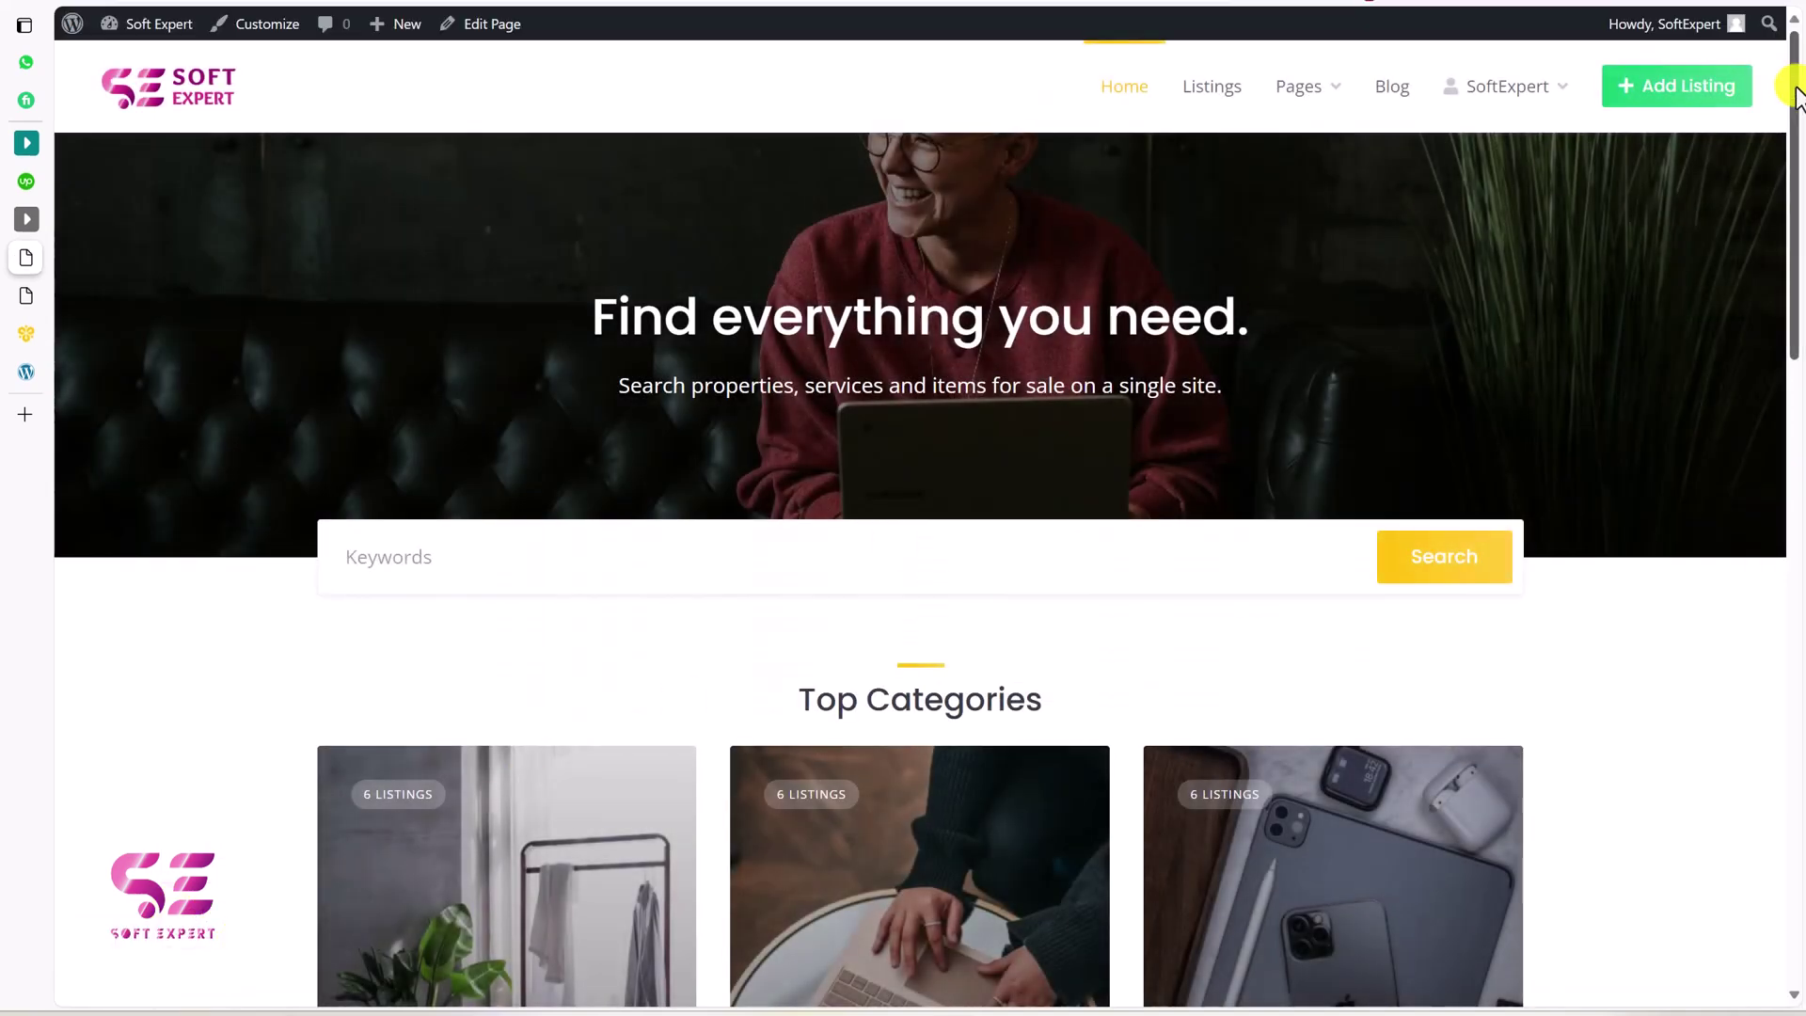
{"action": "left_click_drag", "start_coordinate": [1796, 94], "coordinate": [1797, 771]}
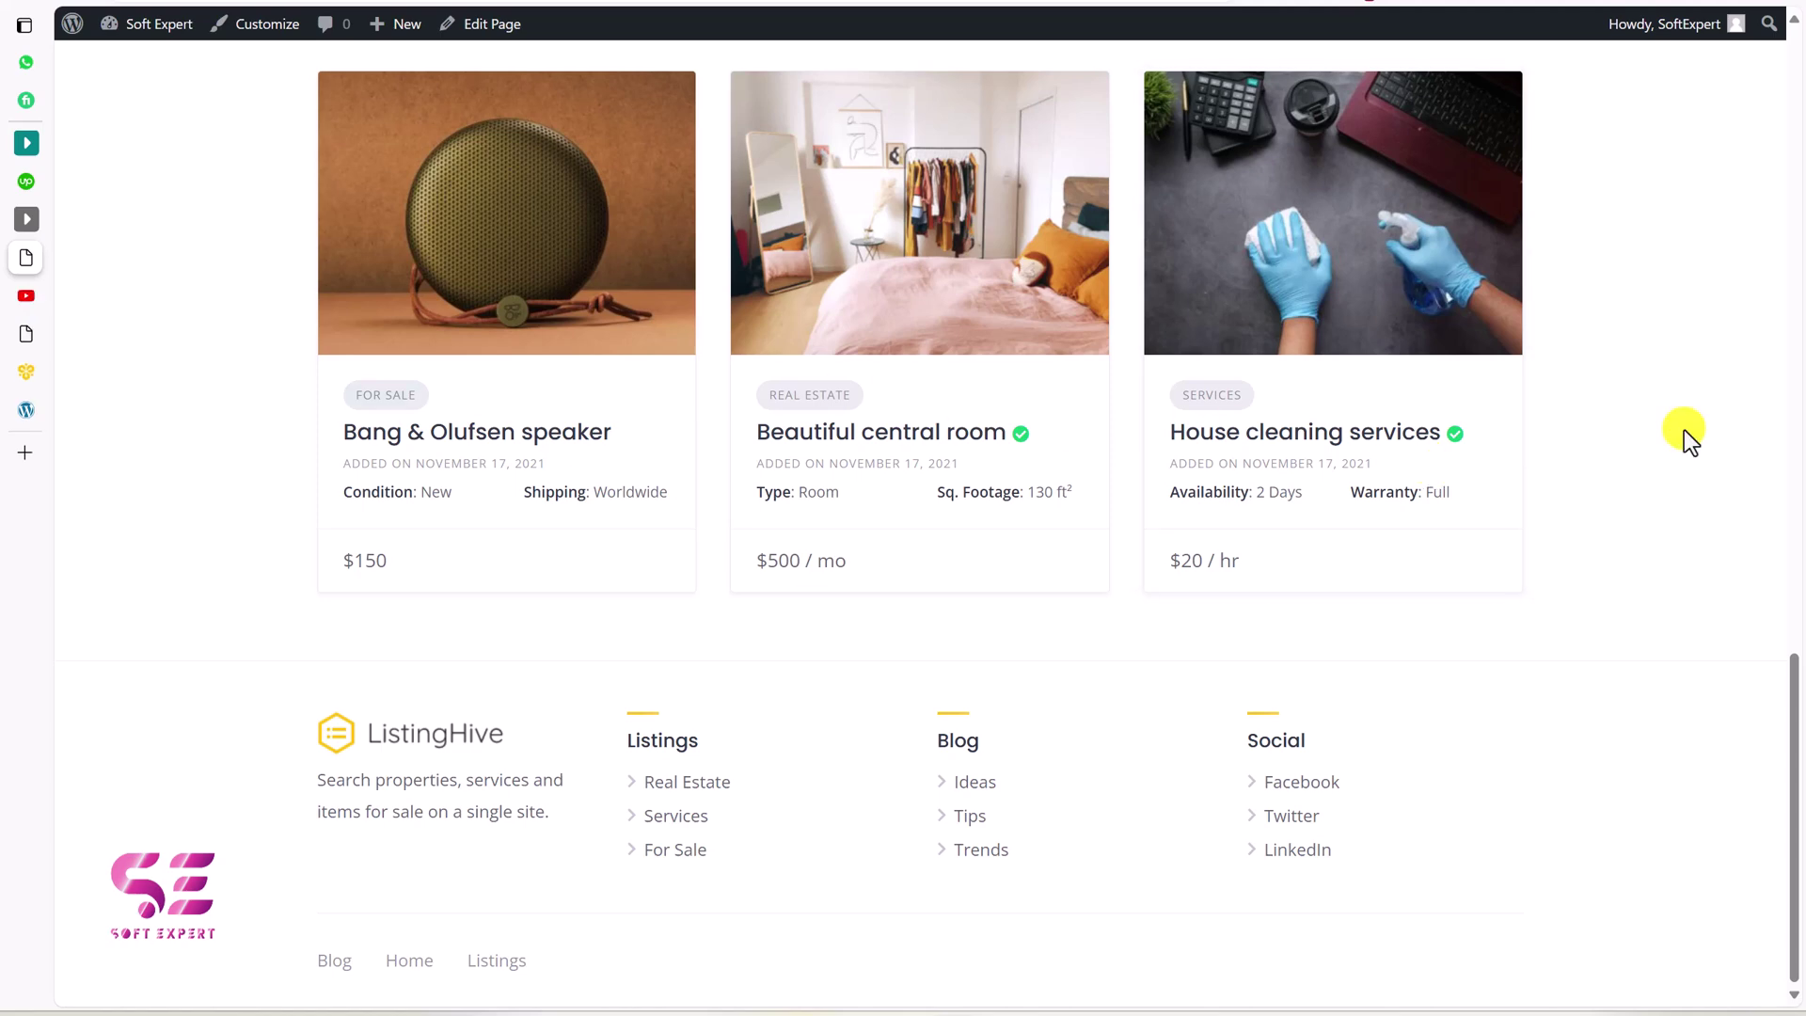
Switch to YouTube and browse the latest videos of the Soft Expert channel
{"action": "key", "text": "ctrl+Tab"}
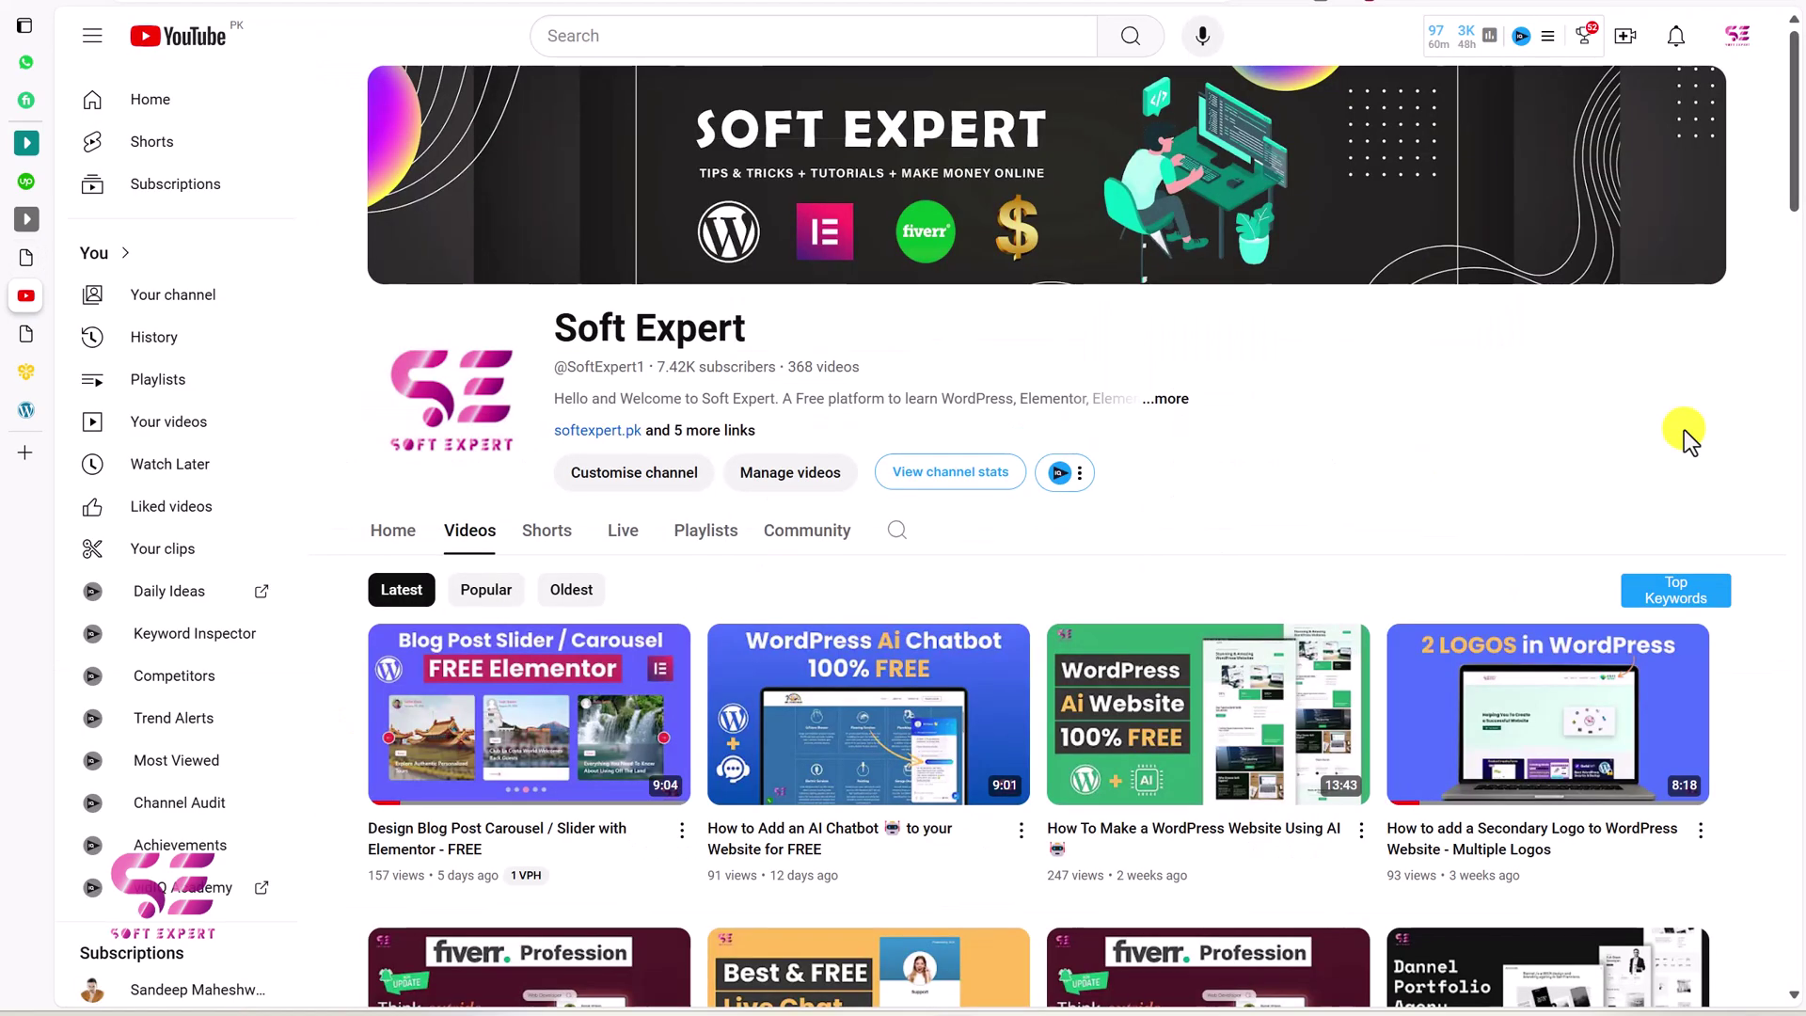
{"action": "left_click_drag", "start_coordinate": [1787, 161], "coordinate": [1796, 518]}
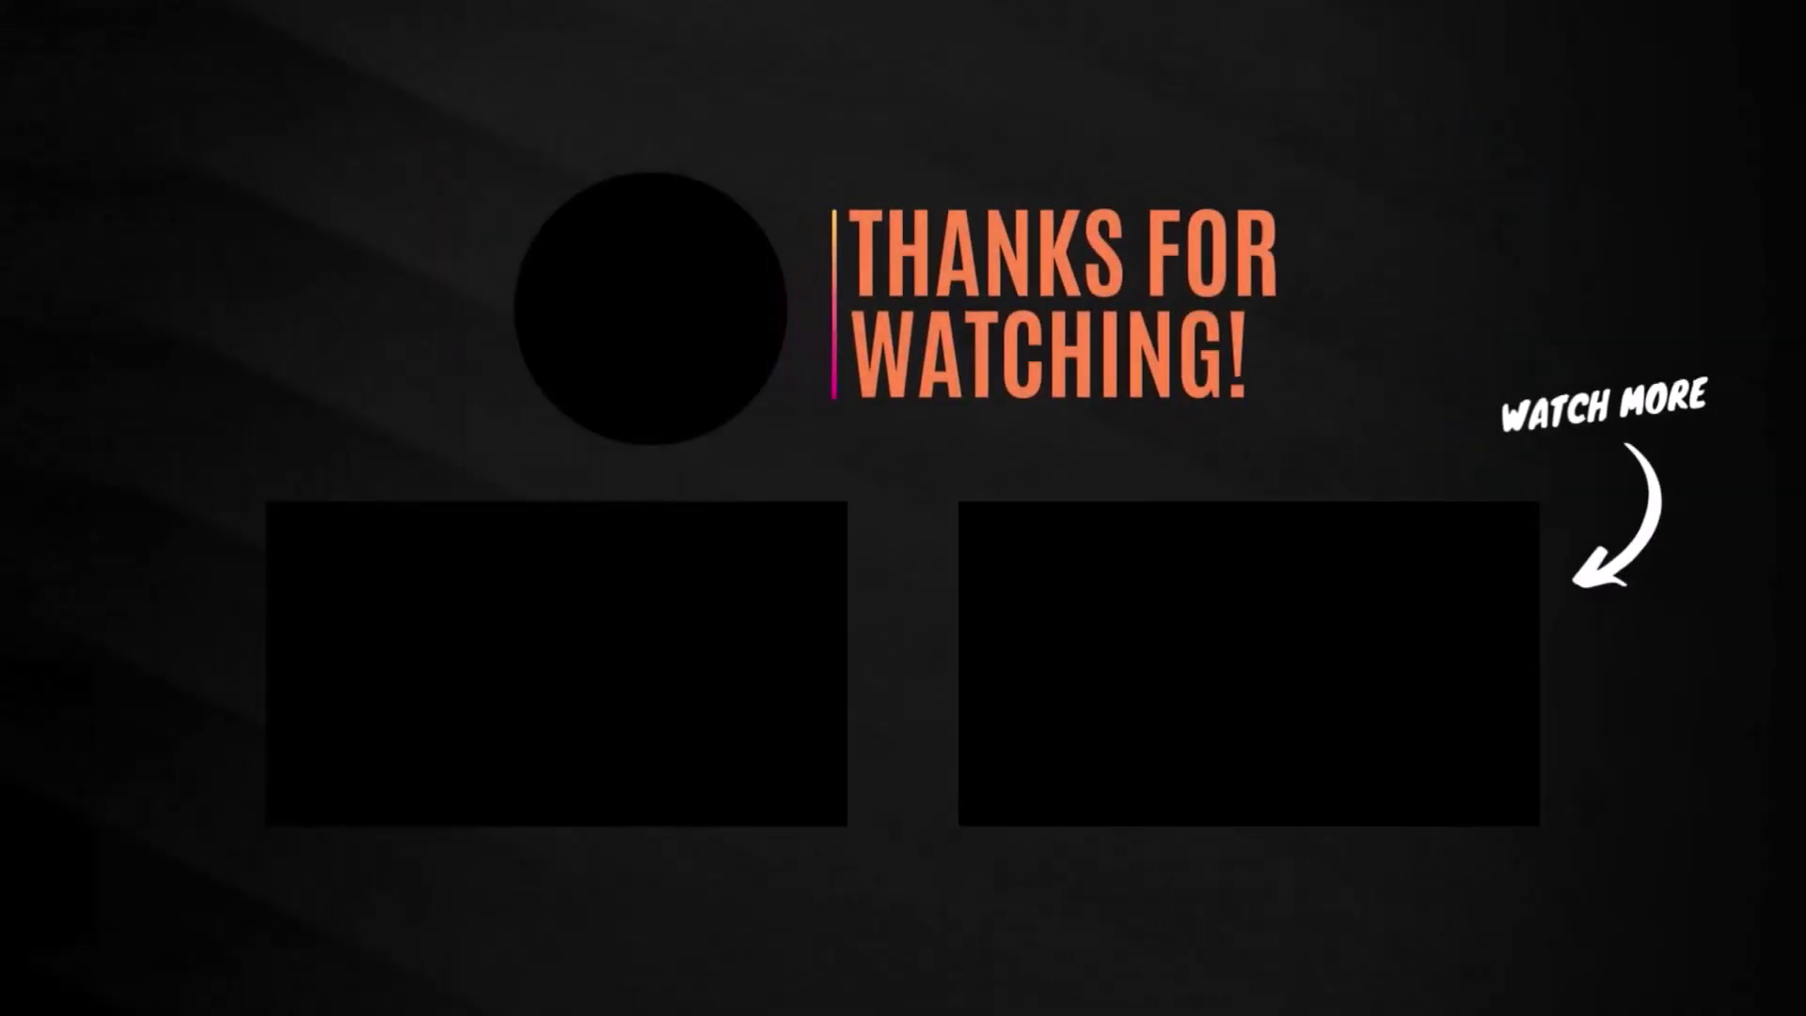